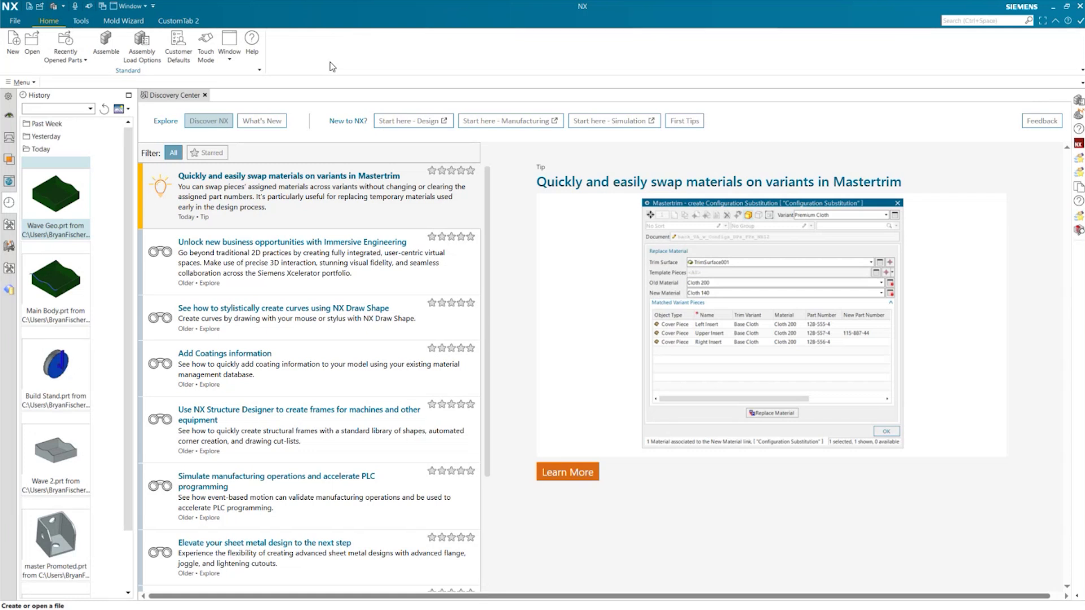
# - Open Build Stand.prt, update its outdated steel material, accept the loading warnings and widen the Assembly Navigator
pyautogui.click(52, 370)
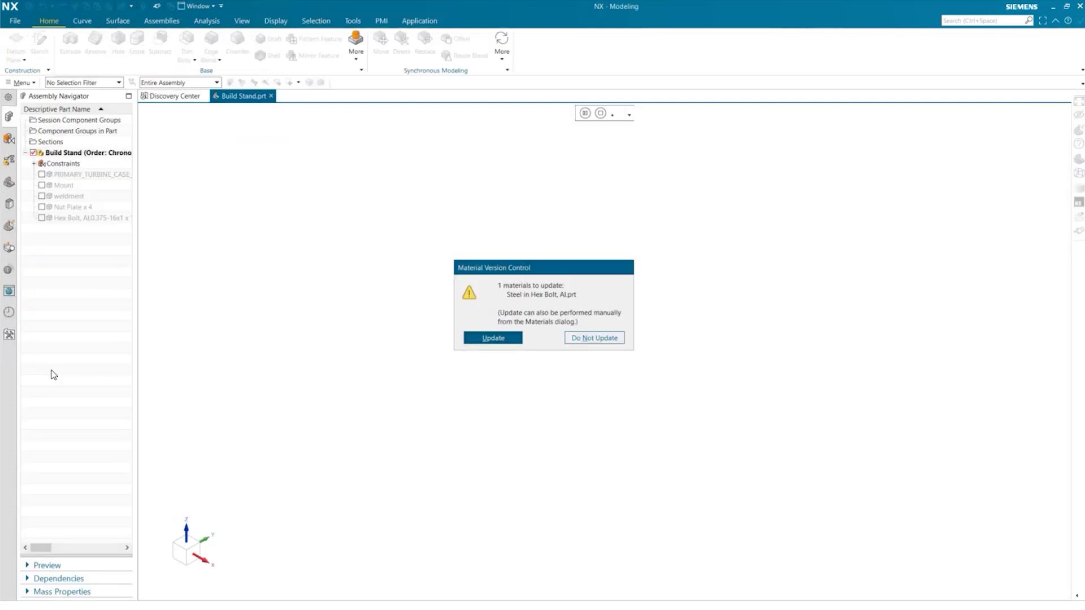
pyautogui.click(499, 340)
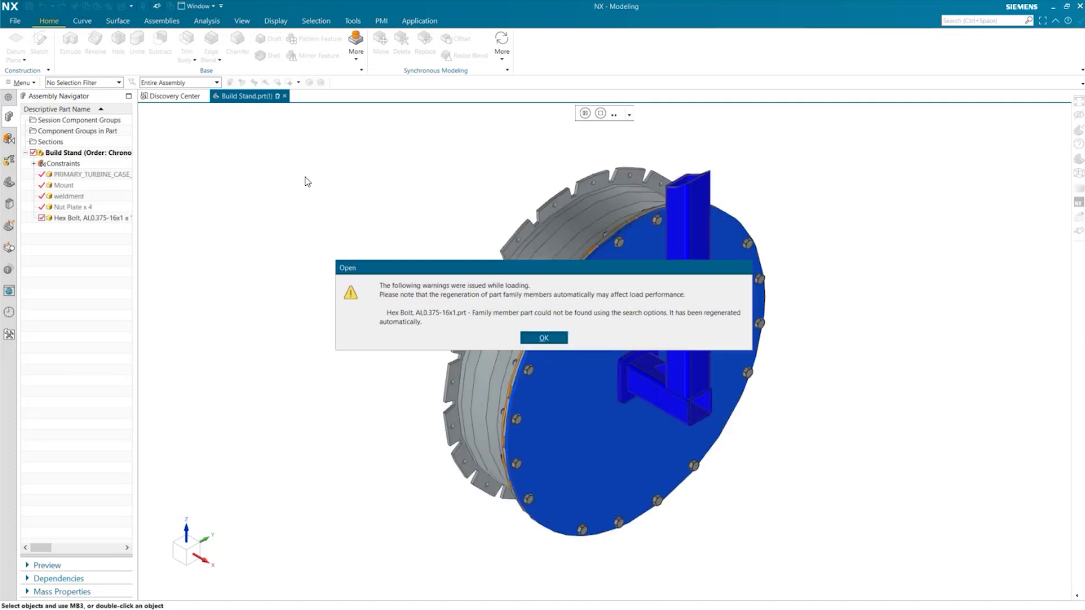
pyautogui.click(563, 342)
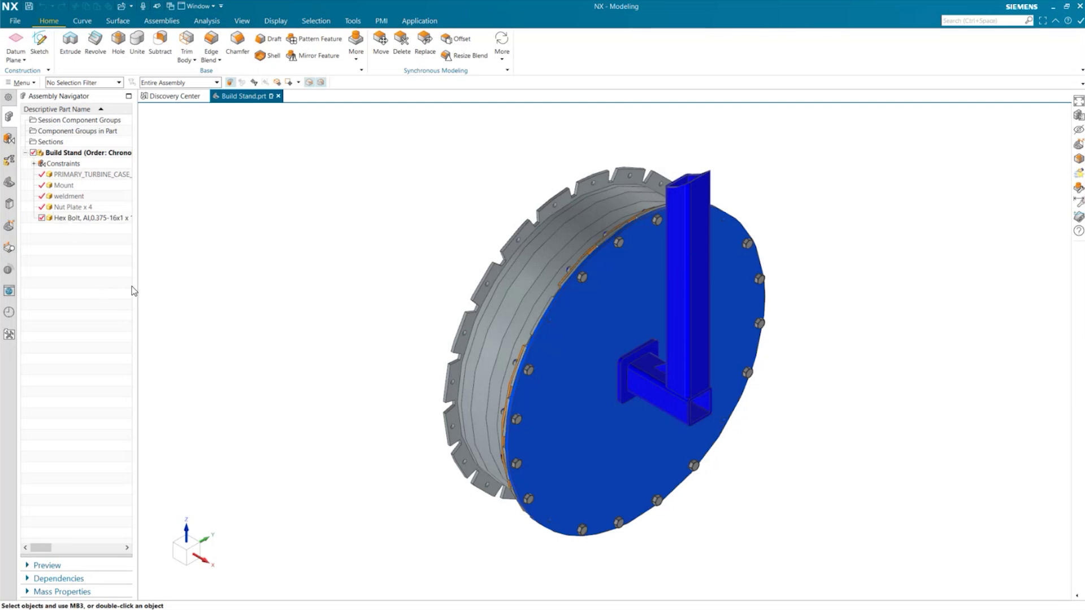
pyautogui.moveTo(136, 291); pyautogui.dragTo(300, 310)
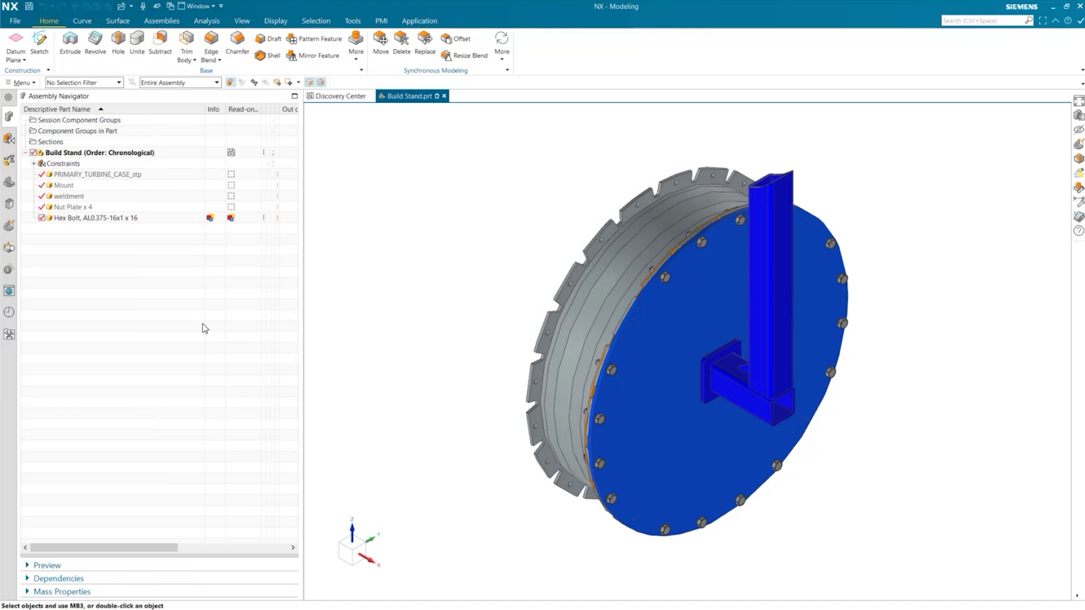
# - Hide the Mount, weldment and Hex Bolt components in the Build Stand assembly
pyautogui.click(75, 206)
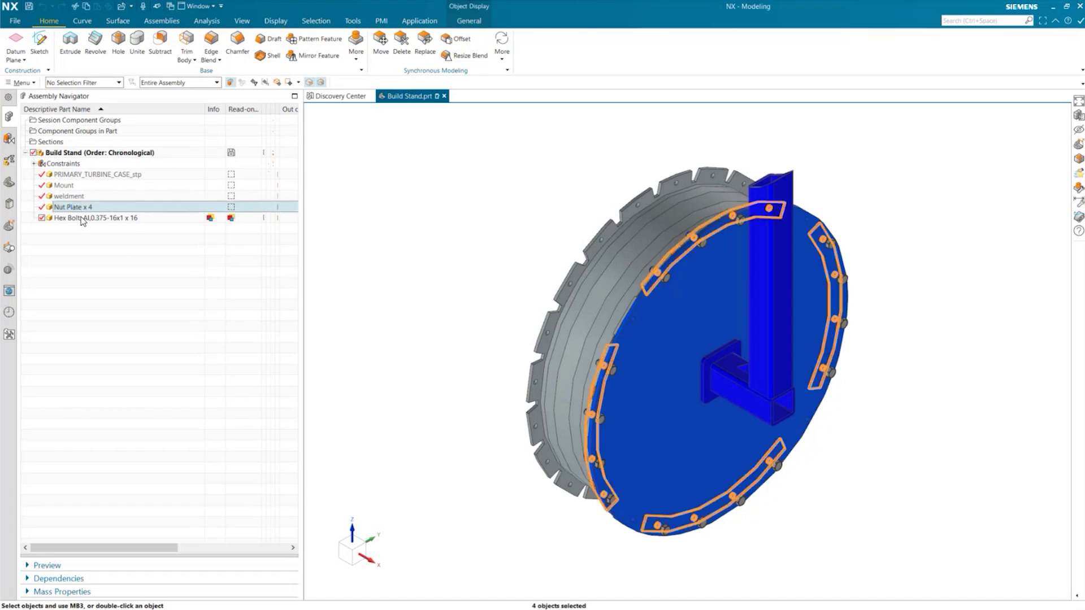
pyautogui.click(143, 338)
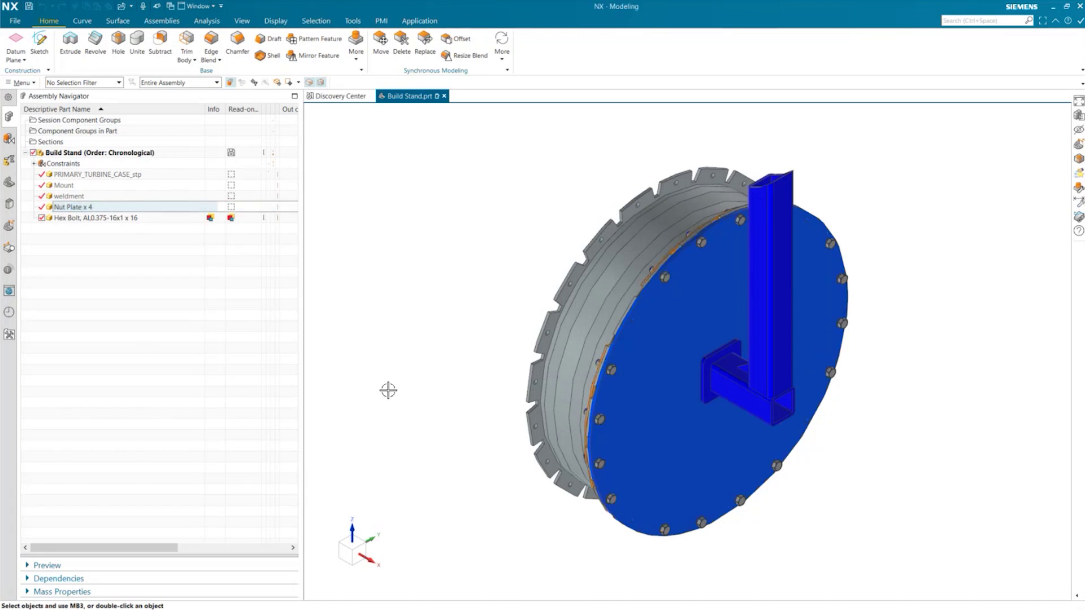
pyautogui.click(68, 185)
pyautogui.click(98, 293)
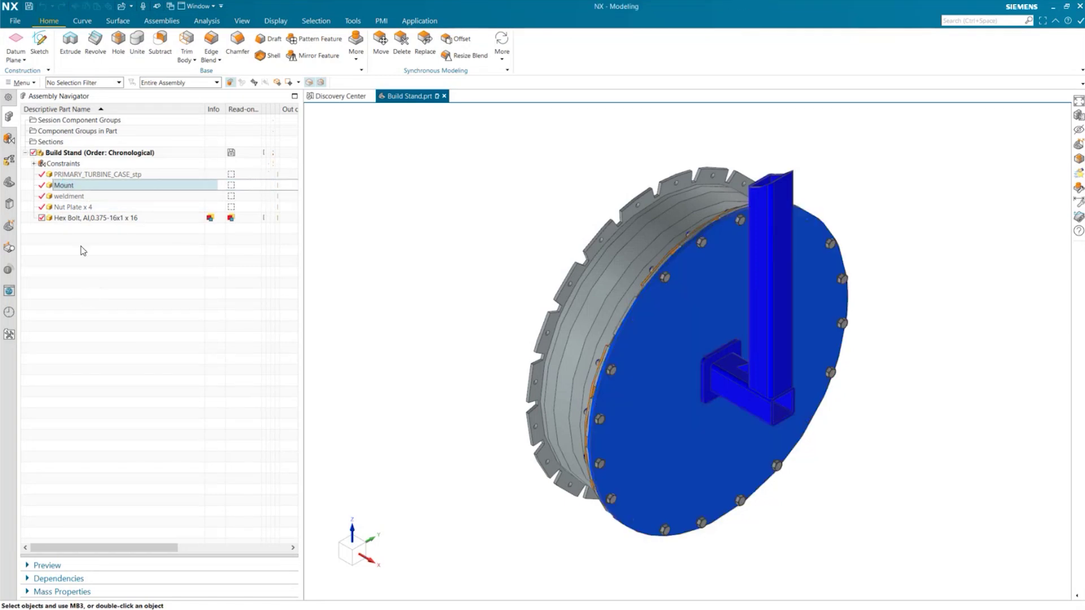
pyautogui.click(42, 186)
pyautogui.click(42, 196)
pyautogui.click(42, 218)
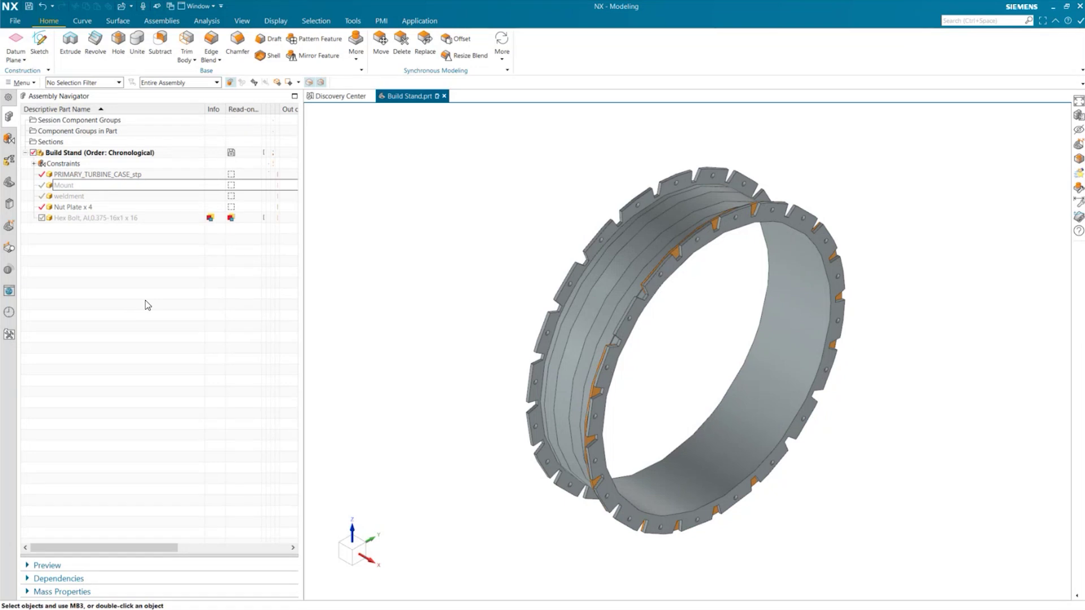
# - Examine the scope settings and available load options in Assembly Load Options, then close them without changes
pyautogui.click(23, 23)
pyautogui.click(130, 57)
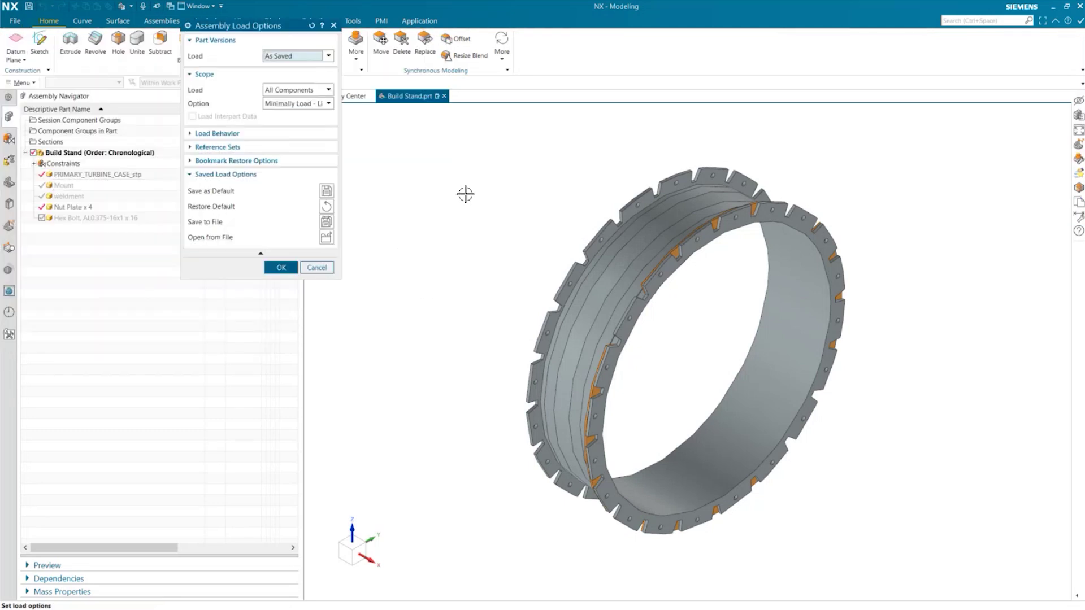
pyautogui.click(326, 108)
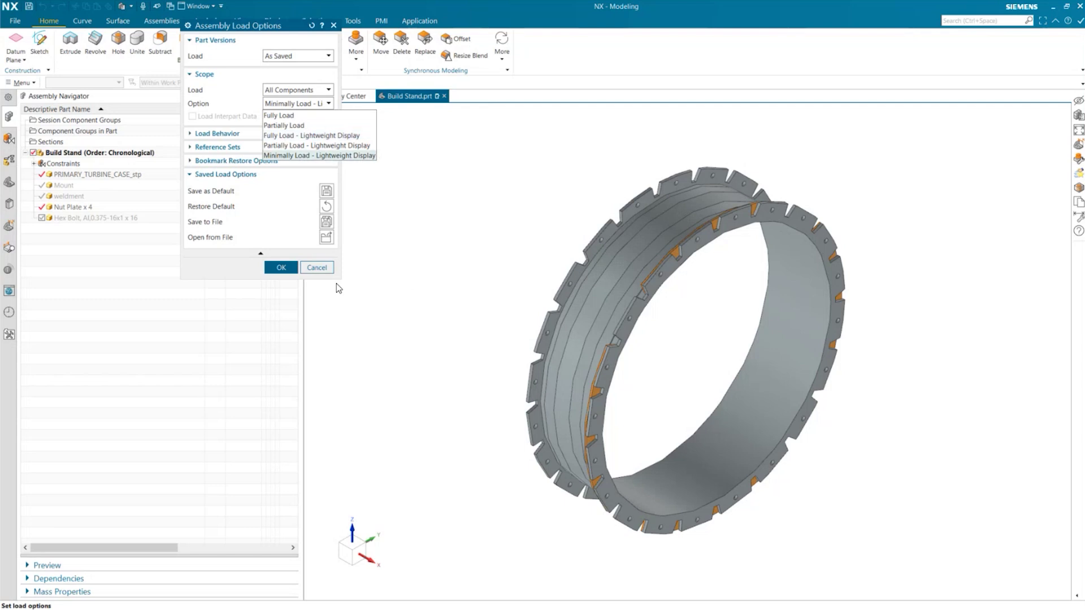
pyautogui.click(328, 269)
pyautogui.click(328, 269)
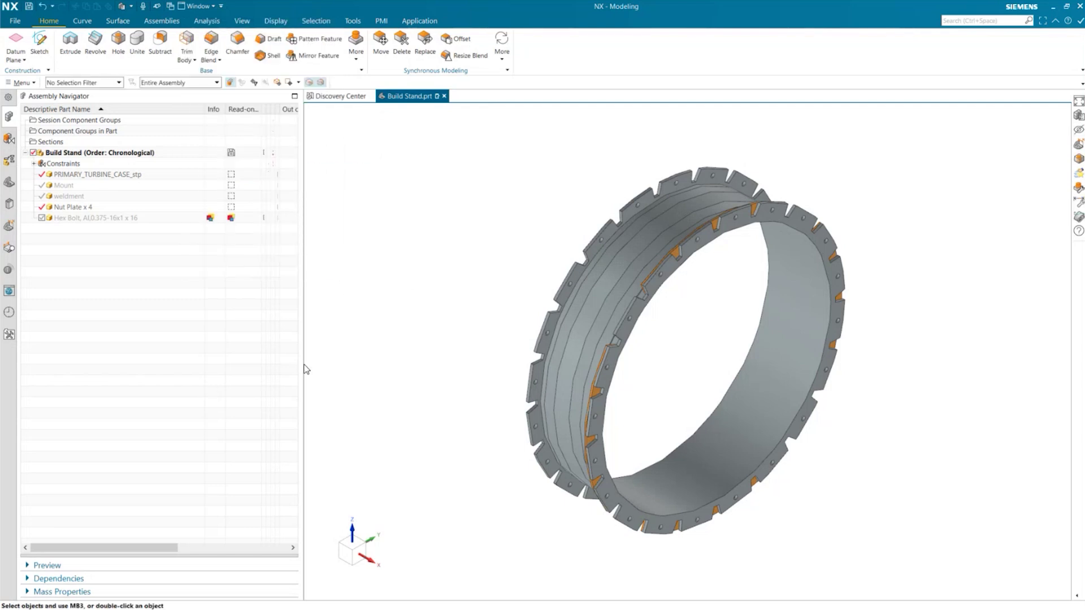
# - Make PRIMARY_TURBINE_CASE_stp the work part within the Build Stand assembly
pyautogui.moveTo(302, 364); pyautogui.dragTo(210, 375)
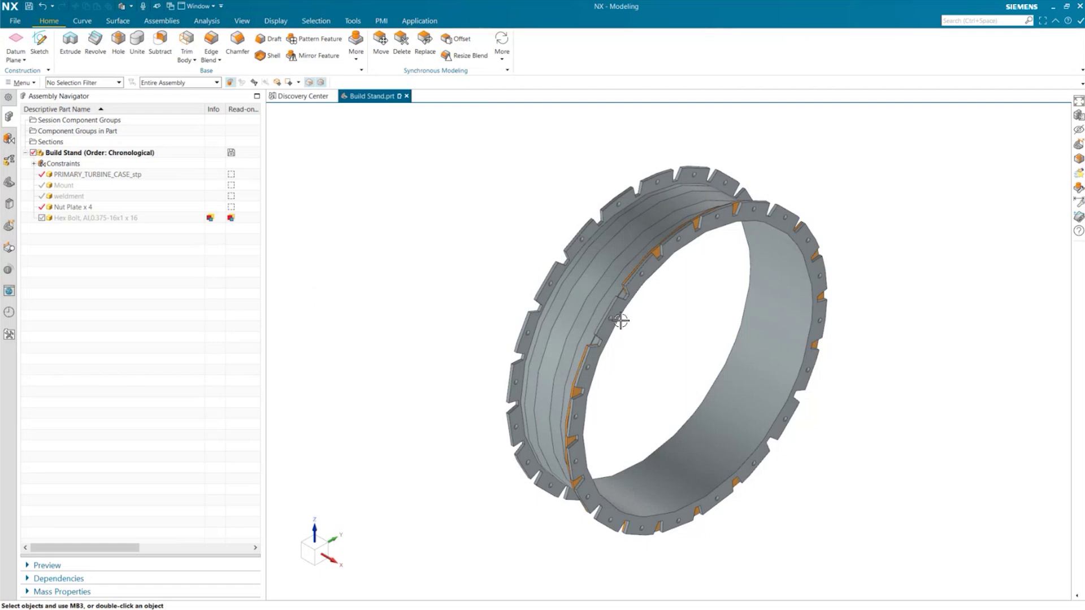
pyautogui.moveTo(622, 320); pyautogui.dragTo(676, 390, button='middle')
pyautogui.press('F8')
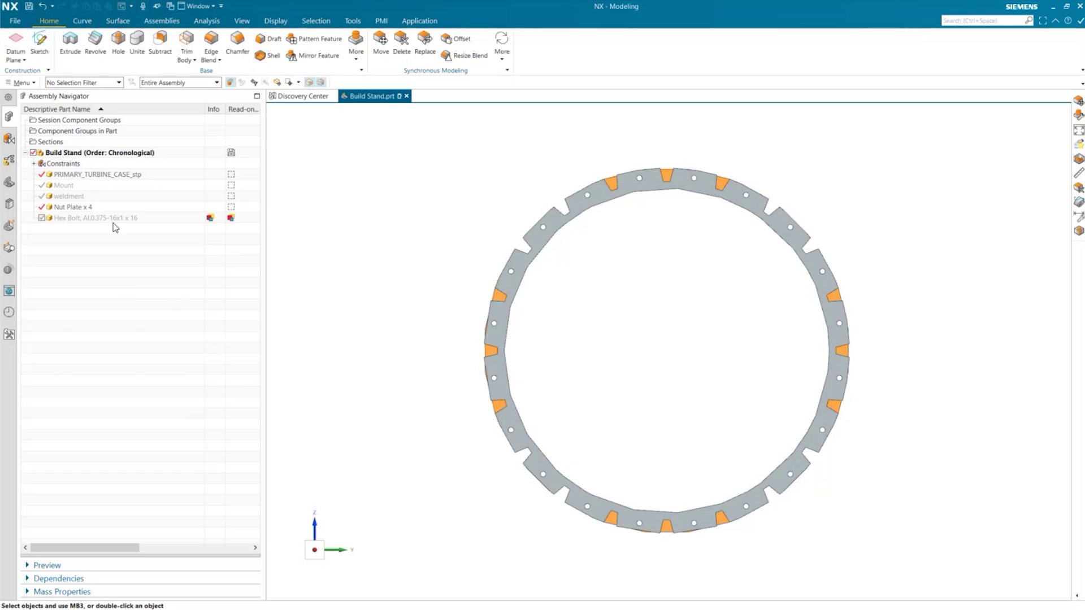
pyautogui.click(115, 176)
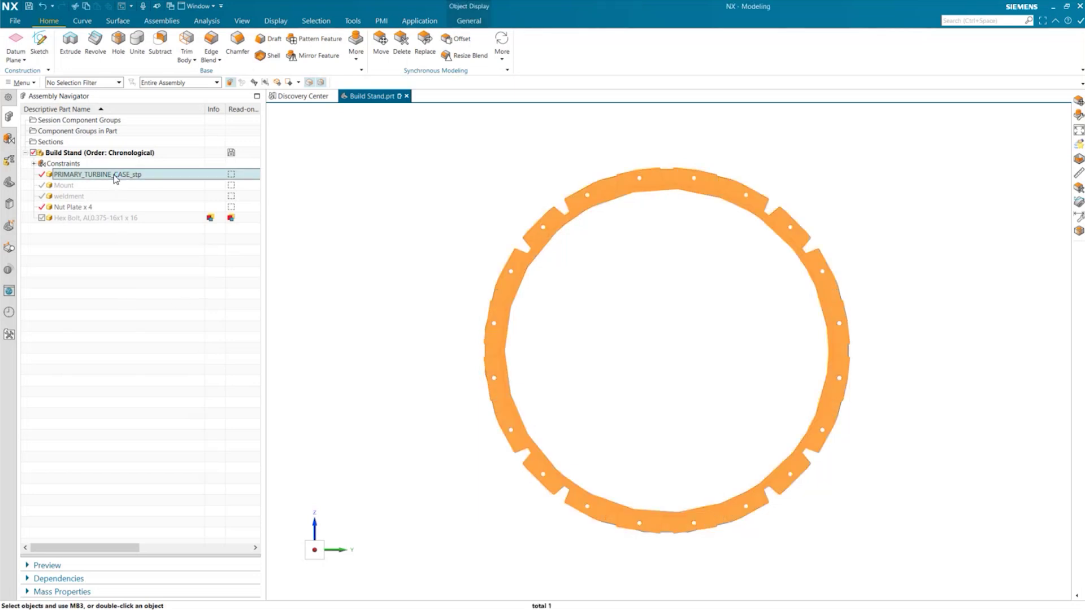
pyautogui.doubleClick(116, 177)
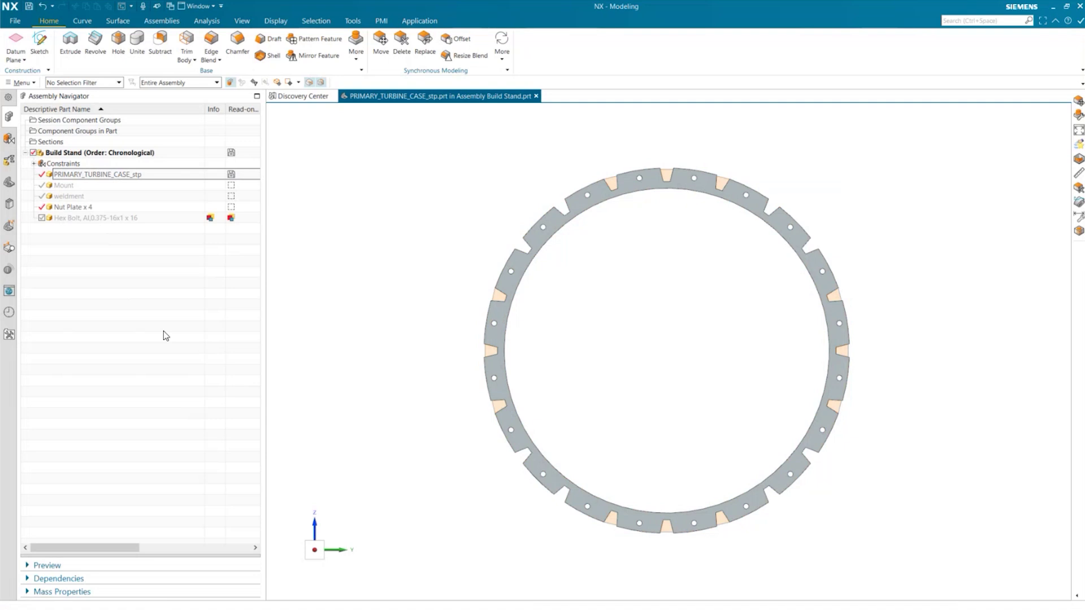
pyautogui.moveTo(594, 308); pyautogui.dragTo(621, 325, button='middle')
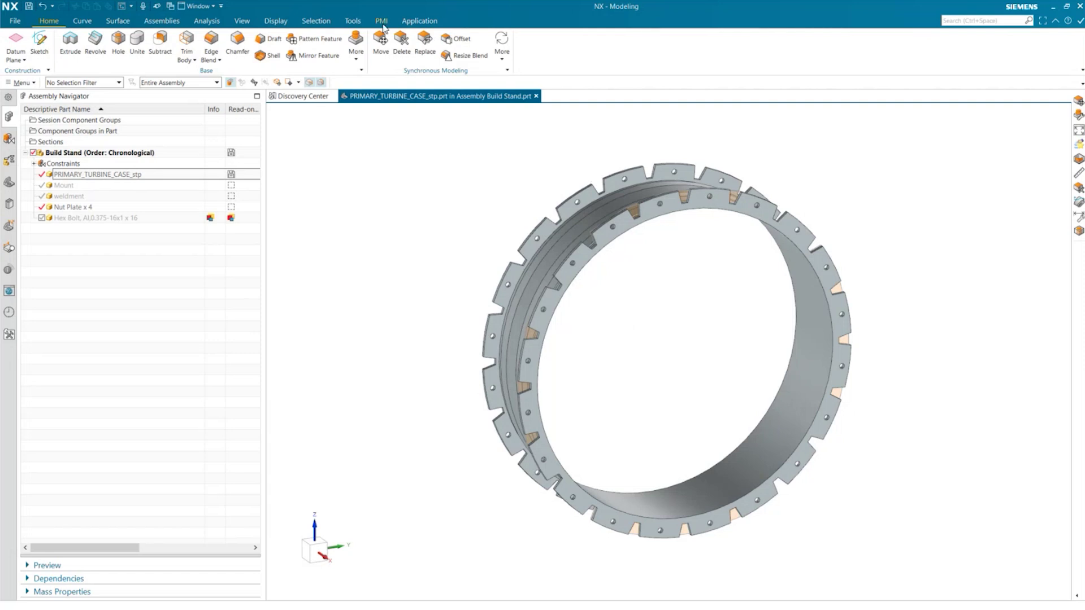
pyautogui.click(381, 44)
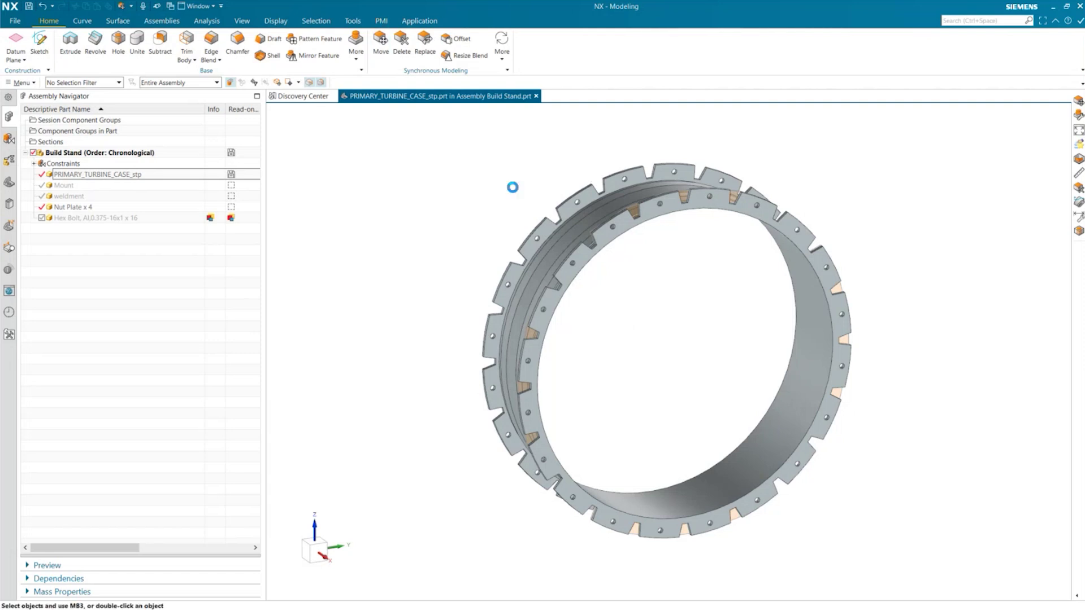
pyautogui.scroll(6, 713, 217)
pyautogui.scroll(-2, 705, 220)
pyautogui.scroll(1, 676, 191)
pyautogui.click(677, 185)
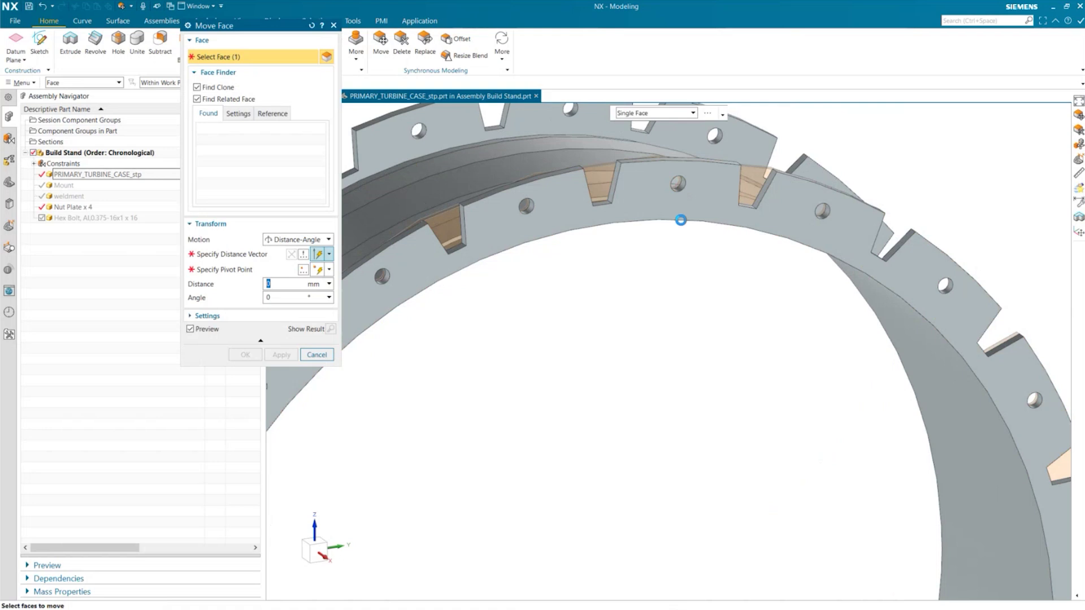
pyautogui.scroll(-2, 693, 276)
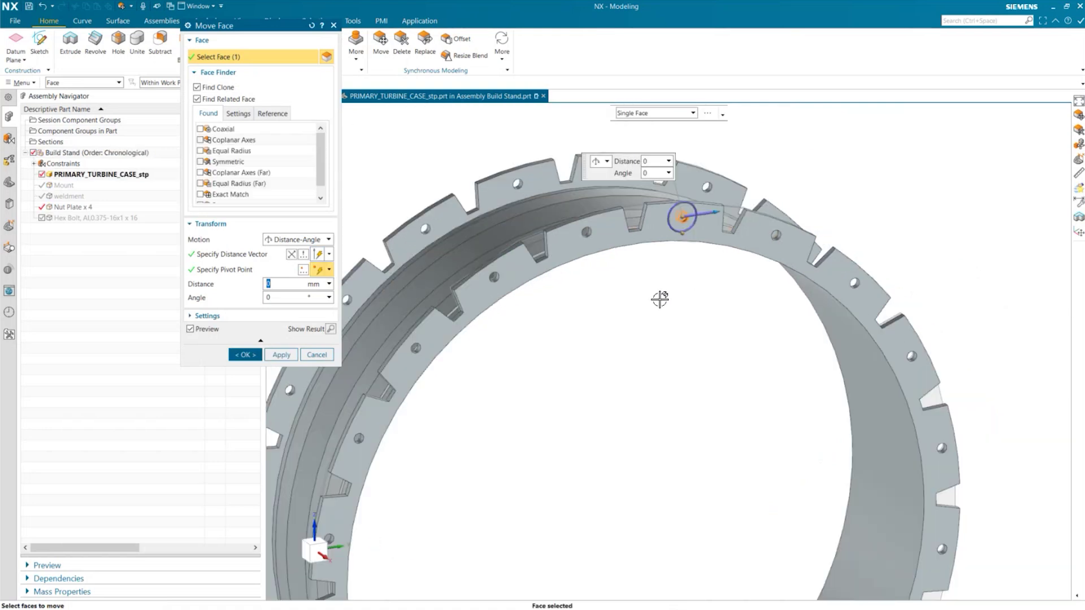
pyautogui.scroll(-2, 659, 300)
pyautogui.click(672, 245)
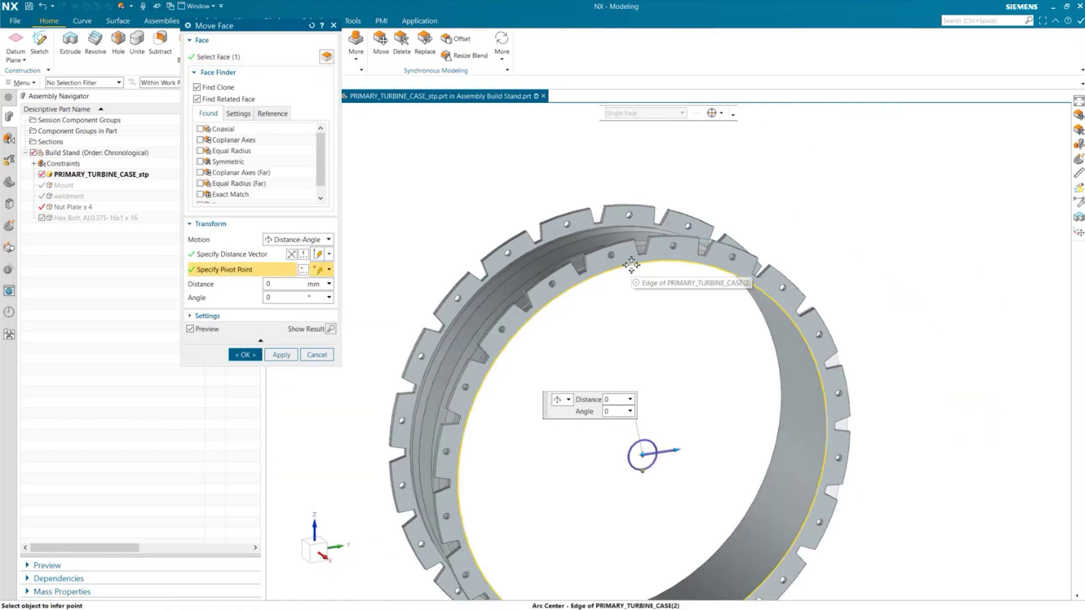
pyautogui.click(632, 265)
pyautogui.click(221, 255)
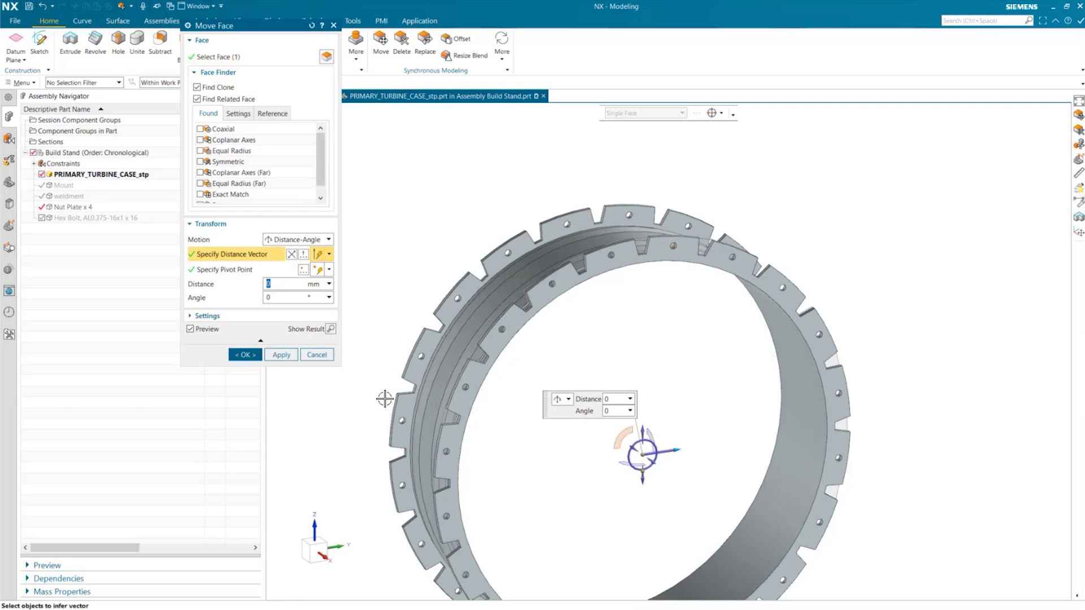
pyautogui.moveTo(586, 489); pyautogui.dragTo(683, 467, button='middle')
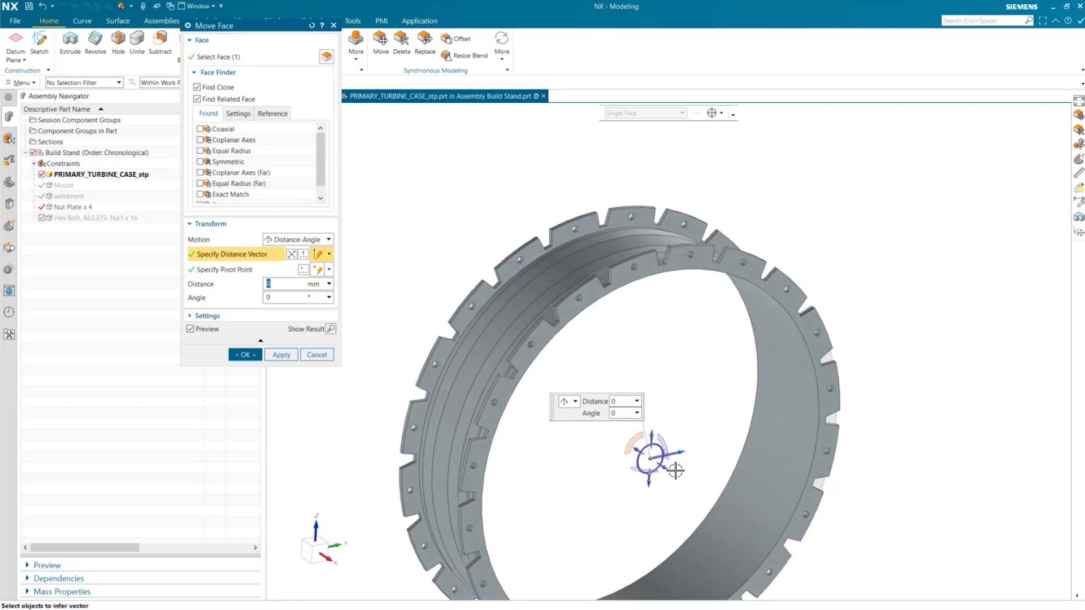
pyautogui.click(655, 473)
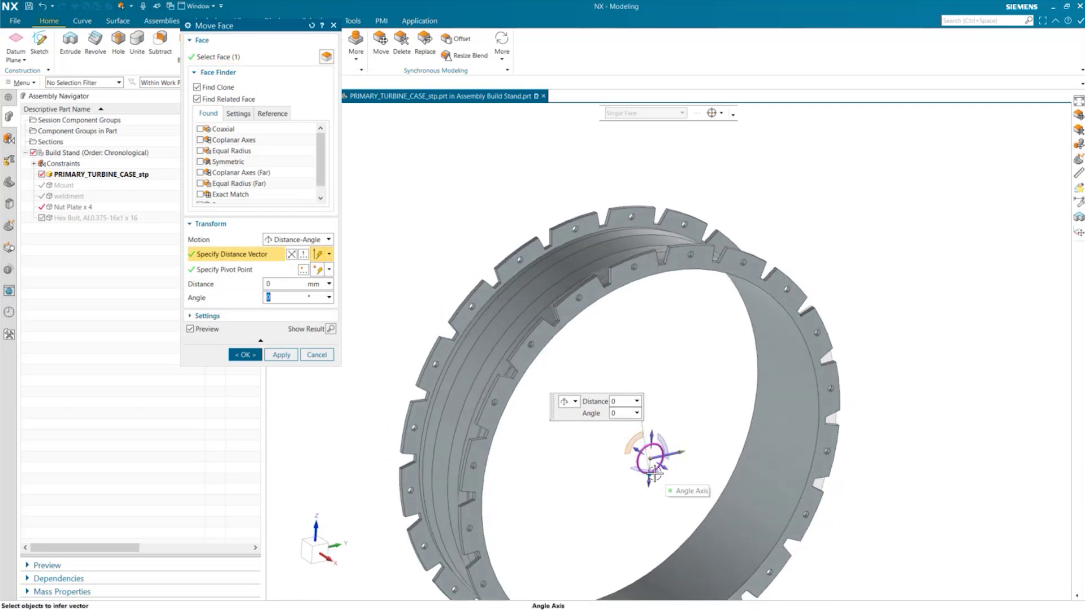
pyautogui.click(316, 355)
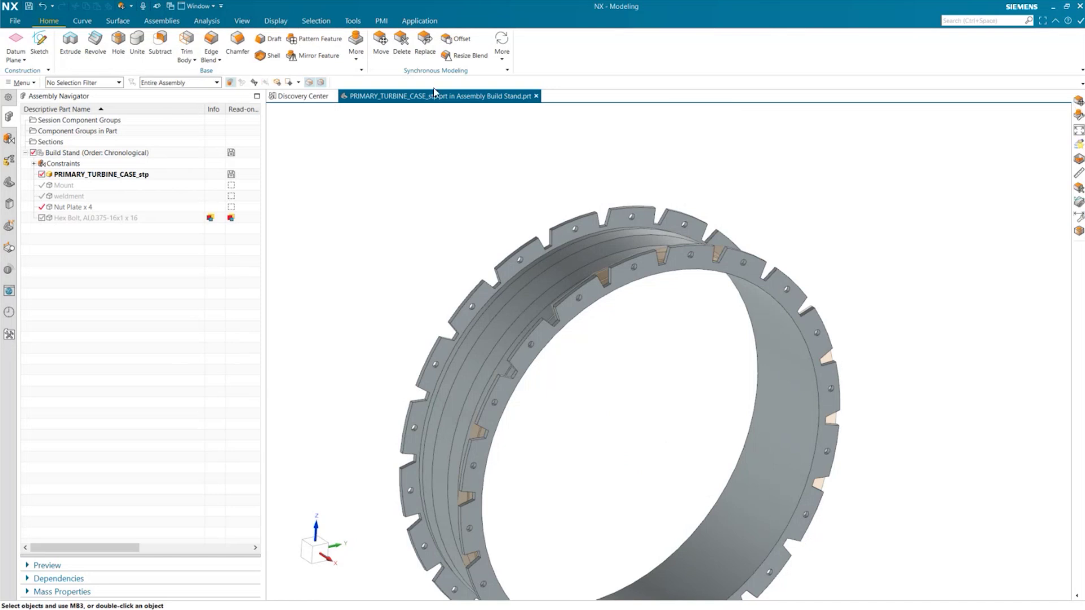
# - Set up a Move Face on one bolt hole of the turbine case's front flange, with the pivot point at the ring's centre
pyautogui.click(381, 42)
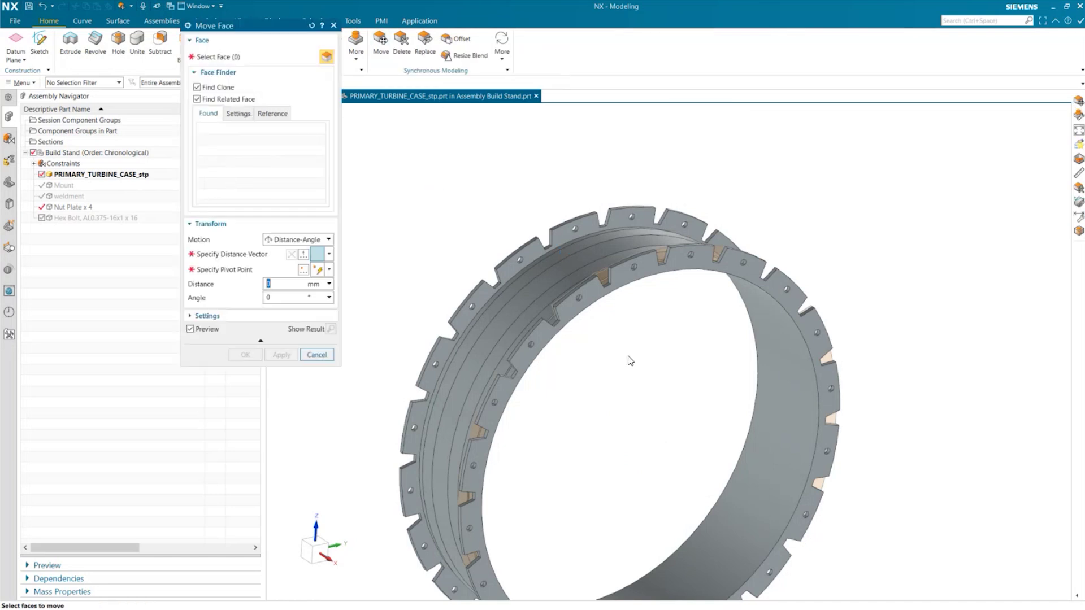
pyautogui.scroll(2, 629, 356)
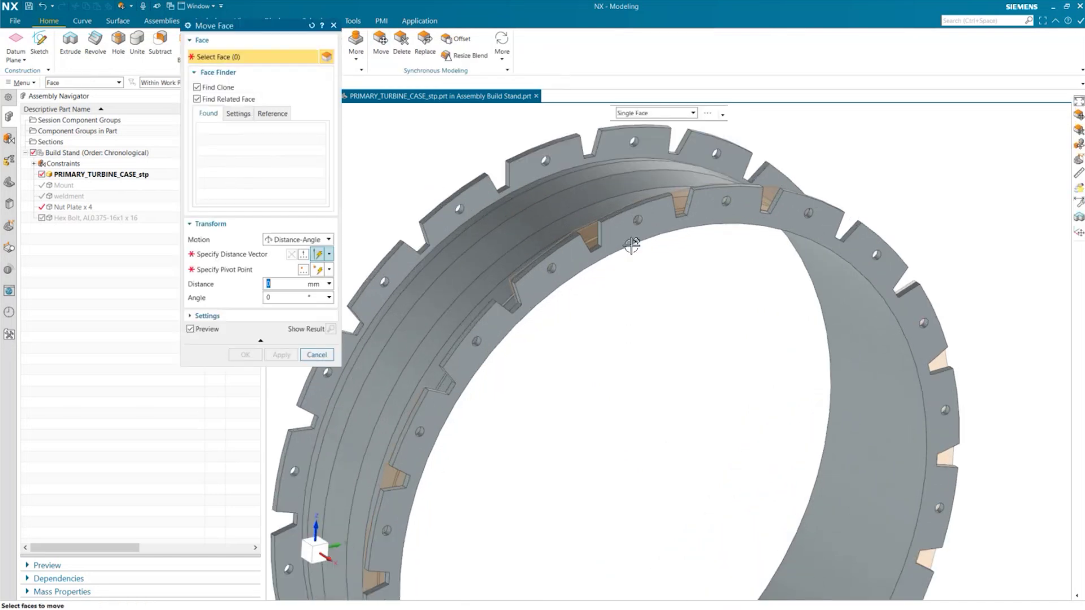
pyautogui.click(631, 245)
pyautogui.scroll(-2, 632, 245)
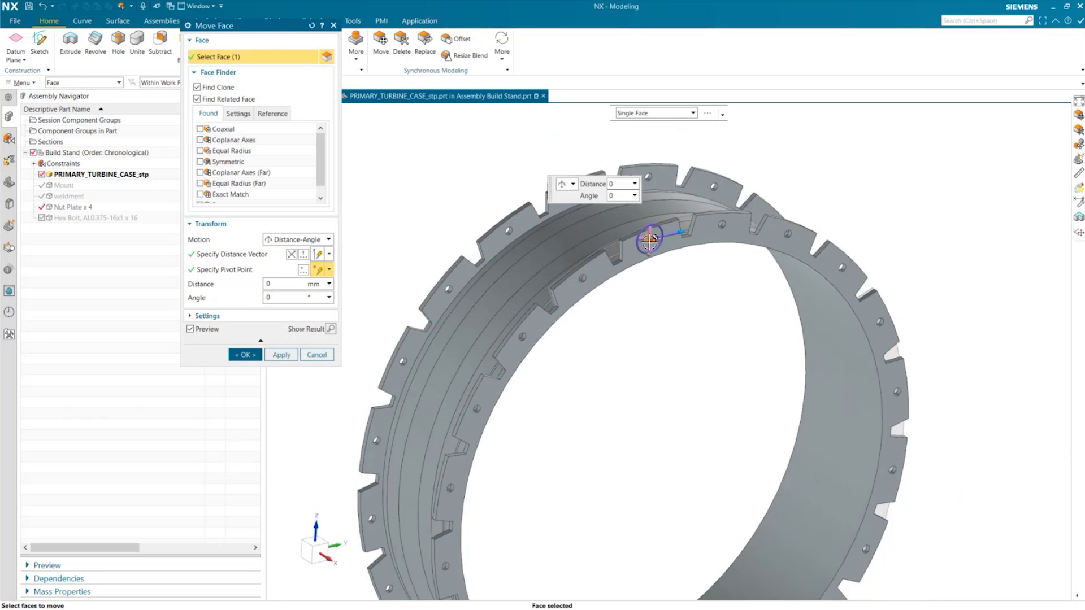
pyautogui.click(667, 478)
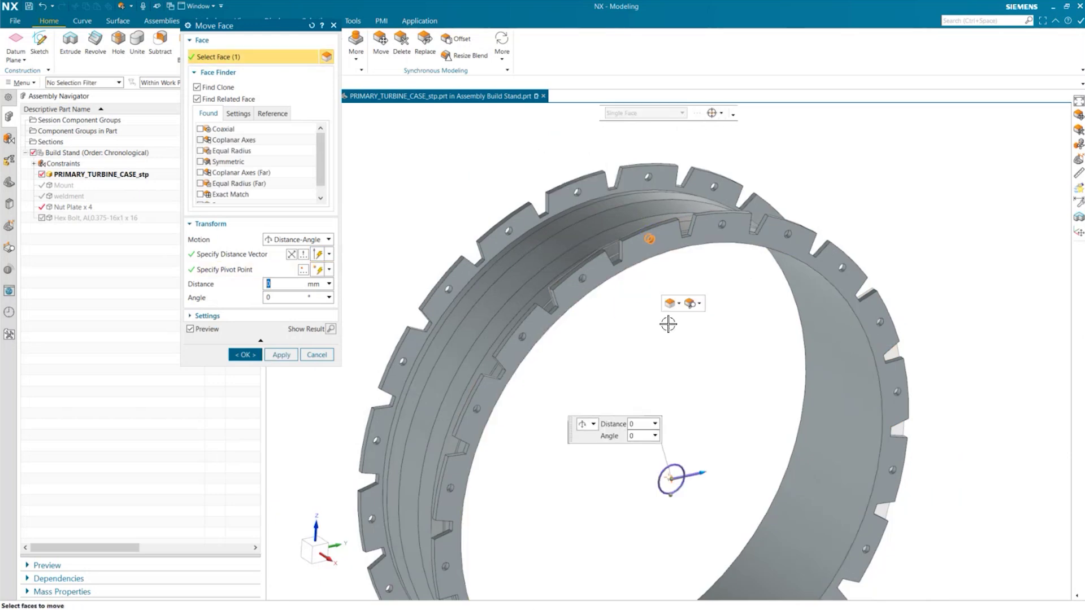
# - Align the distance vector with the ring's central axis and rotate the selected bolt hole by 2 degrees around it
pyautogui.scroll(-2, 668, 324)
pyautogui.click(232, 254)
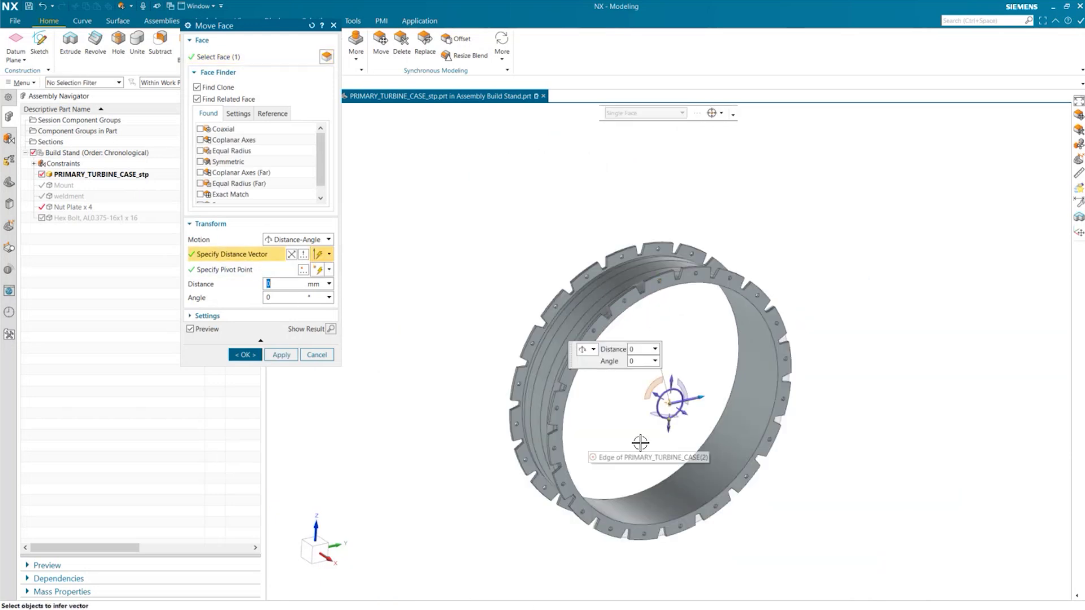
pyautogui.scroll(2, 663, 443)
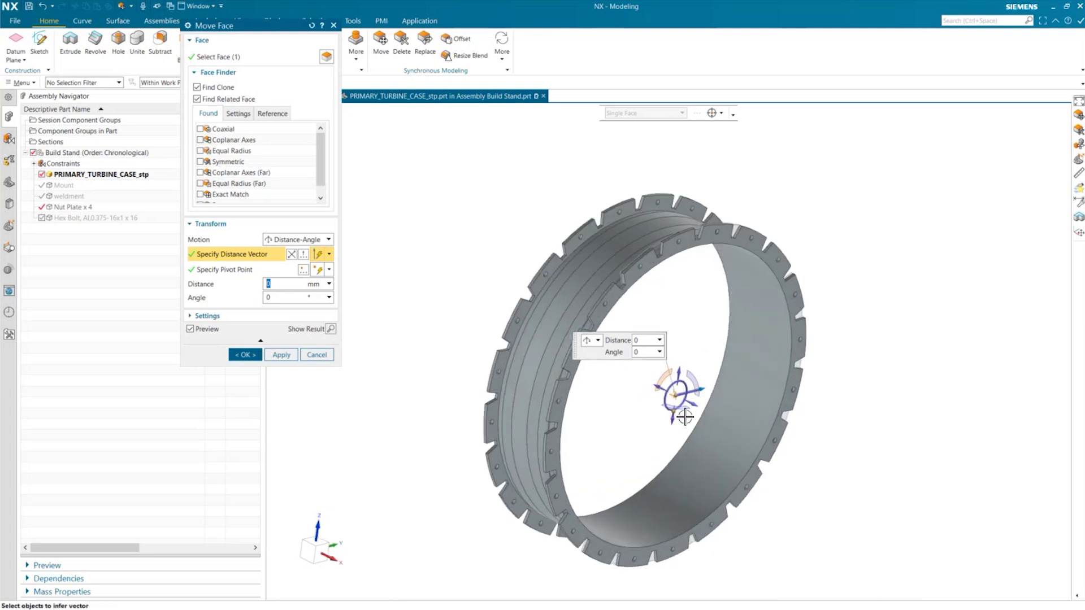
pyautogui.click(698, 403)
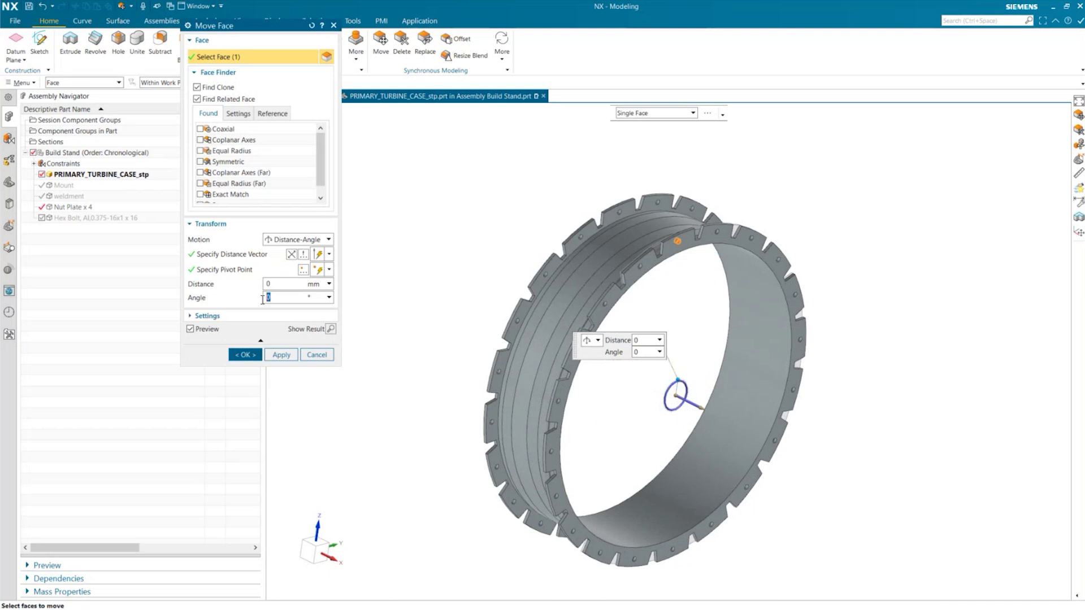
pyautogui.click(265, 298)
pyautogui.write('2')
pyautogui.press('Return')
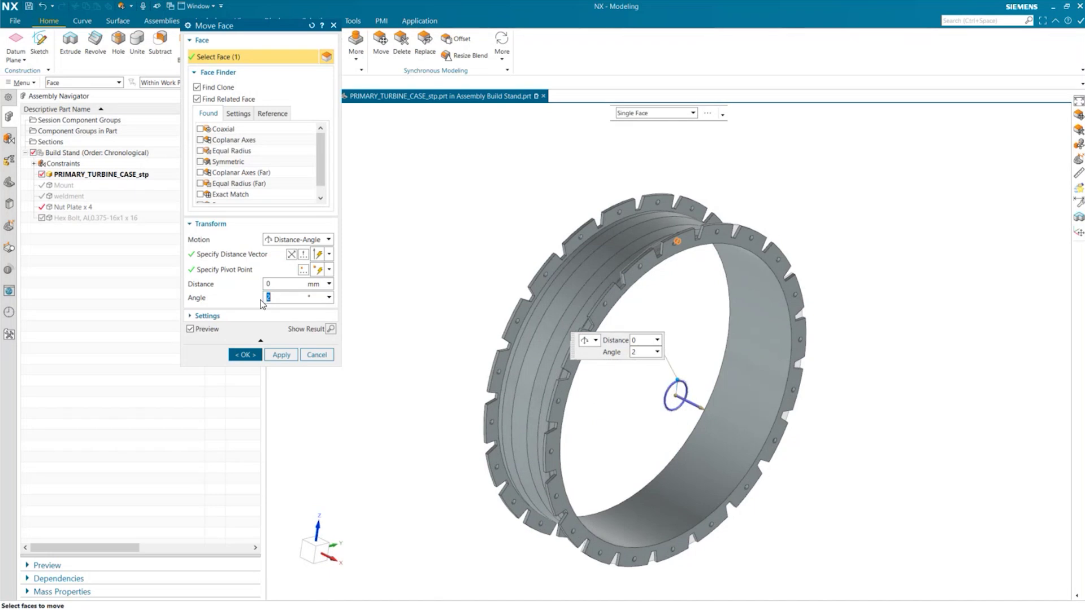
pyautogui.scroll(4, 720, 310)
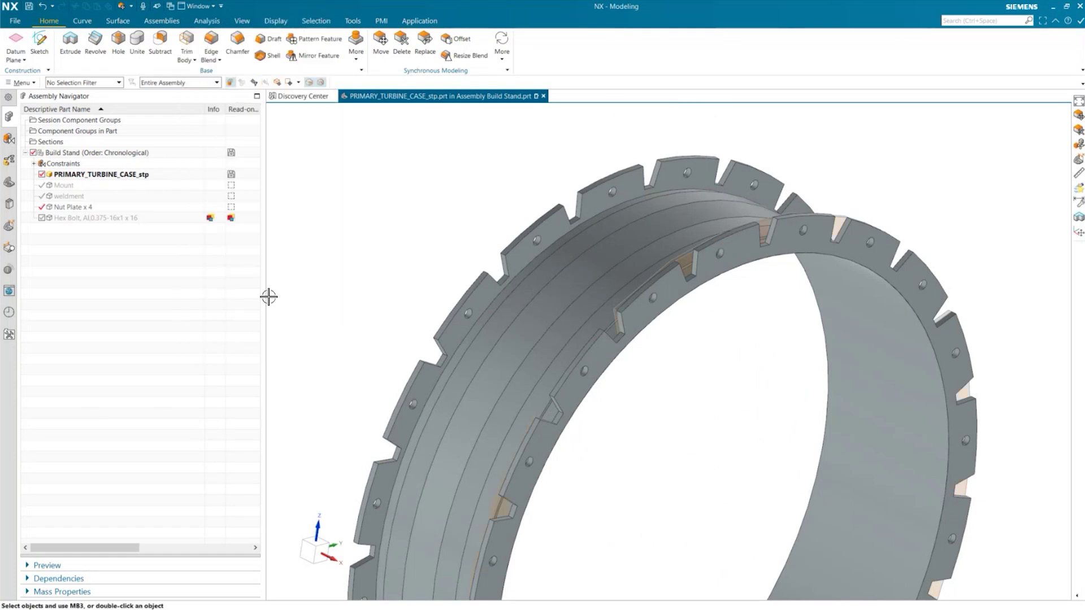
# - Make the Build Stand assembly the work part again and inspect the nut plate holes behind the turbine case flange
pyautogui.doubleClick(108, 153)
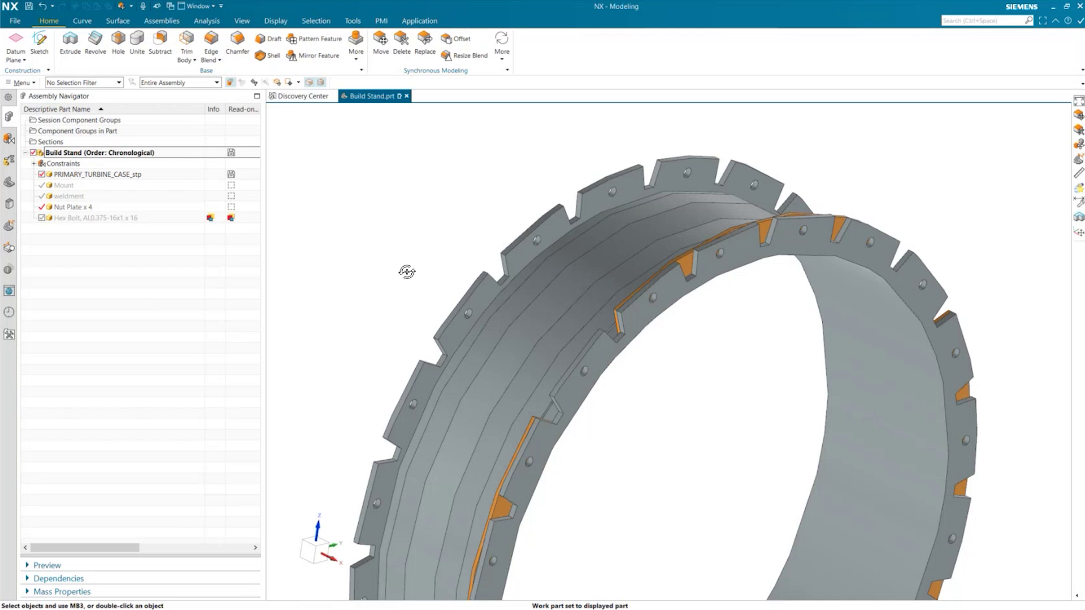
pyautogui.moveTo(407, 269); pyautogui.dragTo(569, 313, button='middle')
pyautogui.scroll(-5, 901, 259)
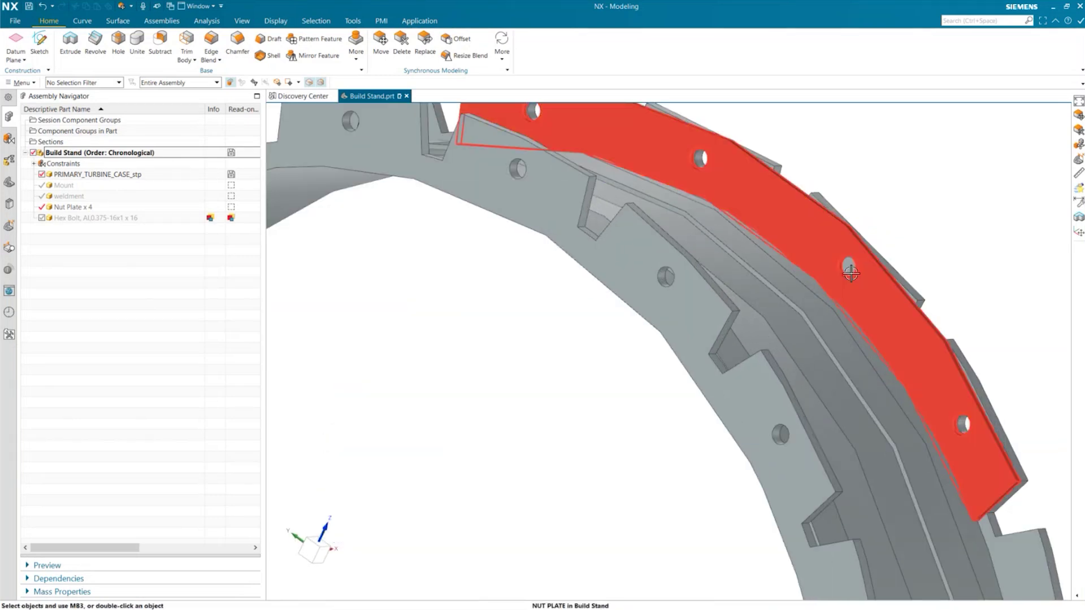
# - Unpack the Nut Plate x 4 group into its individual components
pyautogui.click(856, 269)
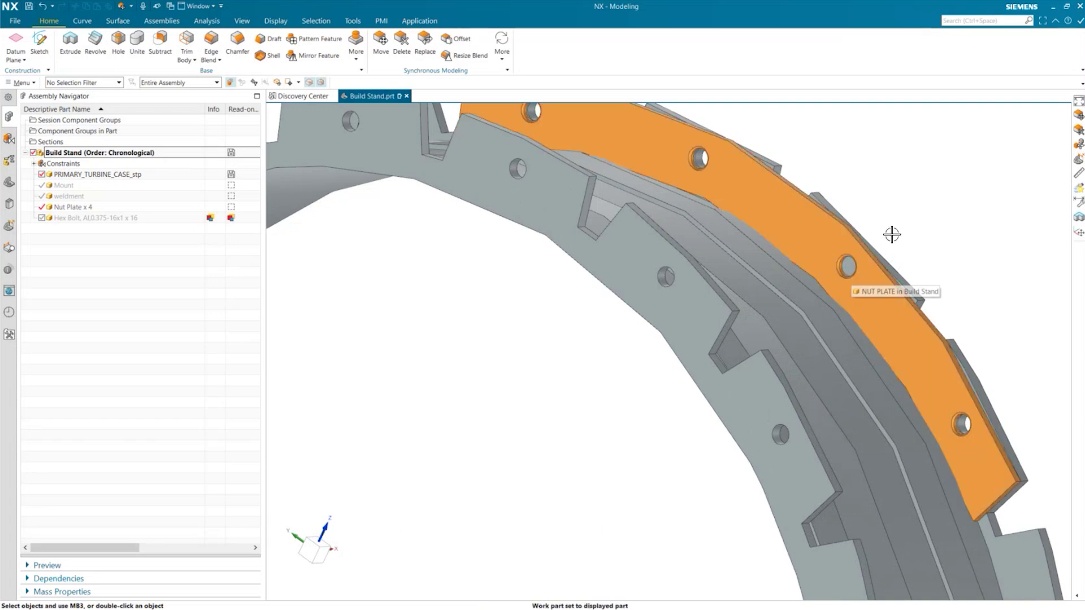
pyautogui.scroll(2, 896, 236)
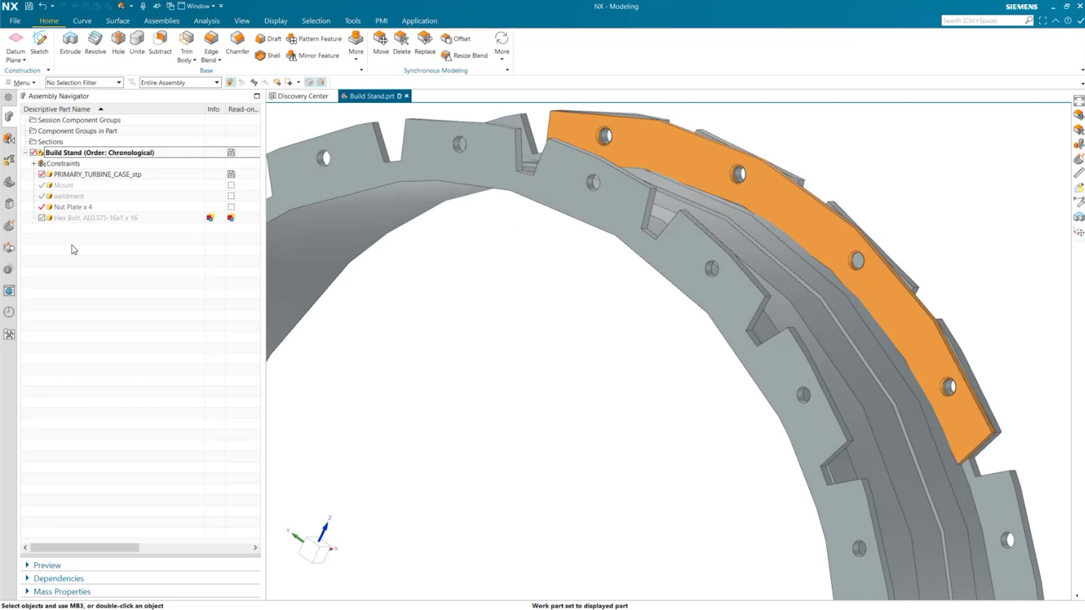
pyautogui.click(79, 209)
pyautogui.rightClick(79, 209)
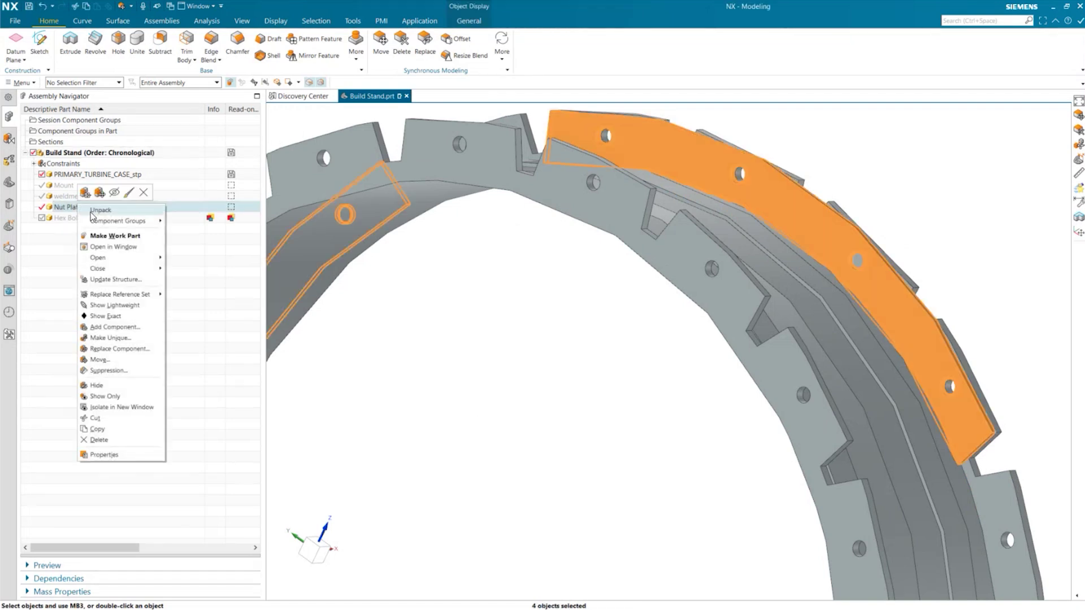
pyautogui.click(96, 277)
# - Fully load the first Nut Plate component in the Build Stand assembly
pyautogui.click(83, 208)
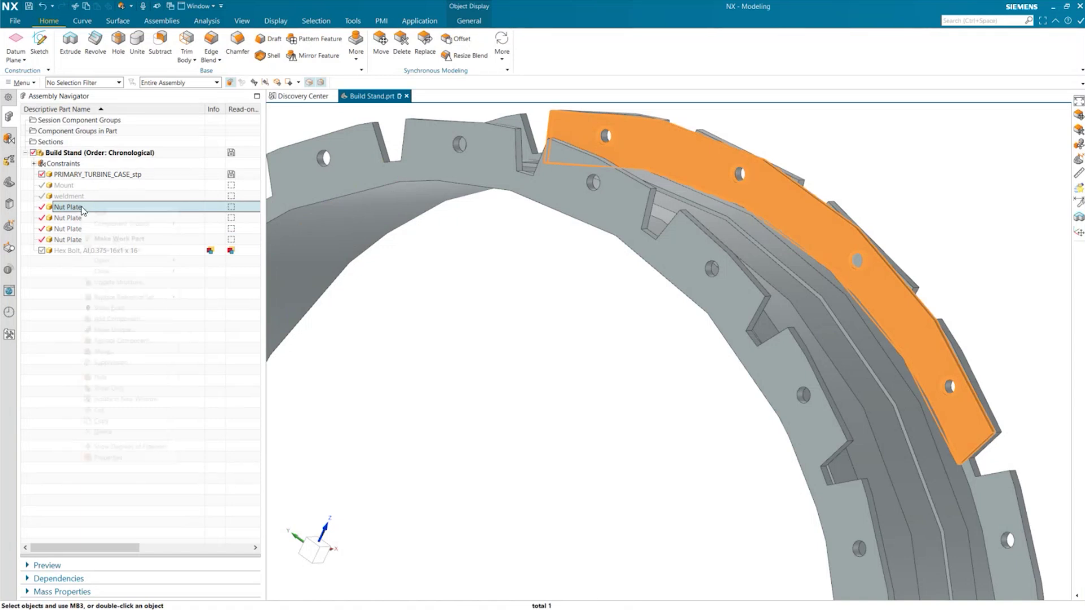
pyautogui.rightClick(84, 209)
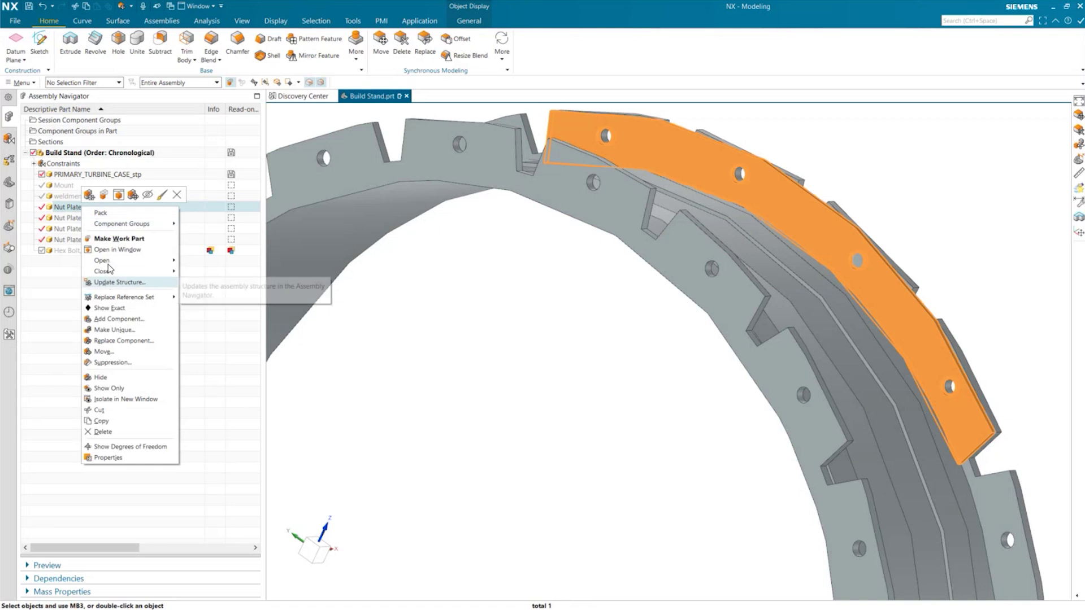
pyautogui.moveTo(135, 261)
pyautogui.click(233, 273)
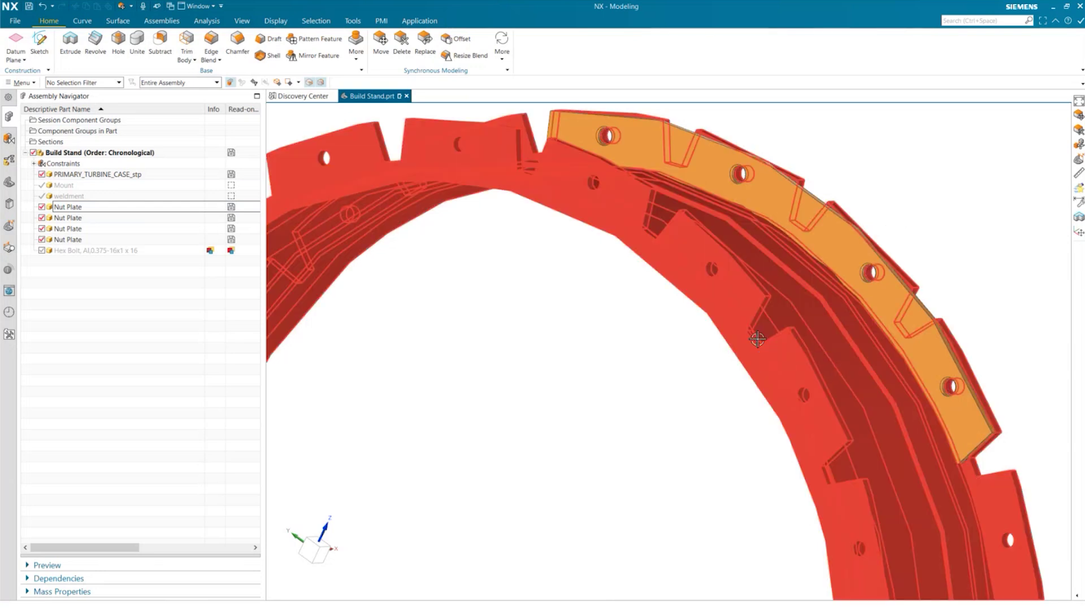
# - Examine the nut plate holes against the turbine case bolt holes around the flange, including a view straight along the ring's axis
pyautogui.scroll(-2, 681, 399)
pyautogui.scroll(-3, 681, 399)
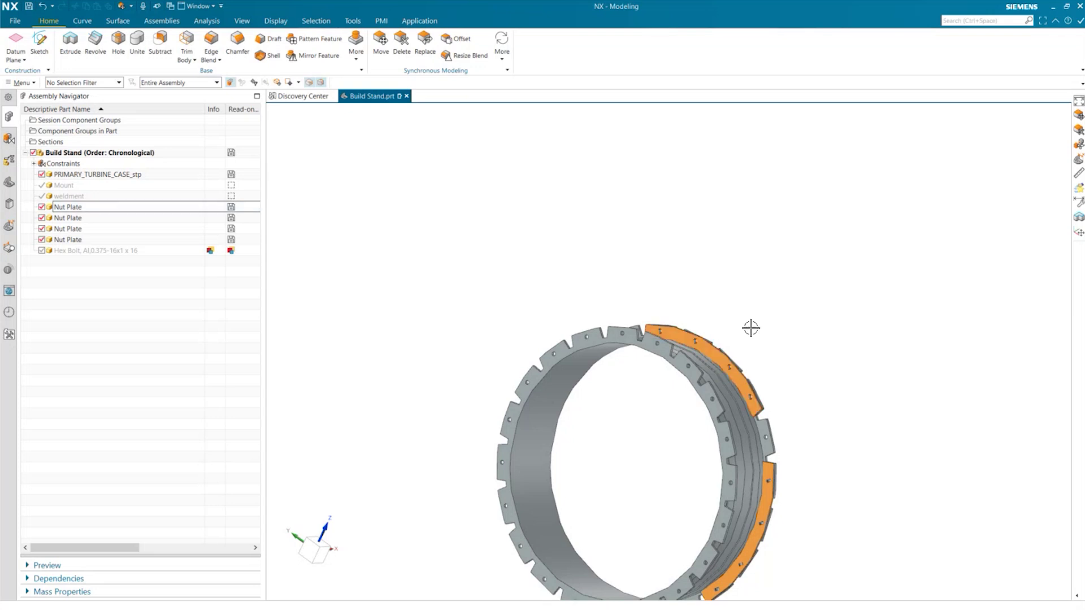
pyautogui.moveTo(771, 322); pyautogui.dragTo(771, 485, button='middle')
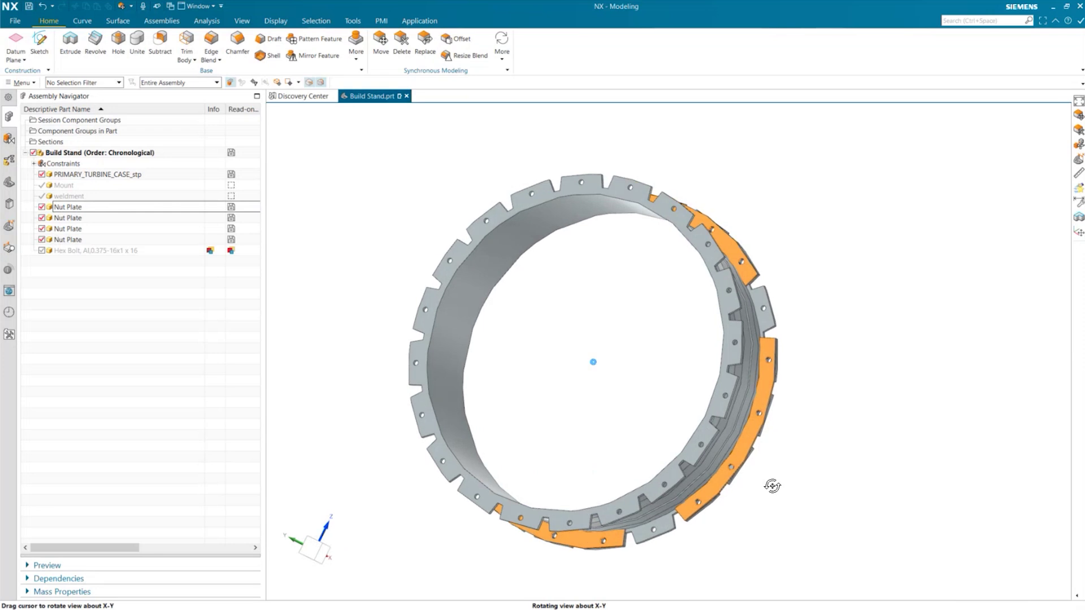
pyautogui.scroll(5, 754, 493)
pyautogui.scroll(1, 755, 494)
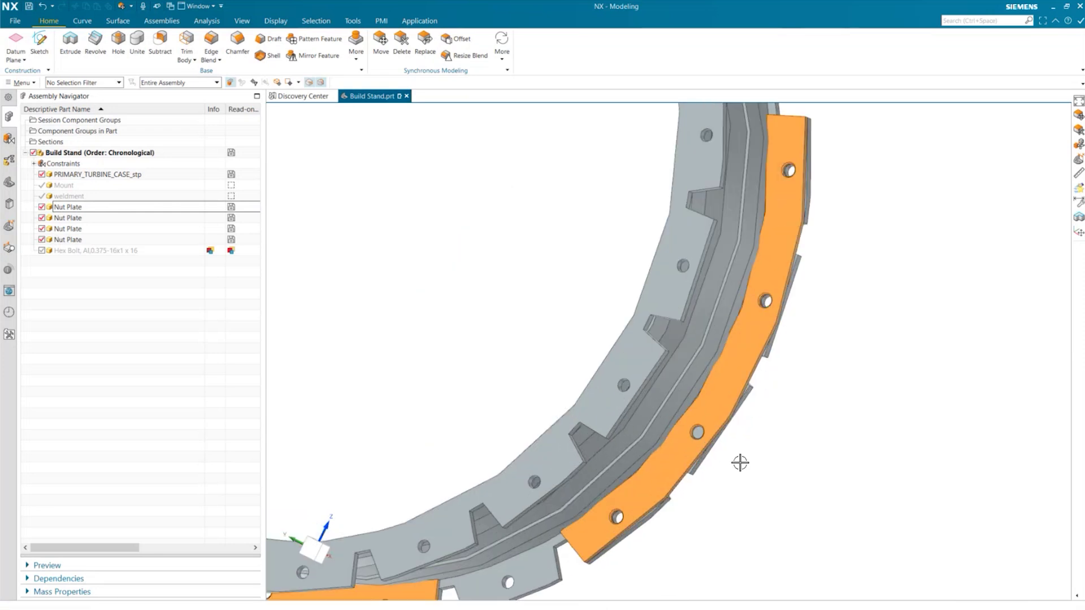
pyautogui.click(703, 444)
pyautogui.scroll(-2, 816, 463)
pyautogui.scroll(-3, 876, 466)
pyautogui.moveTo(874, 467); pyautogui.dragTo(730, 430, button='middle')
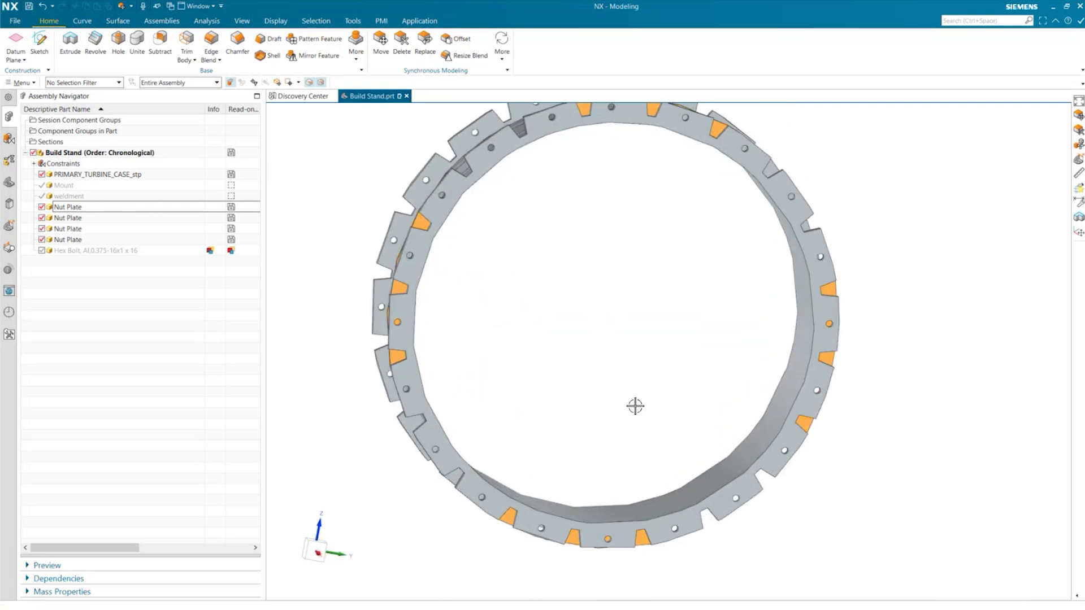
pyautogui.press('F8')
pyautogui.scroll(-1, 579, 377)
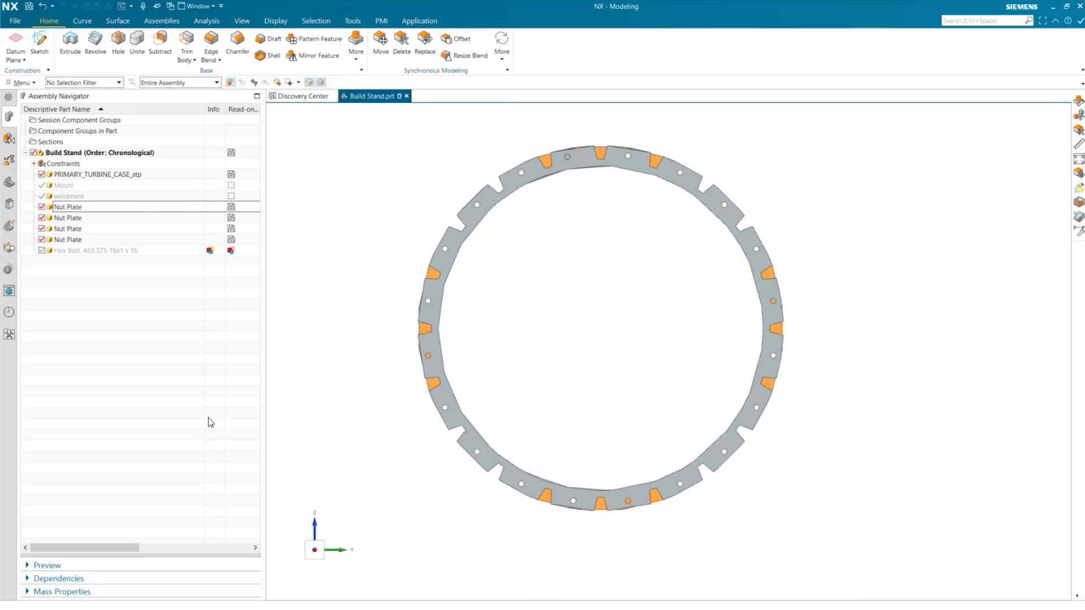
# - Make the fourth Nut Plate component unique, naming the new part with a person's first name plus "Plate", without saving the modified original
pyautogui.click(94, 242)
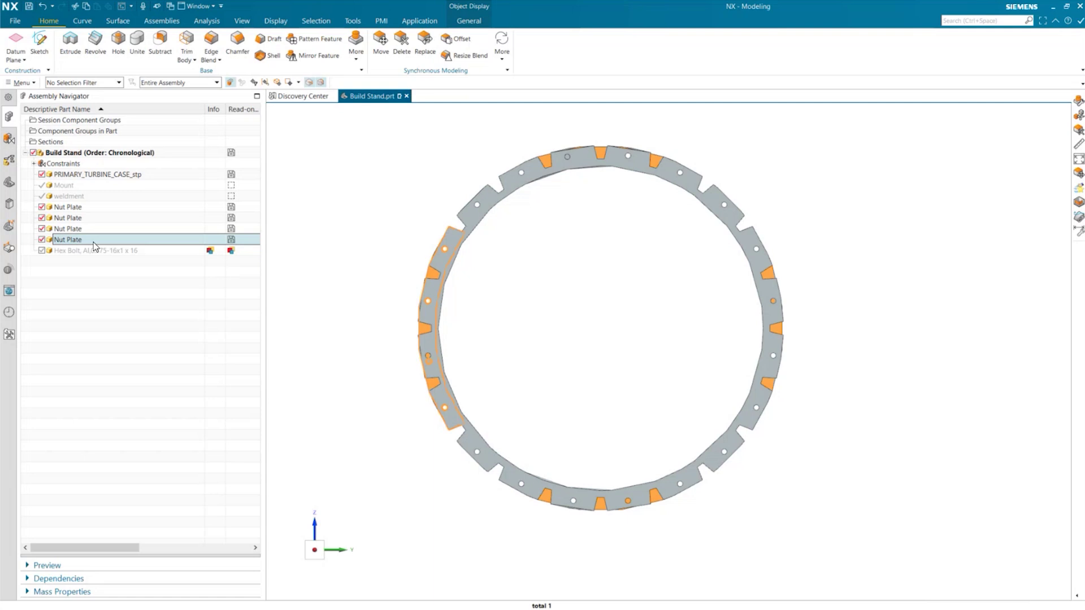
pyautogui.rightClick(94, 246)
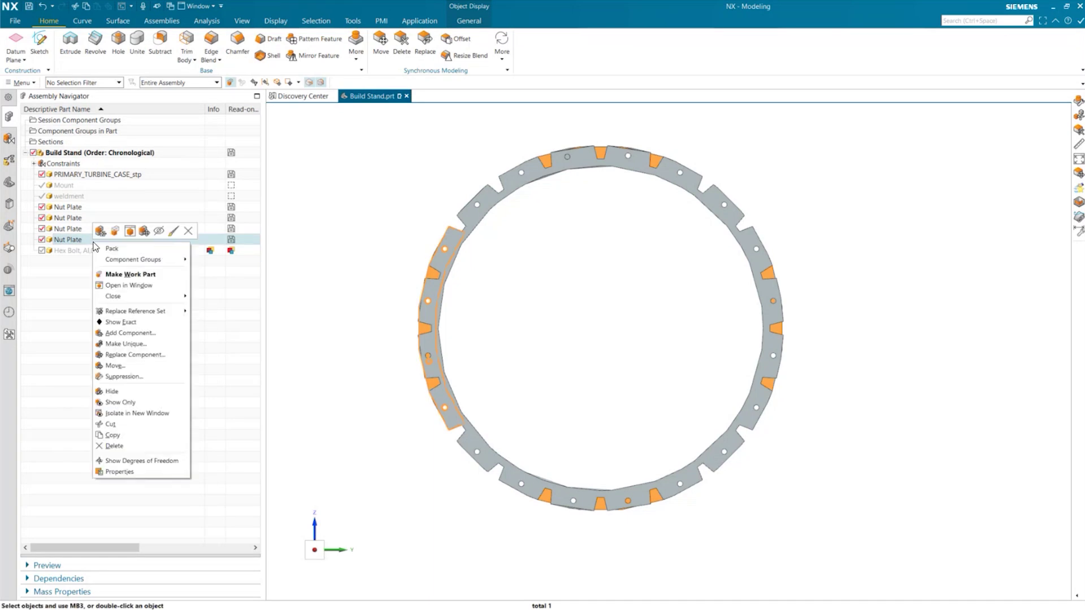
pyautogui.click(138, 347)
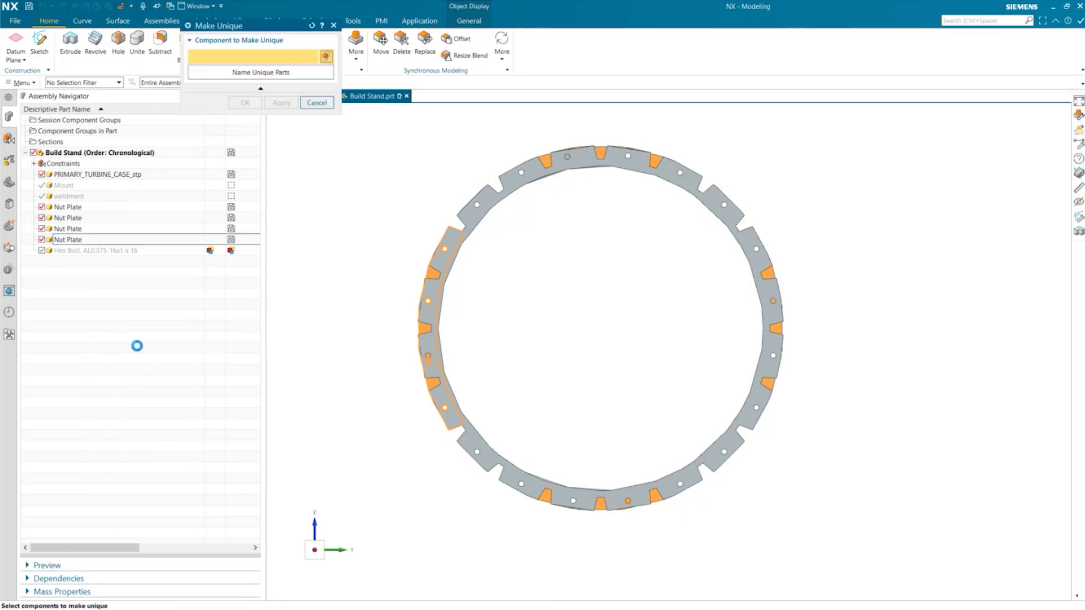
pyautogui.click(223, 71)
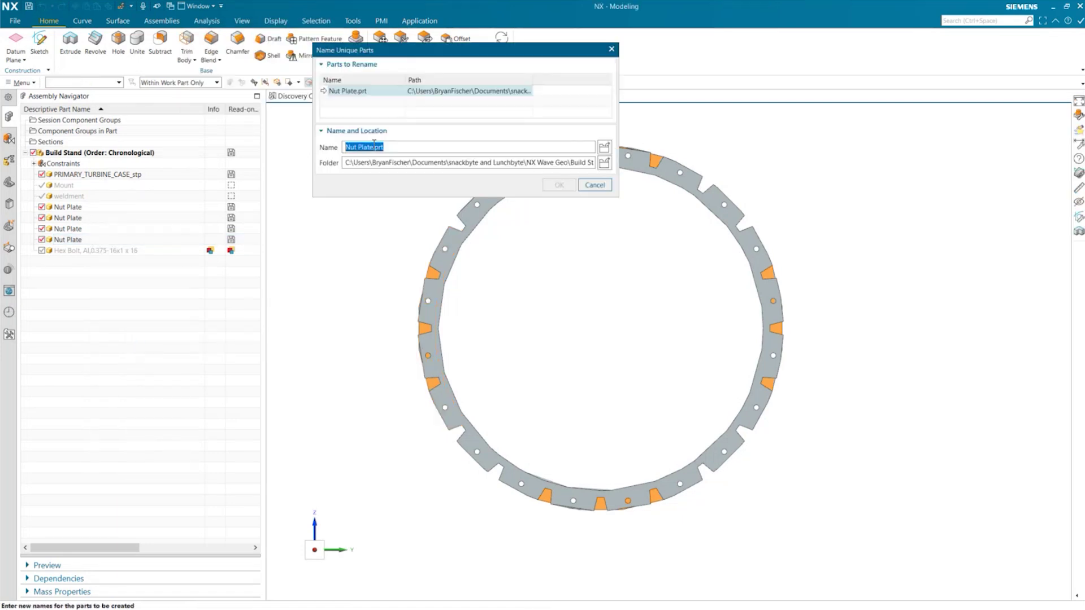
pyautogui.write('Bryan Plate')
pyautogui.press('Return')
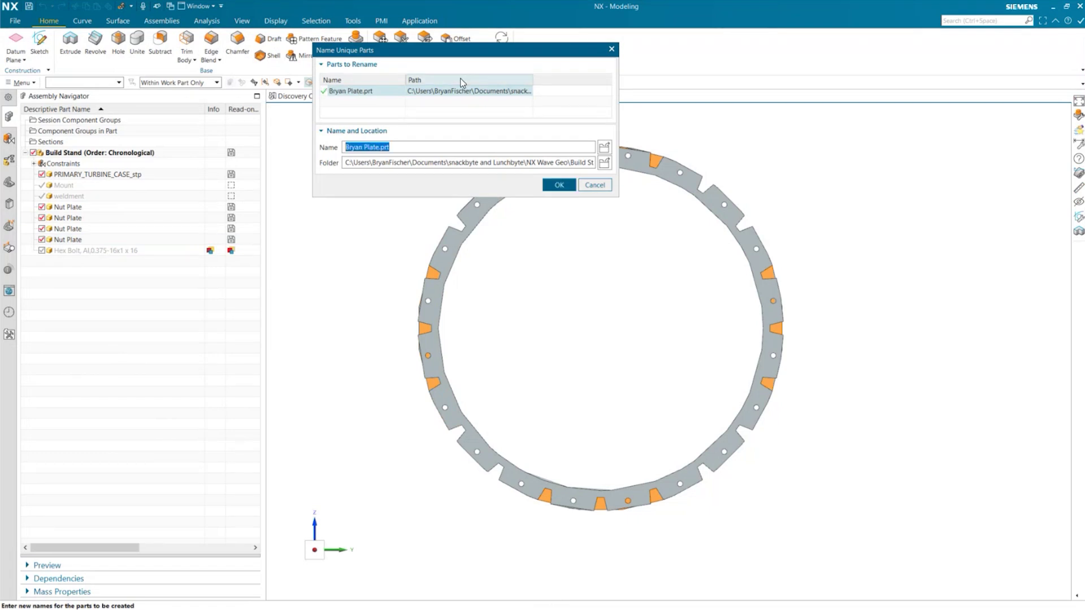
pyautogui.click(558, 185)
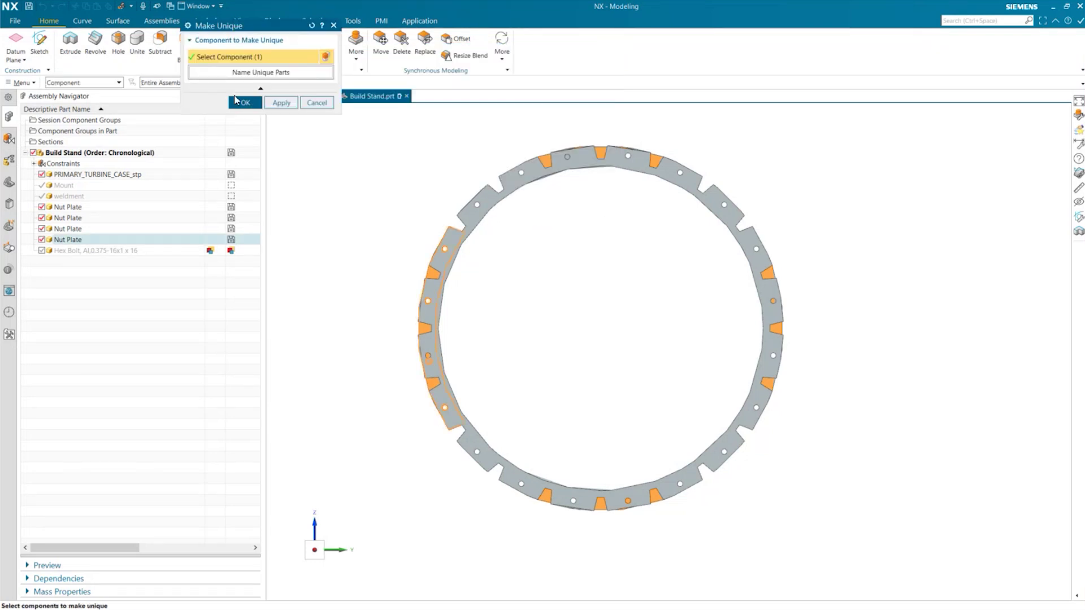
pyautogui.click(245, 103)
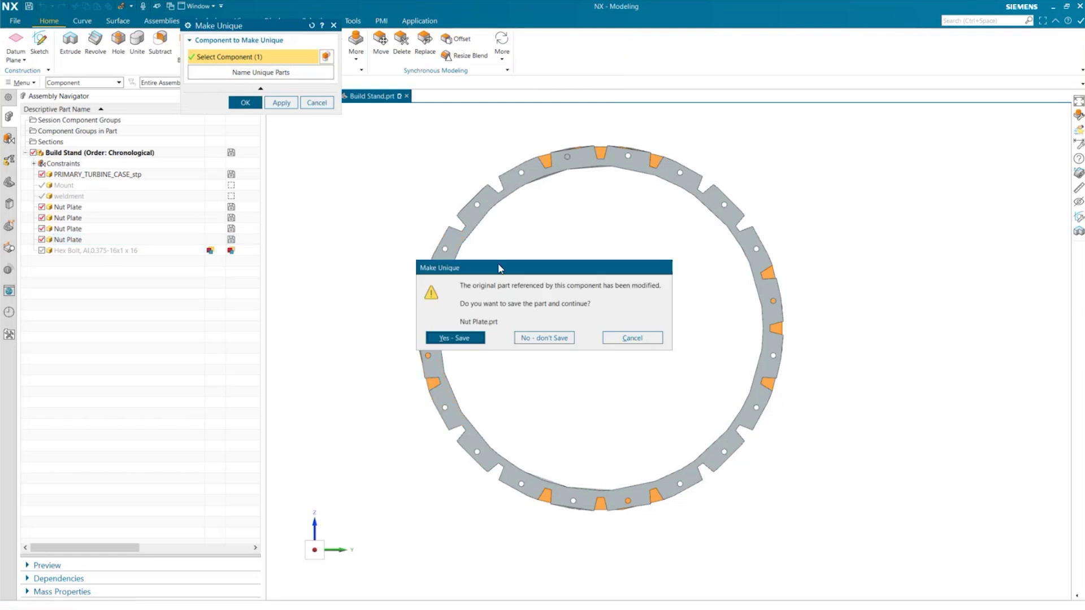
pyautogui.click(545, 339)
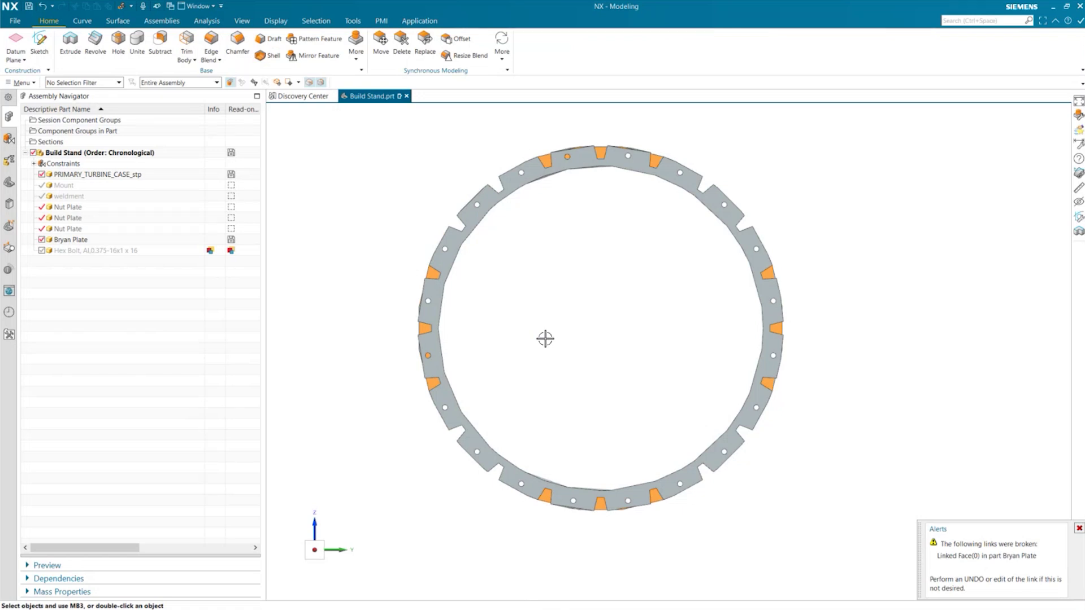
pyautogui.click(1079, 528)
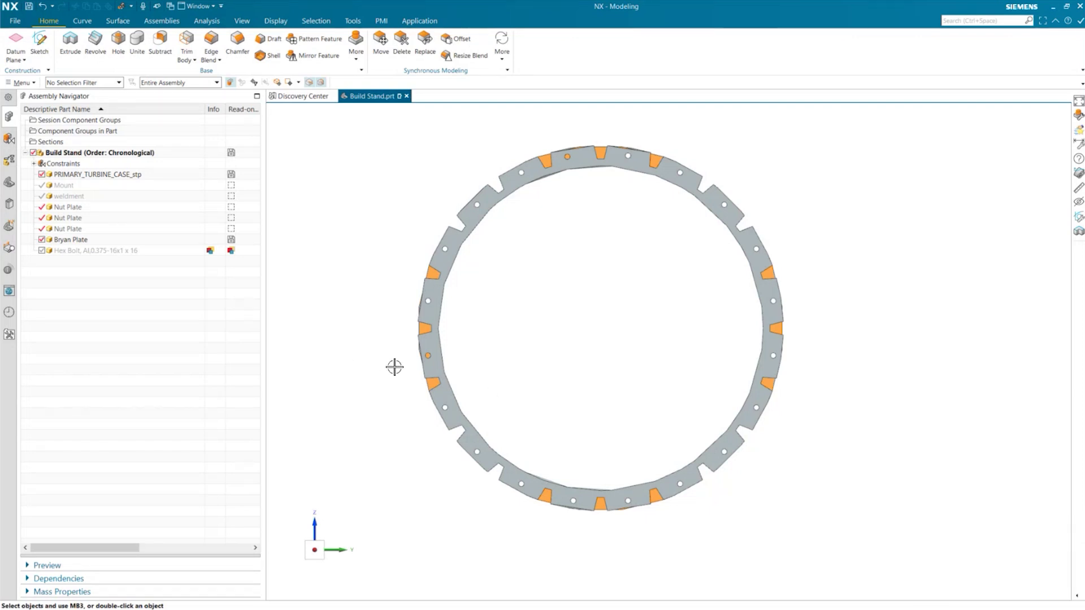
# - Make the renamed unique plate the work part and check Linked Face (0) and its dependent features in the model history
pyautogui.rightClick(83, 242)
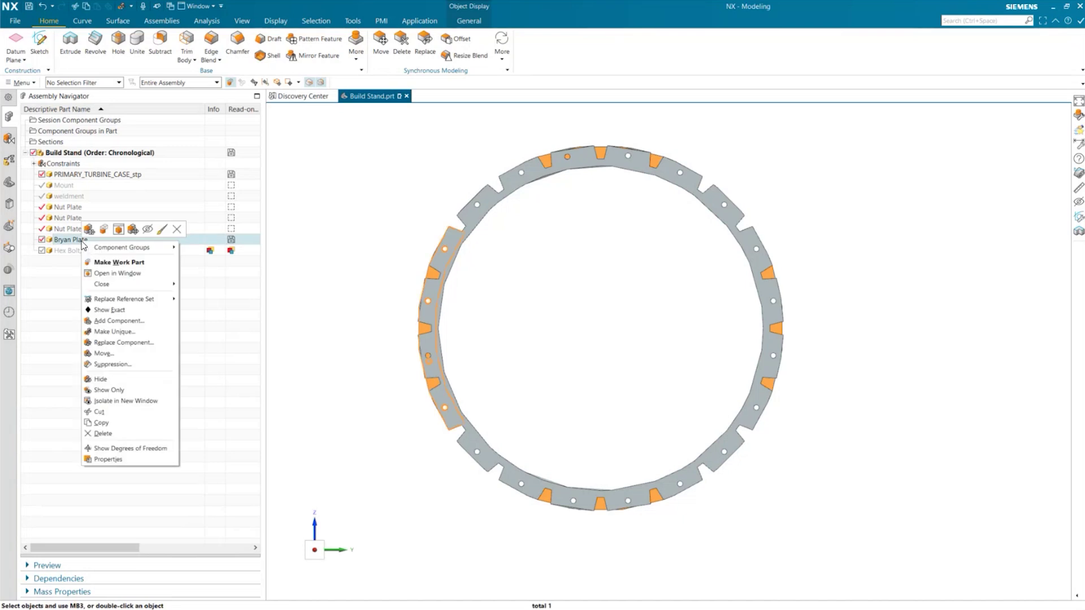
pyautogui.click(101, 262)
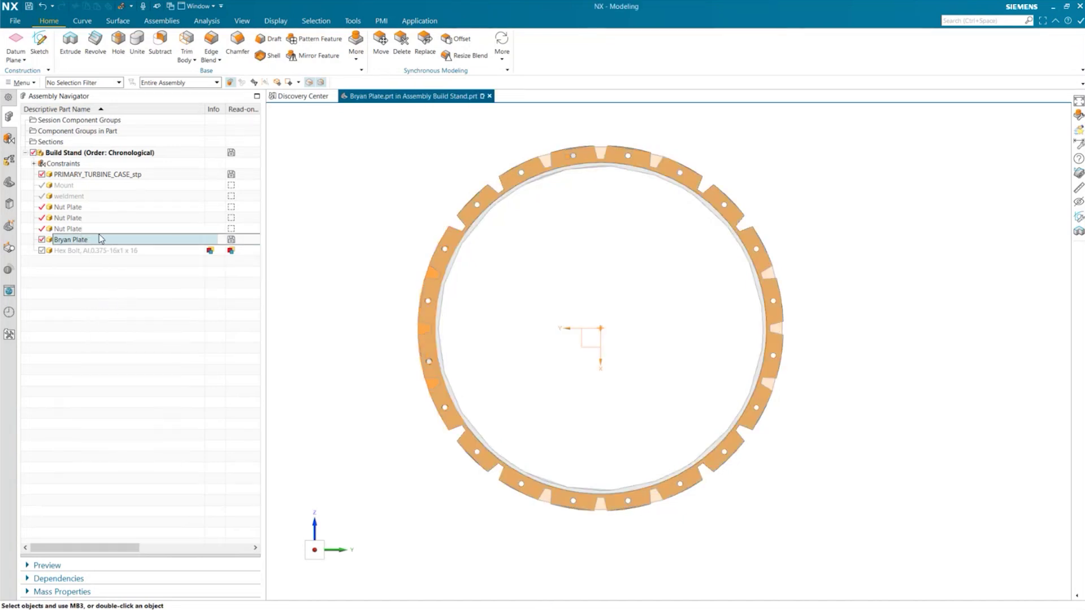
pyautogui.click(9, 182)
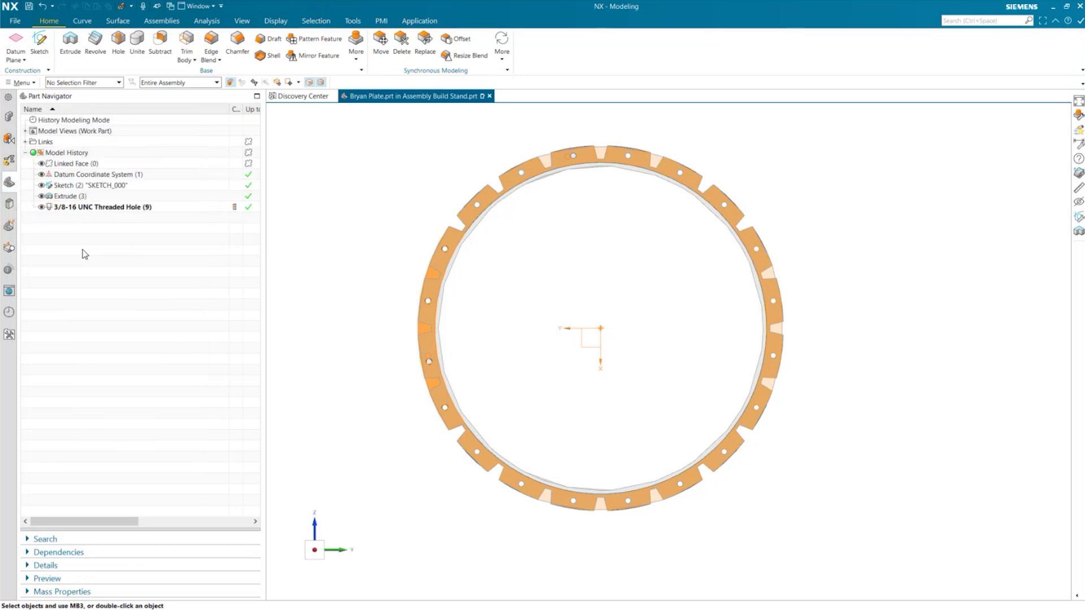
pyautogui.click(59, 163)
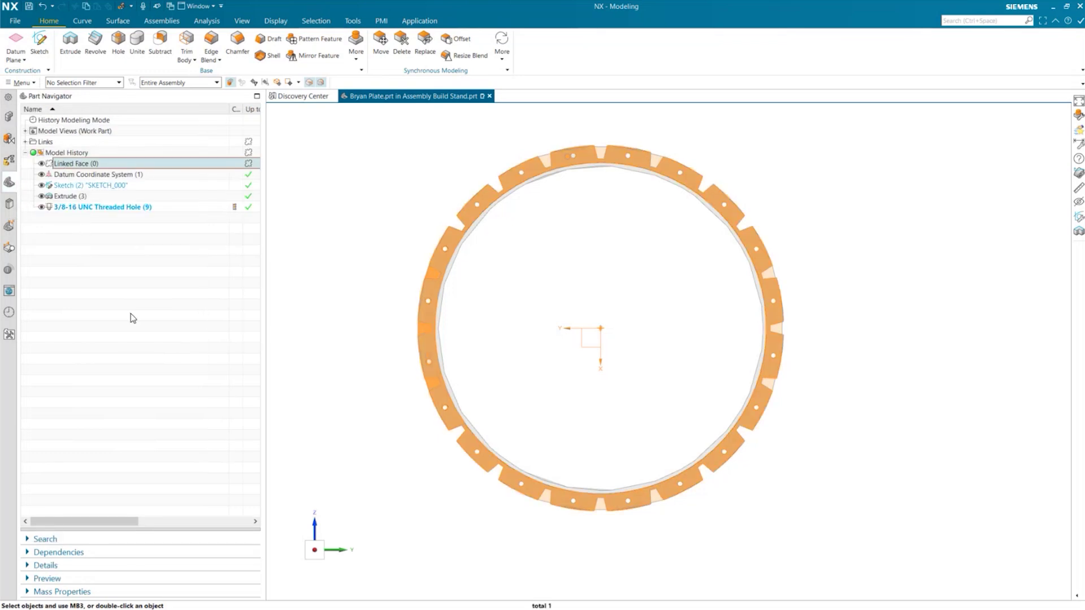
pyautogui.press('Escape')
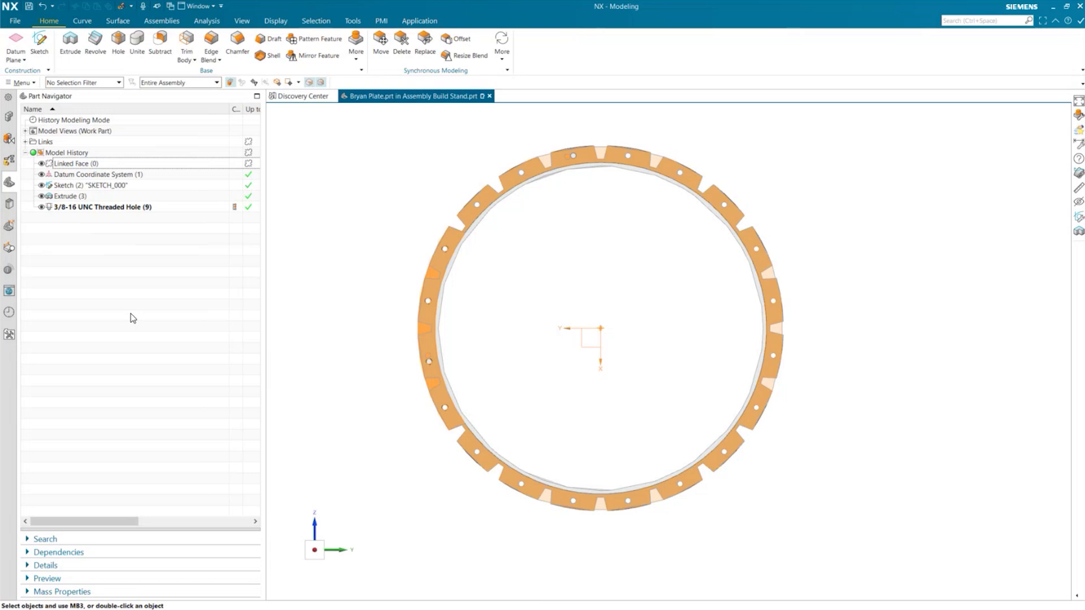
# - Hide the three remaining Nut Plate components and make PRIMARY_TURBINE_CASE_stp the work part
pyautogui.click(7, 117)
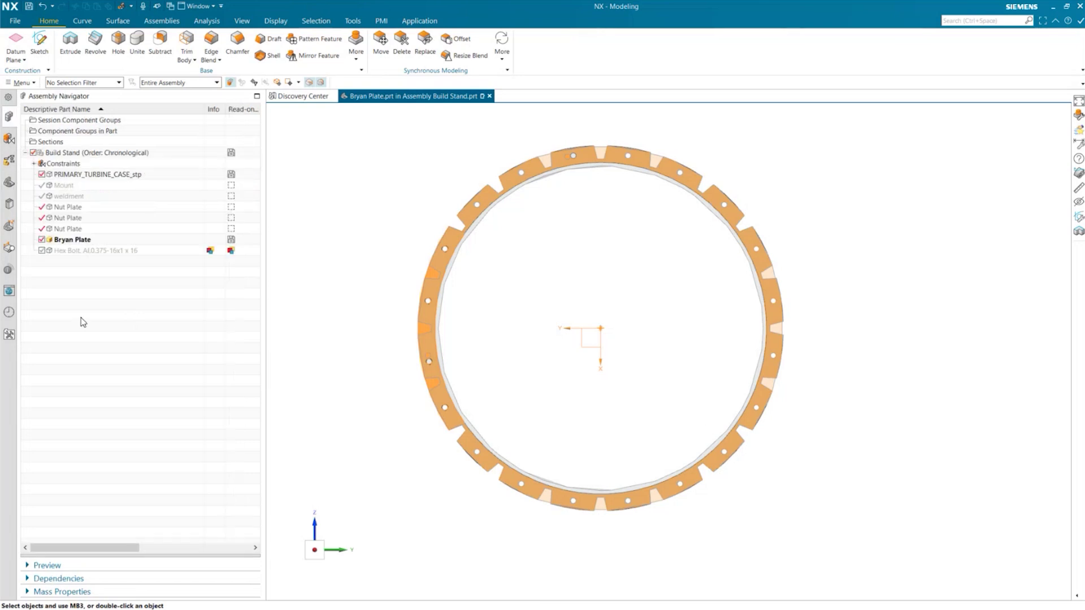
pyautogui.click(41, 228)
pyautogui.click(41, 217)
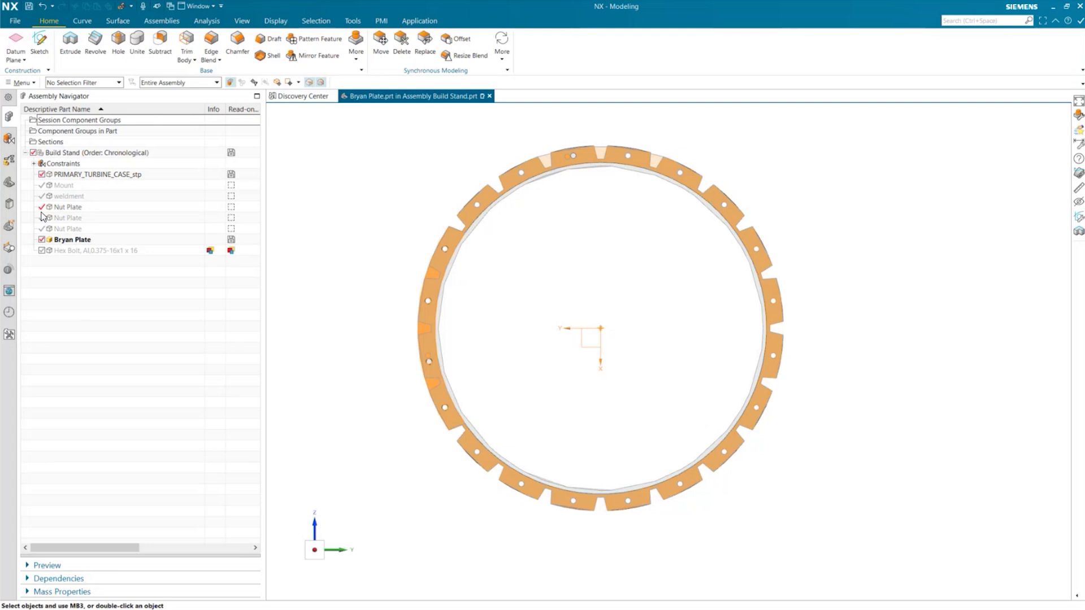
pyautogui.click(41, 207)
pyautogui.doubleClick(74, 174)
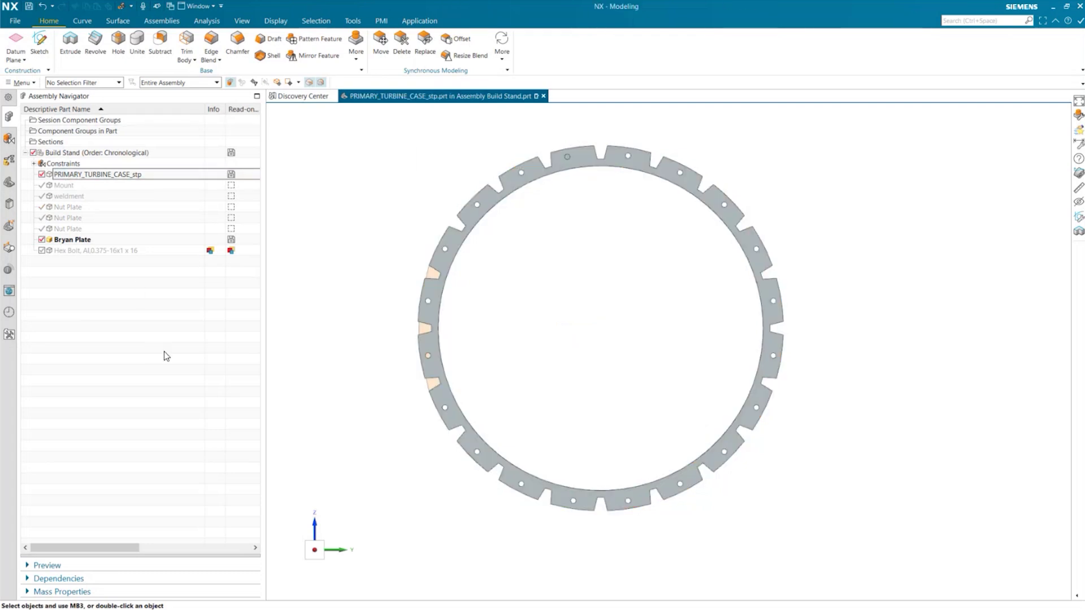
pyautogui.moveTo(354, 303); pyautogui.dragTo(458, 320, button='middle')
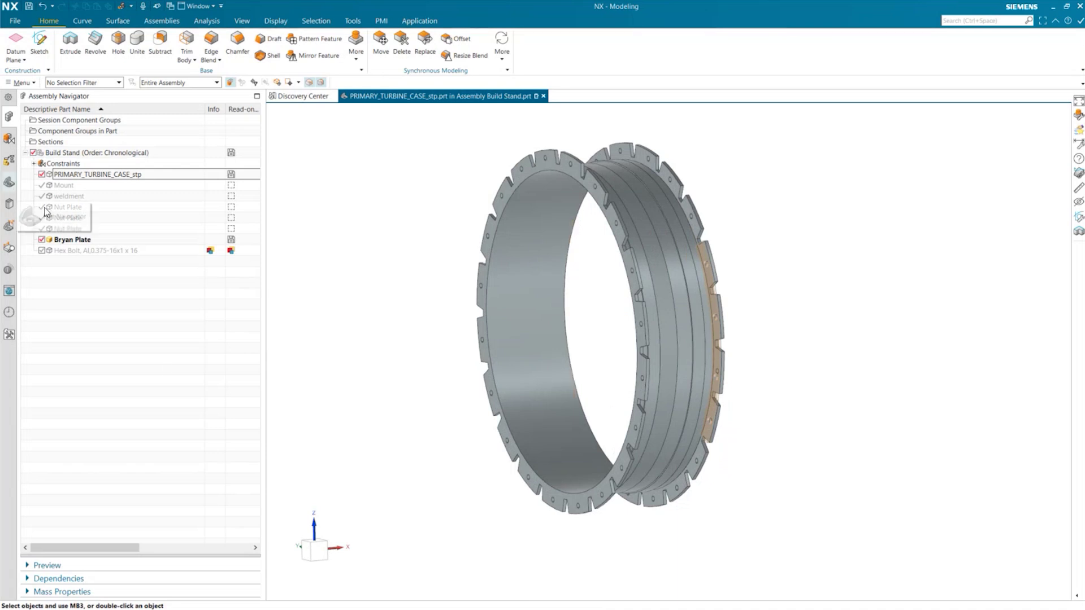
# - Switch the work part from the turbine case to the renamed unique plate
pyautogui.click(67, 241)
pyautogui.rightClick(68, 242)
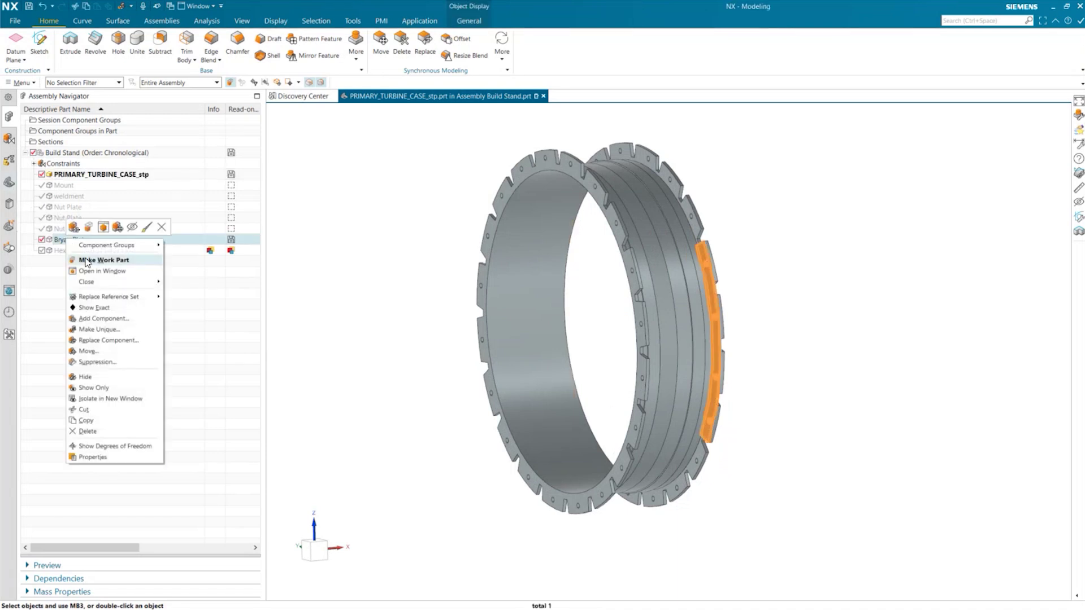
pyautogui.click(89, 262)
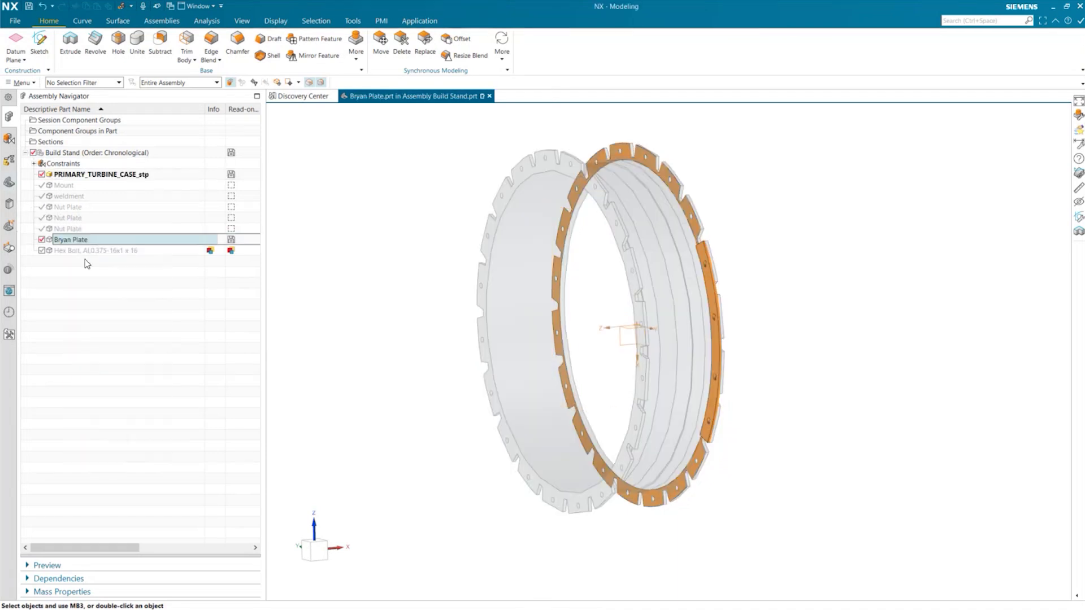
# - Repair the broken Linked Face (0) by relinking it to the turbine case's notched bolt flange face with the WAVE Geometry Linker
pyautogui.click(10, 182)
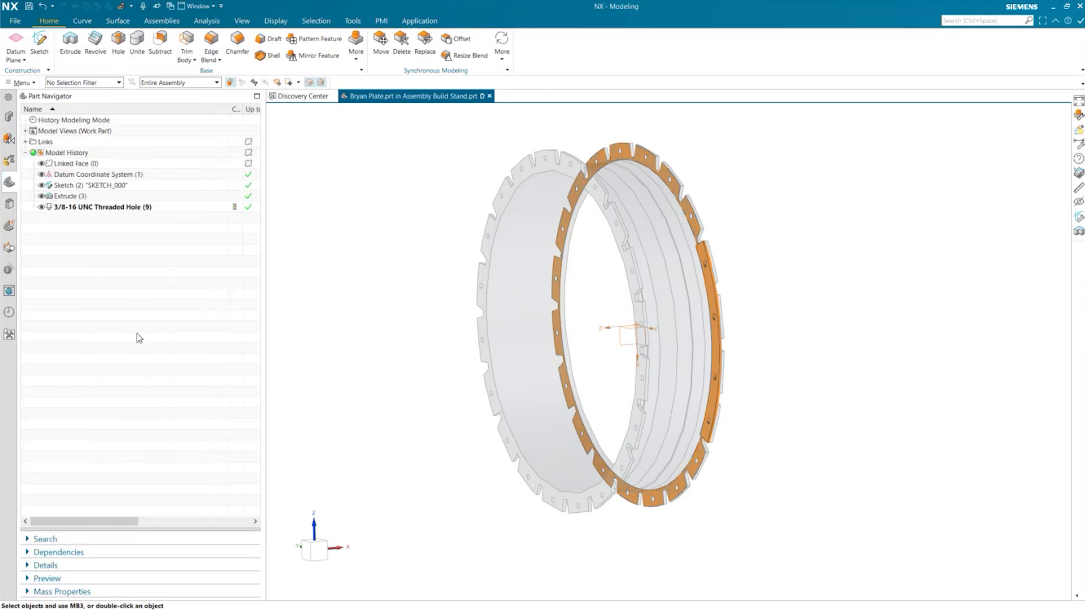
pyautogui.doubleClick(72, 163)
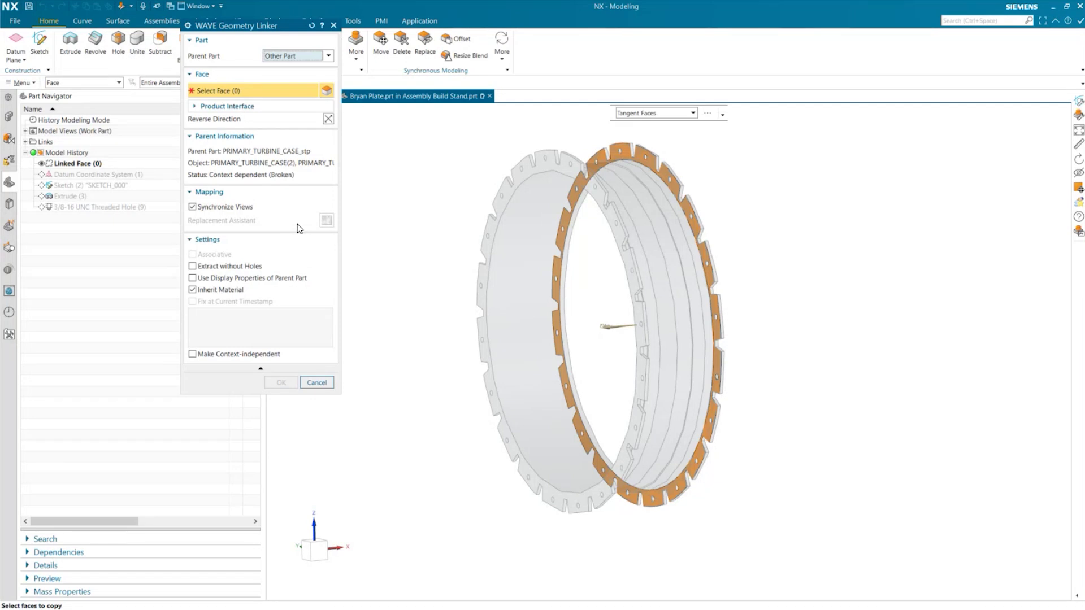
pyautogui.scroll(2, 611, 158)
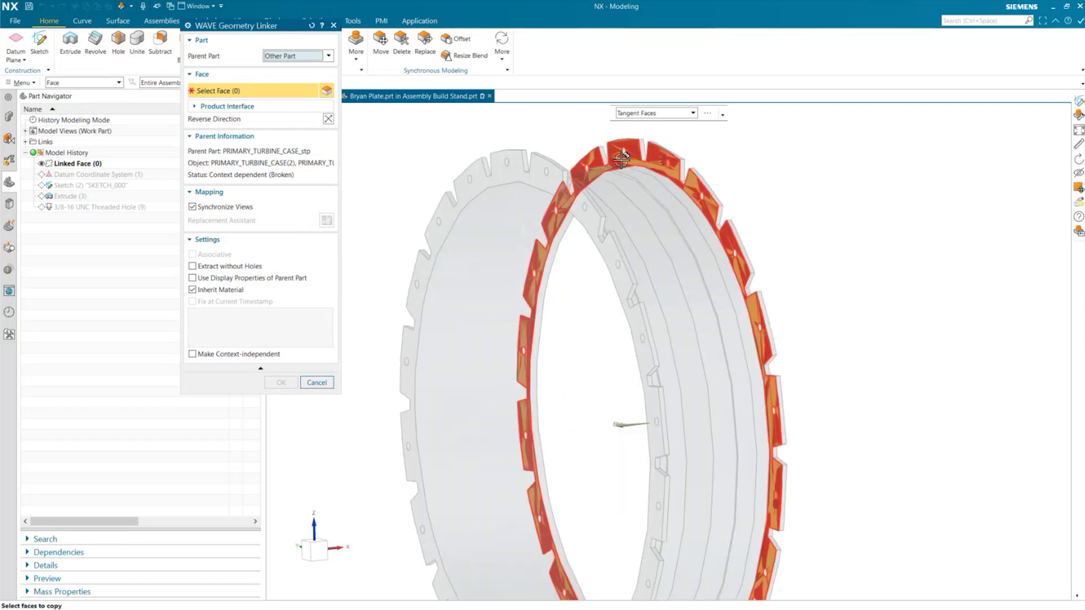
pyautogui.click(661, 165)
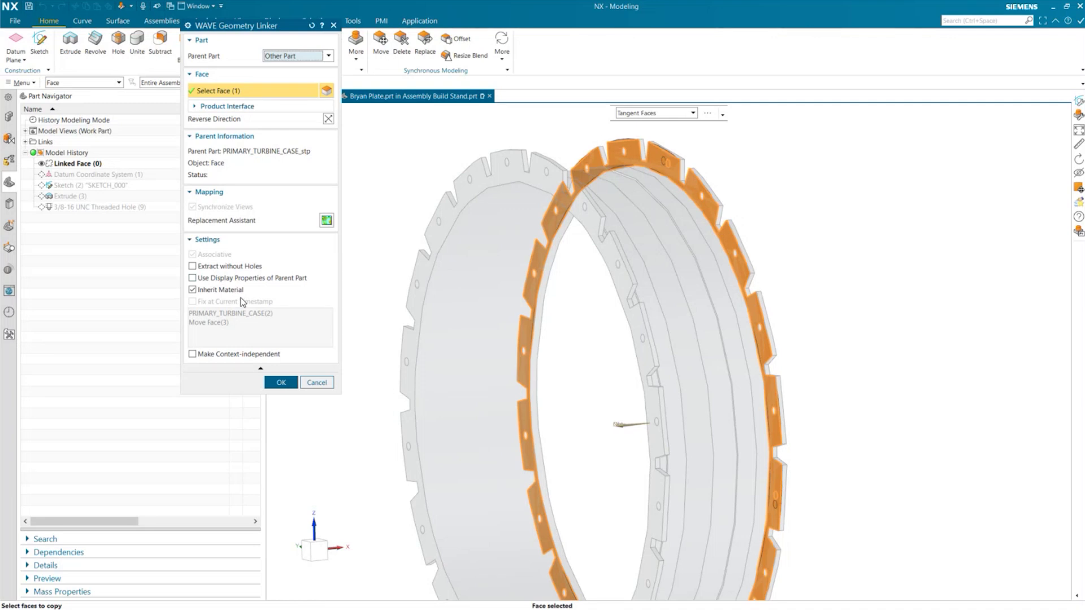
pyautogui.click(281, 383)
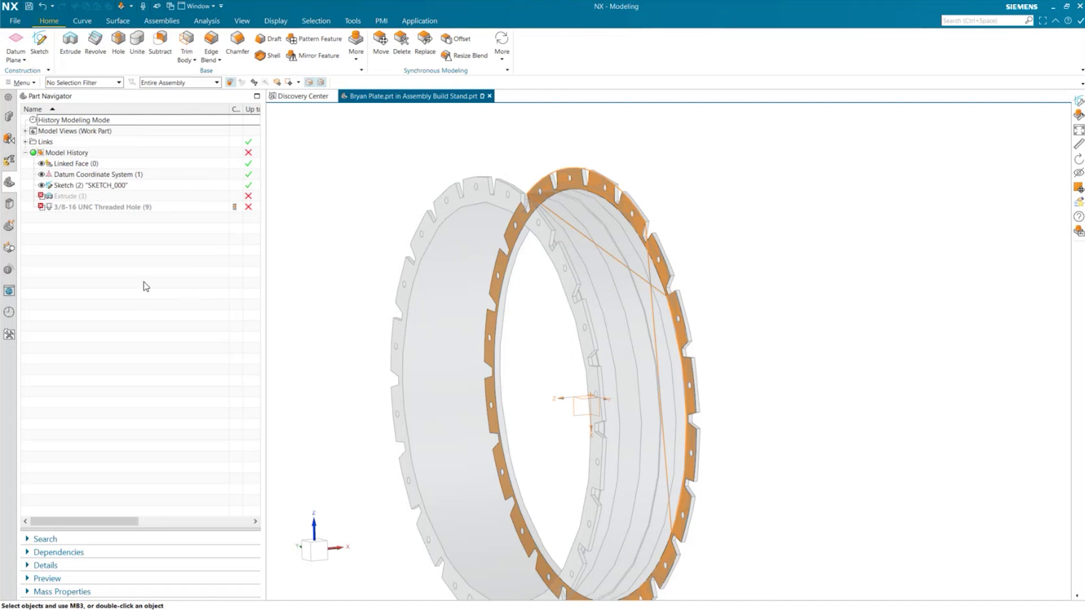
# - Open the renamed unique plate in its own window and display its model history
pyautogui.click(9, 118)
pyautogui.click(86, 242)
pyautogui.rightClick(86, 245)
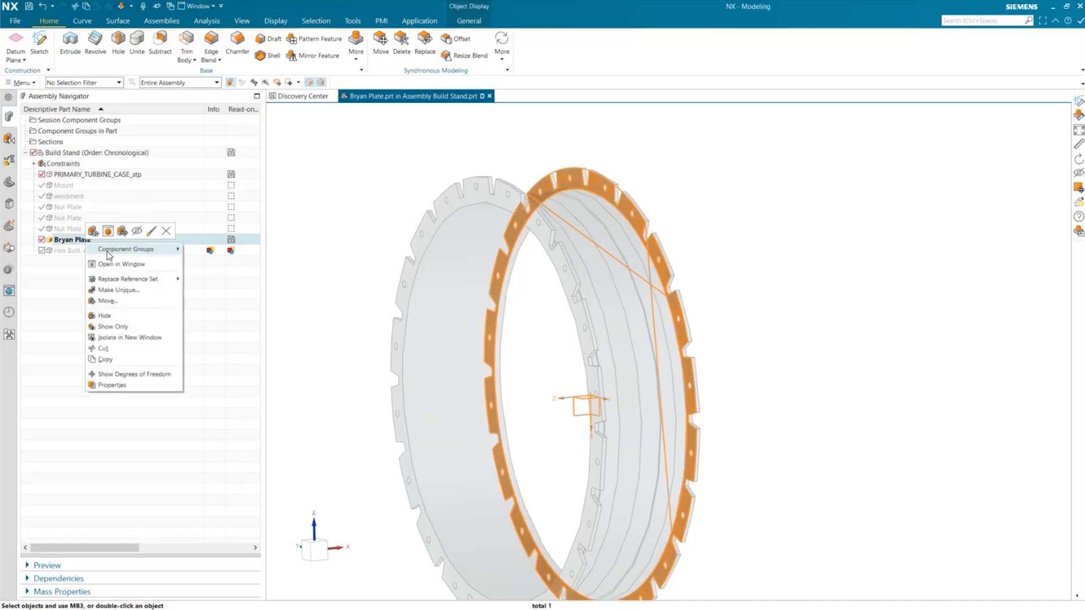
pyautogui.click(116, 265)
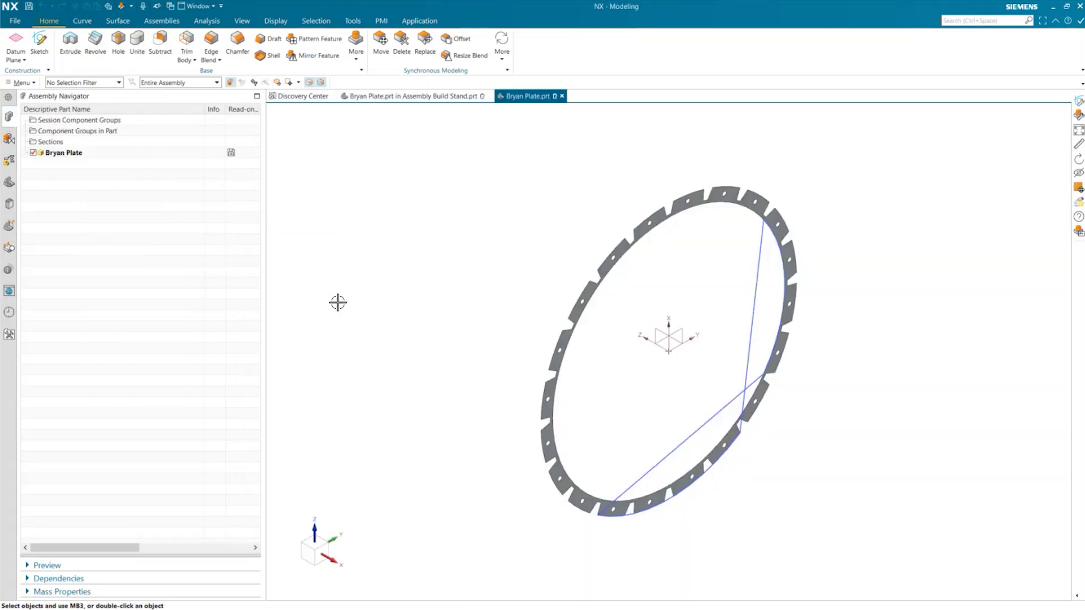
pyautogui.click(9, 182)
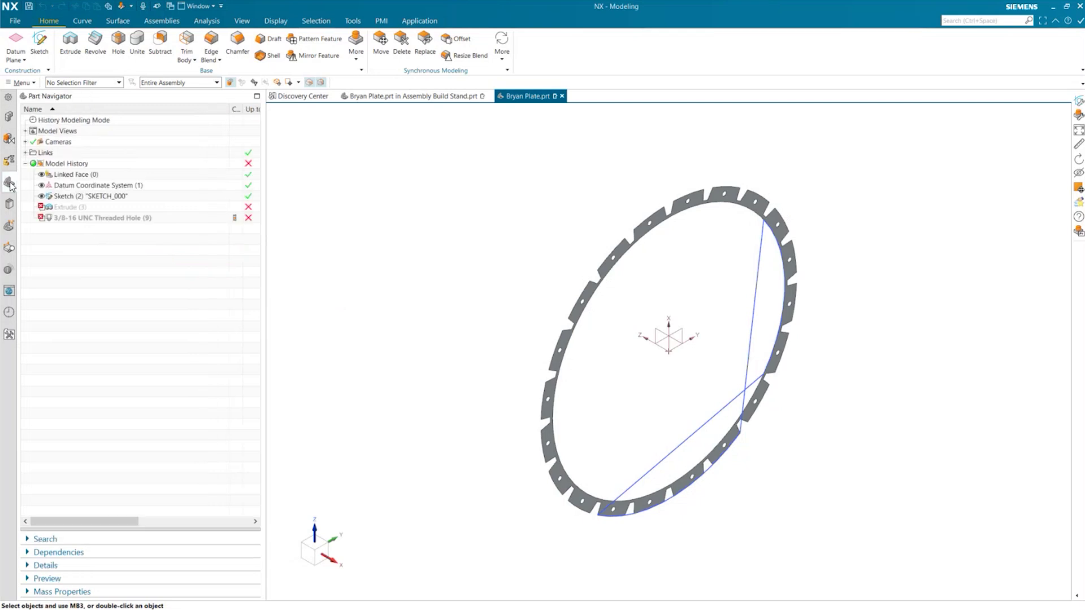
# - Open the plate's Sketch (2) "SKETCH_000" for editing and acknowledge the external inputs warning
pyautogui.click(113, 196)
pyautogui.click(132, 316)
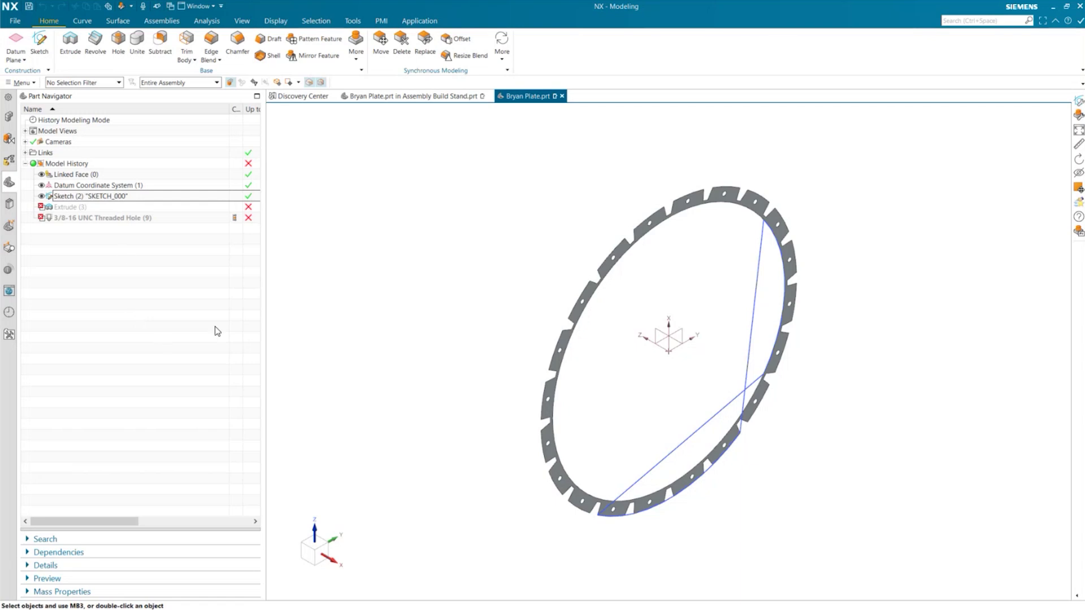
pyautogui.doubleClick(103, 197)
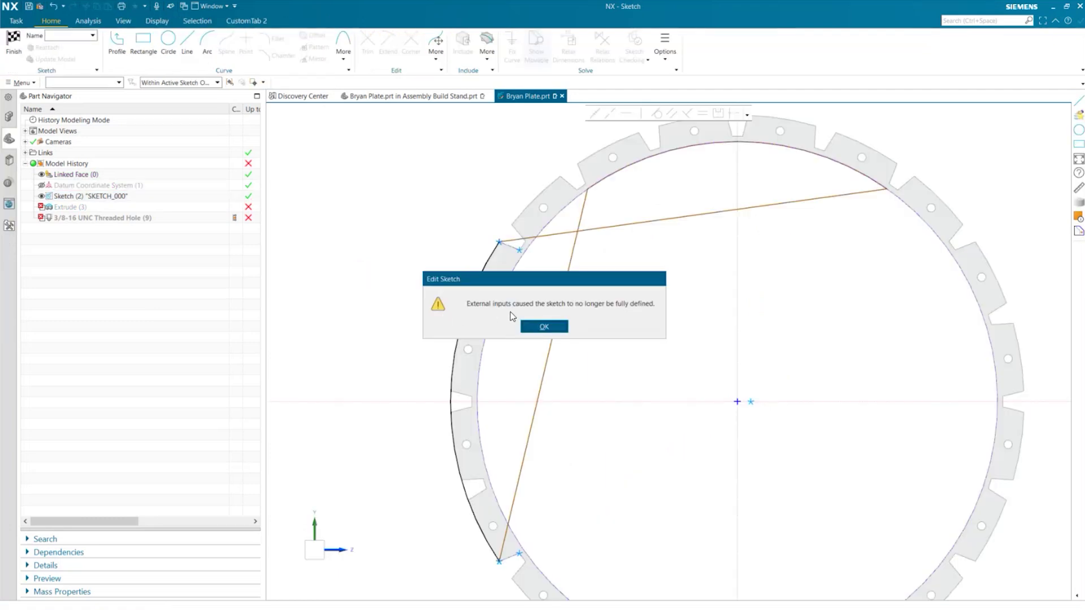
pyautogui.click(547, 326)
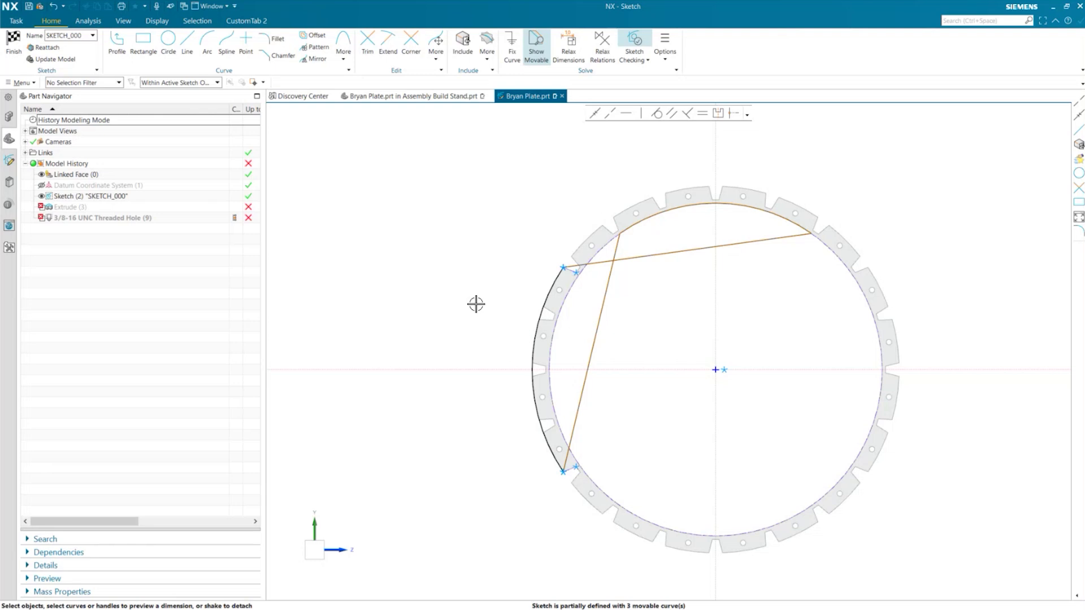
# - Make the displaced inner sketch arc coincident with the included inner circular edge of the flange
pyautogui.scroll(1, 521, 249)
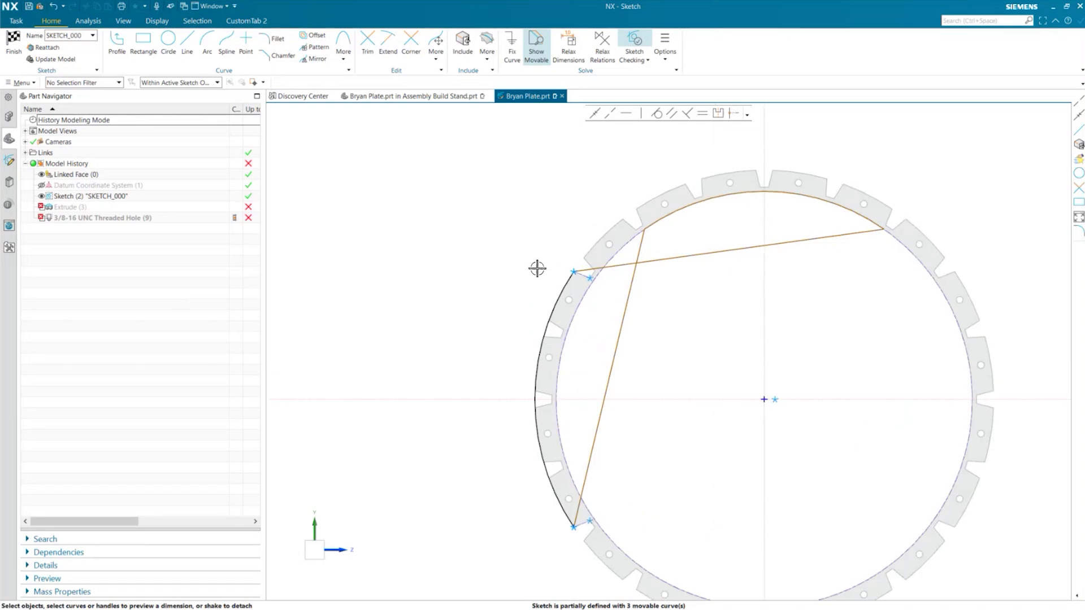
pyautogui.click(657, 224)
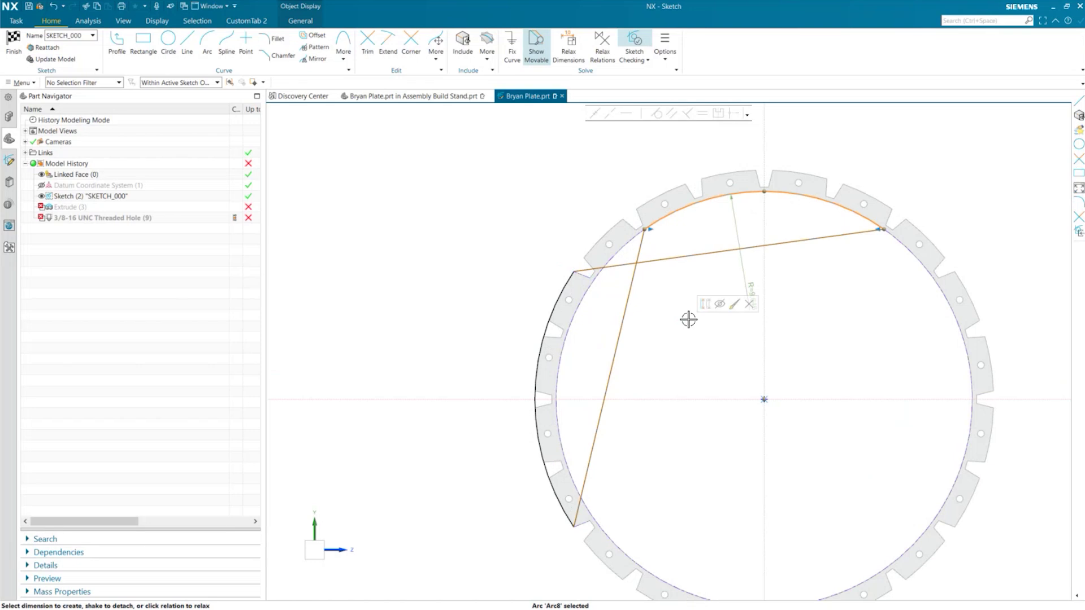
pyautogui.click(565, 347)
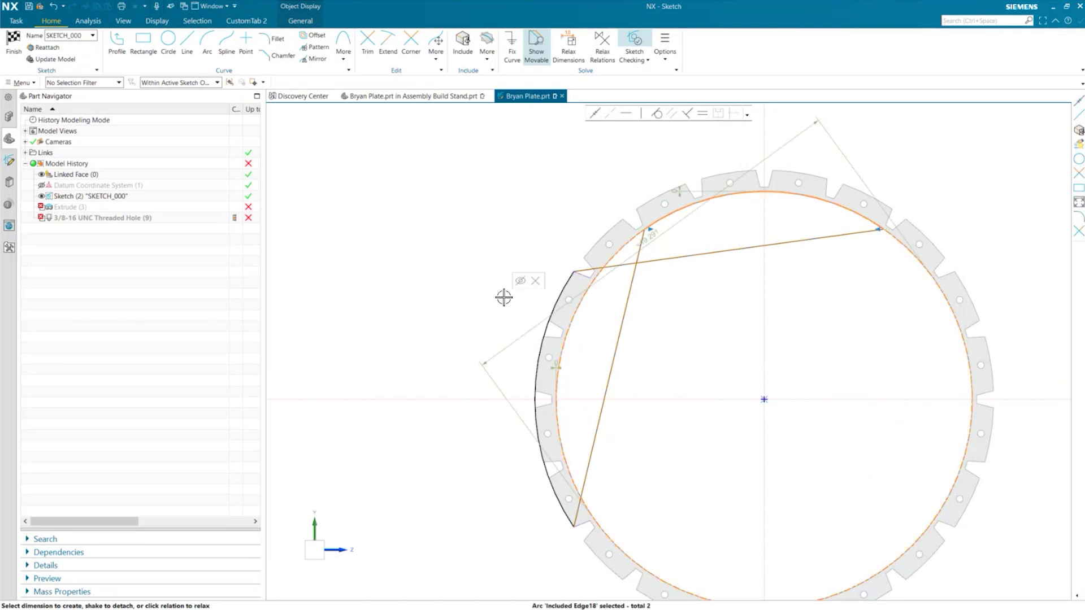
pyautogui.click(594, 113)
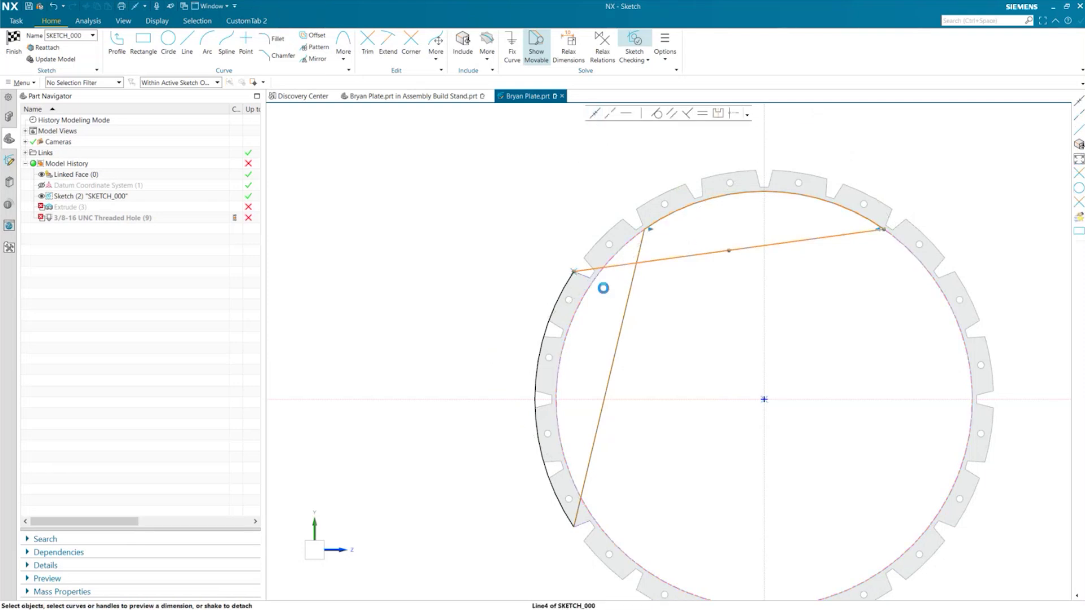
# - Make the displaced line at the plate's upper end collinear with the short included notch edge there
pyautogui.click(588, 277)
pyautogui.scroll(3, 587, 278)
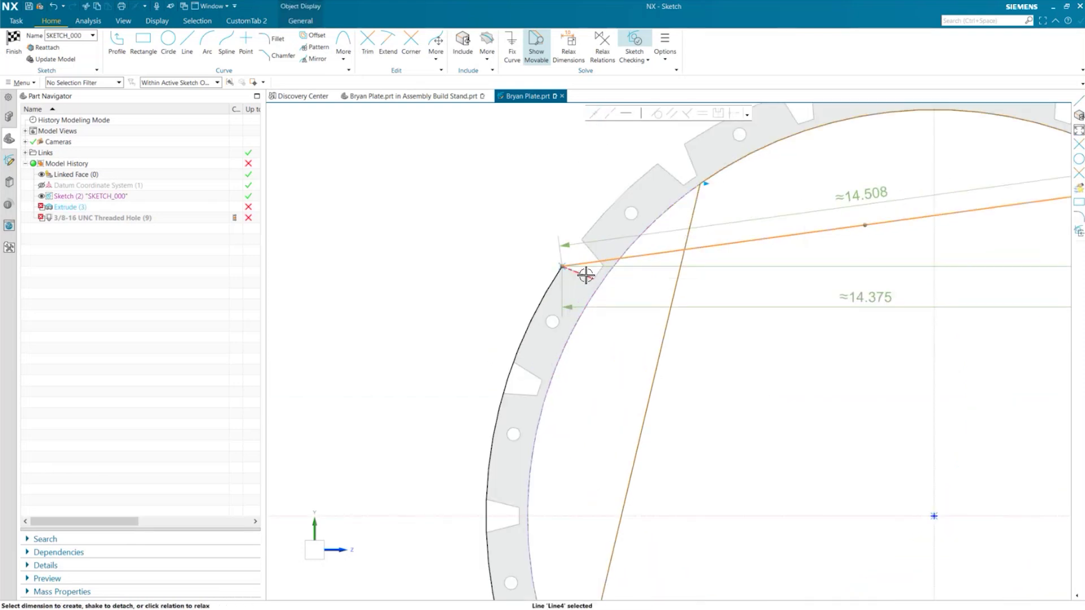
pyautogui.click(586, 275)
pyautogui.click(610, 113)
pyautogui.scroll(-4, 695, 271)
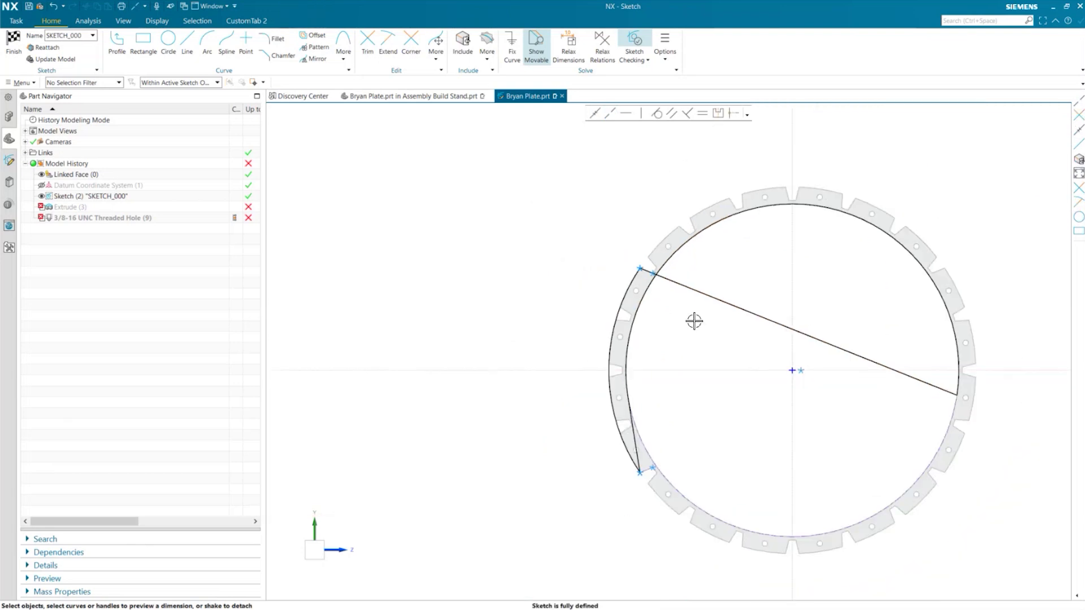
# - Make the displaced line at the plate's lower end collinear with the included notch edge beside it
pyautogui.scroll(2, 664, 477)
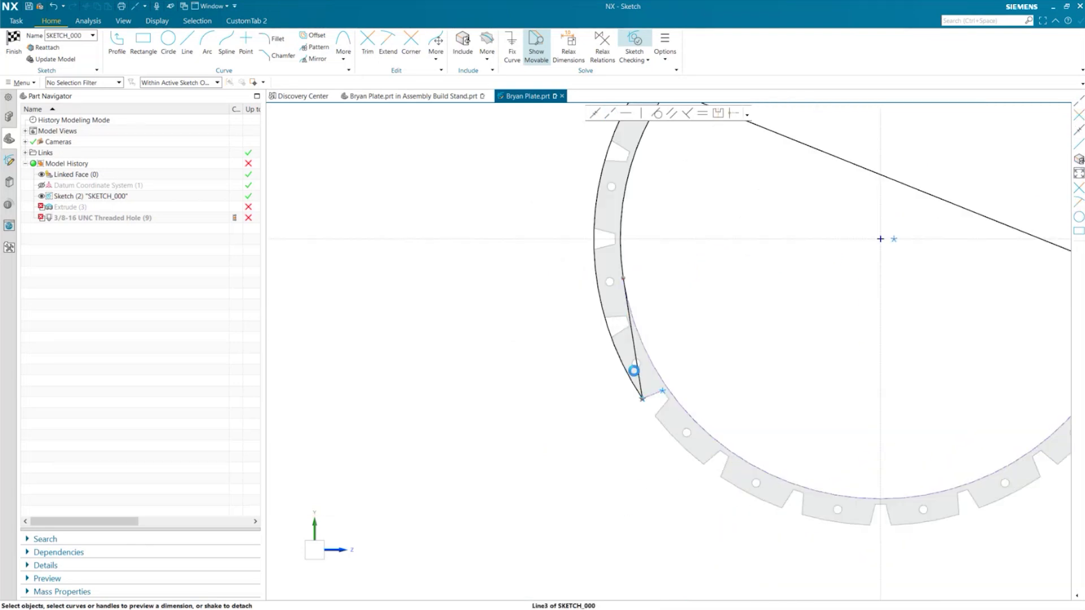
pyautogui.click(635, 371)
pyautogui.scroll(1, 647, 402)
pyautogui.click(657, 390)
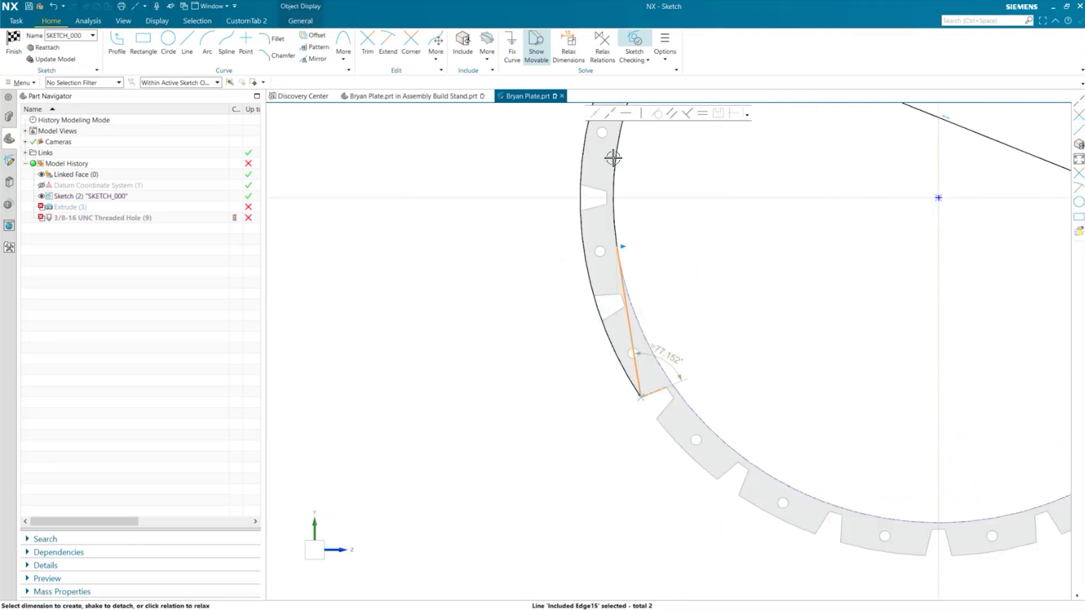
pyautogui.click(609, 113)
pyautogui.scroll(-3, 709, 298)
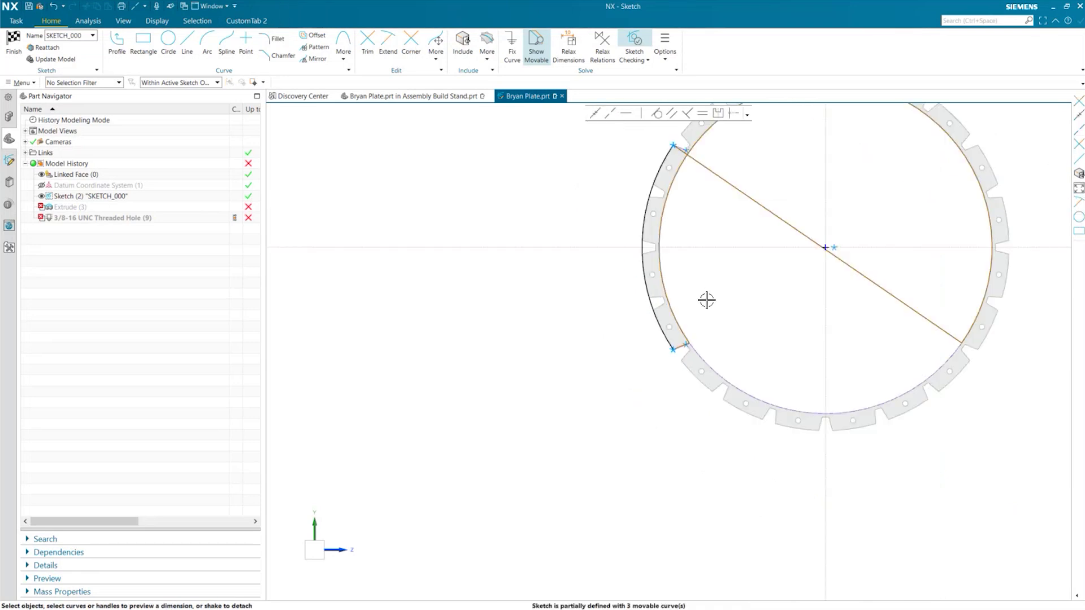
# - Use Corner to join the inner arc with the upper end line, closing the plate profile, and finish the sketch
pyautogui.click(411, 42)
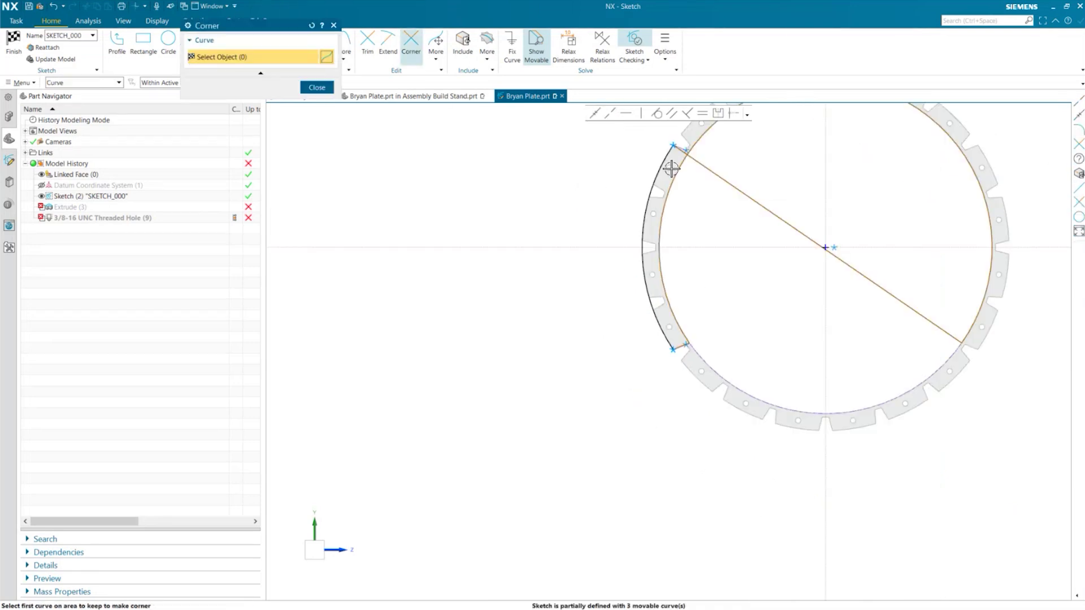
pyautogui.click(682, 155)
pyautogui.click(682, 155)
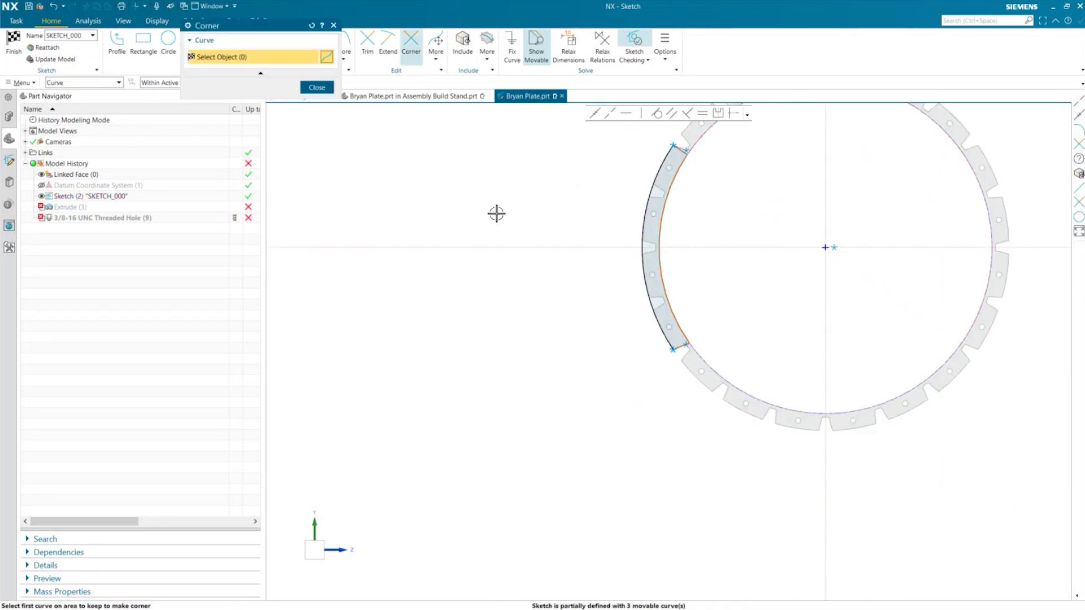
pyautogui.click(317, 87)
pyautogui.click(13, 45)
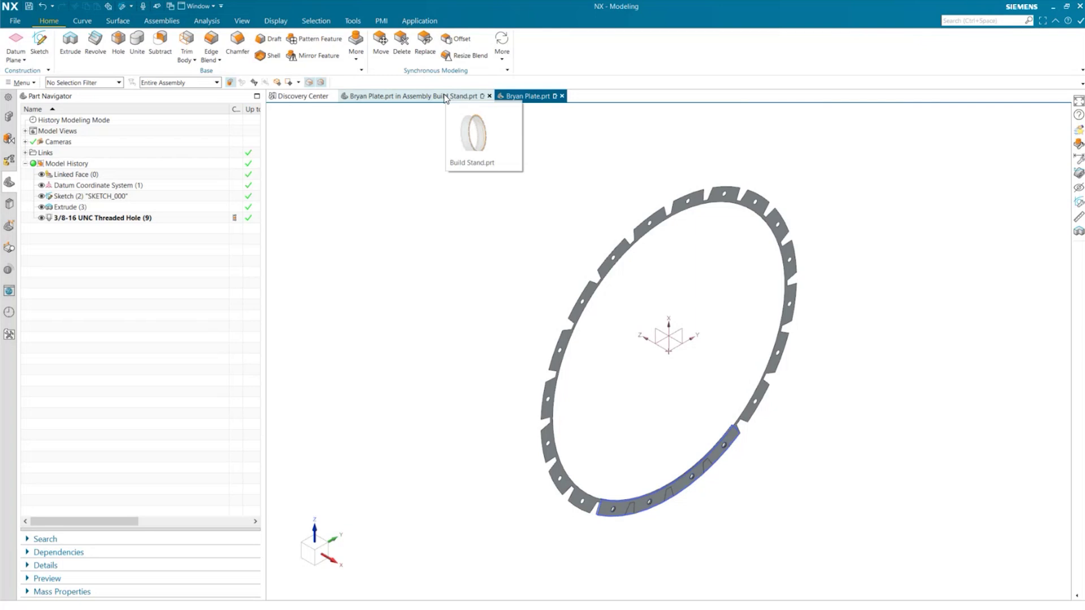
# - Return to the assembly window and make Build Stand the work part
pyautogui.click(445, 99)
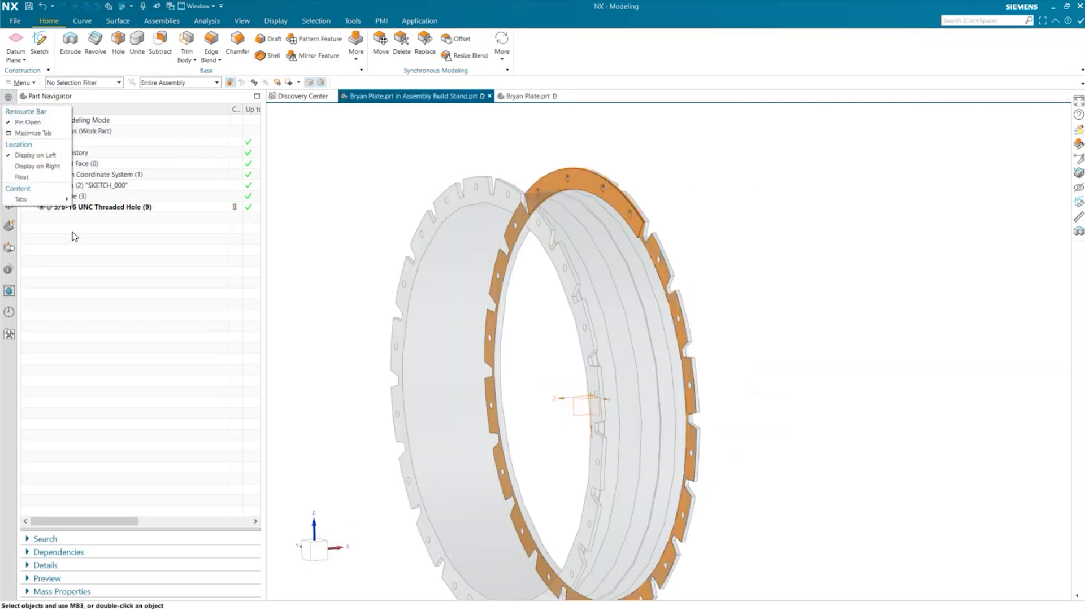
pyautogui.click(8, 120)
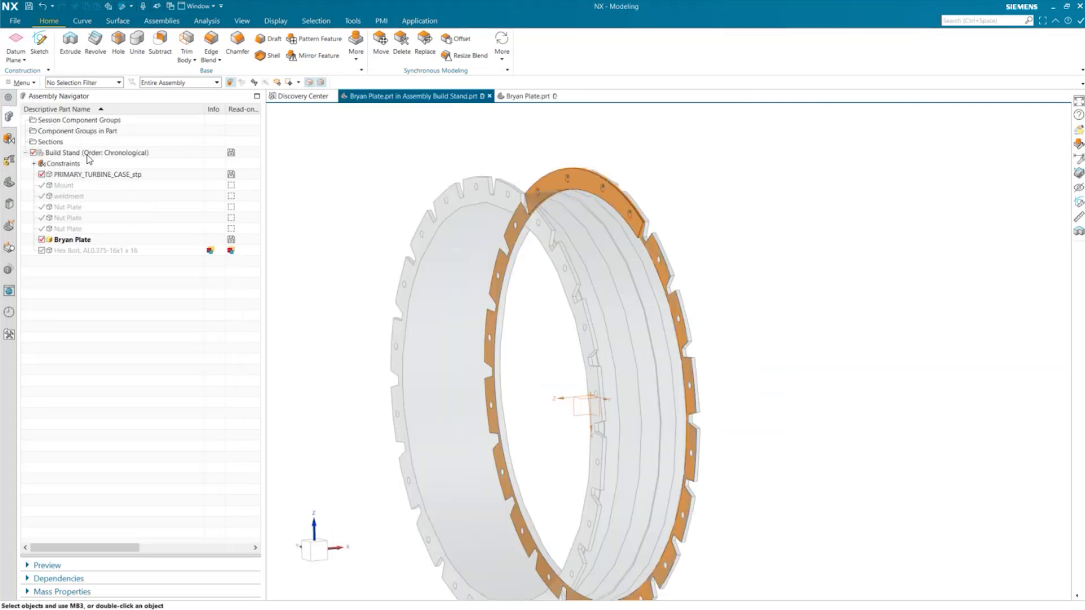
pyautogui.doubleClick(88, 154)
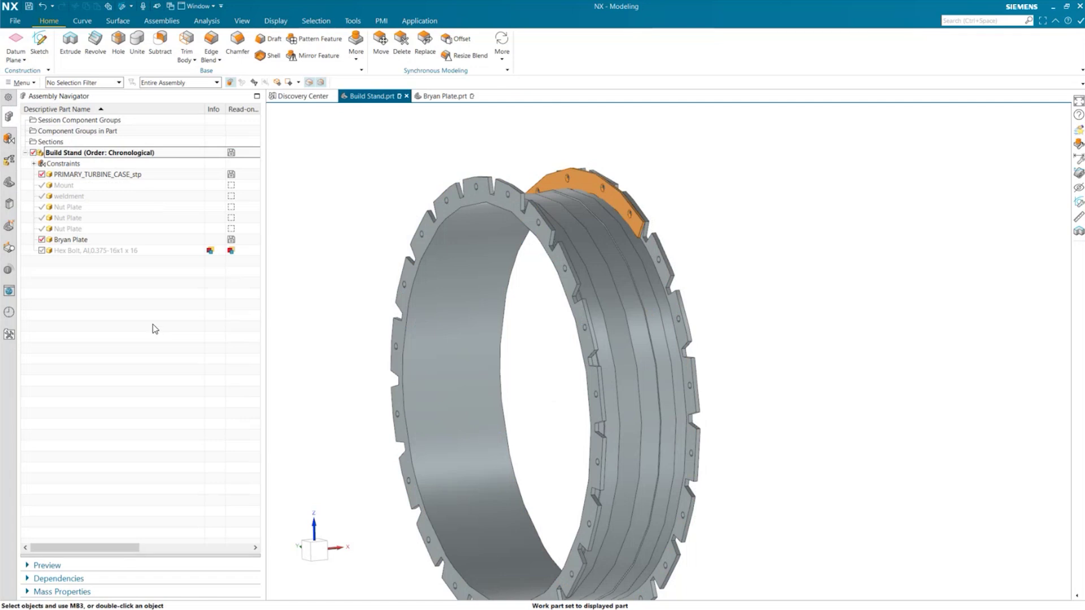
# - Hide the renamed unique plate and pack the three Nut Plate components into a single entry
pyautogui.click(42, 241)
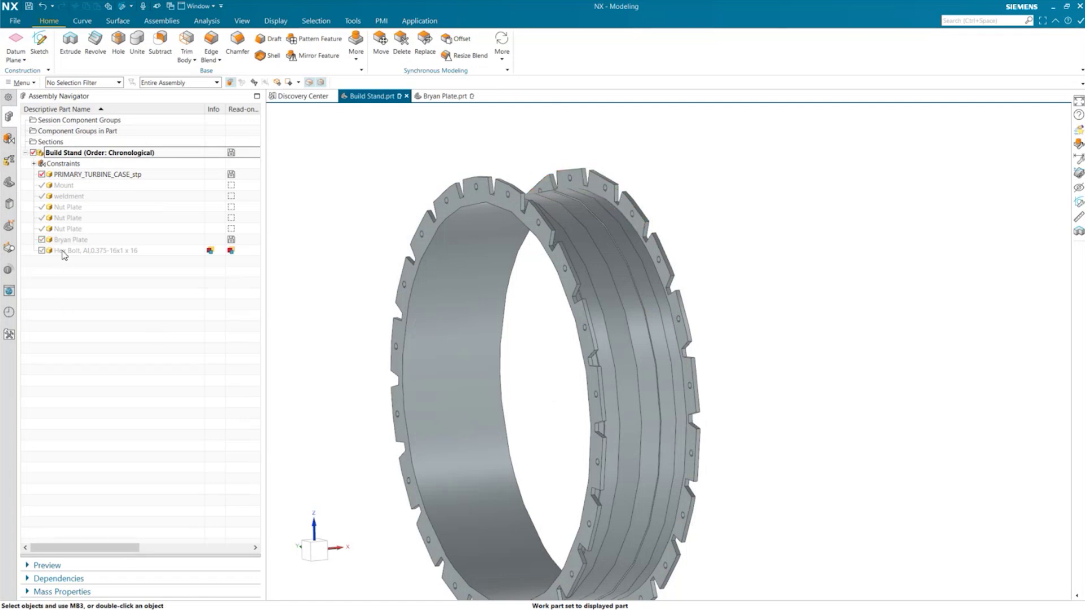
pyautogui.rightClick(61, 207)
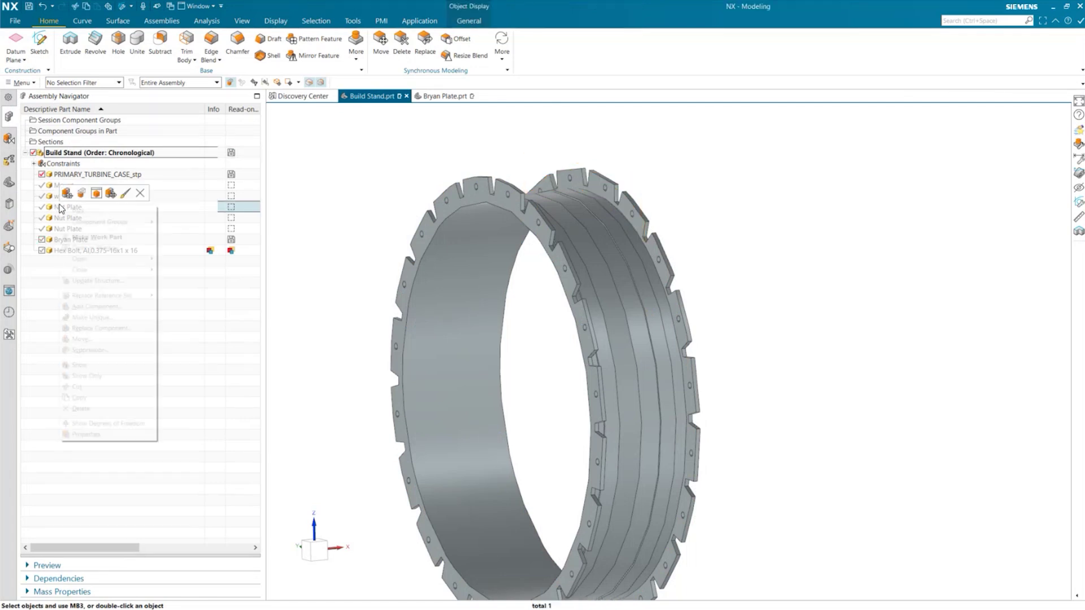
pyautogui.click(69, 212)
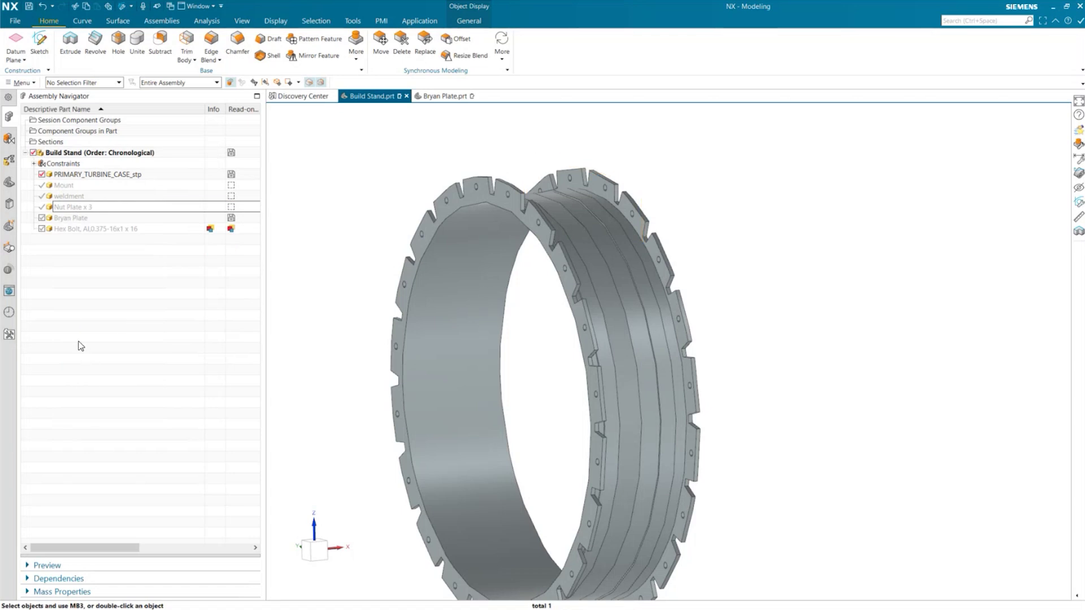
pyautogui.click(42, 218)
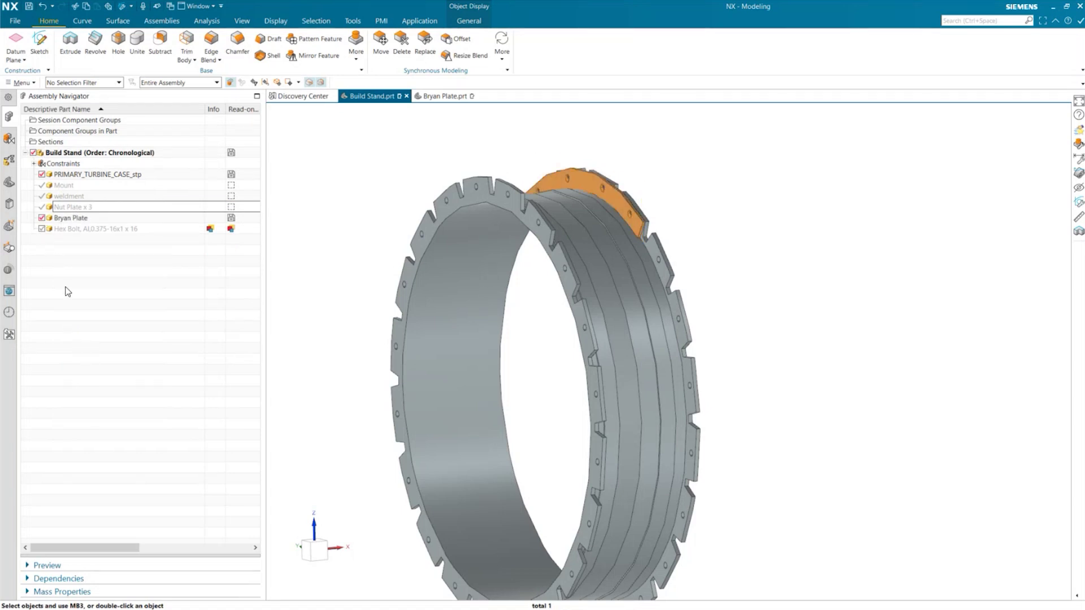
pyautogui.click(42, 219)
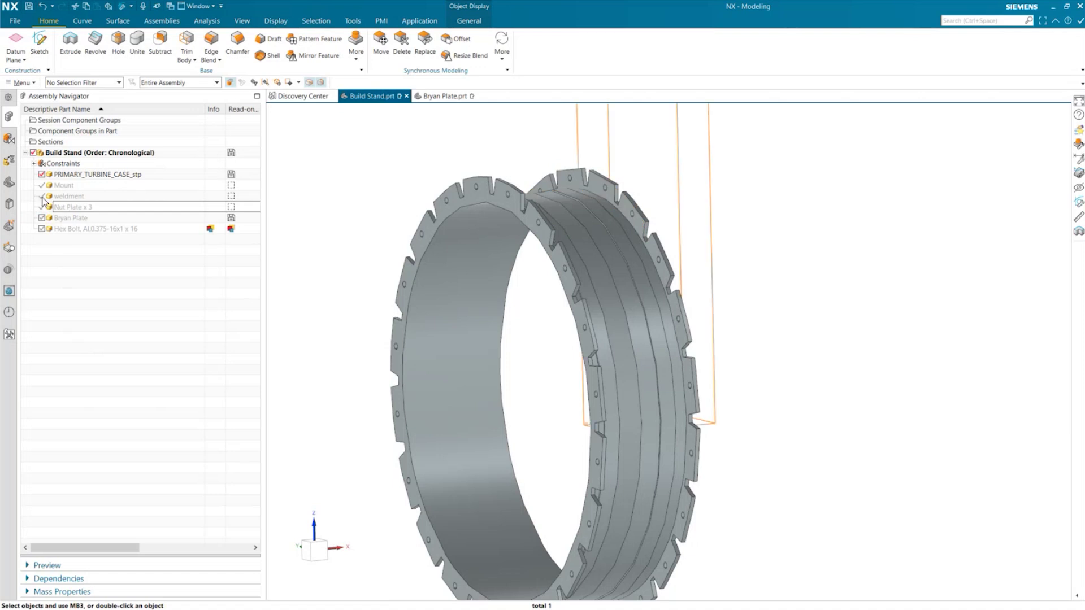
# - Show the Mount component and make it the work part
pyautogui.click(42, 185)
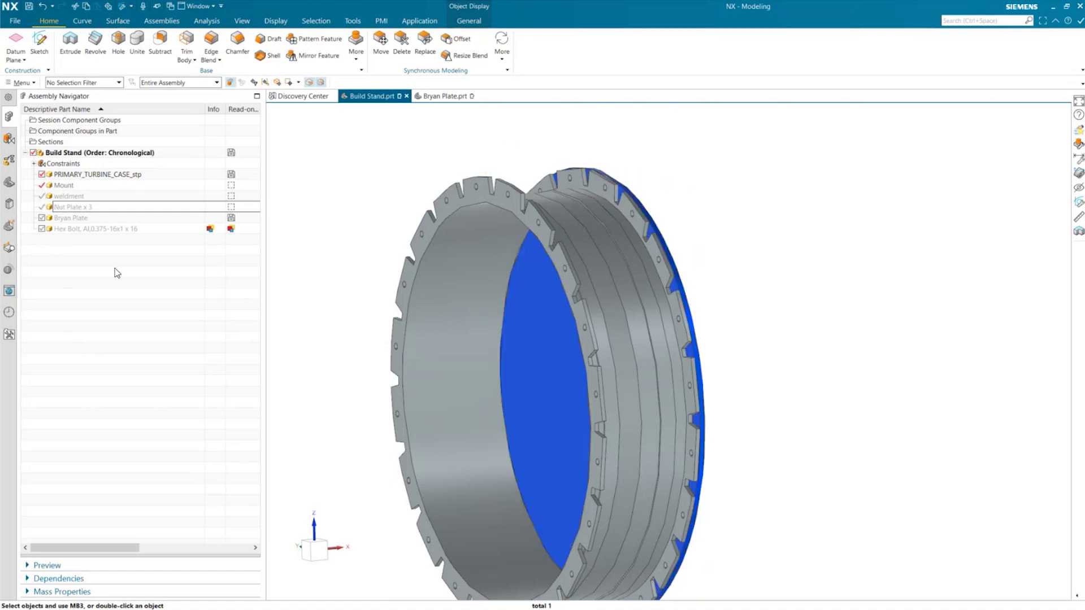
pyautogui.moveTo(843, 390); pyautogui.dragTo(817, 388, button='middle')
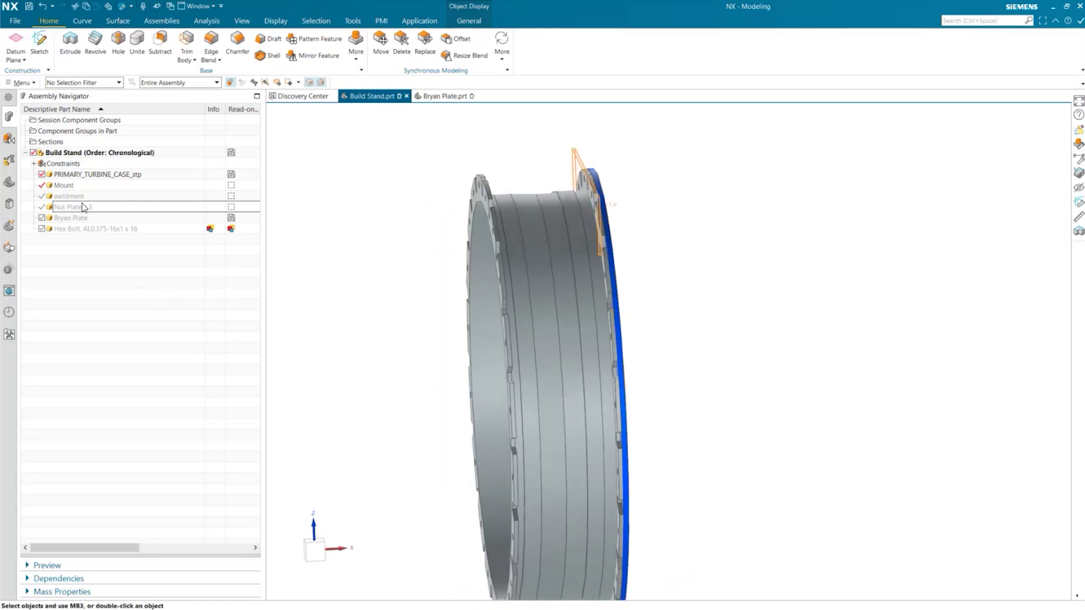
pyautogui.rightClick(77, 188)
pyautogui.click(116, 205)
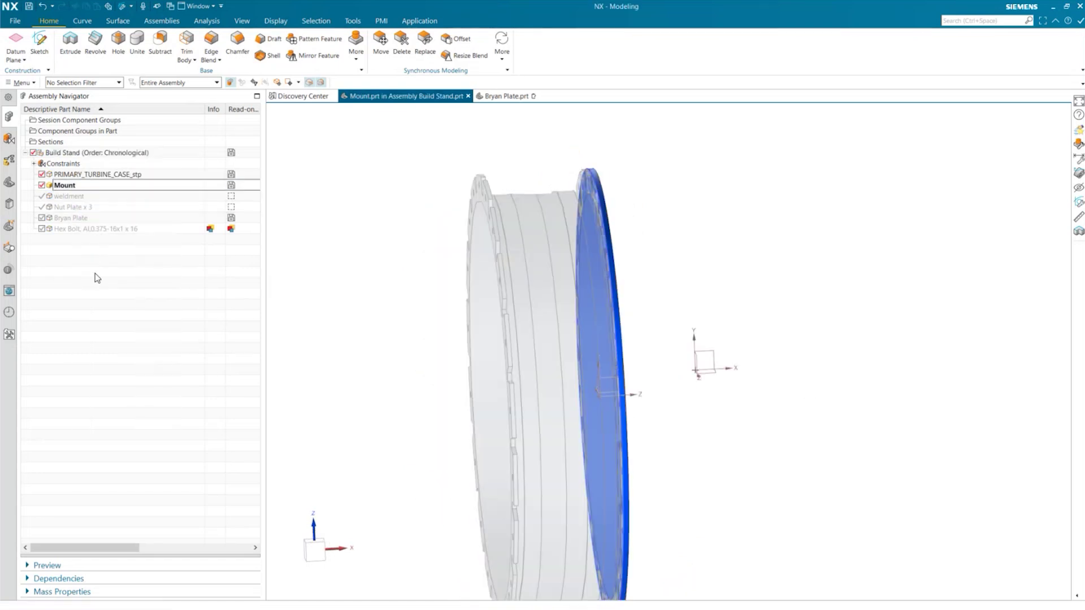
# - Examine the linked face in the Mount's "Mount Plate" feature group
pyautogui.click(7, 182)
pyautogui.click(34, 185)
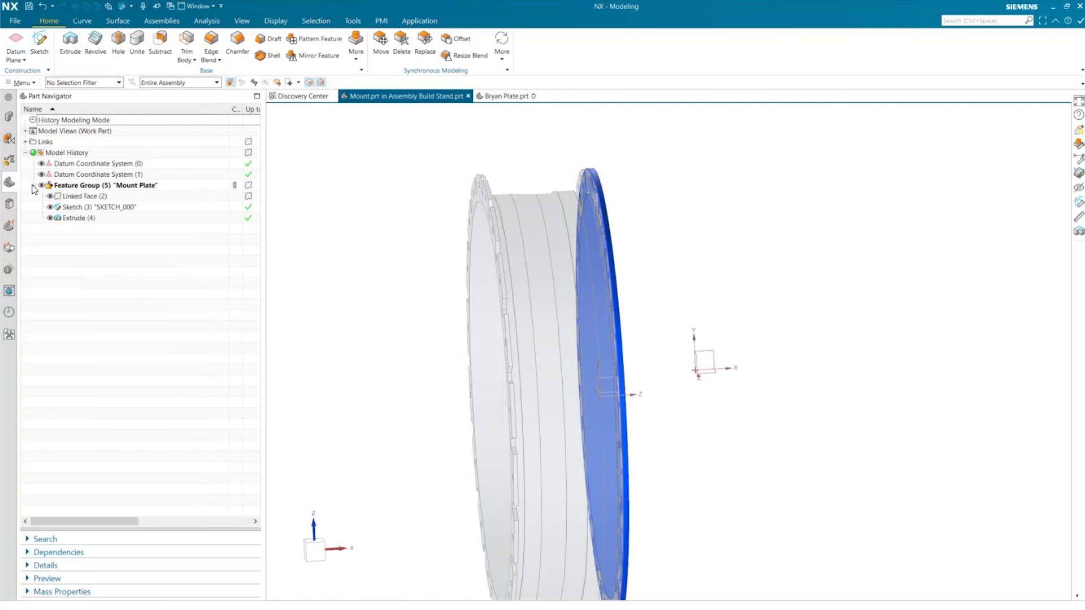
pyautogui.click(65, 196)
pyautogui.click(104, 288)
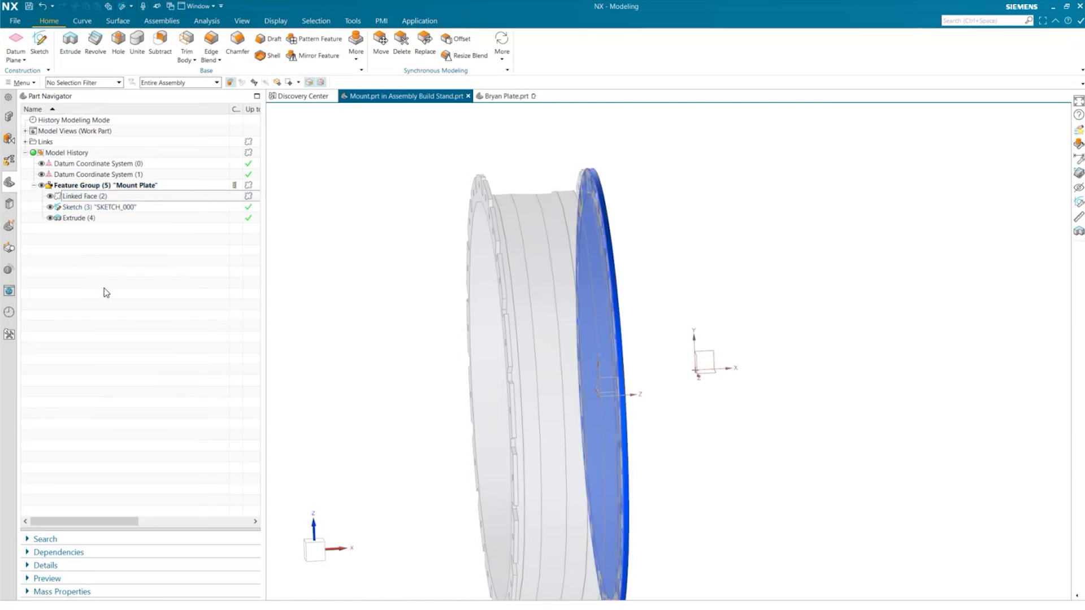
# - Make Build Stand the work part and hide the Mount, leaving only the turbine case displayed
pyautogui.click(8, 118)
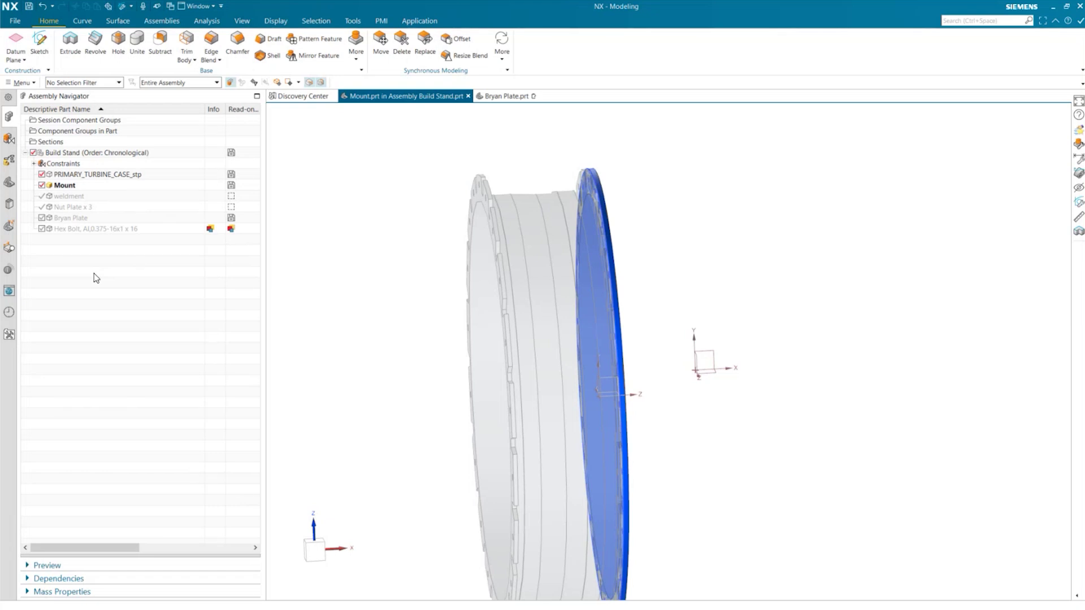
pyautogui.click(100, 150)
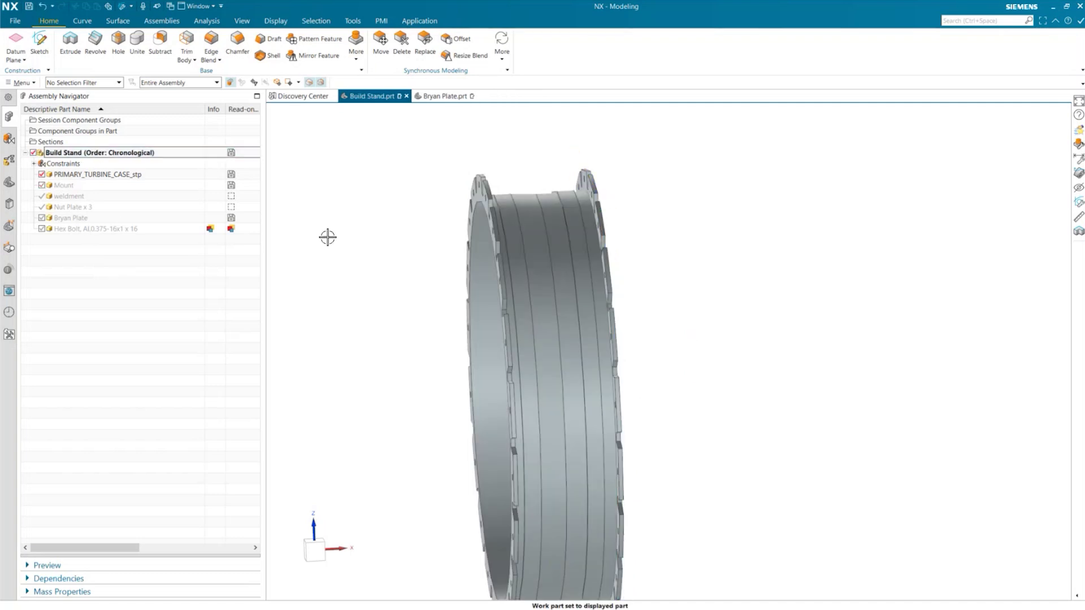
pyautogui.moveTo(385, 281); pyautogui.dragTo(409, 276, button='middle')
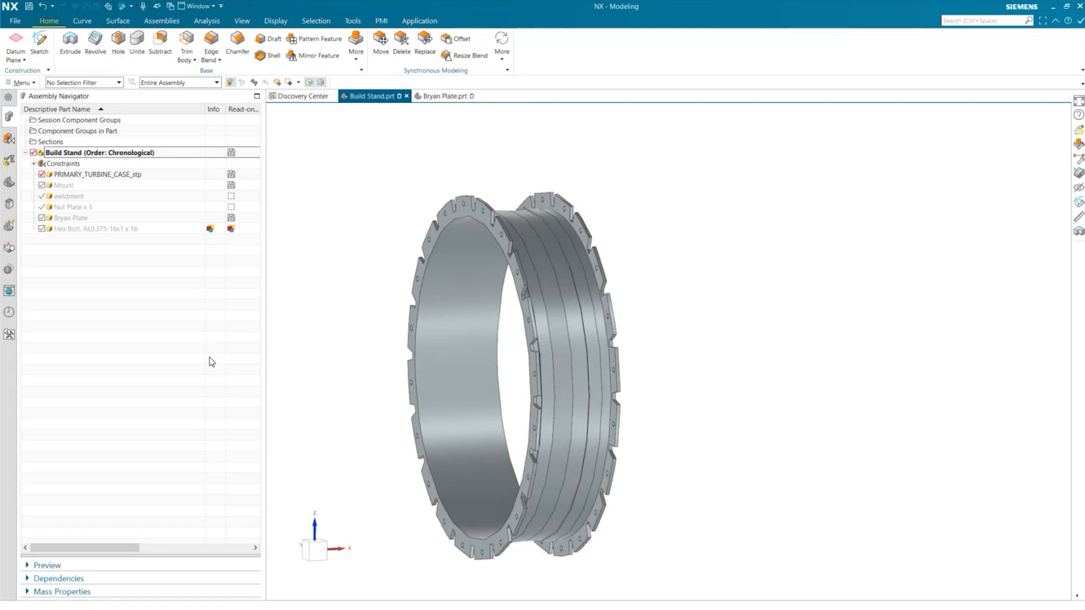
# - Link the turbine case's rear flange face into Build Stand with WAVE Geometry Linker, keeping the link associative and context-independent
pyautogui.click(162, 22)
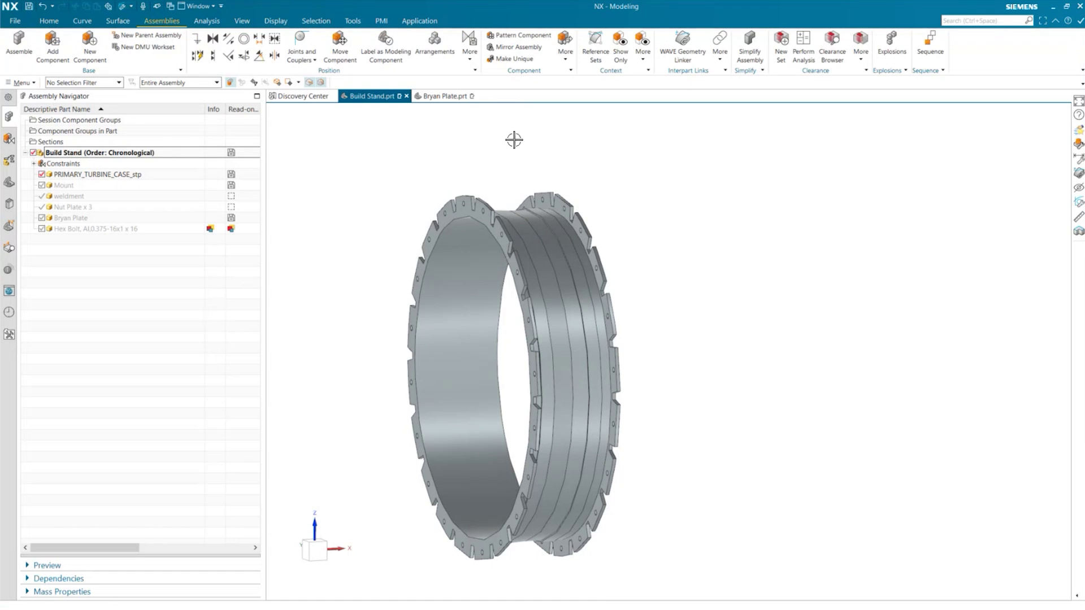
pyautogui.click(682, 60)
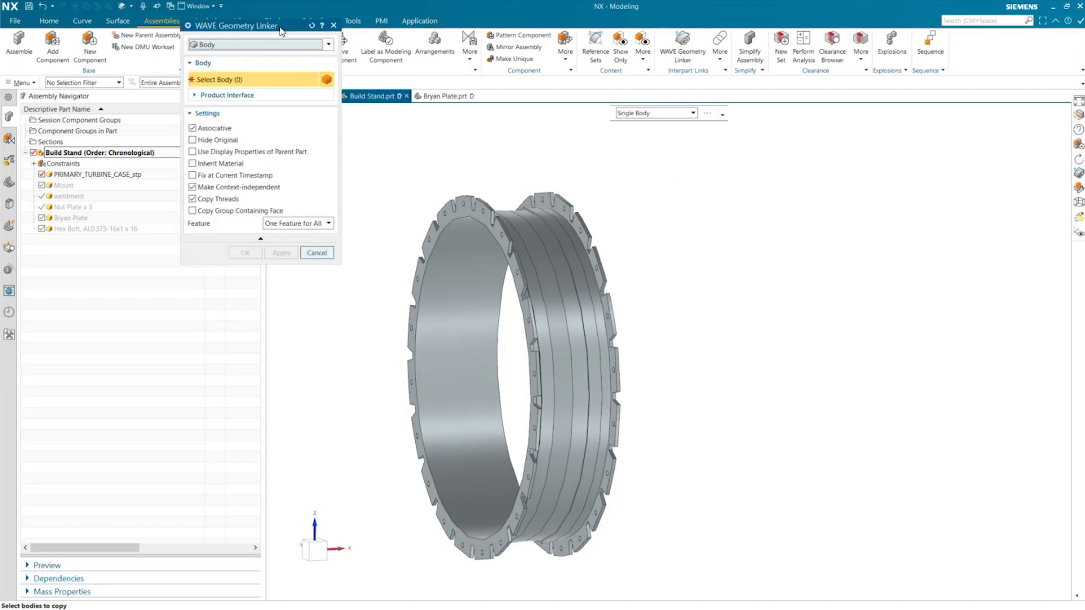
pyautogui.click(258, 91)
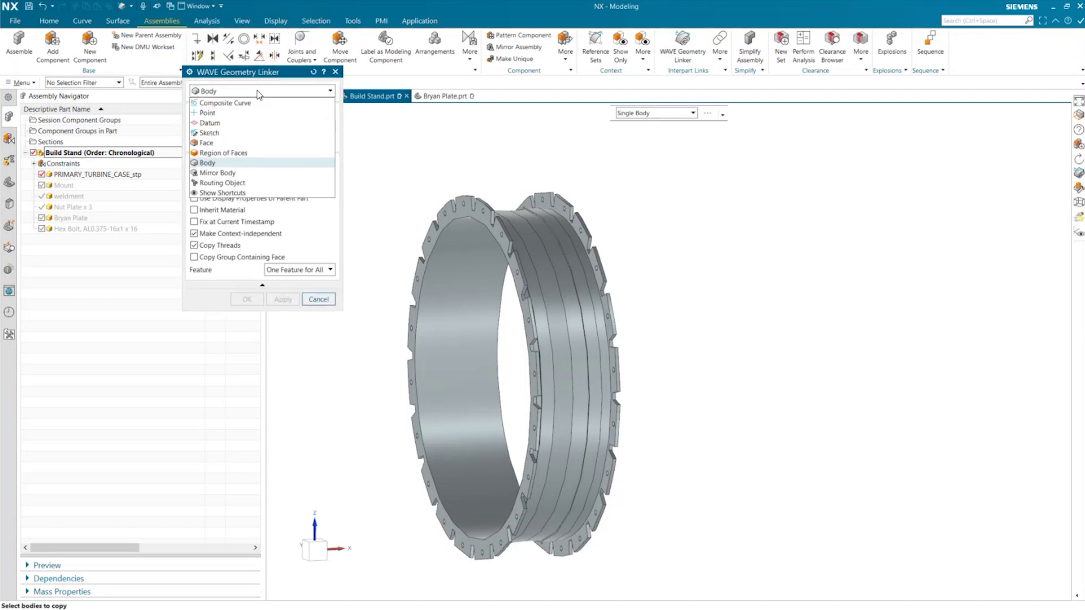
pyautogui.click(207, 145)
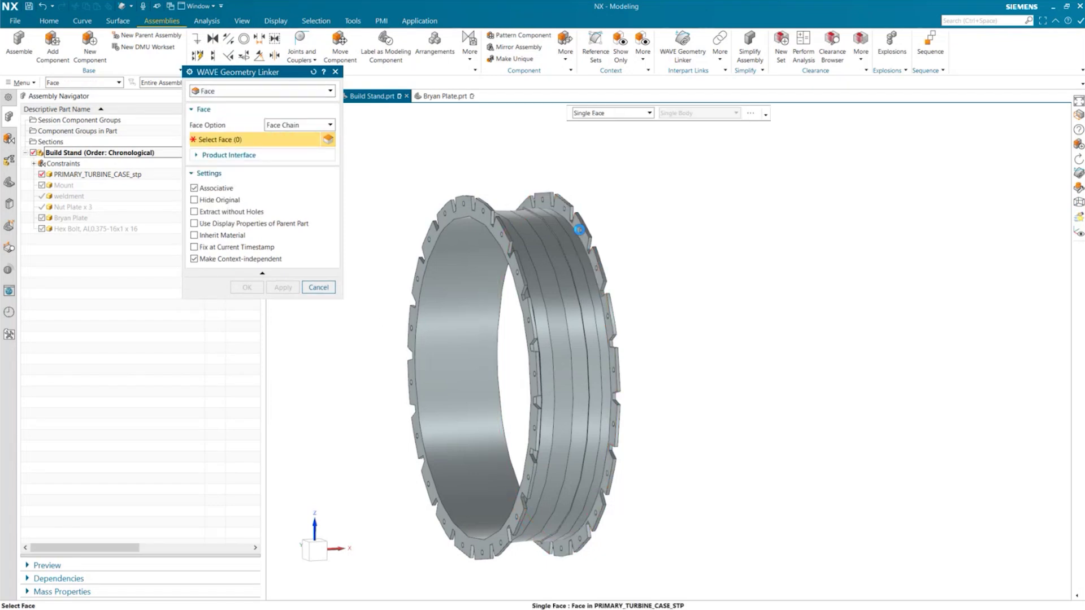
pyautogui.click(580, 229)
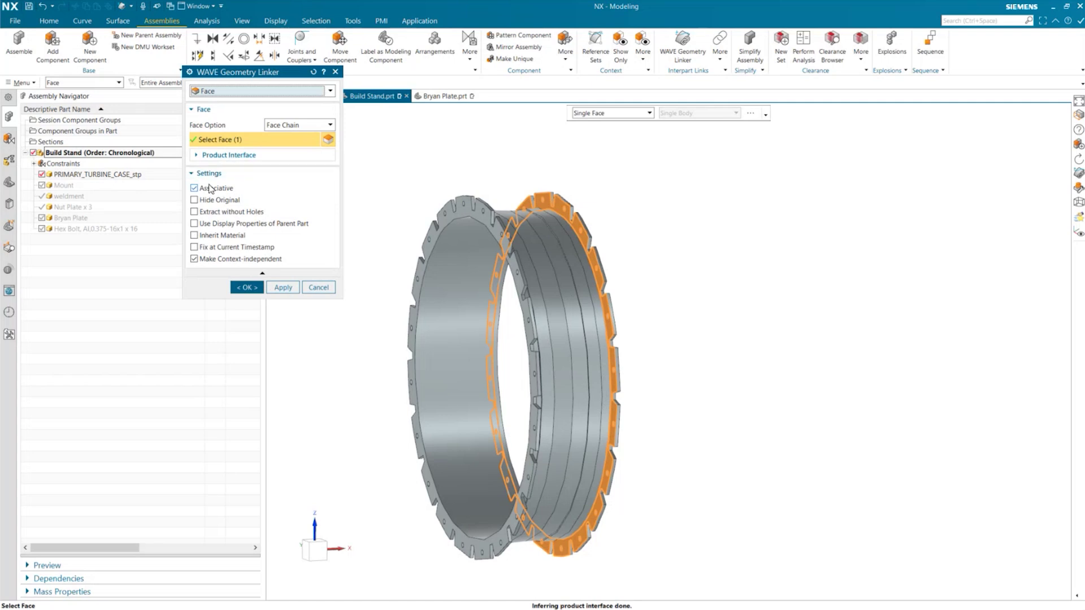
pyautogui.click(245, 287)
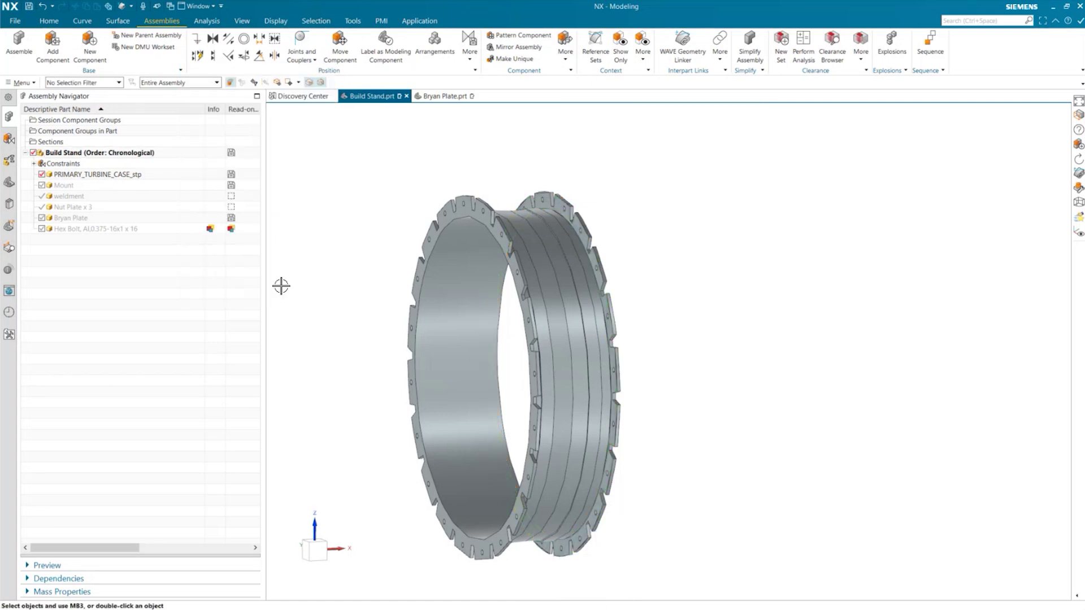
# - Hide the turbine case and create a new component from the linked flange face, deleting the original objects
pyautogui.click(41, 174)
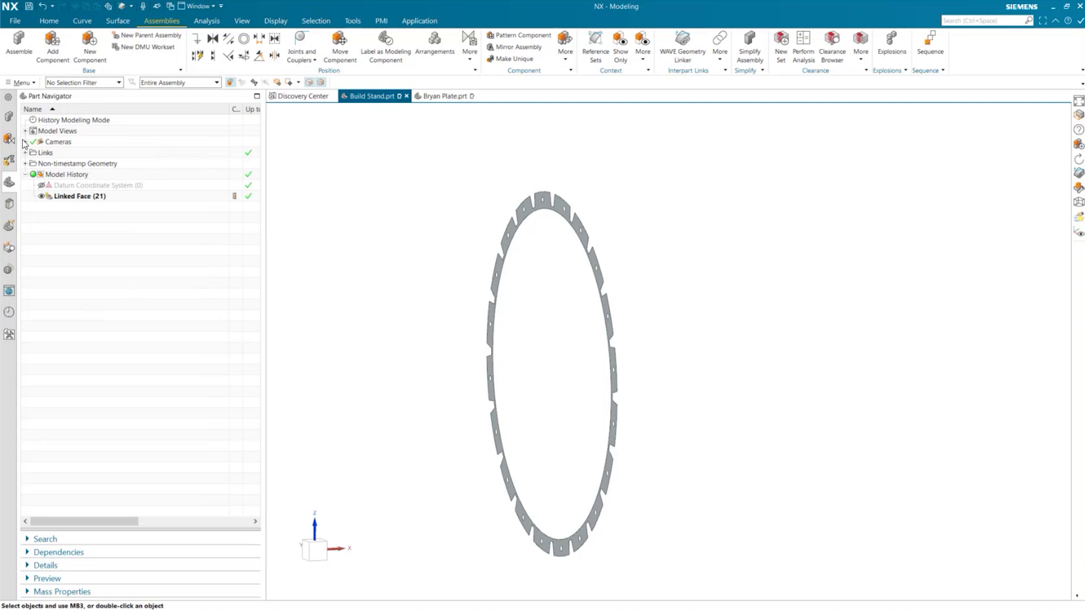
pyautogui.click(9, 117)
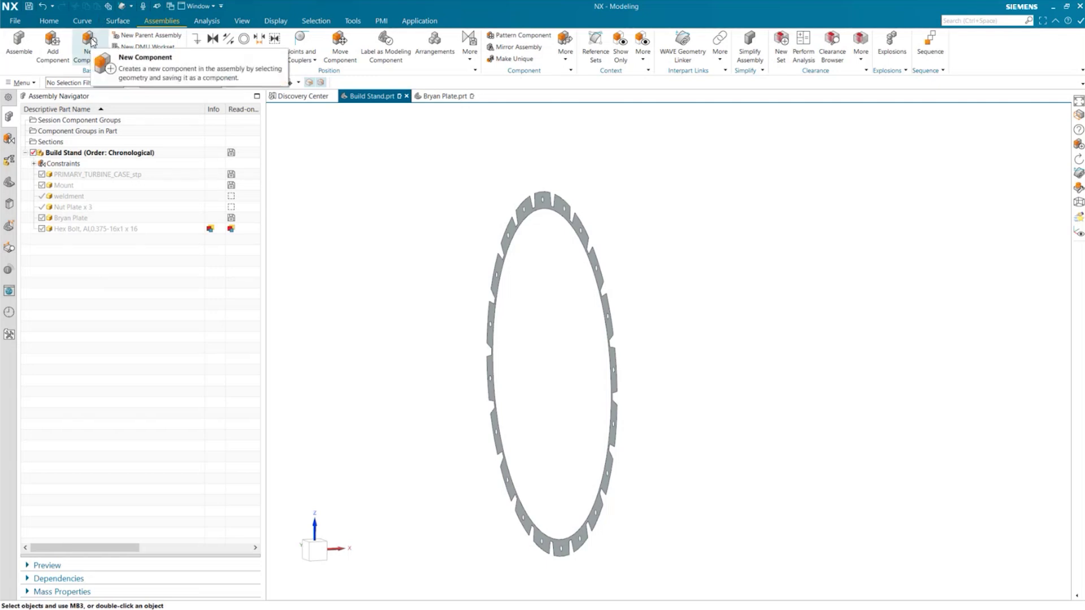
pyautogui.click(90, 41)
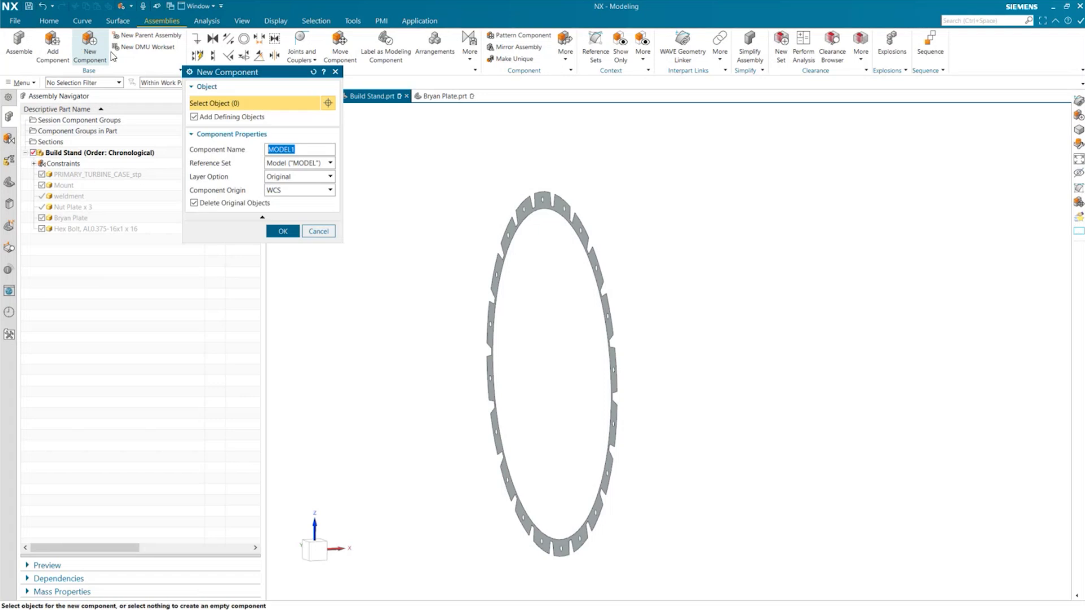
pyautogui.click(549, 202)
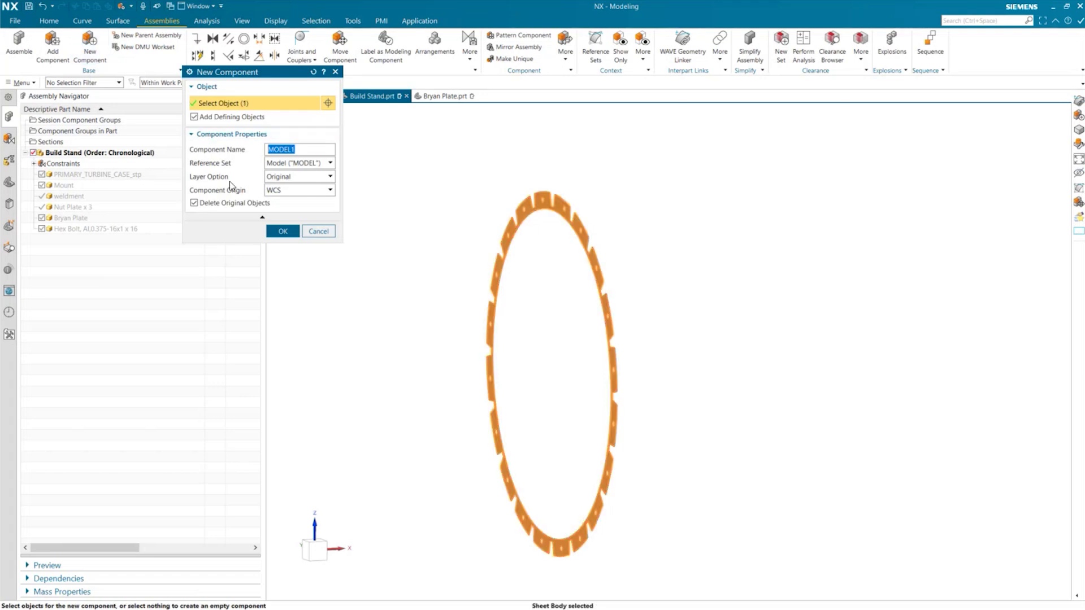
pyautogui.click(273, 231)
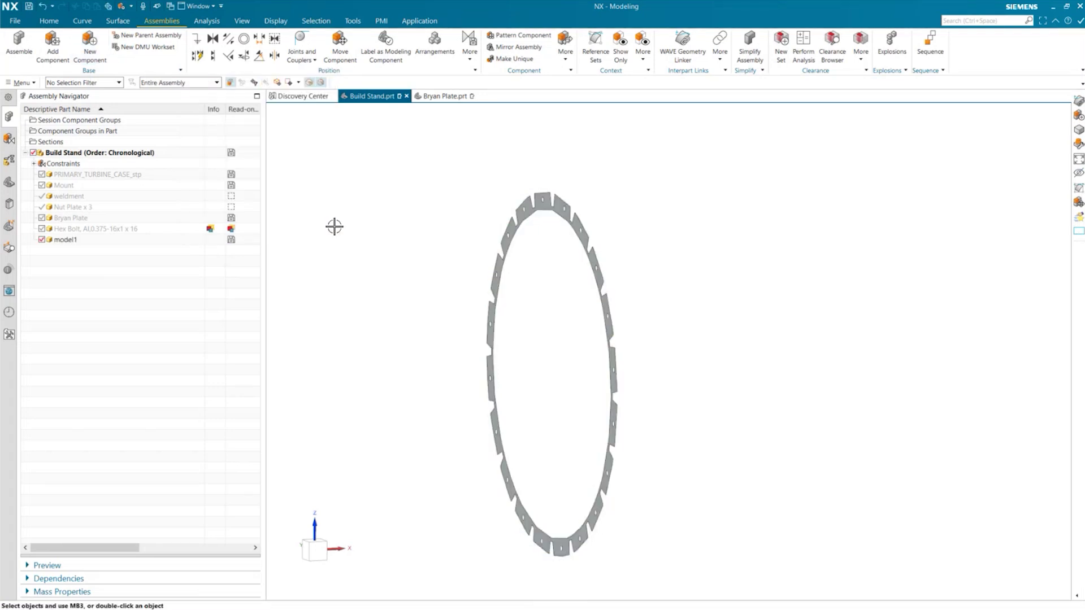
# - Make model1 the work part and examine the linked face in its model history
pyautogui.click(69, 239)
pyautogui.click(92, 307)
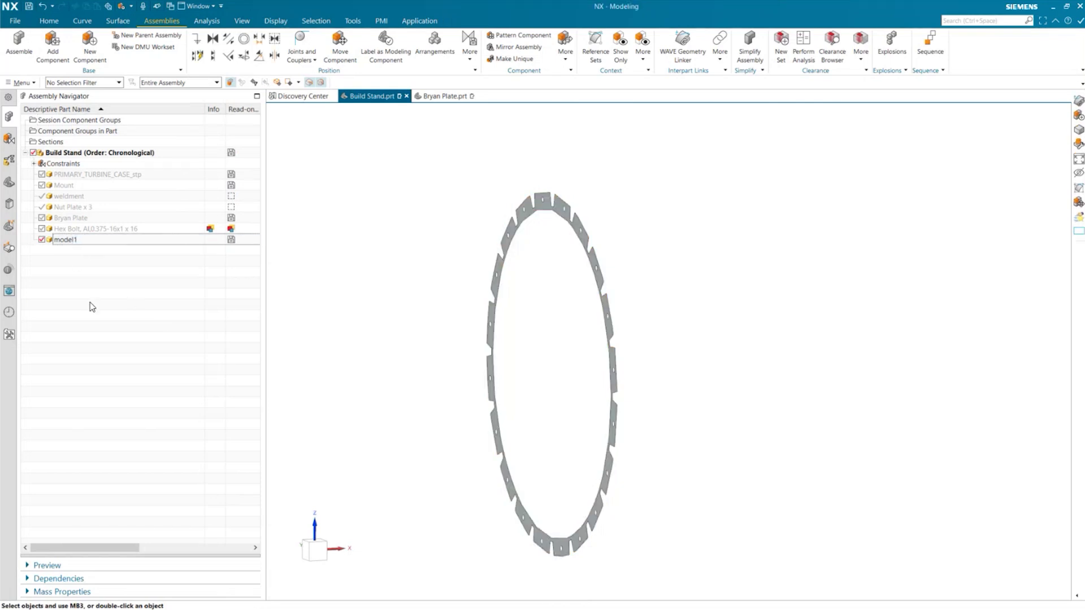
pyautogui.doubleClick(72, 241)
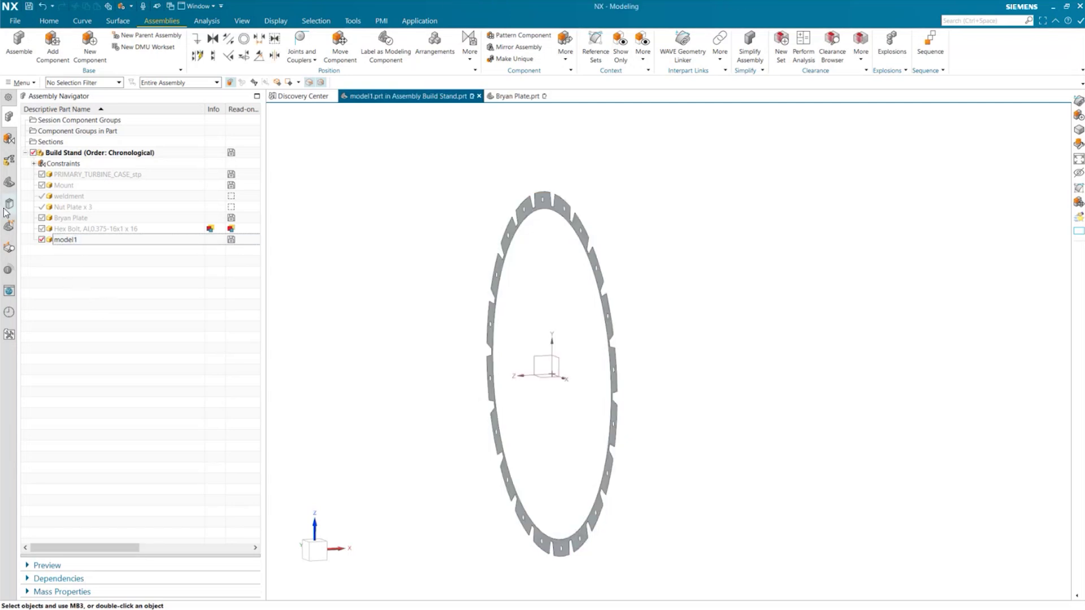
pyautogui.click(9, 182)
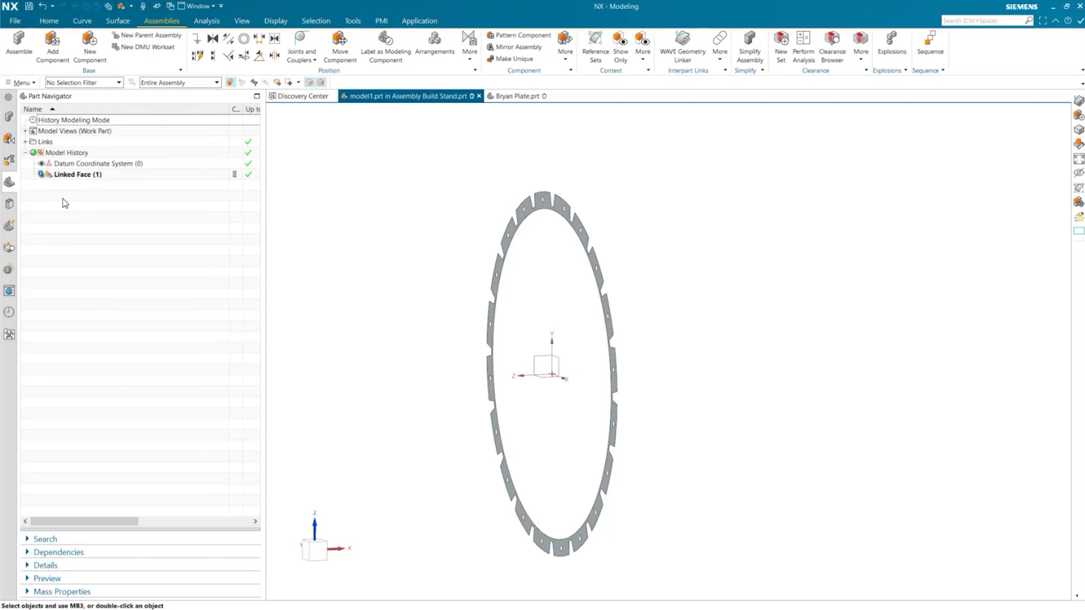
pyautogui.moveTo(45, 179)
# - Make Build Stand the work part again and delete the model1 component from the assembly
pyautogui.click(9, 116)
pyautogui.click(74, 240)
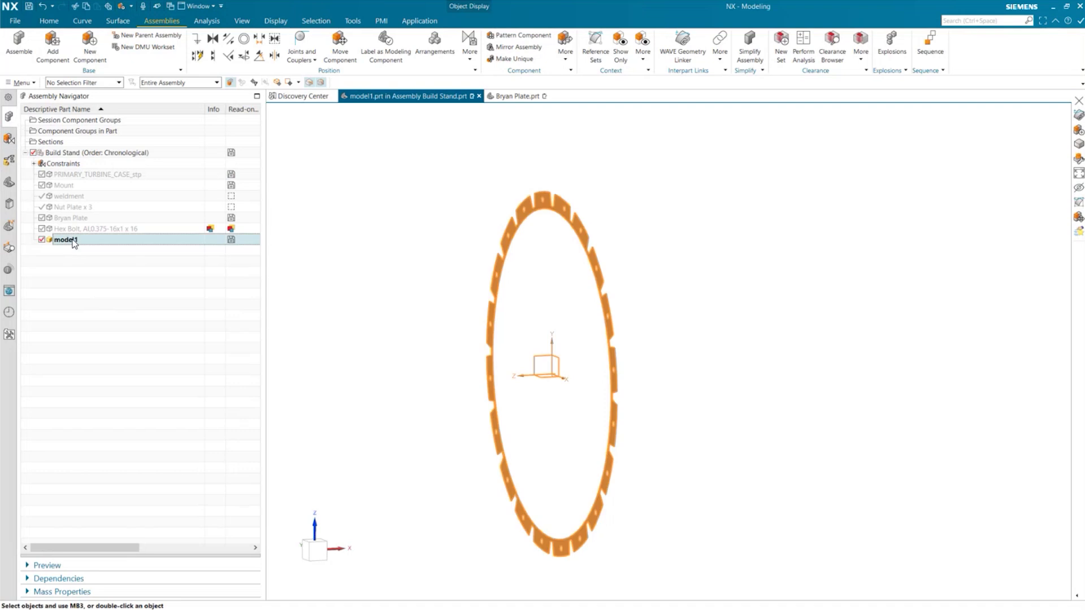
pyautogui.rightClick(74, 241)
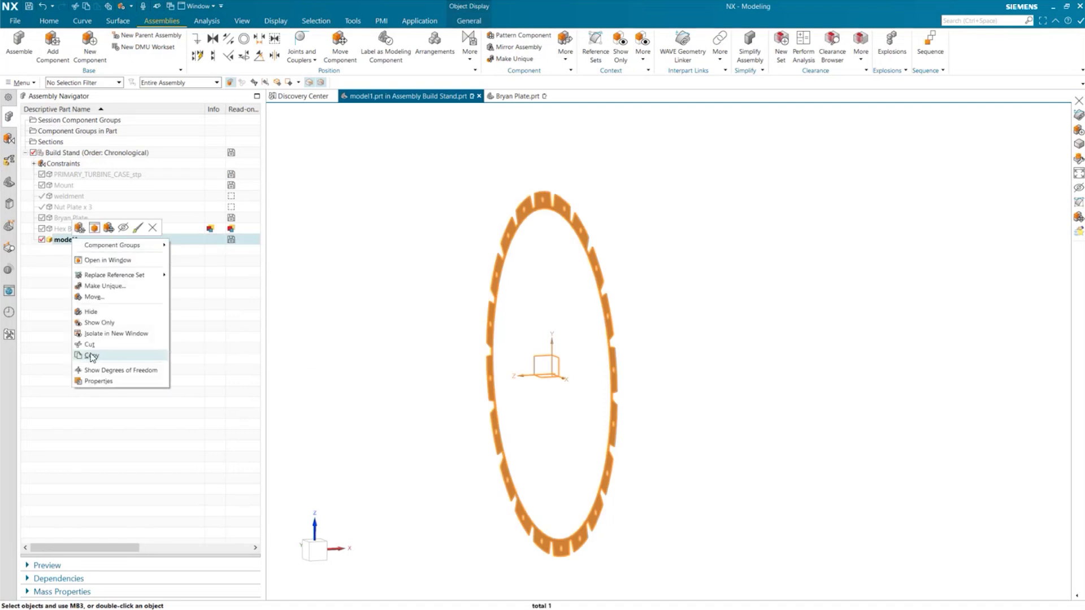
pyautogui.click(43, 356)
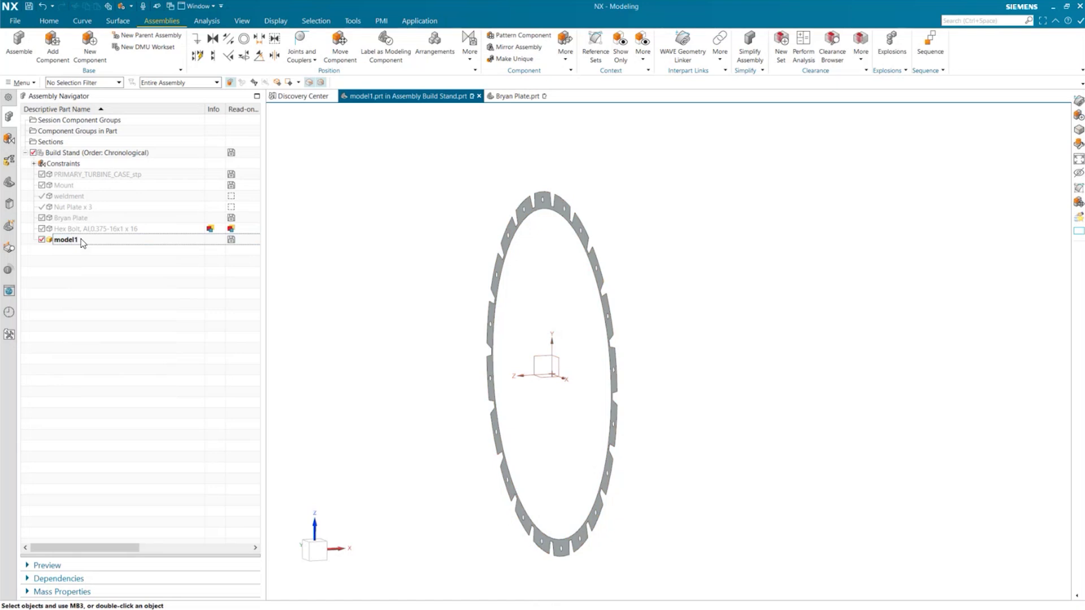
pyautogui.rightClick(83, 241)
pyautogui.click(63, 281)
pyautogui.doubleClick(65, 152)
pyautogui.rightClick(66, 242)
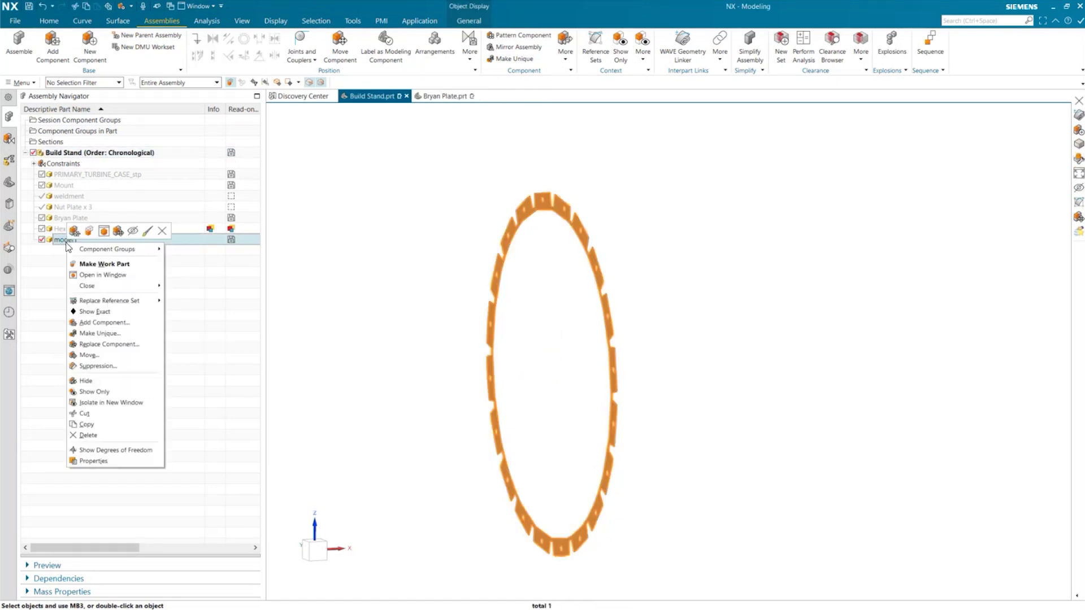
pyautogui.click(87, 435)
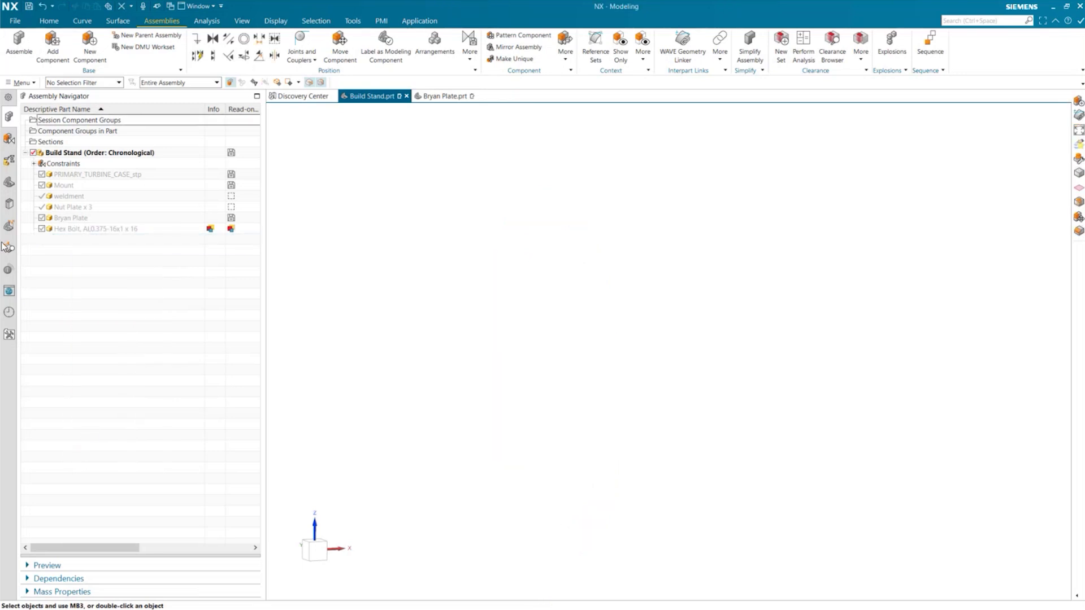
# - Show the turbine case, reset WAVE Geometry Linker, and link the rear flange face with Make Context-independent off and Inherit Material on
pyautogui.click(41, 174)
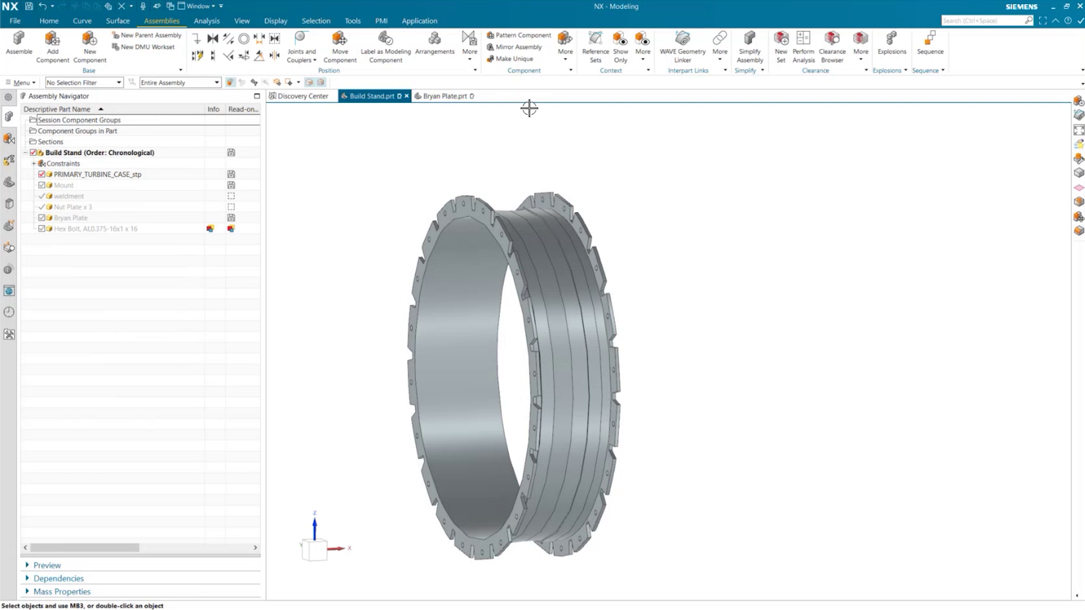
pyautogui.click(683, 45)
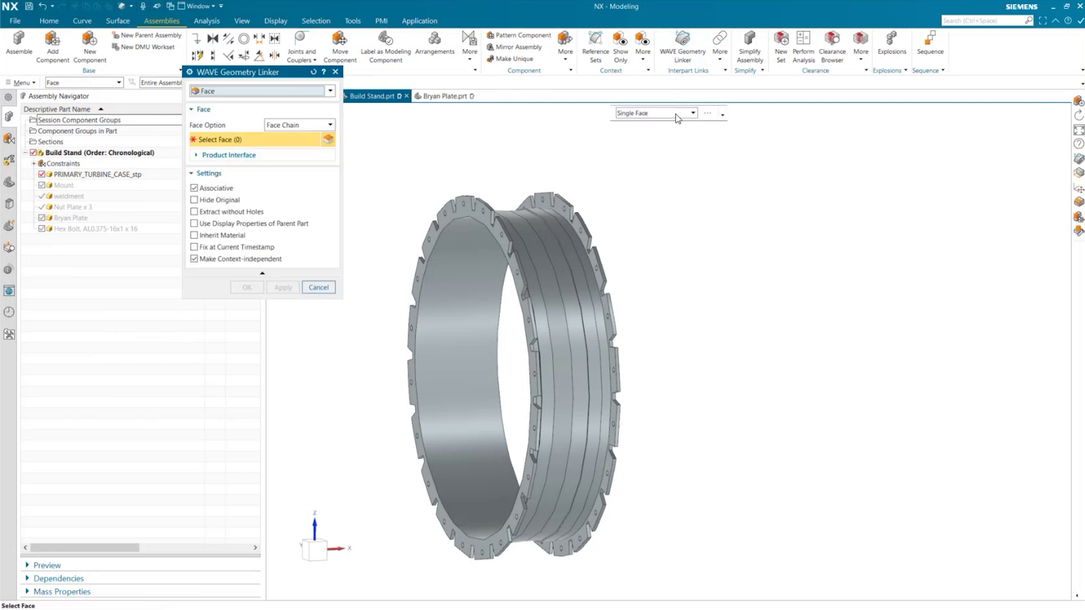
pyautogui.click(194, 258)
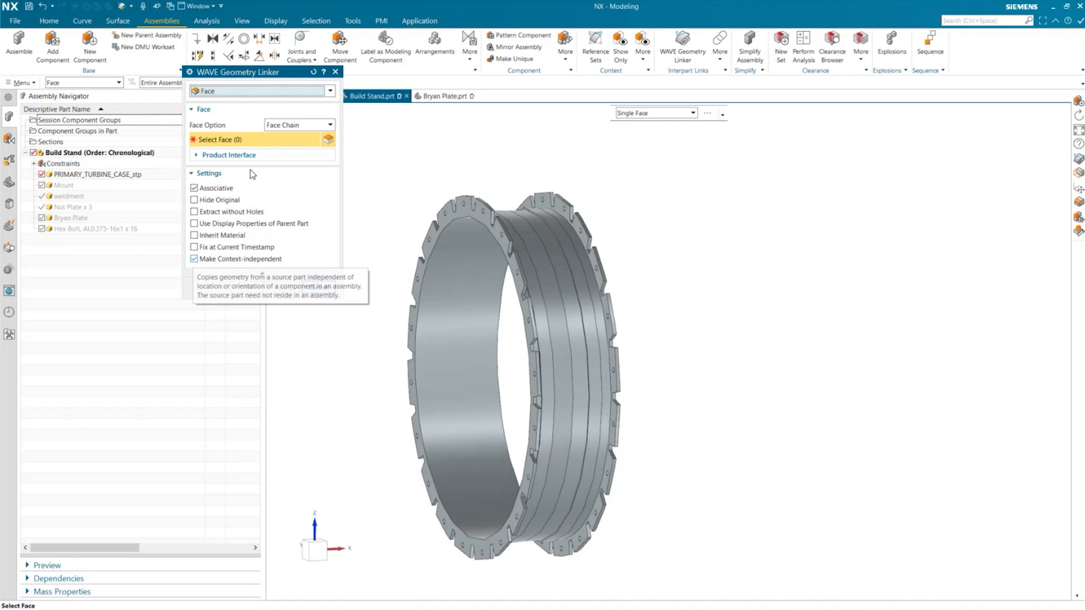
pyautogui.click(313, 72)
pyautogui.click(228, 91)
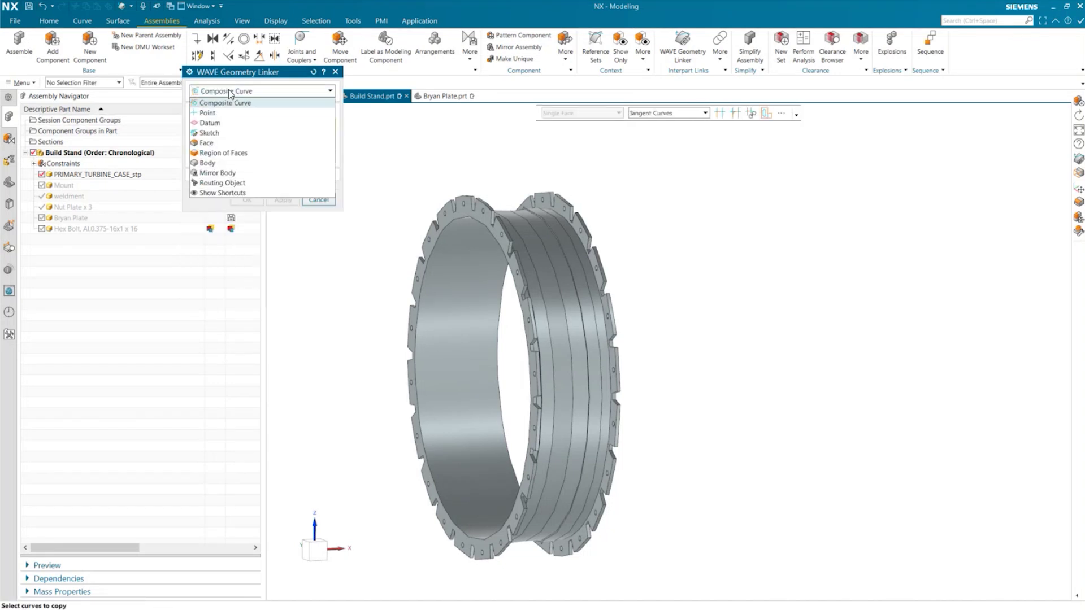
pyautogui.click(207, 143)
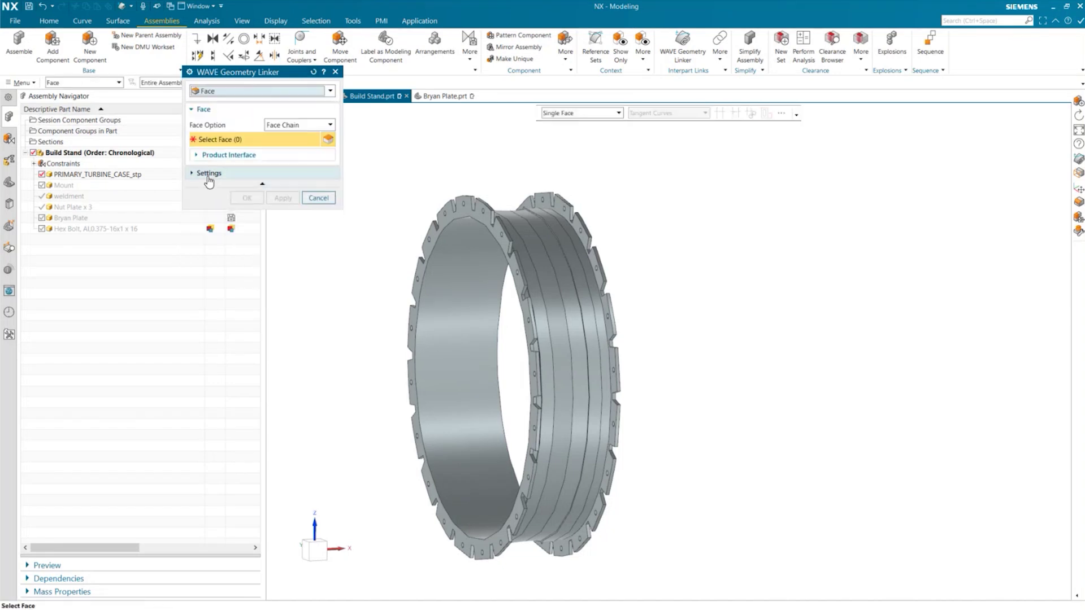
pyautogui.click(208, 173)
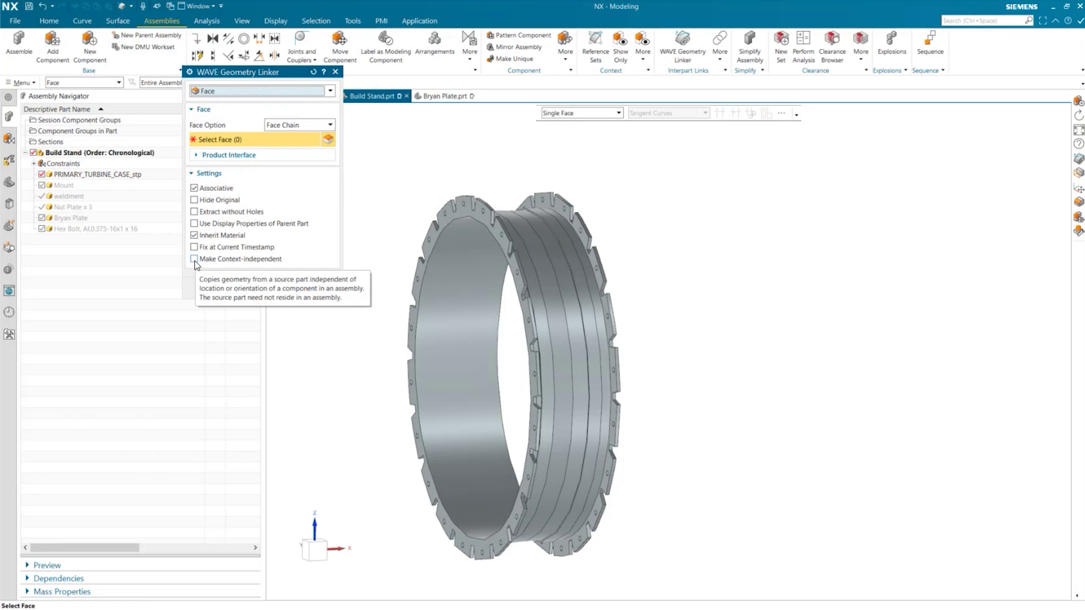
pyautogui.click(197, 174)
pyautogui.click(549, 208)
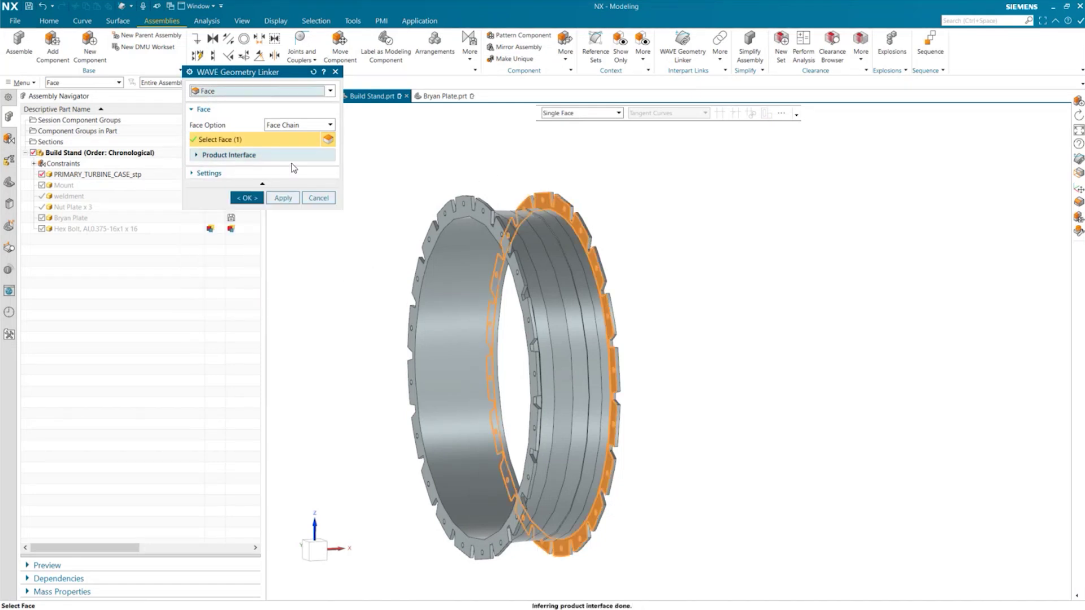
pyautogui.click(247, 199)
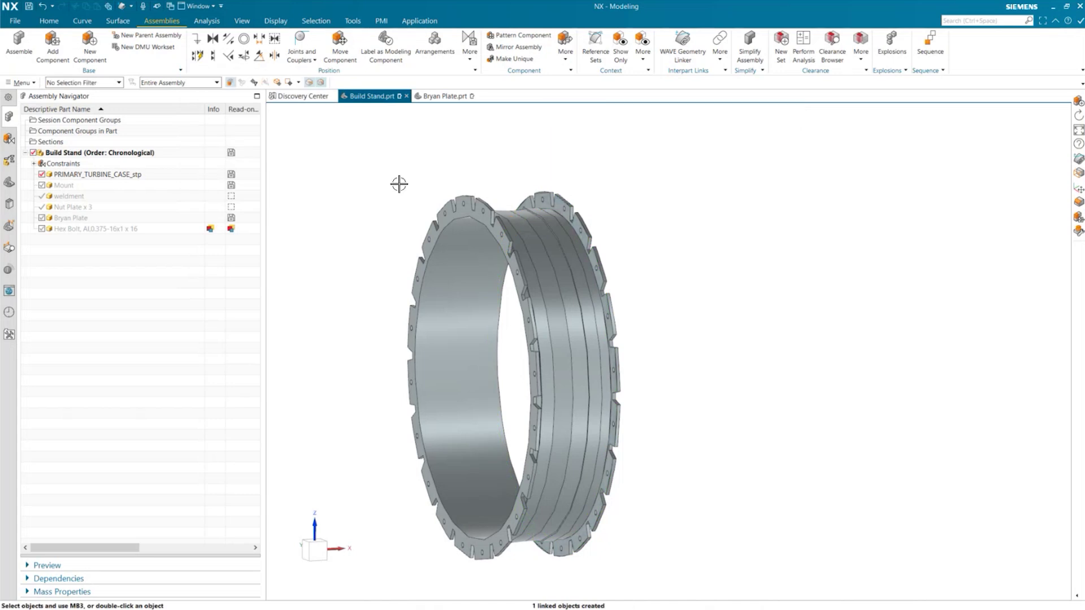
# - Create a new component from the newly linked flange face under the default name and make it the work part
pyautogui.click(89, 43)
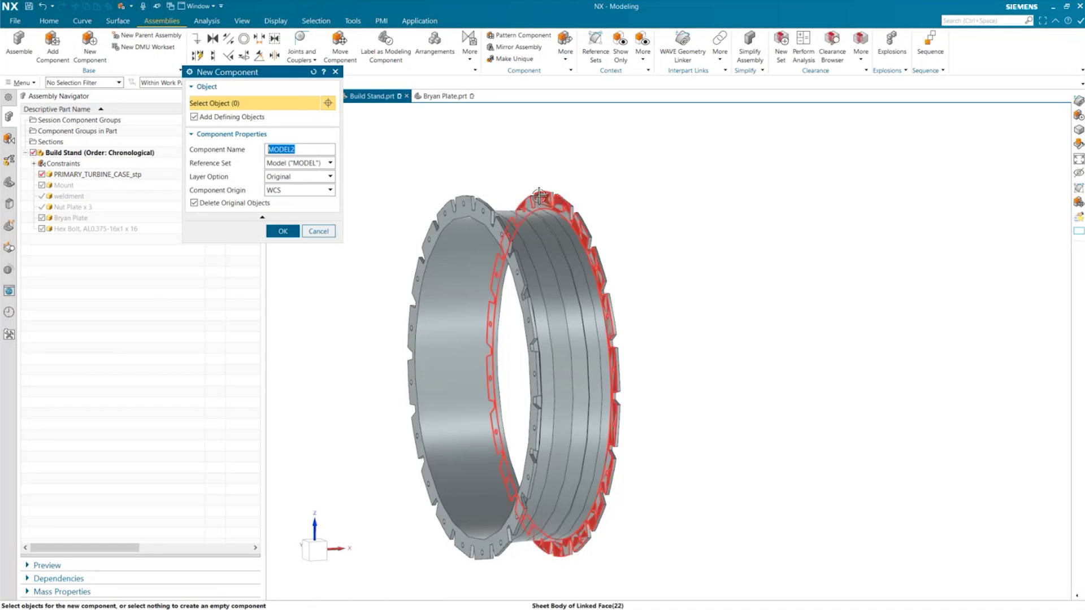
pyautogui.click(562, 201)
pyautogui.click(282, 232)
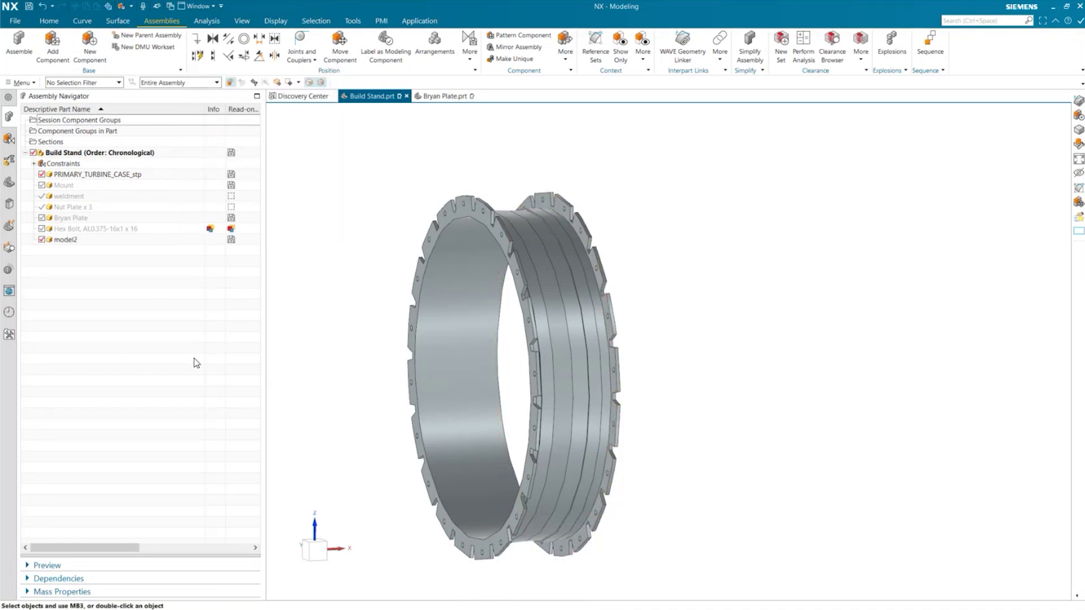
pyautogui.click(69, 239)
pyautogui.doubleClick(69, 239)
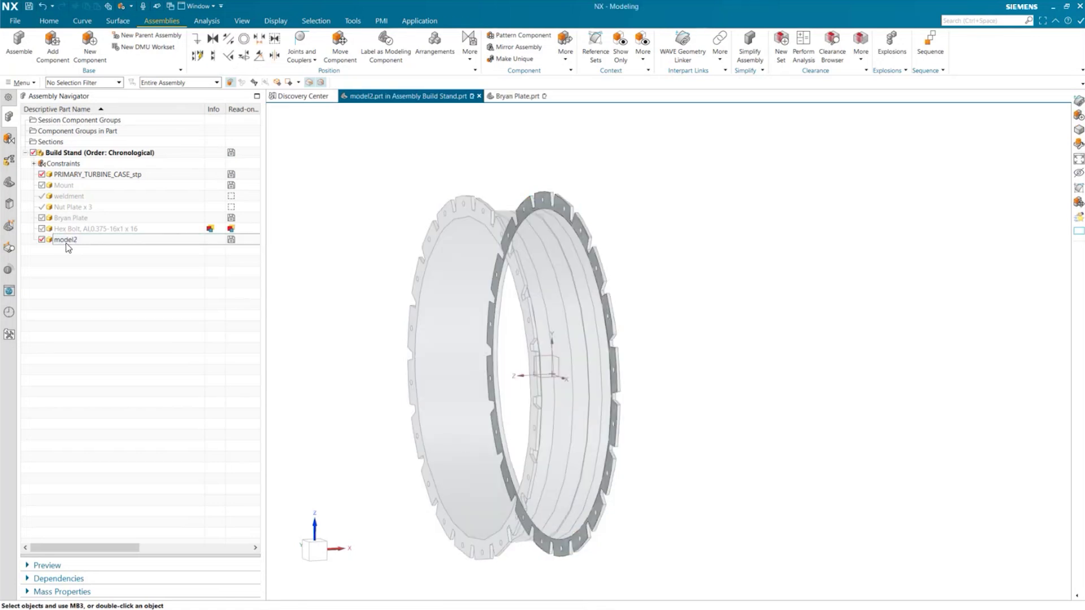
# - Examine the linked face in model2's model history
pyautogui.click(11, 184)
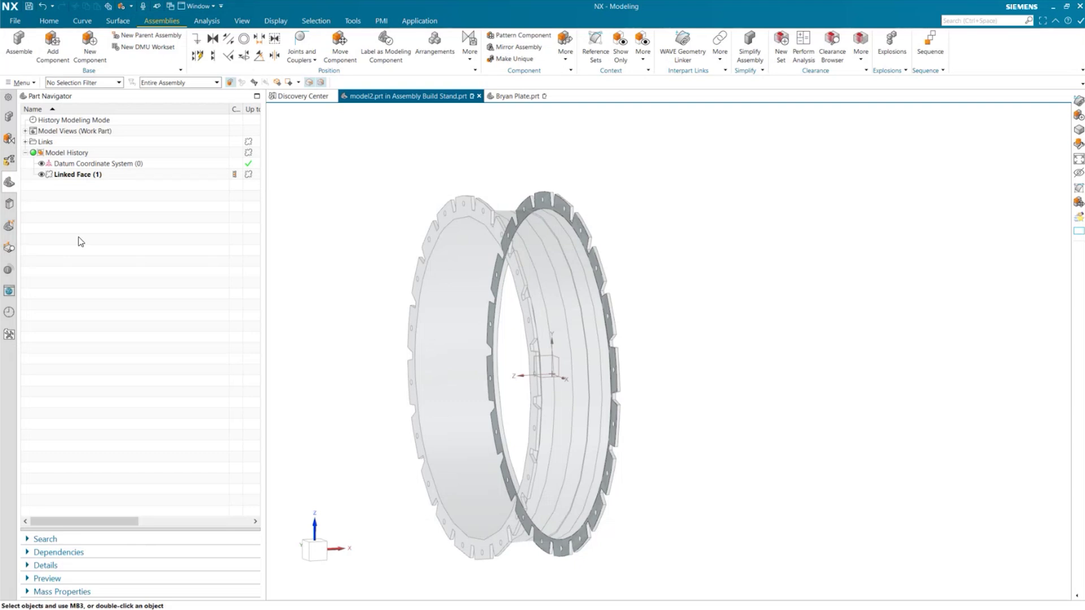
pyautogui.click(150, 272)
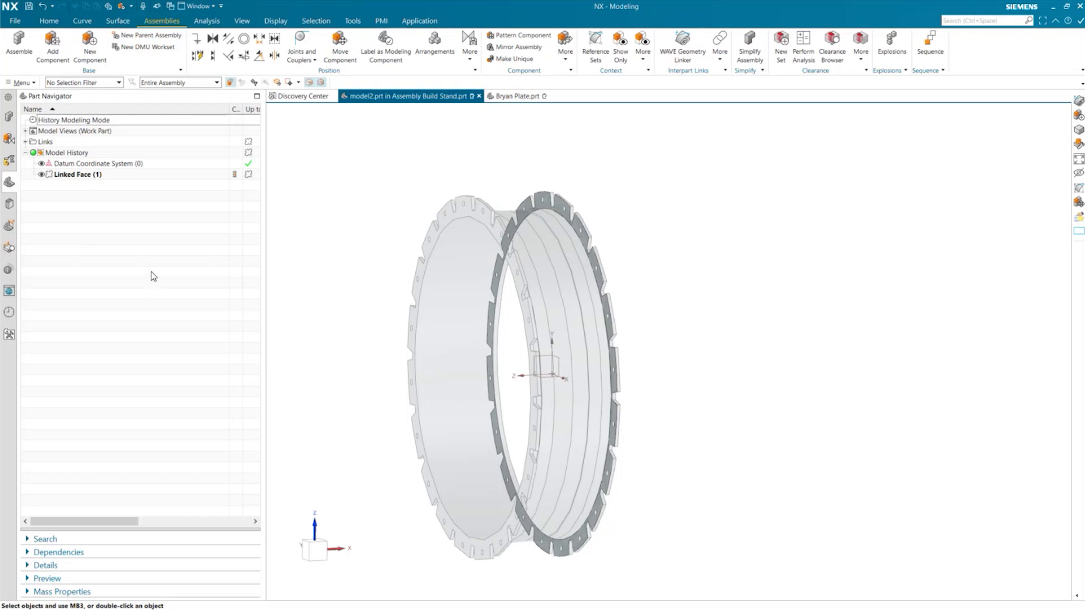
# - Return the work part to Build Stand and delete the model2 component from the assembly
pyautogui.click(9, 116)
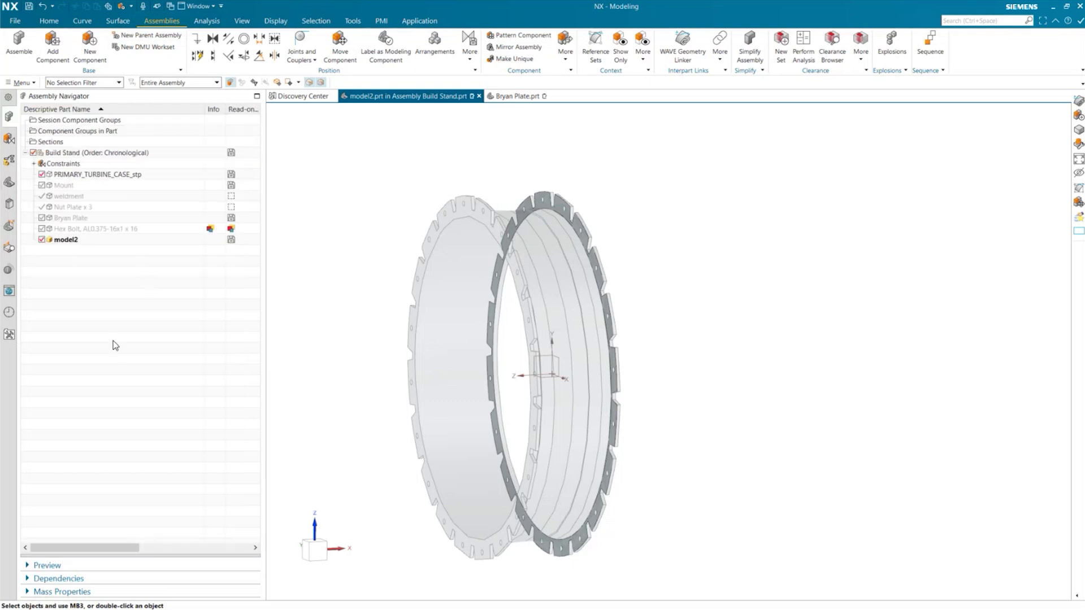
pyautogui.doubleClick(90, 239)
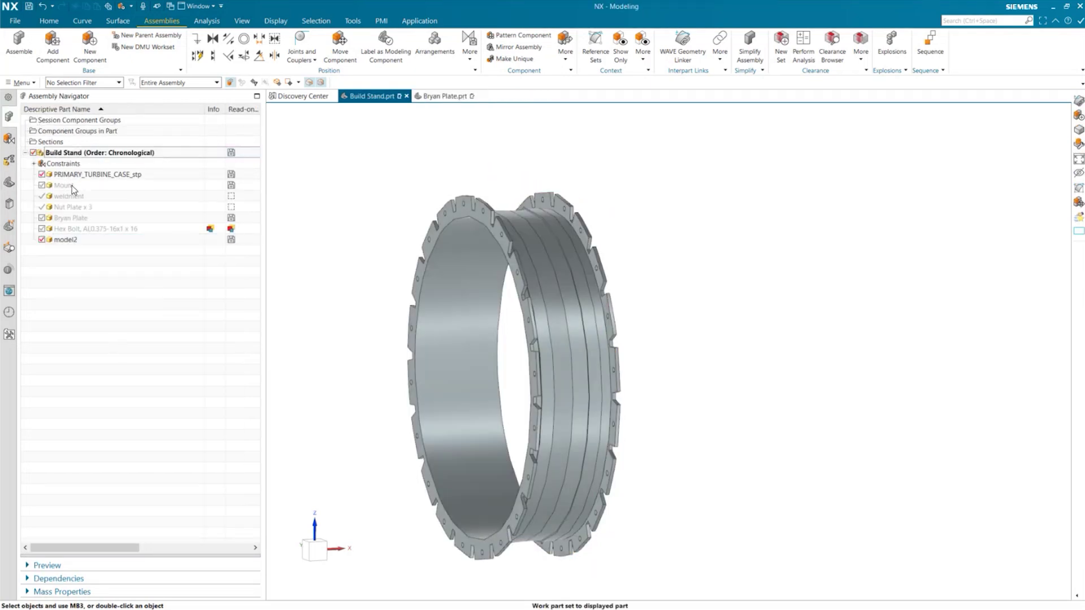
pyautogui.rightClick(59, 240)
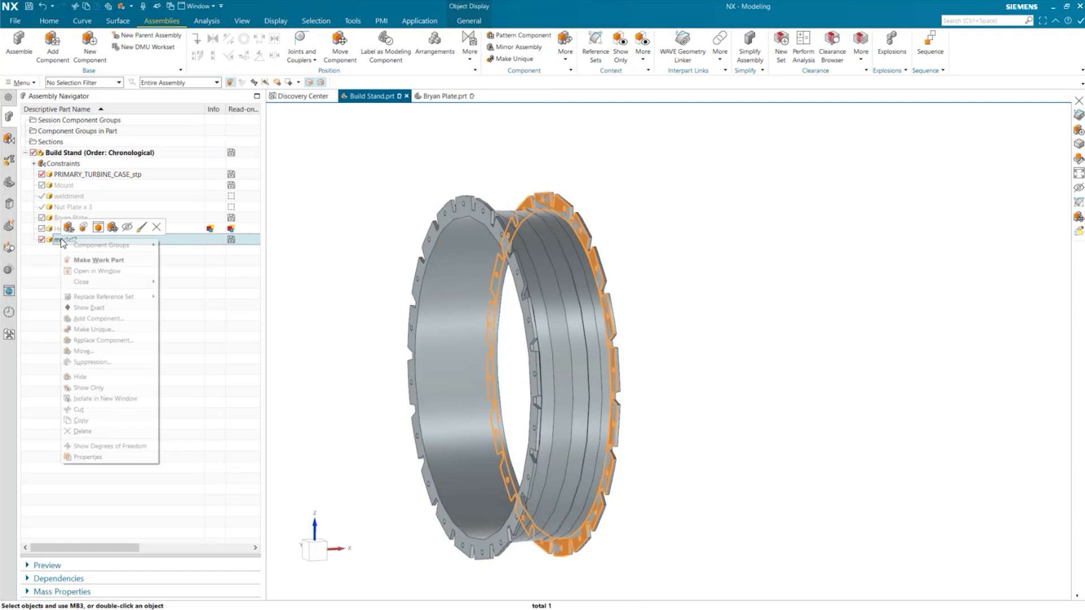
pyautogui.click(156, 226)
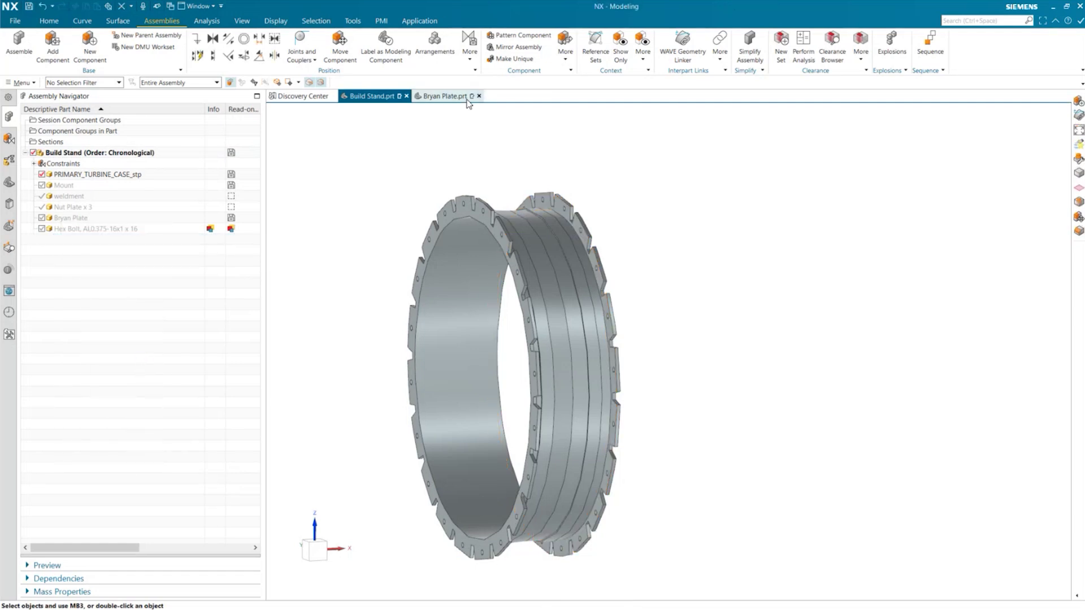
pyautogui.click(203, 349)
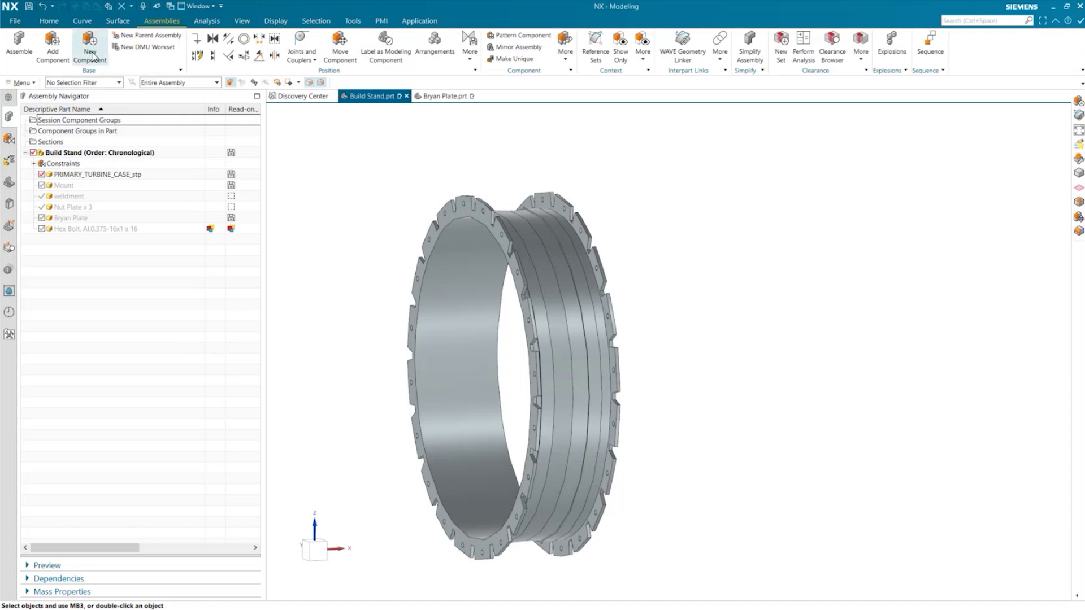
# - Link the turbine case's rear flange face into Build Stand with WAVE Geometry Linker, turning Make Context-independent on
pyautogui.click(690, 50)
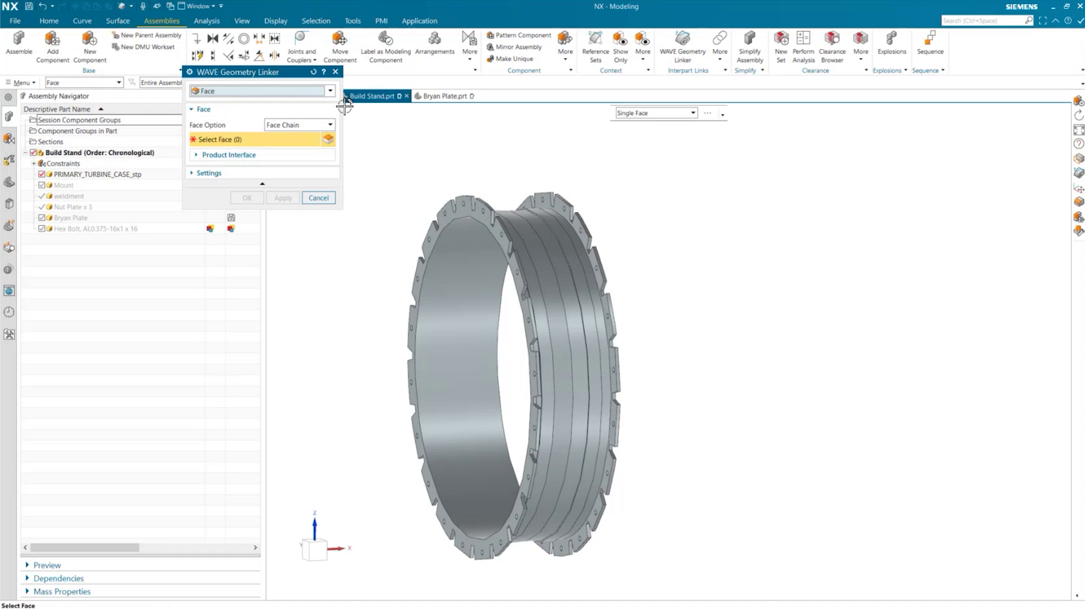
pyautogui.click(285, 175)
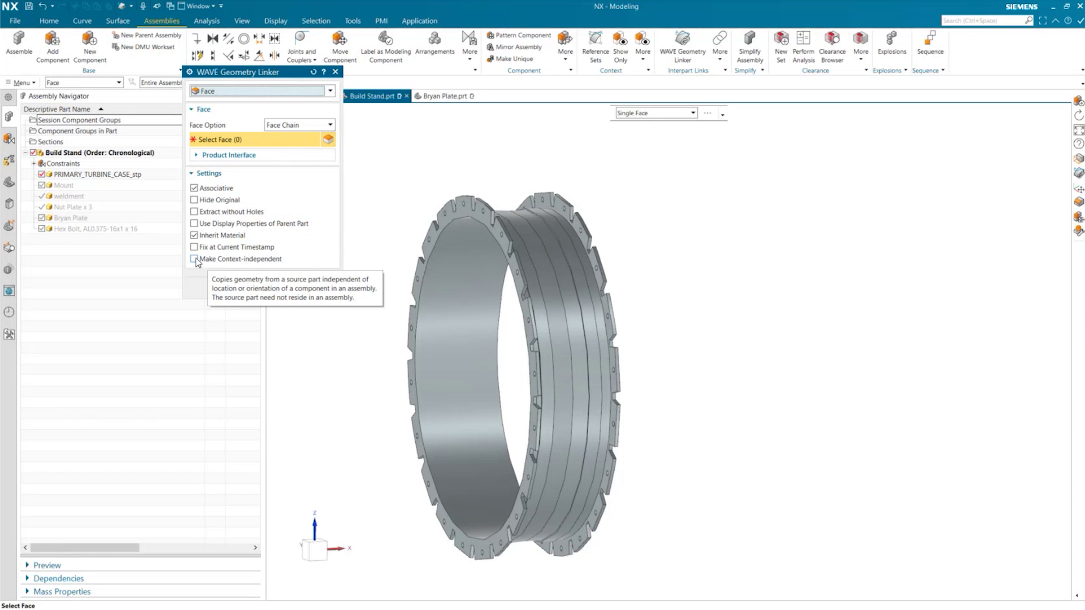
pyautogui.click(195, 260)
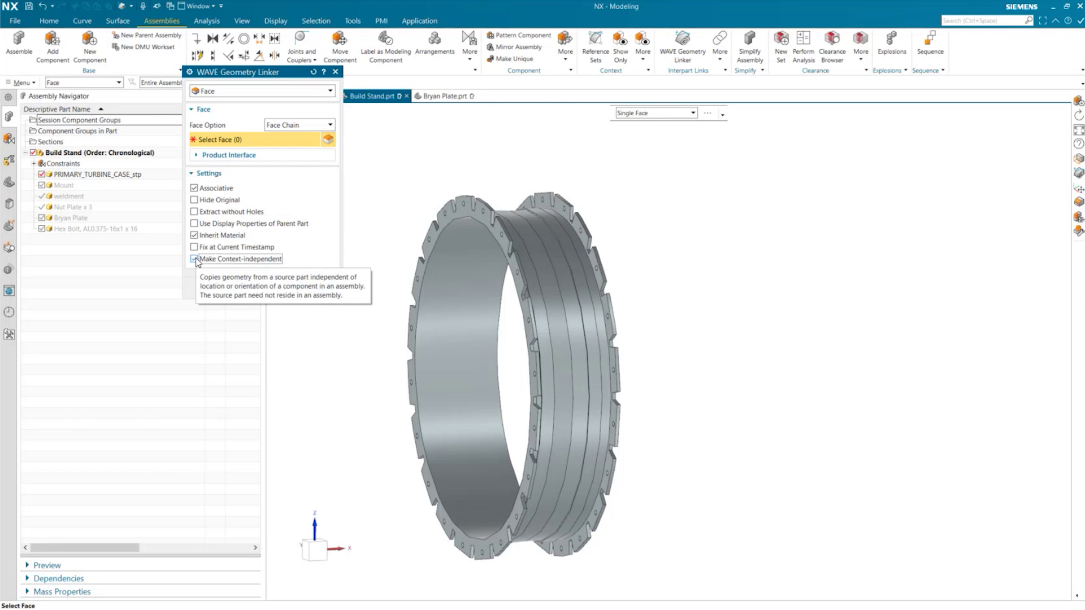
pyautogui.click(547, 204)
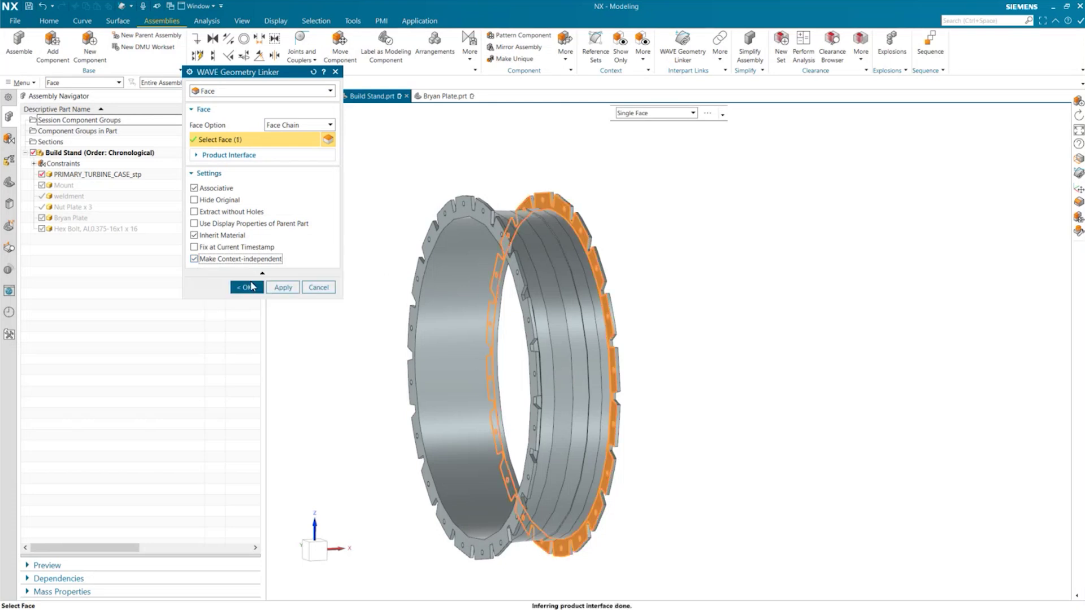
pyautogui.click(246, 287)
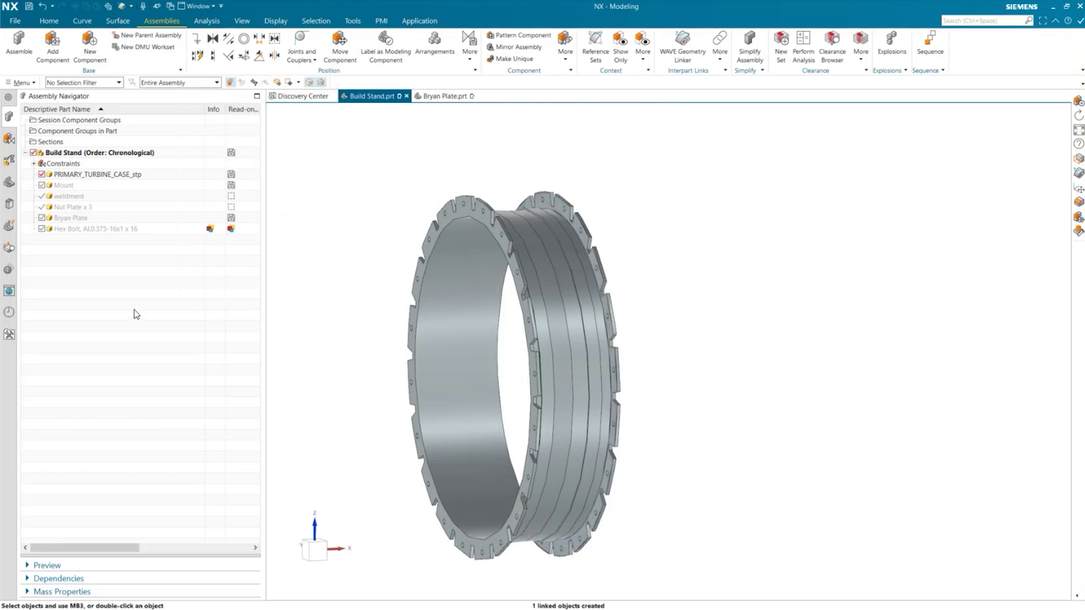
# - Create a new component from the context-independent linked flange face, keeping the default name MODEL3
pyautogui.click(89, 56)
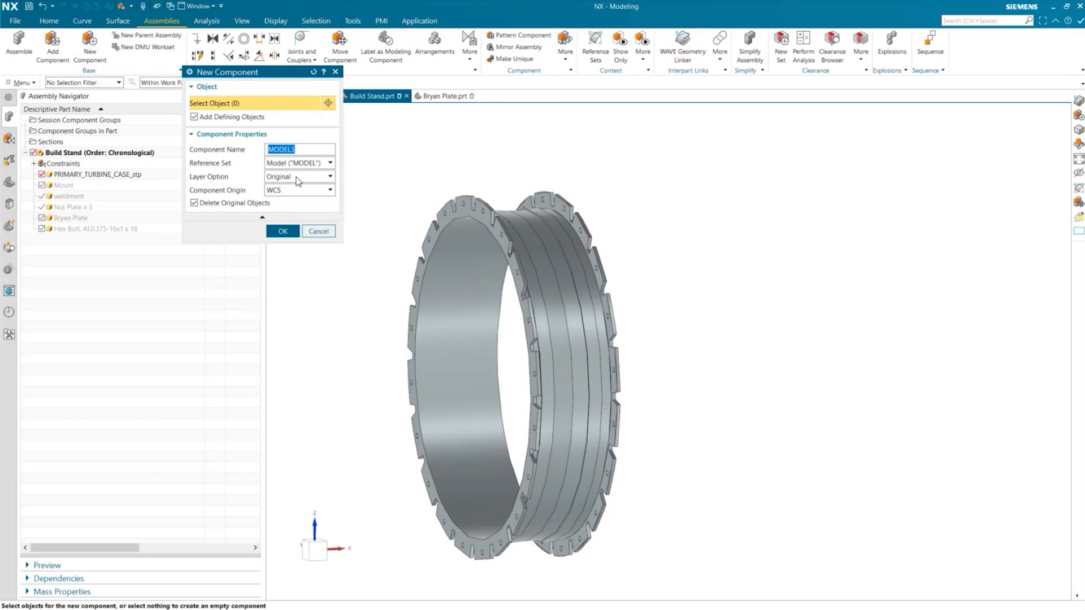
pyautogui.click(563, 210)
pyautogui.click(283, 232)
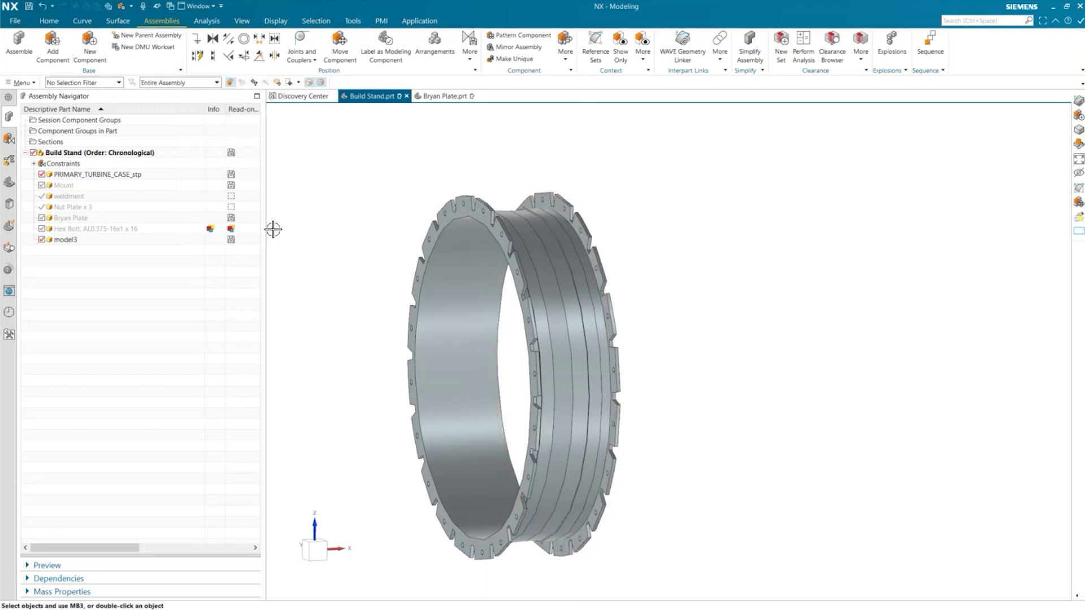
# - Make model3 the work part and examine the linked face in its model history
pyautogui.doubleClick(73, 240)
pyautogui.click(9, 182)
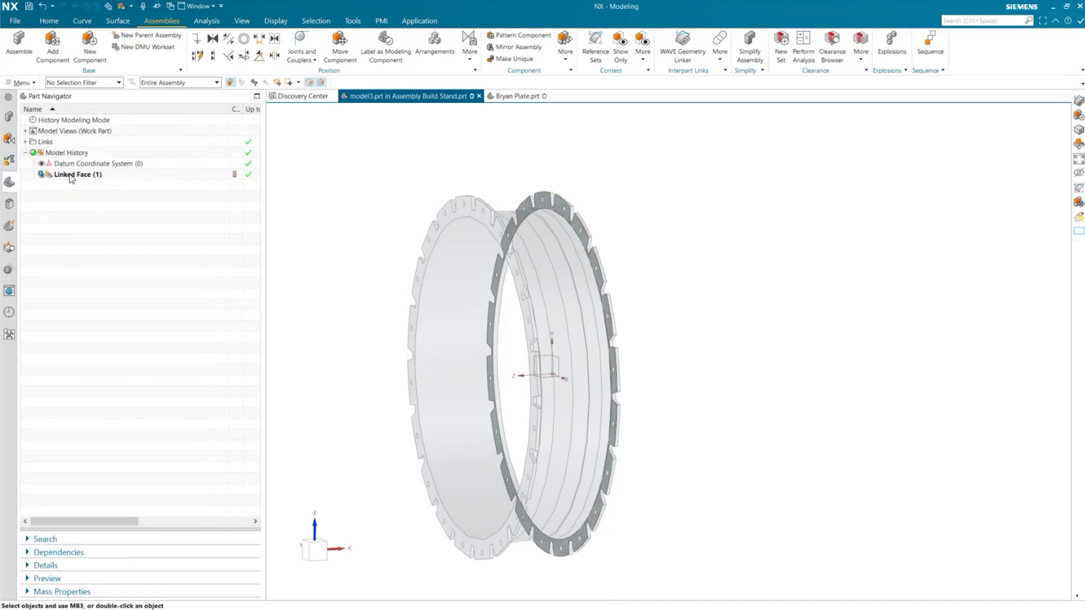
pyautogui.moveTo(71, 179)
# - Make Build Stand the work part again and delete the model3 component from the assembly
pyautogui.click(9, 117)
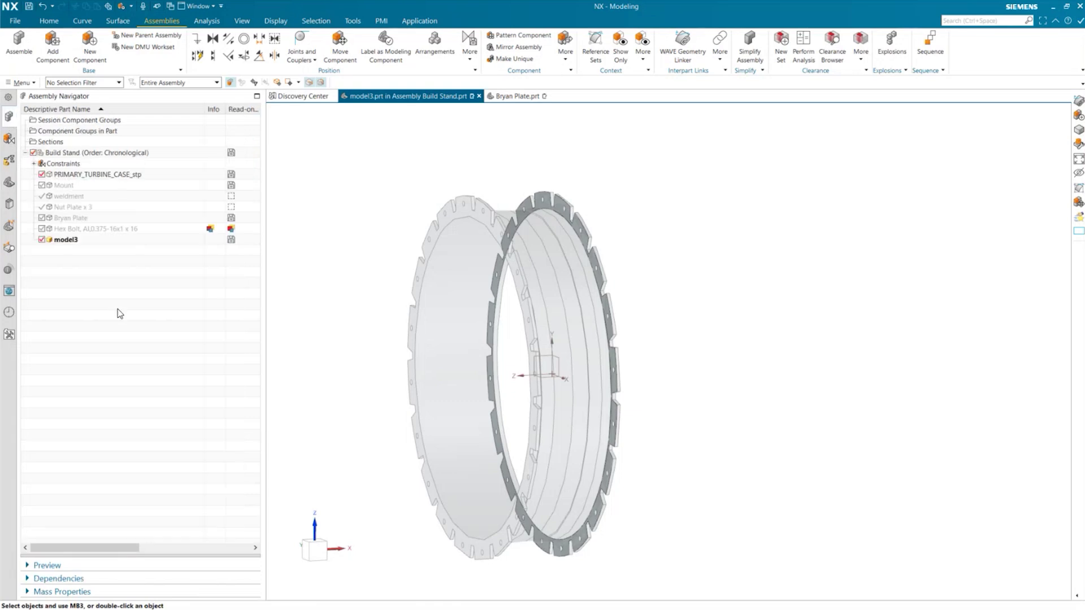
pyautogui.click(91, 244)
pyautogui.rightClick(91, 244)
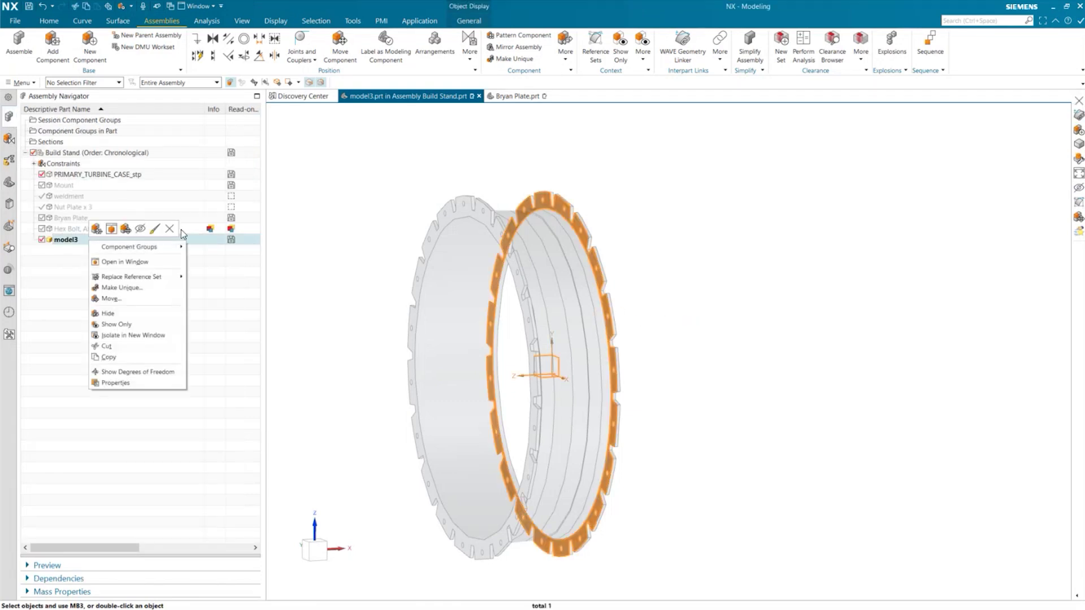
pyautogui.doubleClick(132, 153)
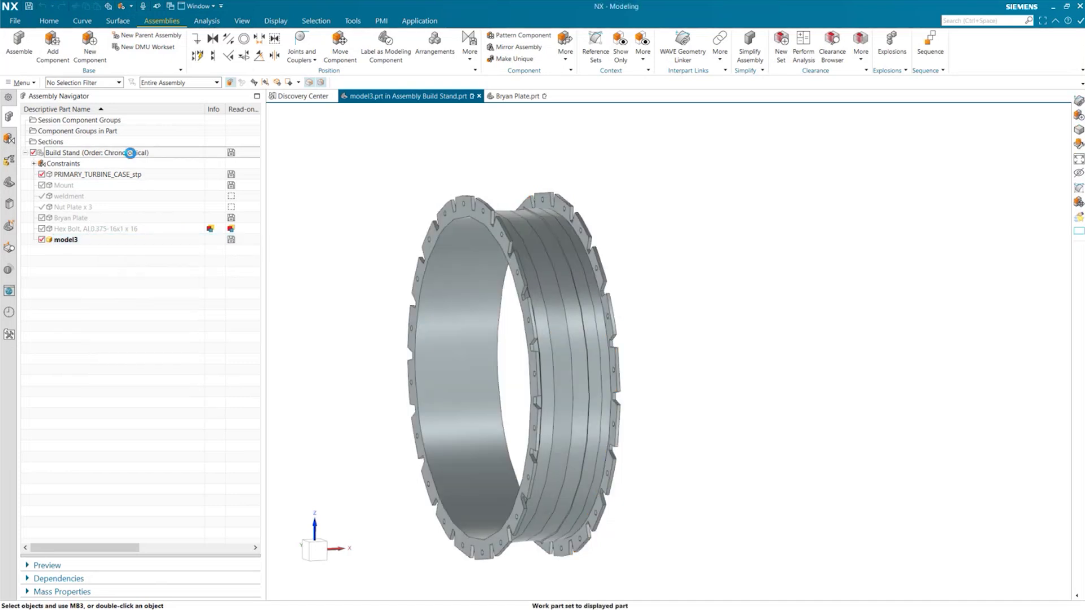
pyautogui.rightClick(101, 241)
pyautogui.click(195, 232)
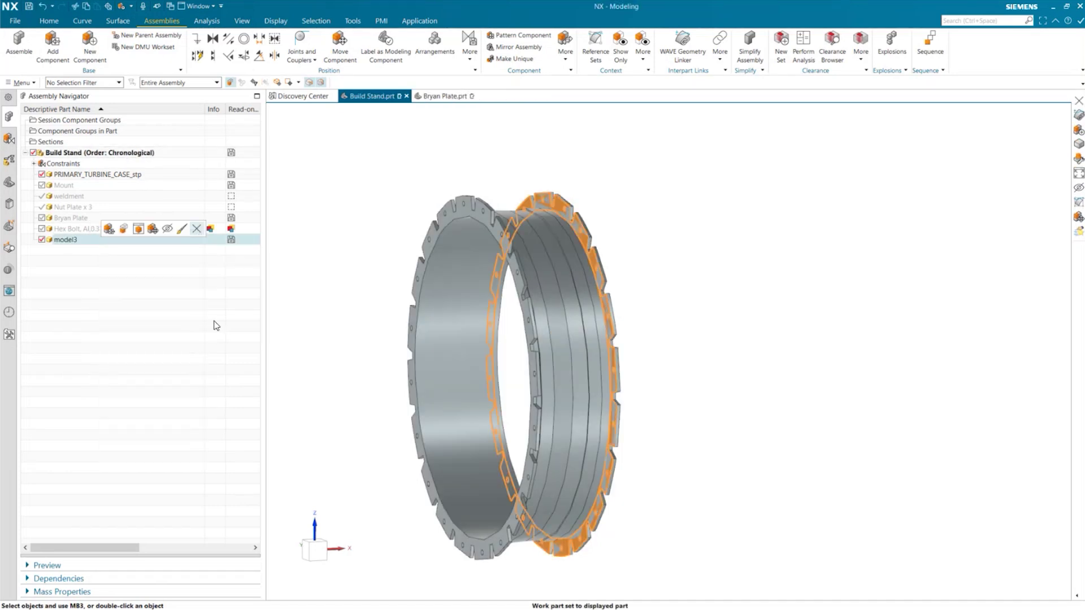
# - Create an empty new component in Build Stand, keeping the default name MODEL4
pyautogui.click(97, 51)
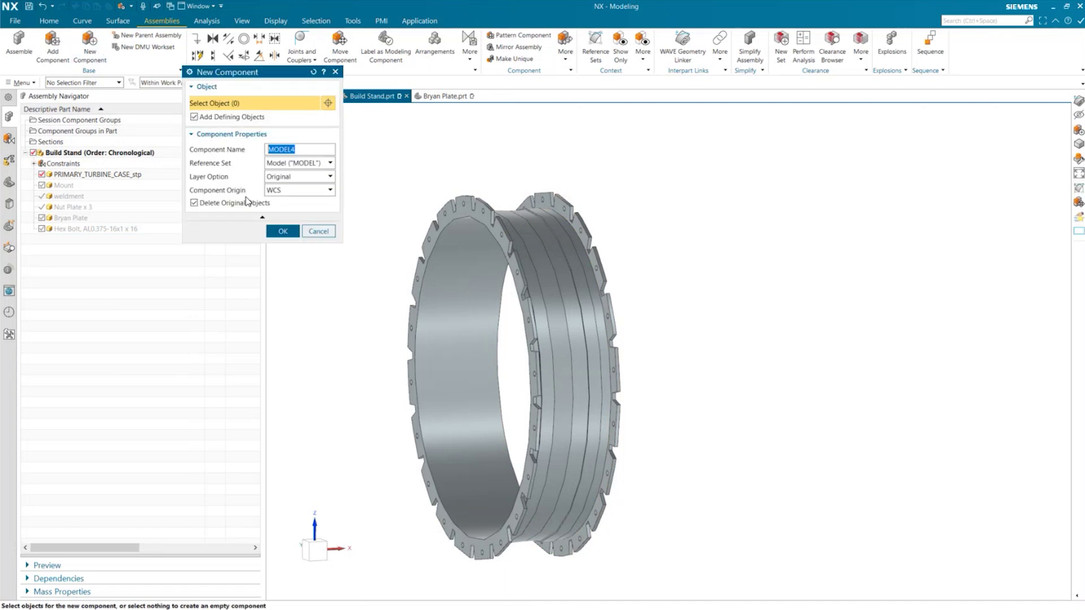
pyautogui.click(283, 232)
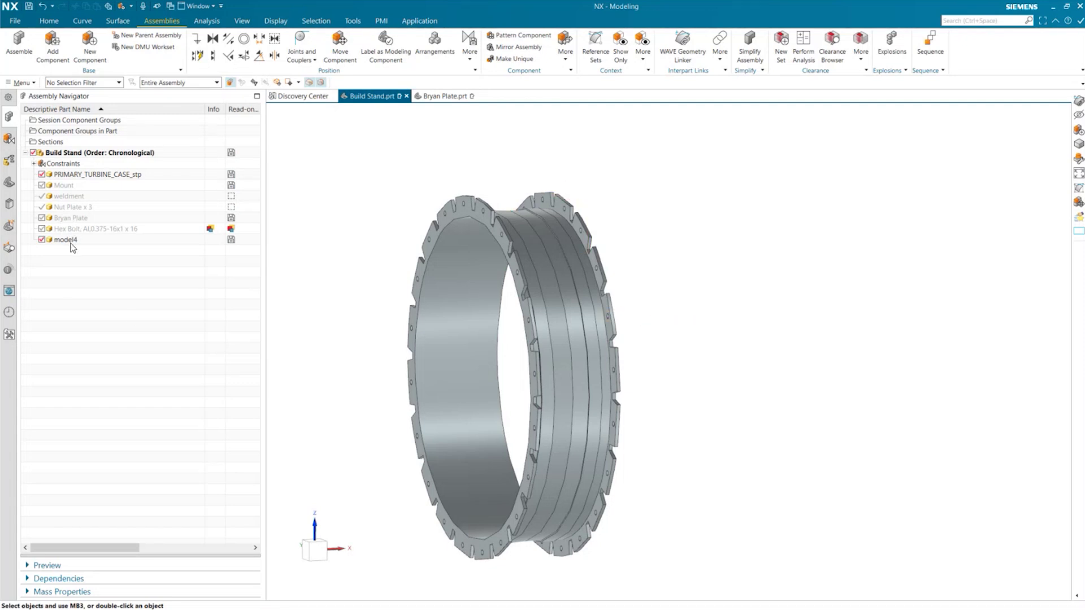
# - Reset WAVE Geometry Linker and link the turbine case's rear flange face into Build Stand with Make Context-independent off
pyautogui.click(698, 60)
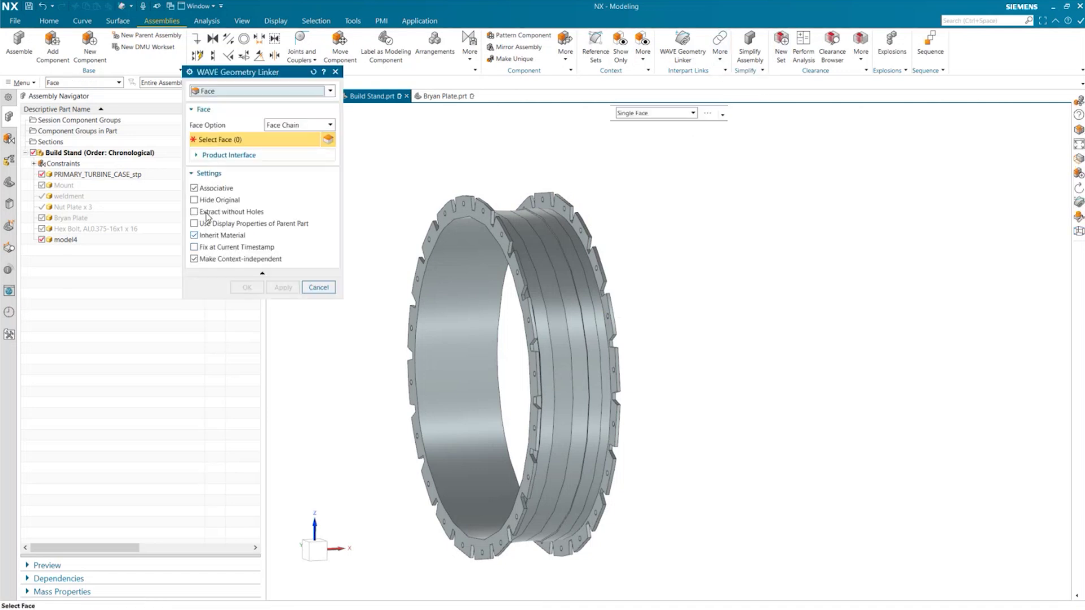
pyautogui.click(313, 72)
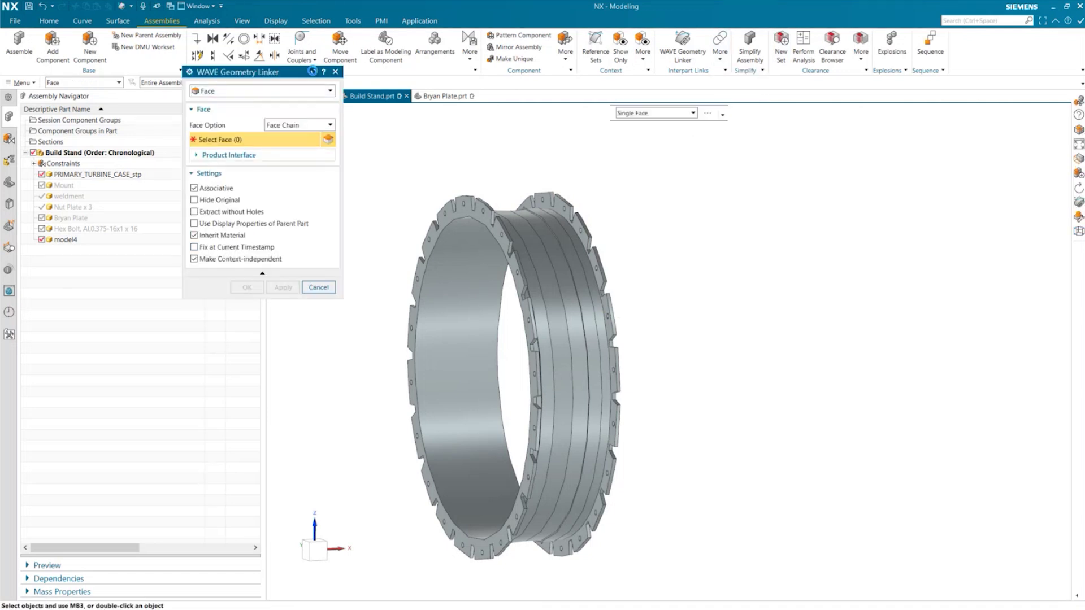
pyautogui.click(255, 91)
pyautogui.click(217, 144)
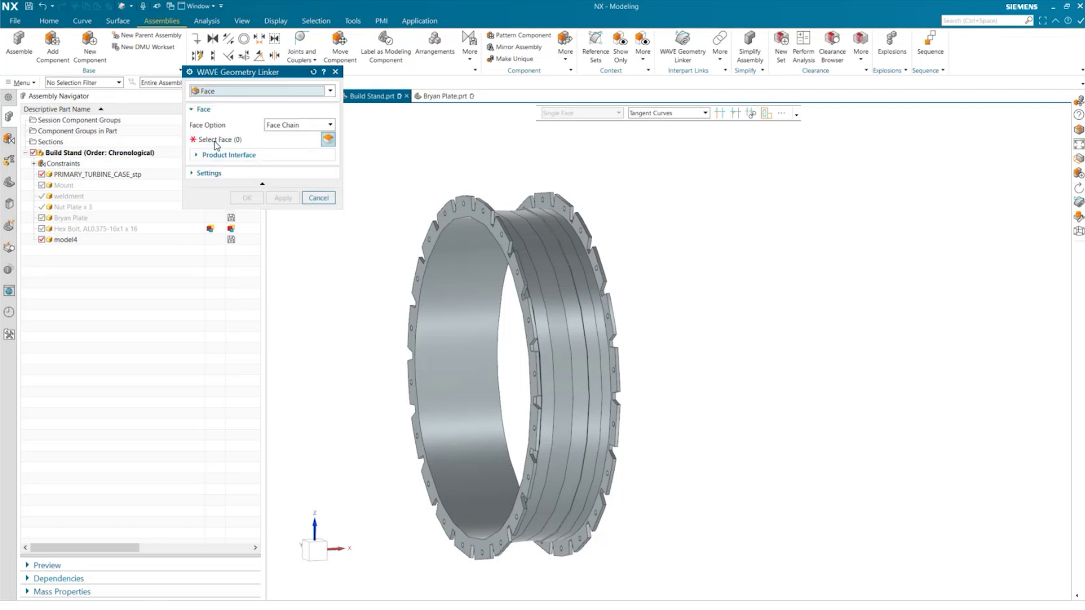
pyautogui.click(210, 173)
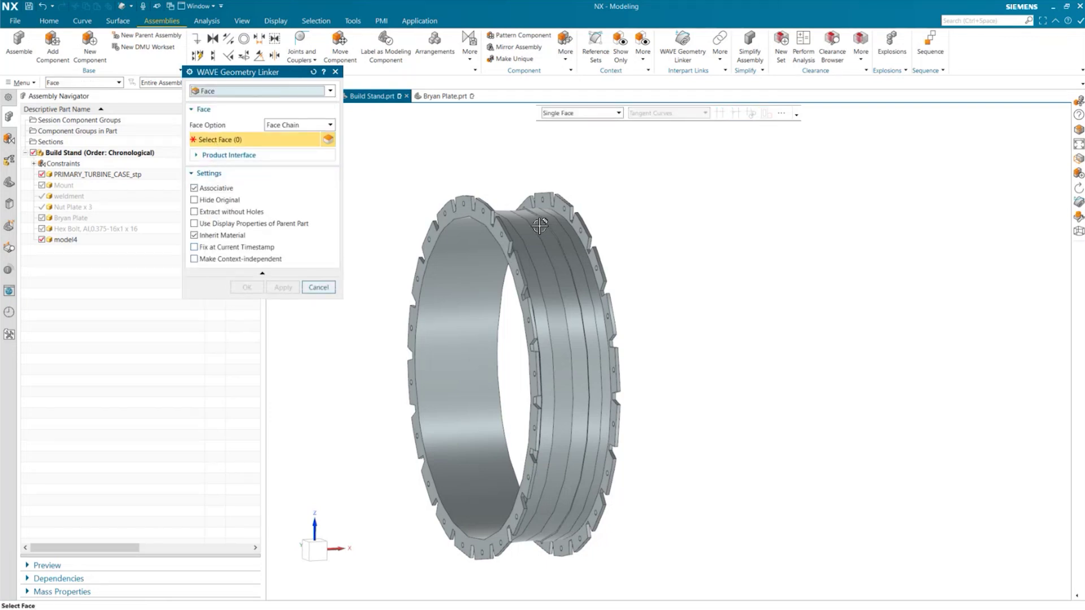
pyautogui.click(553, 206)
pyautogui.click(245, 288)
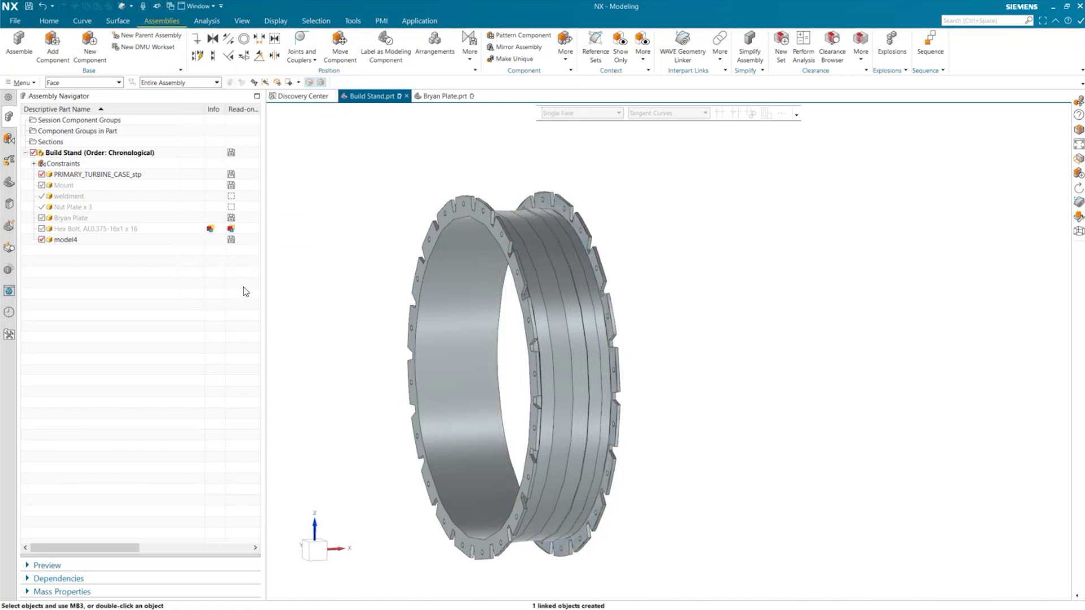
# - Make model4 the work part and link the rear flange face from PRIMARY_TURBINE_CASE_STP into it with Make Context-independent off
pyautogui.doubleClick(84, 240)
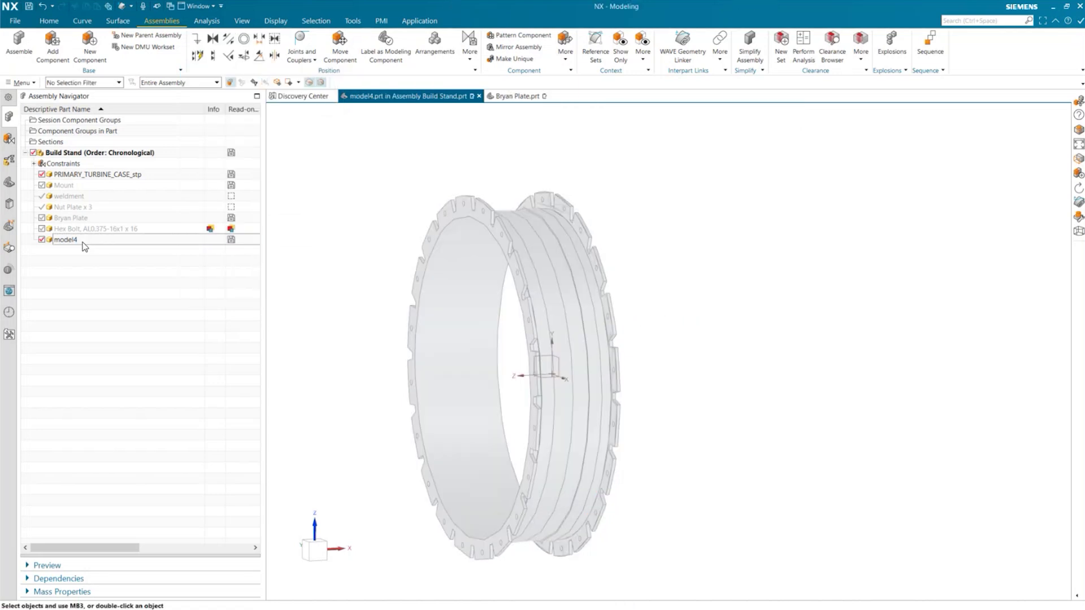
pyautogui.click(8, 183)
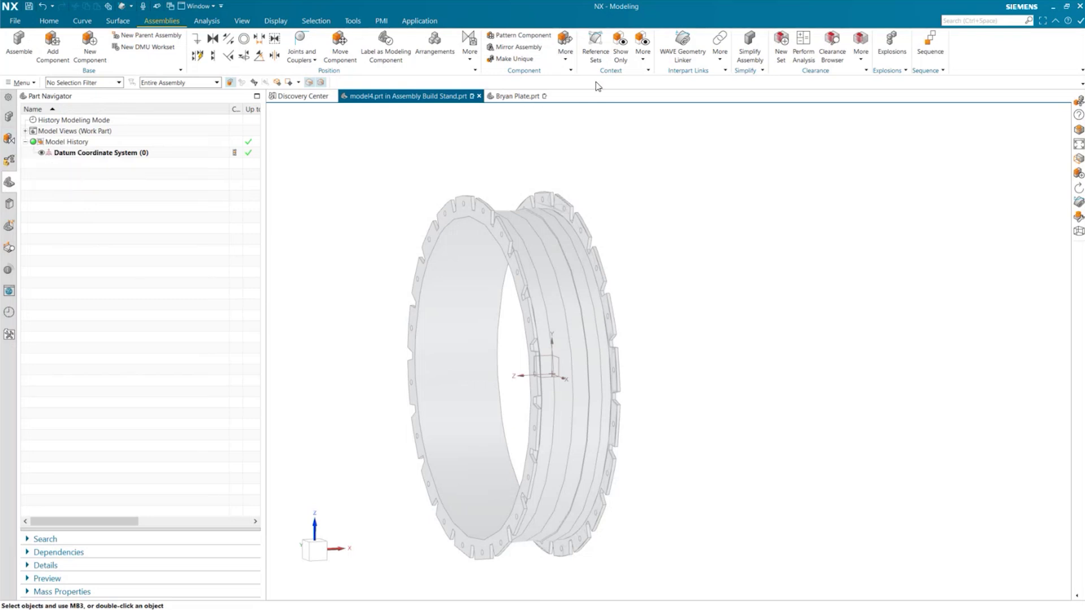
pyautogui.click(699, 51)
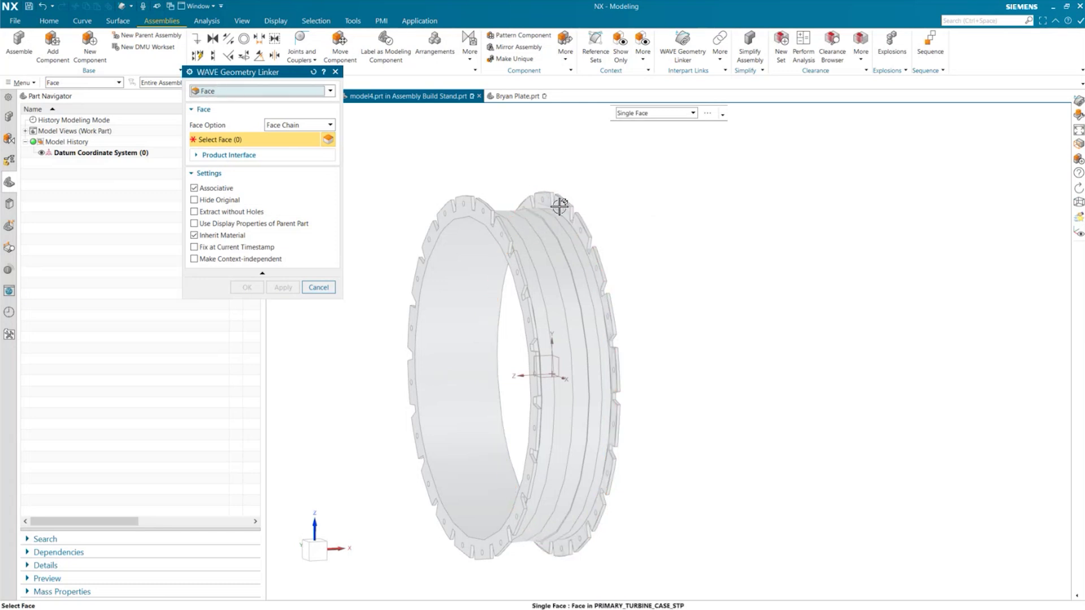
pyautogui.moveTo(560, 210)
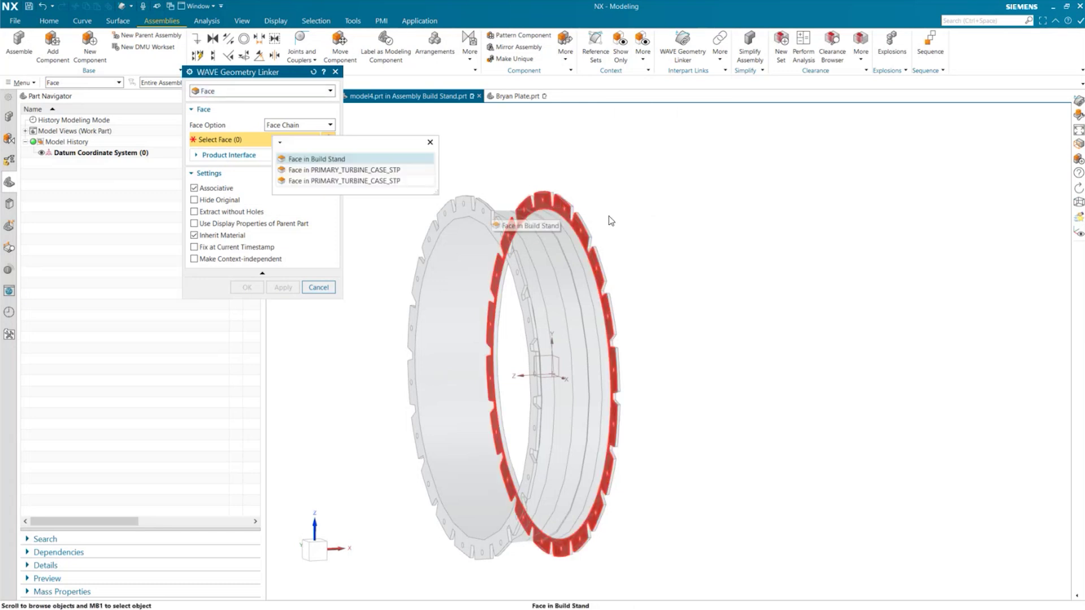
pyautogui.click(375, 176)
pyautogui.click(255, 291)
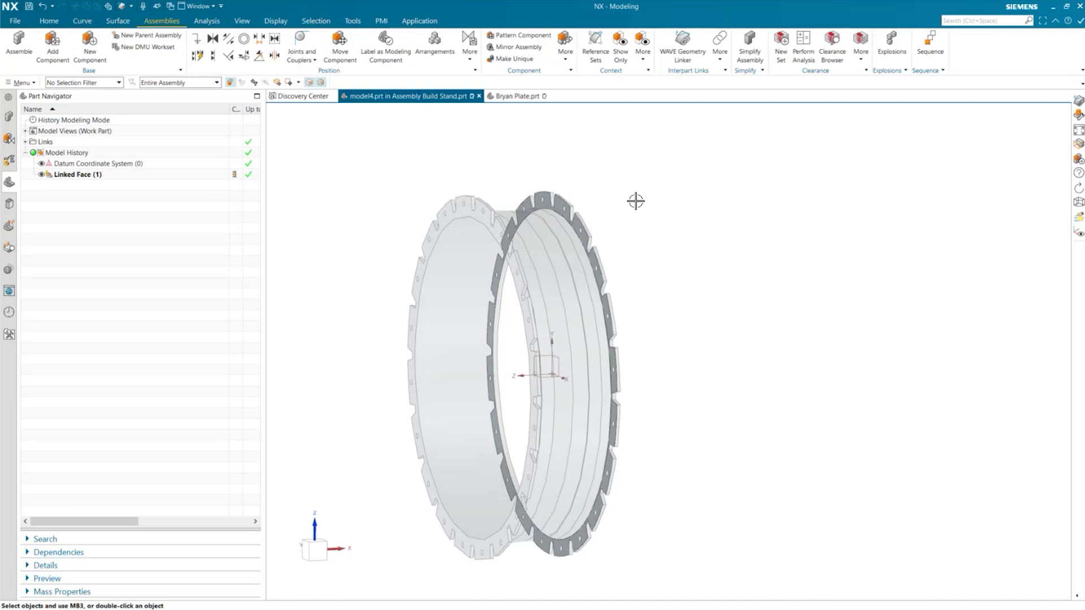
# - Return from model4's history to the assembly structure and make Build Stand the work part
pyautogui.click(117, 332)
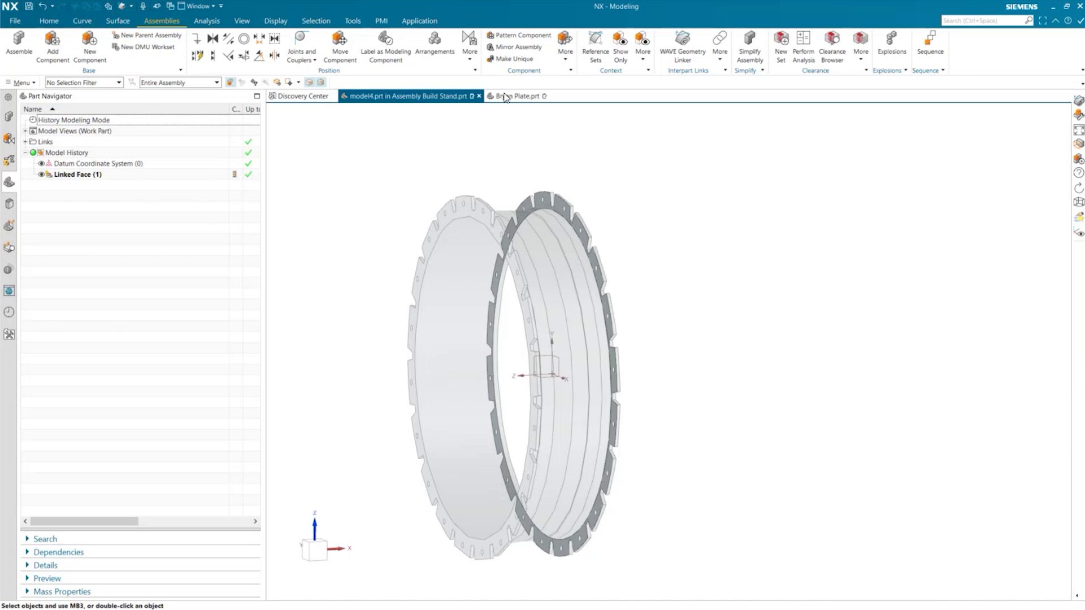
pyautogui.click(9, 125)
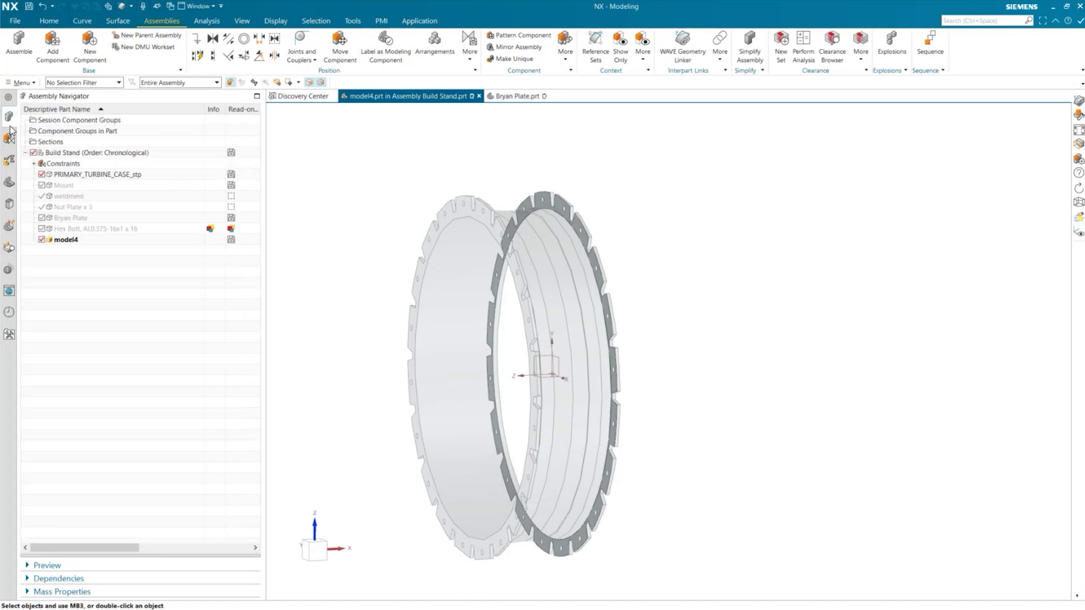
pyautogui.doubleClick(64, 153)
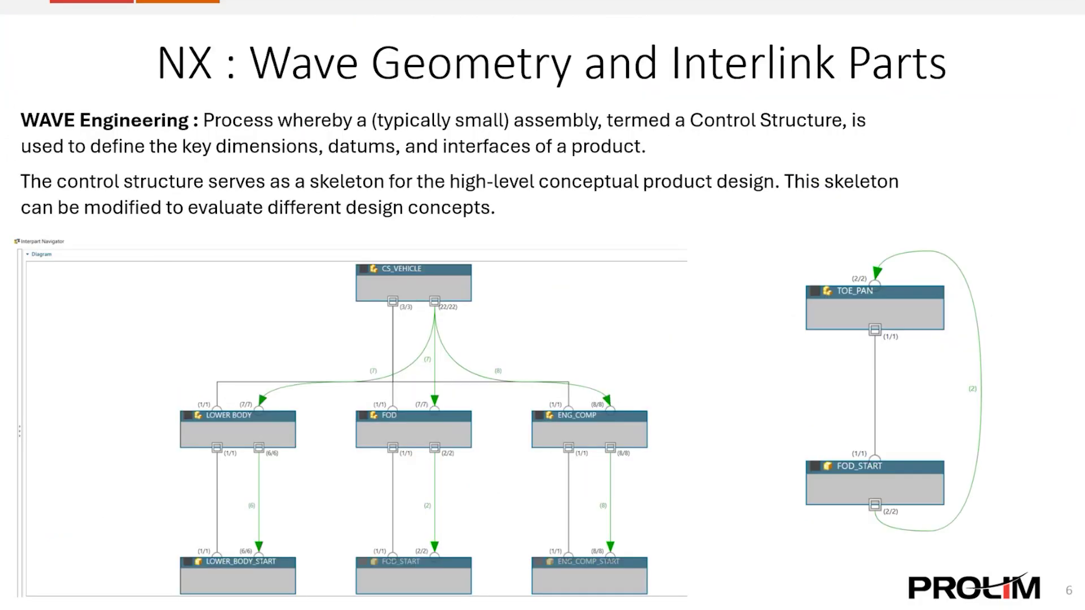
pyautogui.press('Right')
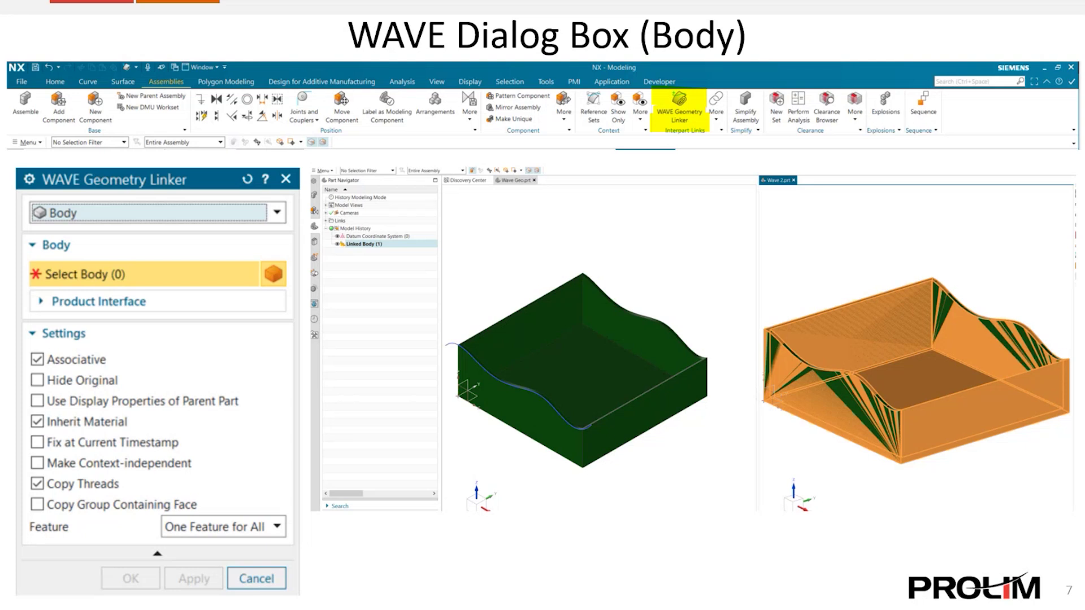
pyautogui.press('Right')
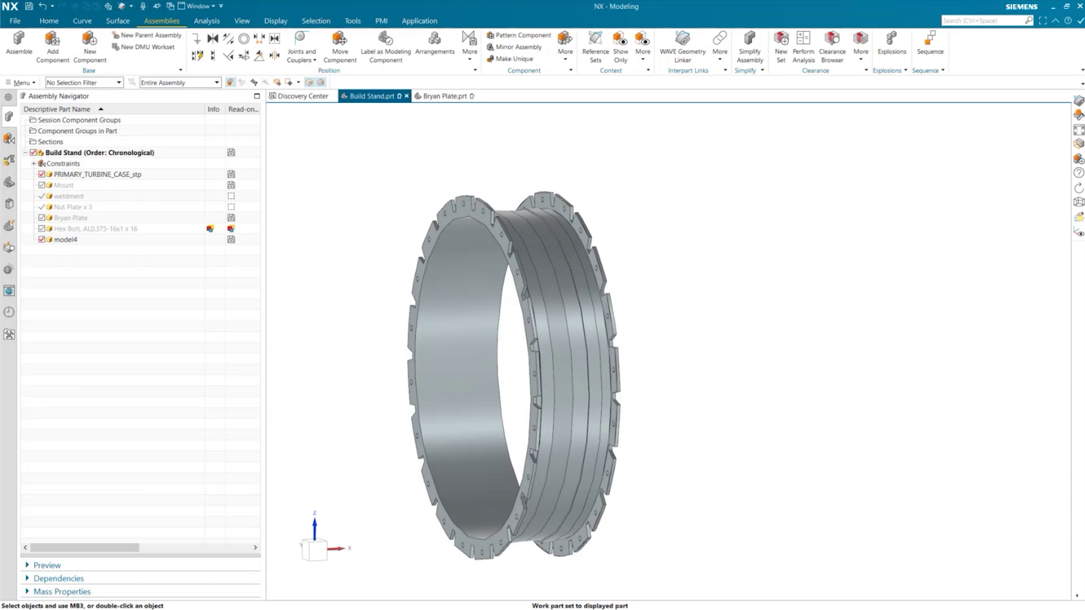
# - Close all open parts while keeping the session running
pyautogui.click(15, 20)
pyautogui.moveTo(25, 65)
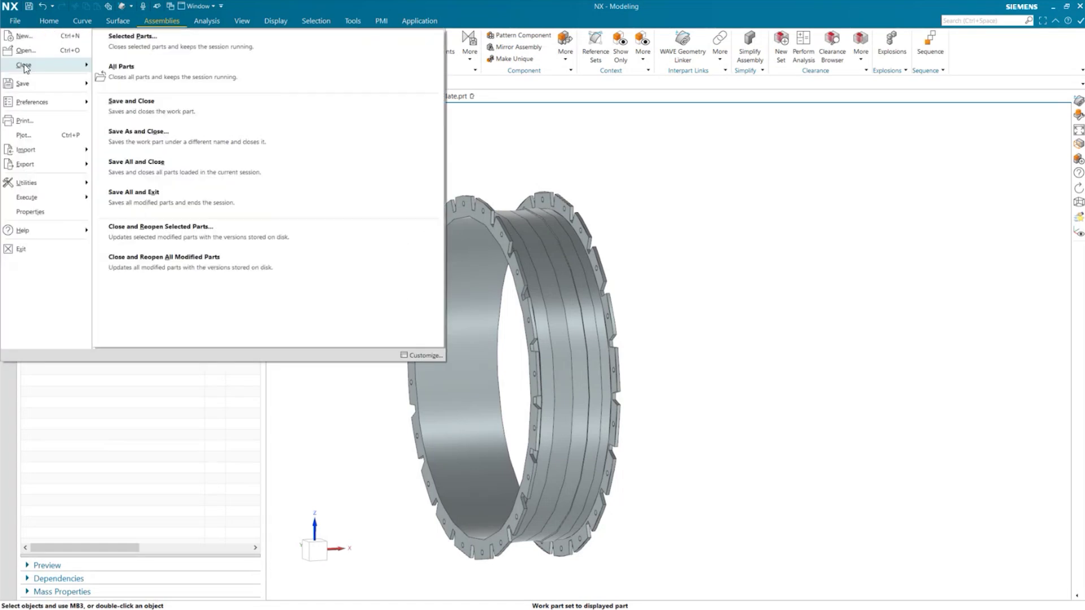
pyautogui.click(121, 67)
pyautogui.click(551, 363)
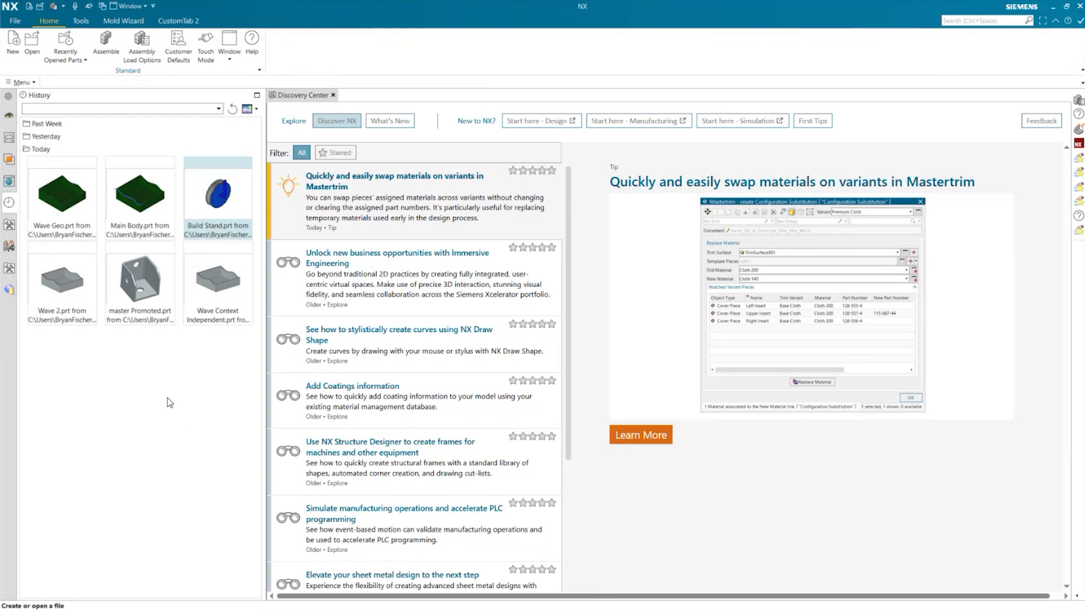
# - Open Wave Geo, Wave Context Independent and Wave 2 from the recent files, and return to Wave Geo's assembly structure
pyautogui.click(52, 200)
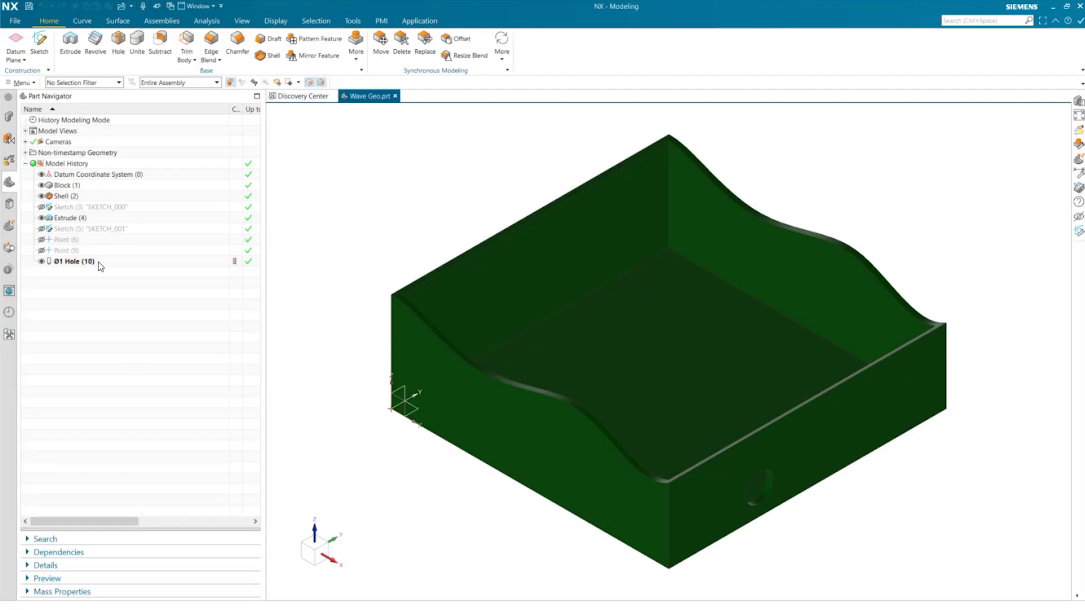
pyautogui.click(9, 314)
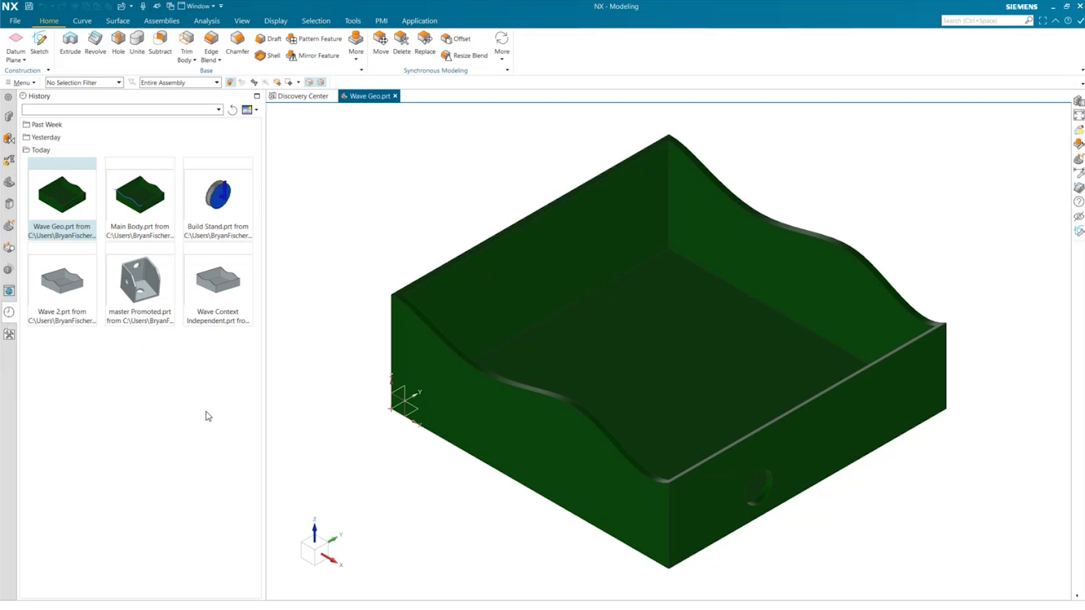
pyautogui.click(218, 281)
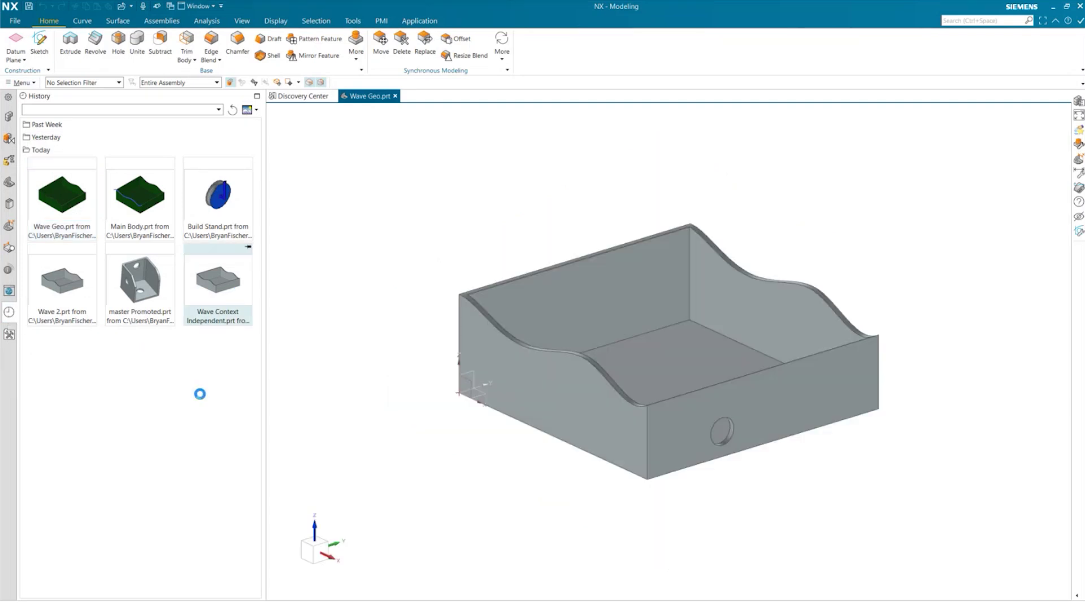
pyautogui.click(62, 281)
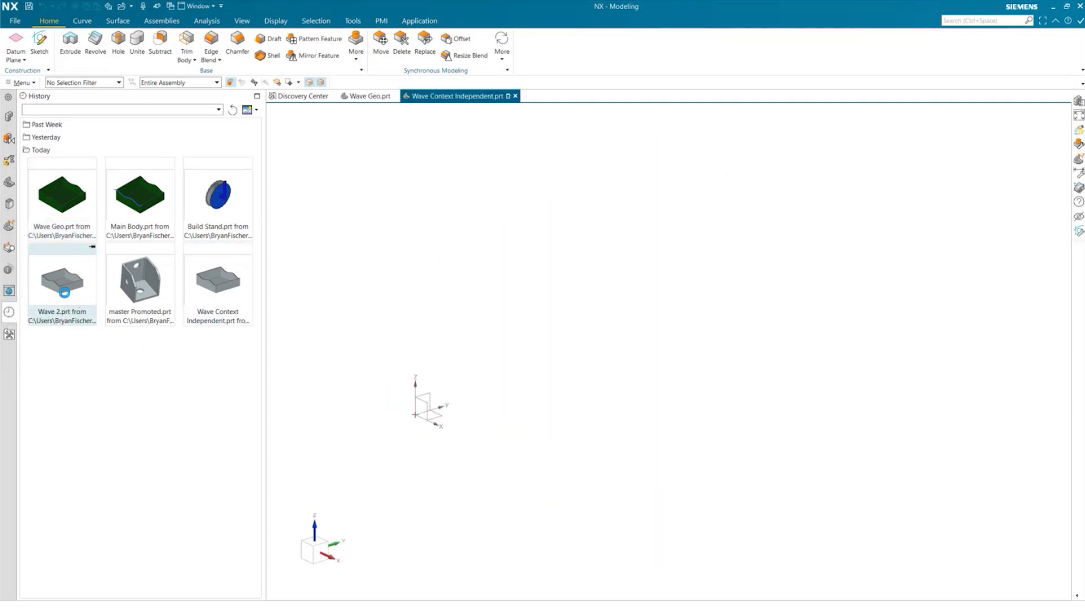
pyautogui.click(369, 96)
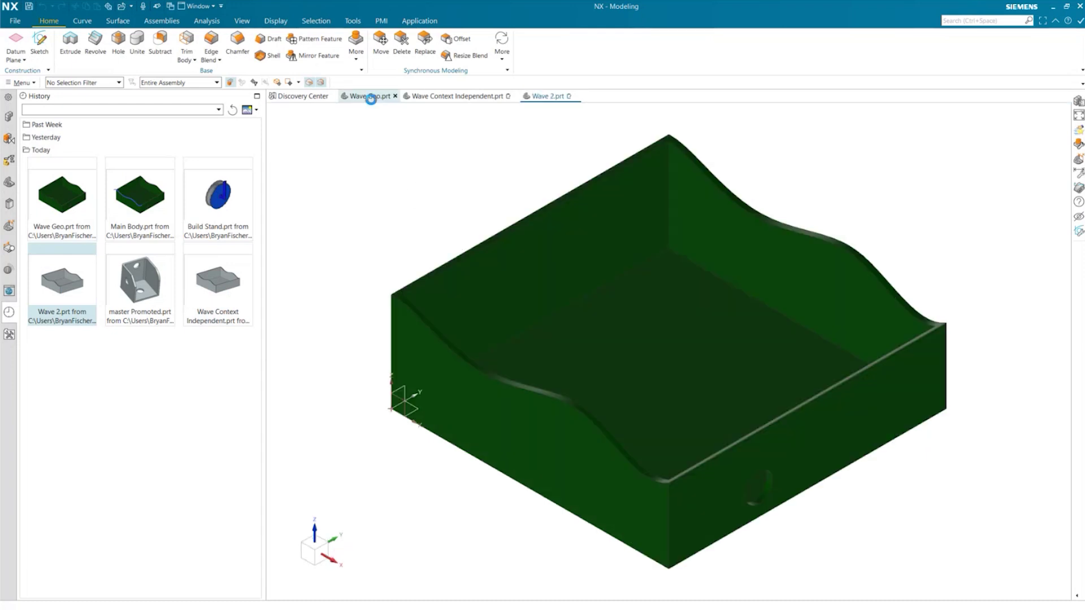
pyautogui.click(8, 116)
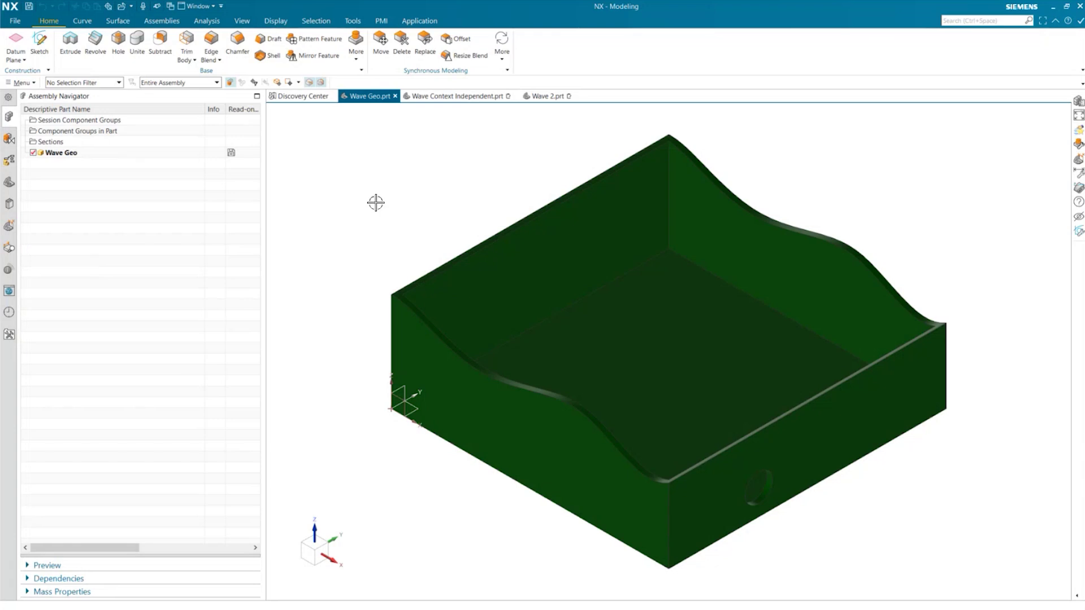
# - Switch to Wave 2 and examine the Wave Geo component in its assembly structure
pyautogui.click(536, 102)
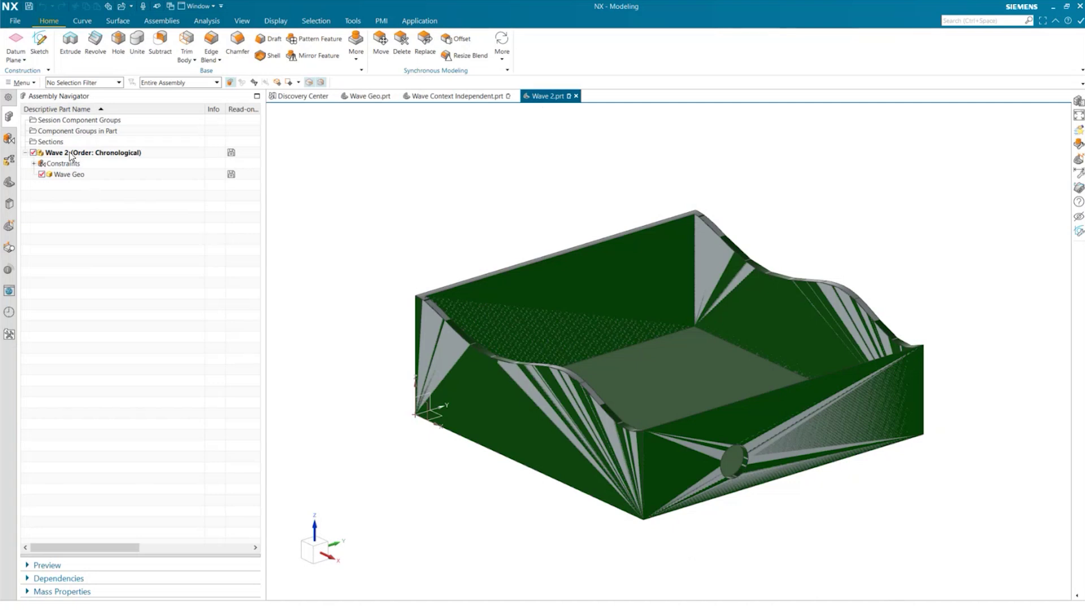
pyautogui.click(69, 176)
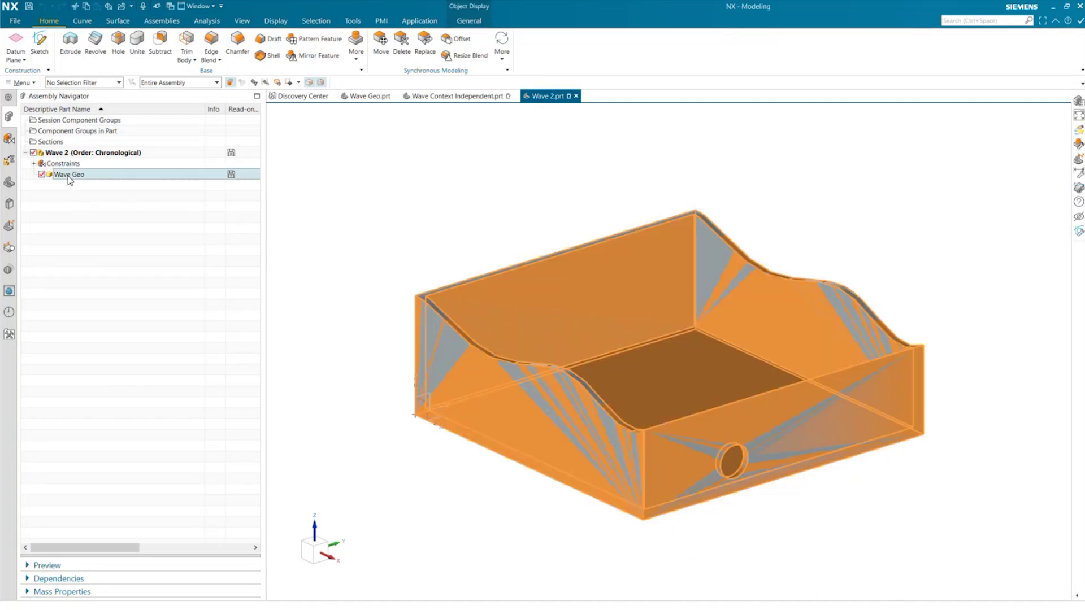
pyautogui.click(91, 284)
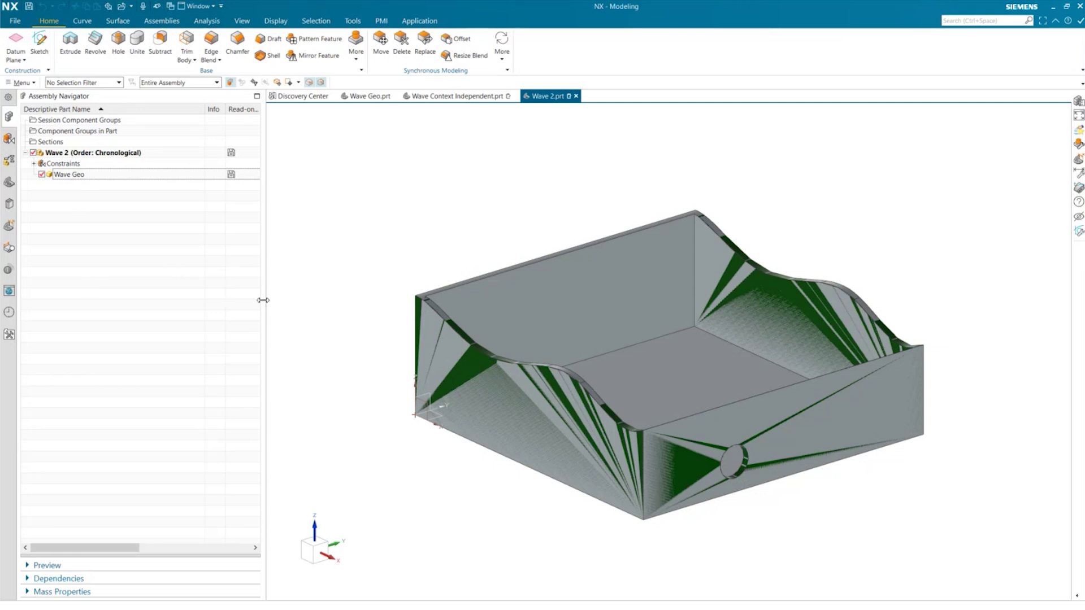
# - Update Wave 2's mass properties and compare the mass of the assembly with that of its Wave Geo component
pyautogui.moveTo(263, 300); pyautogui.dragTo(636, 305)
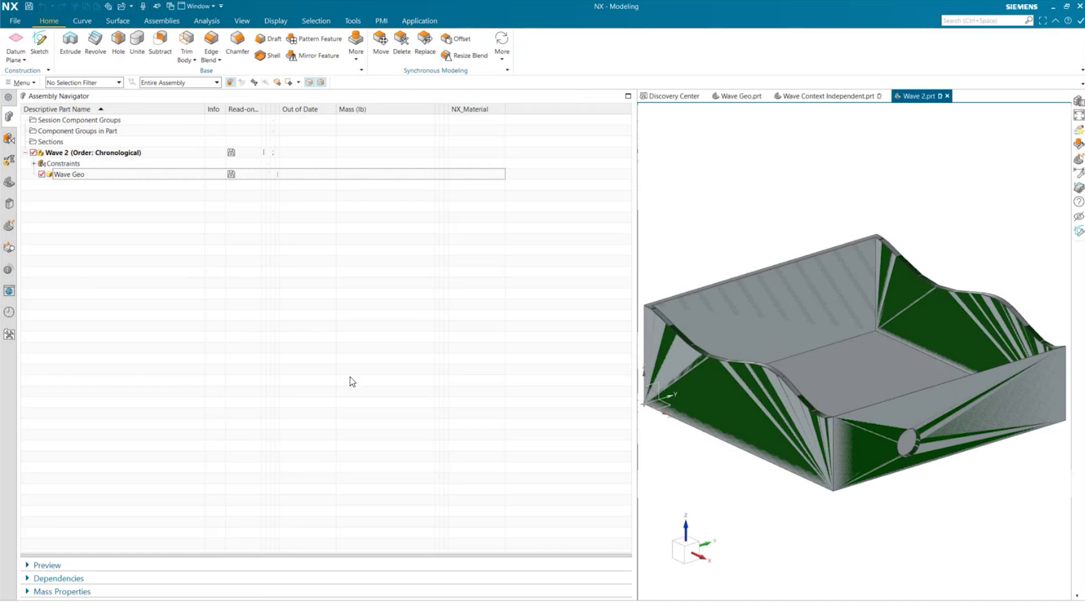
pyautogui.click(215, 21)
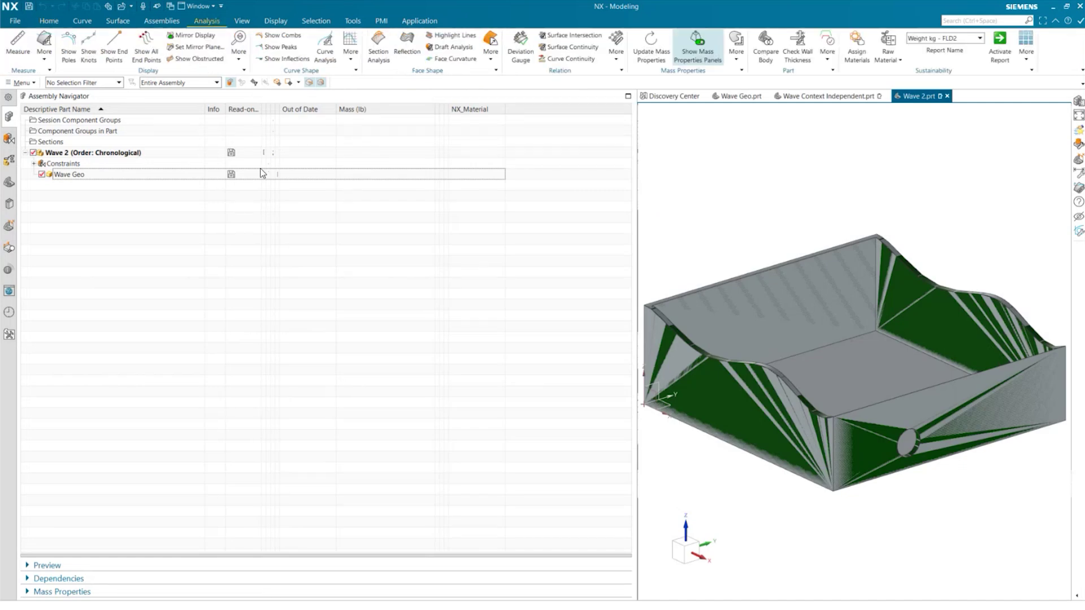
pyautogui.click(657, 48)
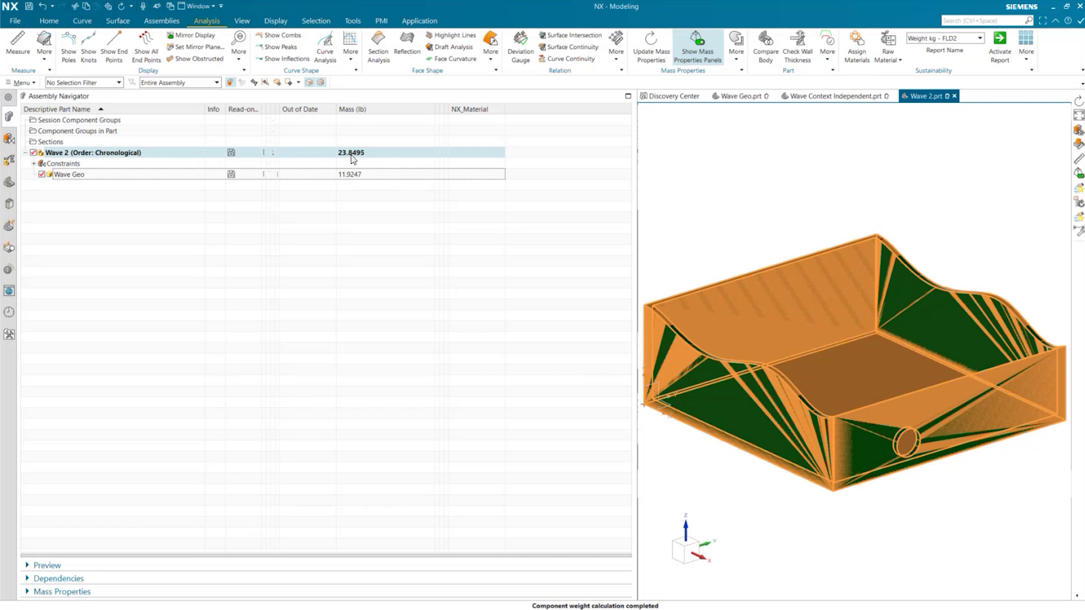
pyautogui.click(254, 290)
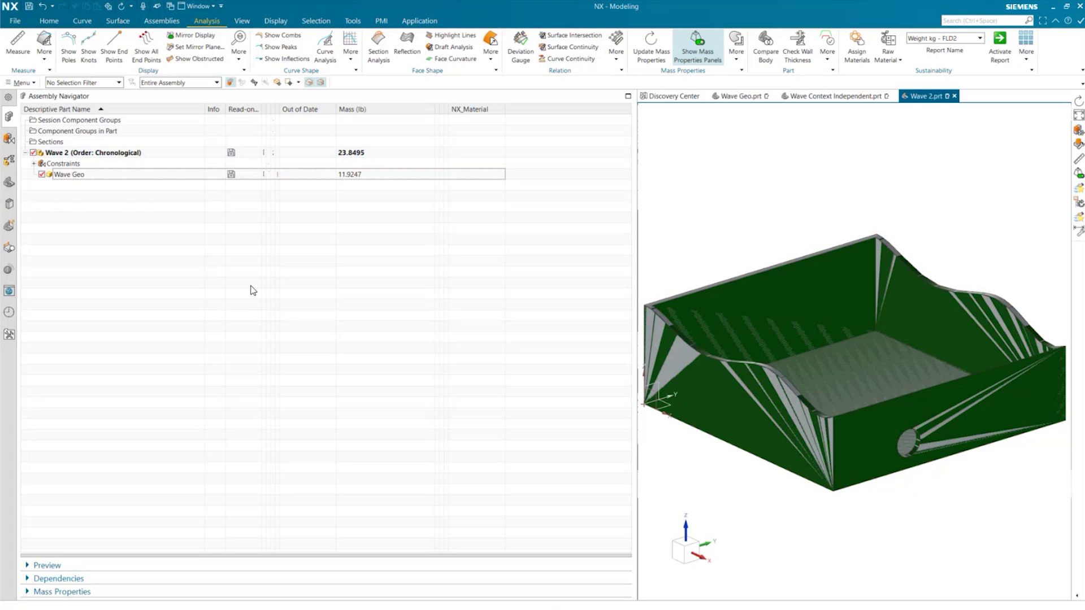
pyautogui.moveTo(636, 280); pyautogui.dragTo(282, 296)
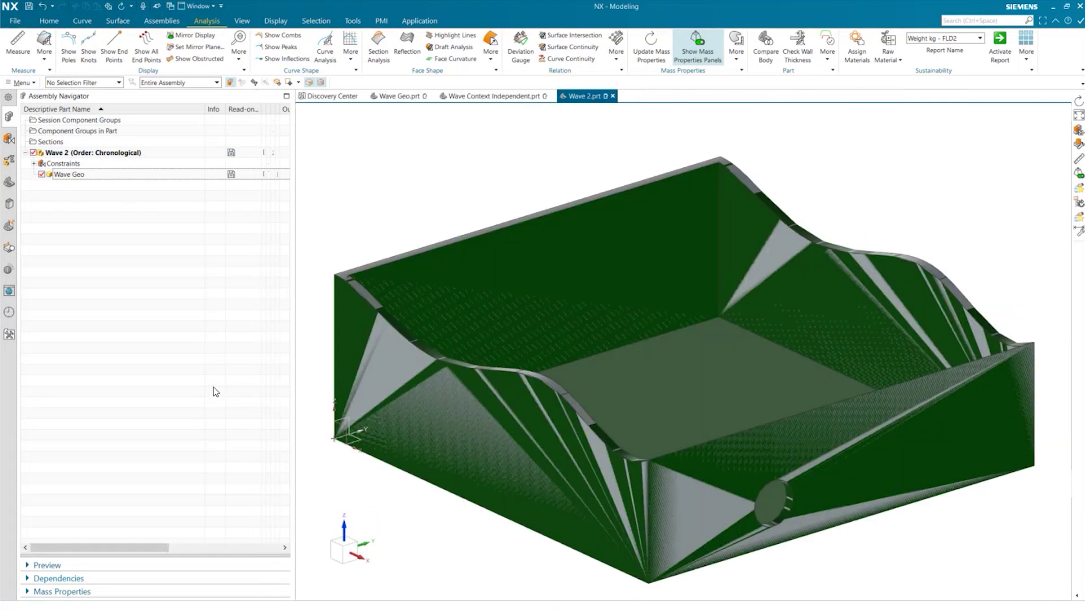
# - Delete the Wave Geo component and the linked body from Wave 2, then check the model history and assembly structure
pyautogui.press('Delete')
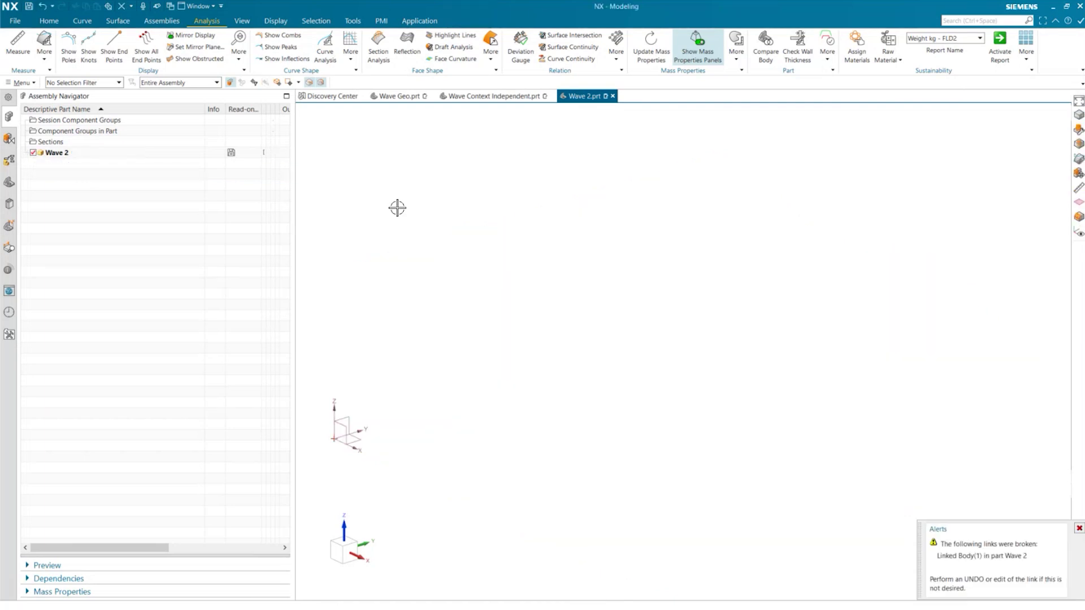
pyautogui.click(1079, 528)
pyautogui.click(8, 182)
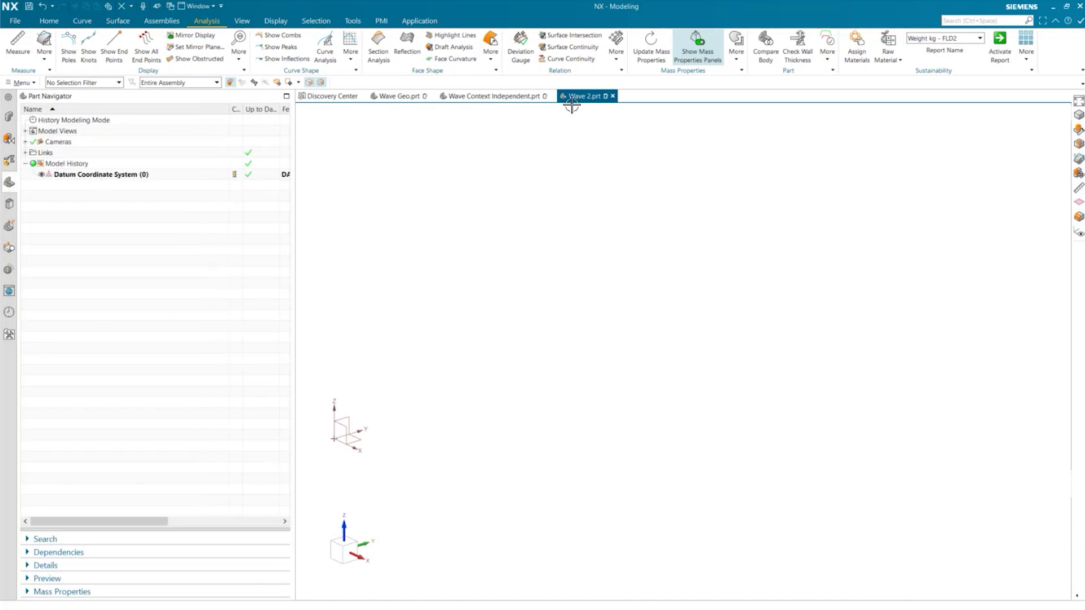
pyautogui.click(8, 117)
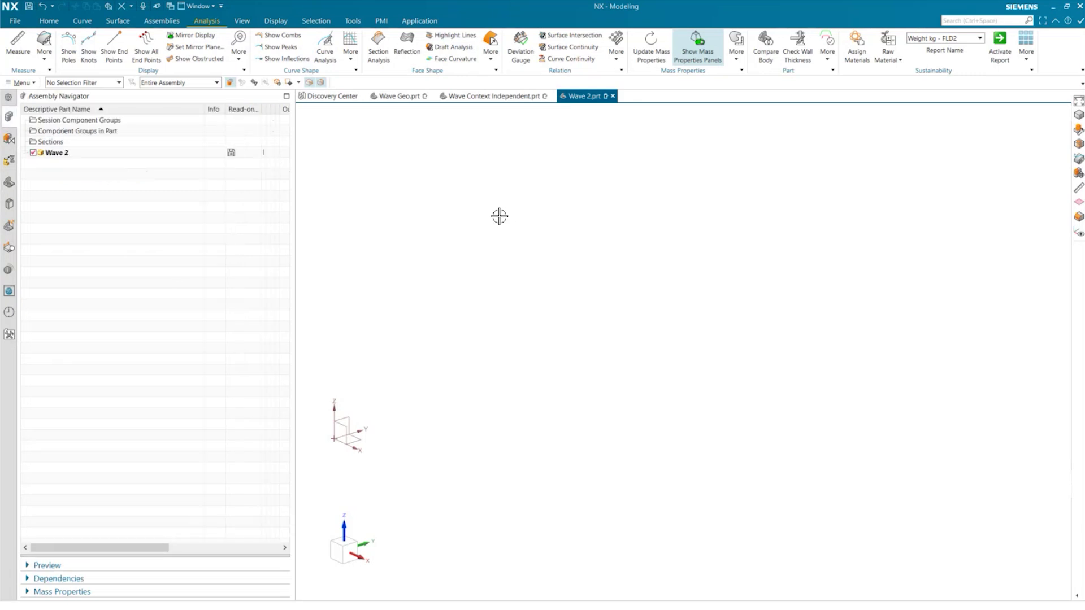
# - Add Wave Geo.prt to Wave 2 as one component at the absolute location, using the Model reference set and original layer
pyautogui.moveTo(397, 101)
pyautogui.click(161, 21)
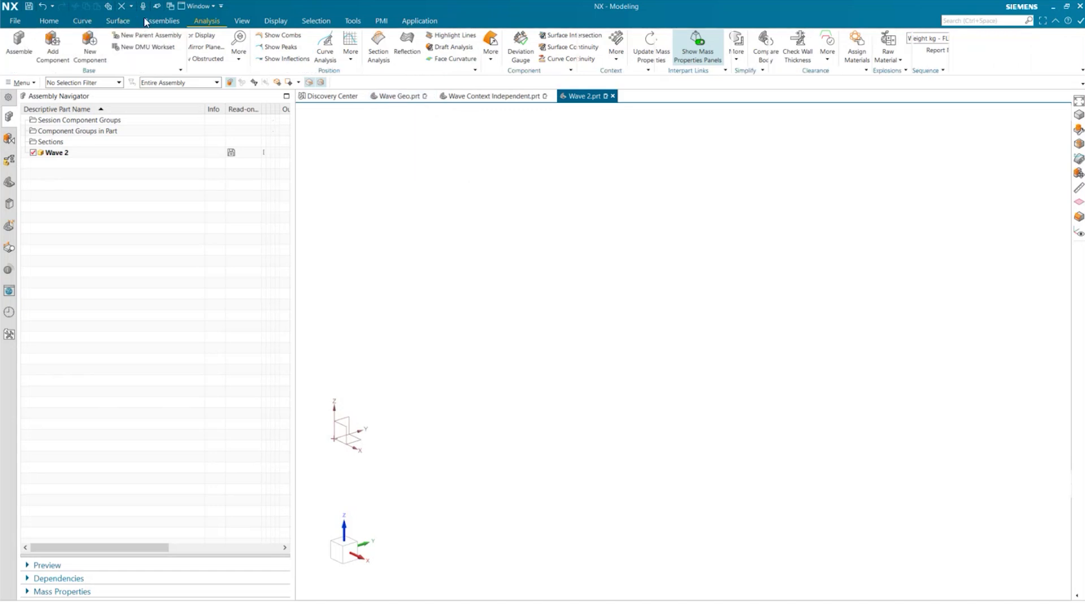
pyautogui.click(63, 55)
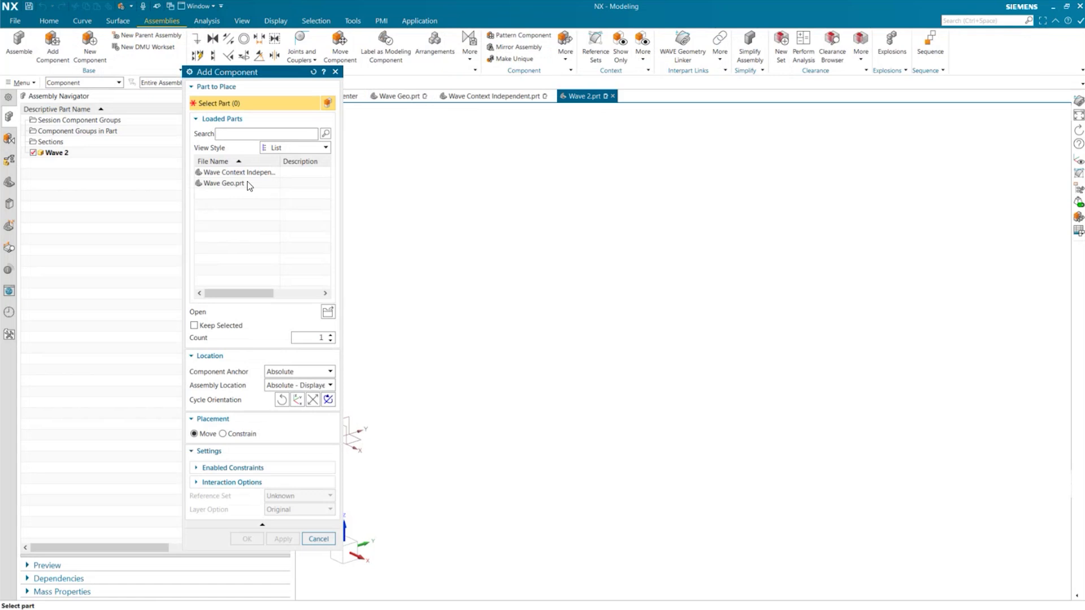
pyautogui.click(249, 185)
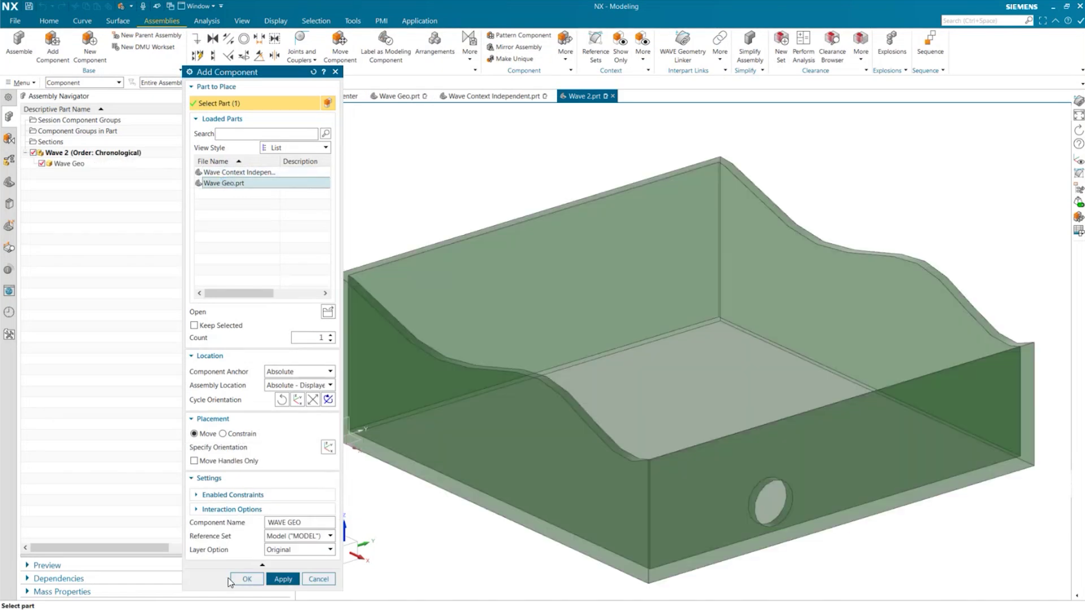
pyautogui.click(240, 580)
pyautogui.click(480, 332)
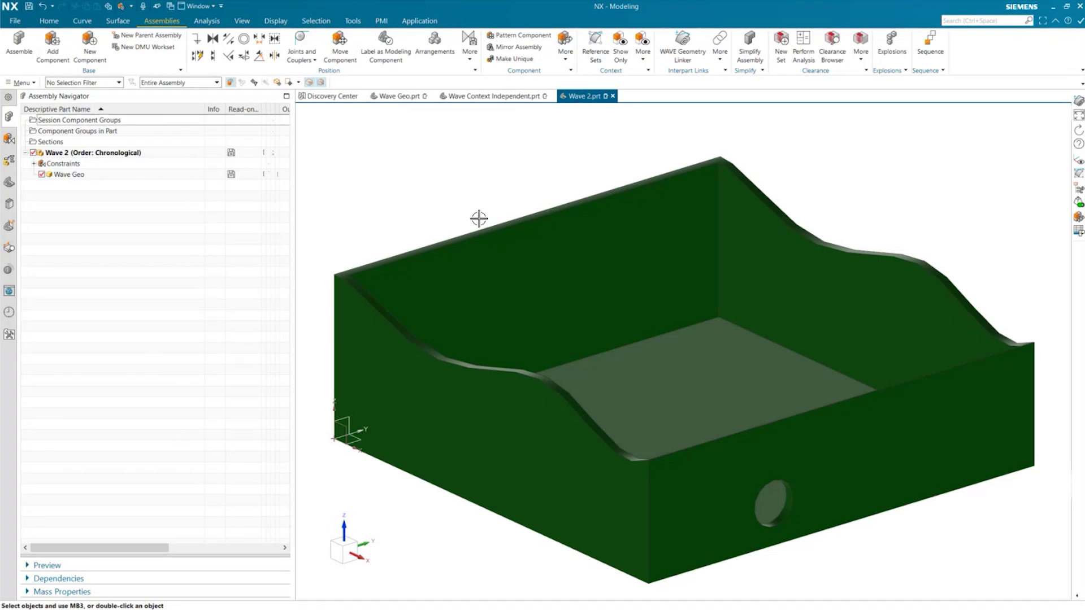
# - Link Wave Geo's solid body into Wave 2 with WAVE Geometry Linker as one associative feature for all bodies, with Make Context-independent off
pyautogui.click(678, 54)
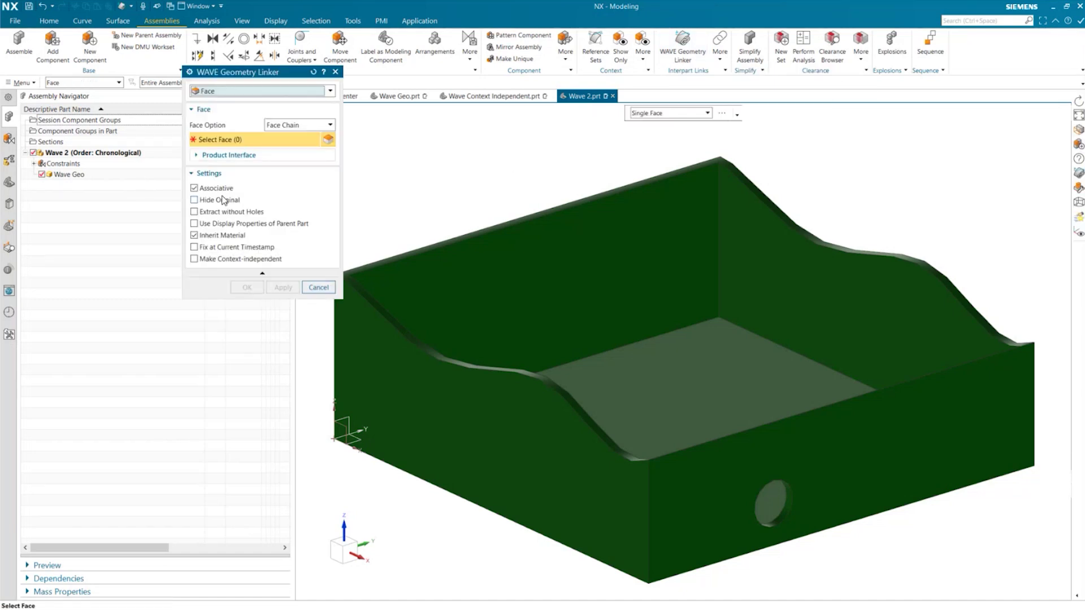
pyautogui.click(260, 92)
pyautogui.click(218, 163)
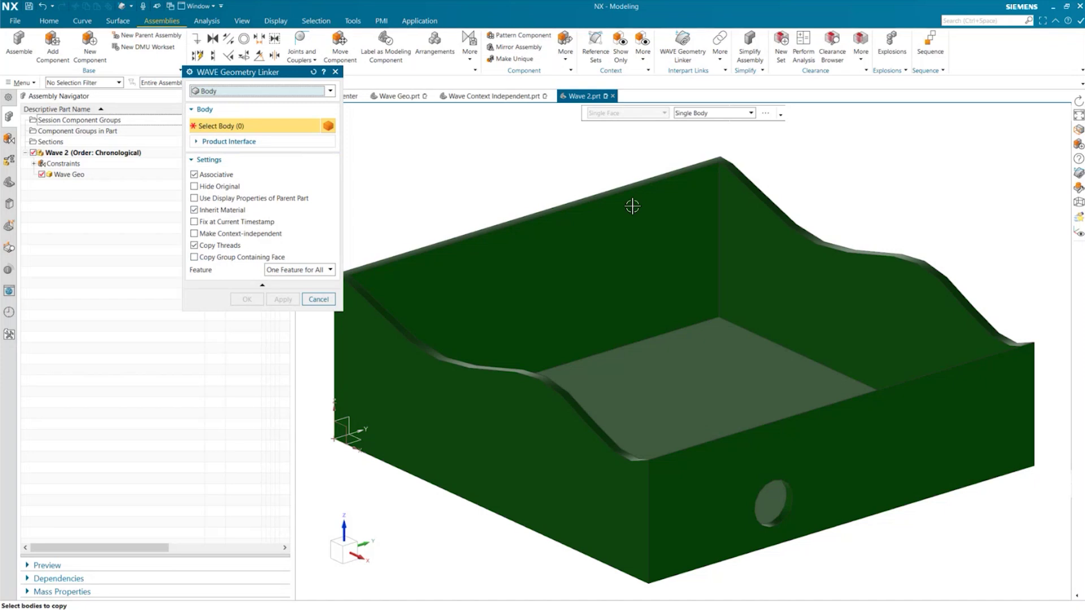
pyautogui.click(852, 340)
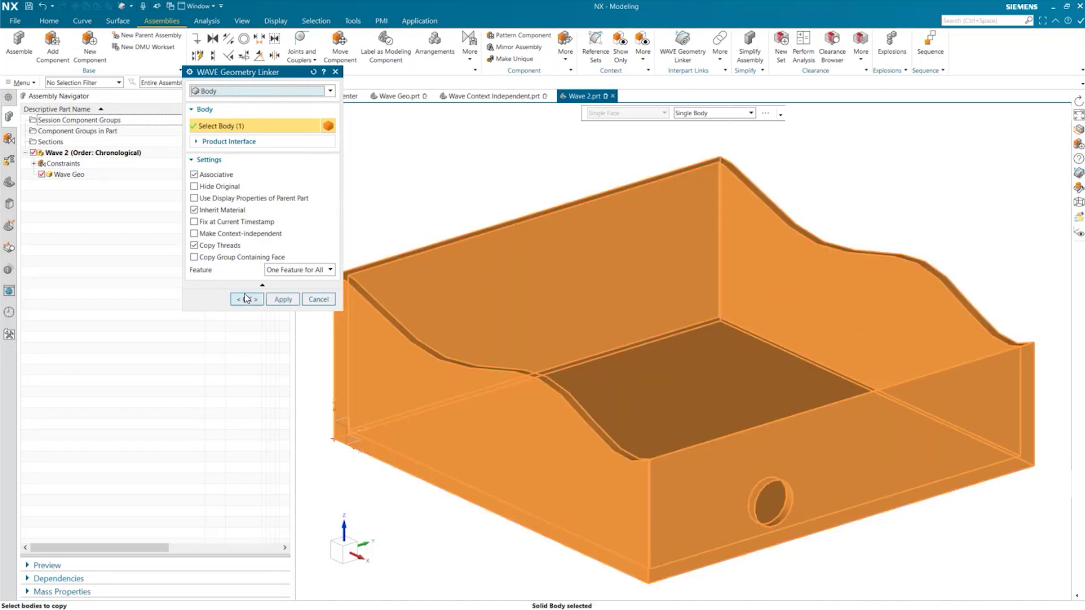
pyautogui.click(293, 273)
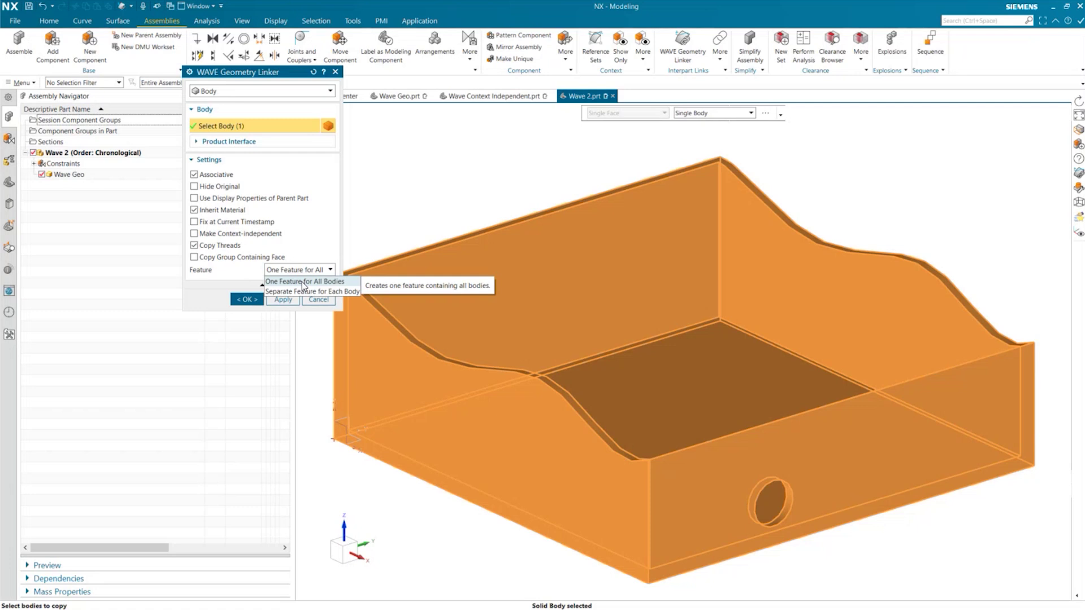
pyautogui.click(302, 282)
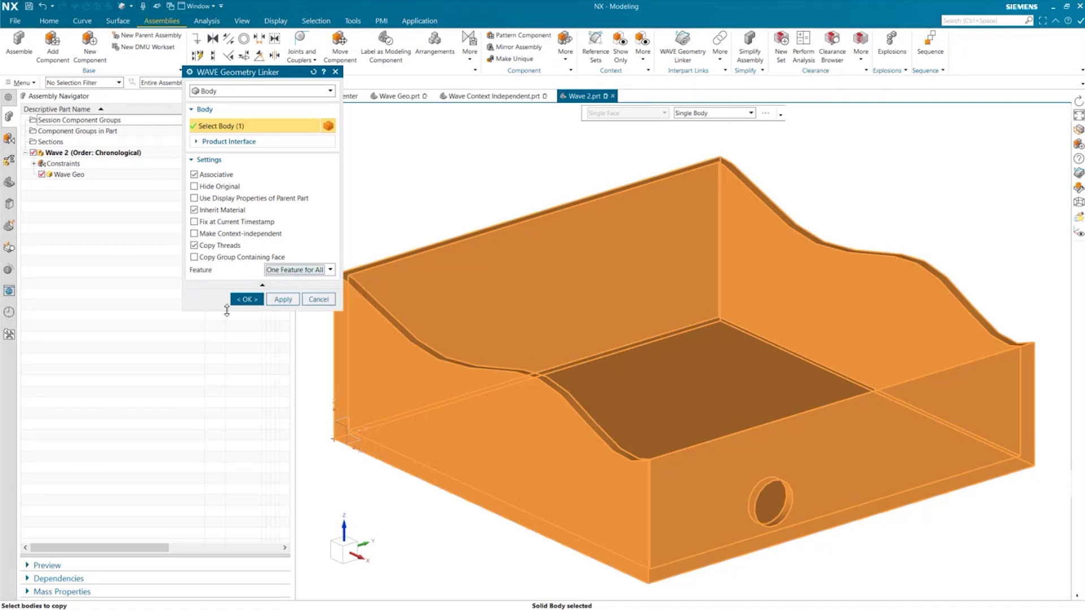
pyautogui.click(249, 300)
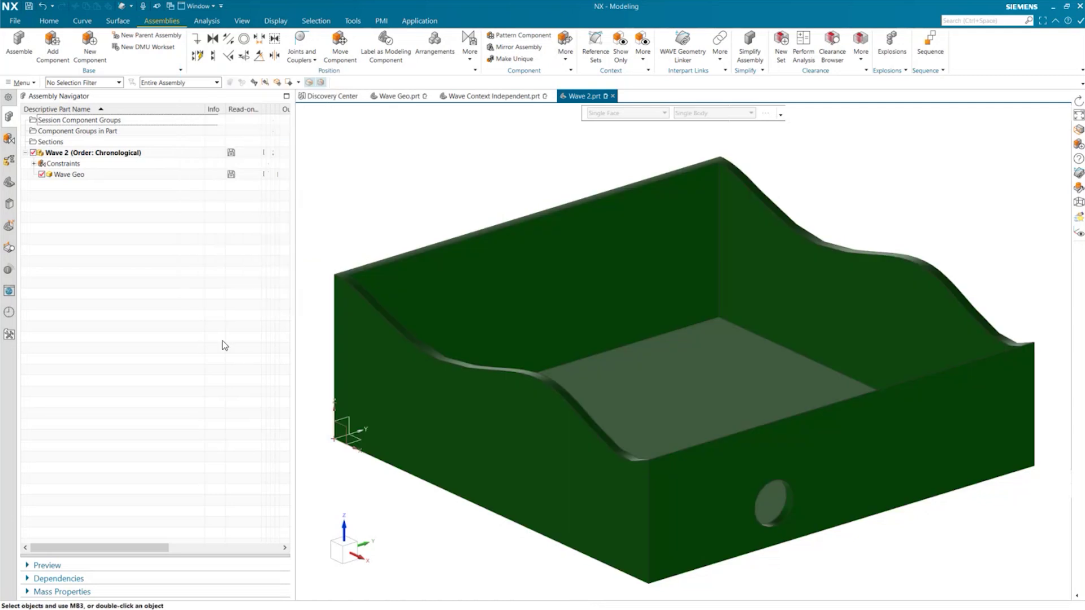
# - Examine the new linked body in Wave 2's model history and return to the assembly structure
pyautogui.click(9, 182)
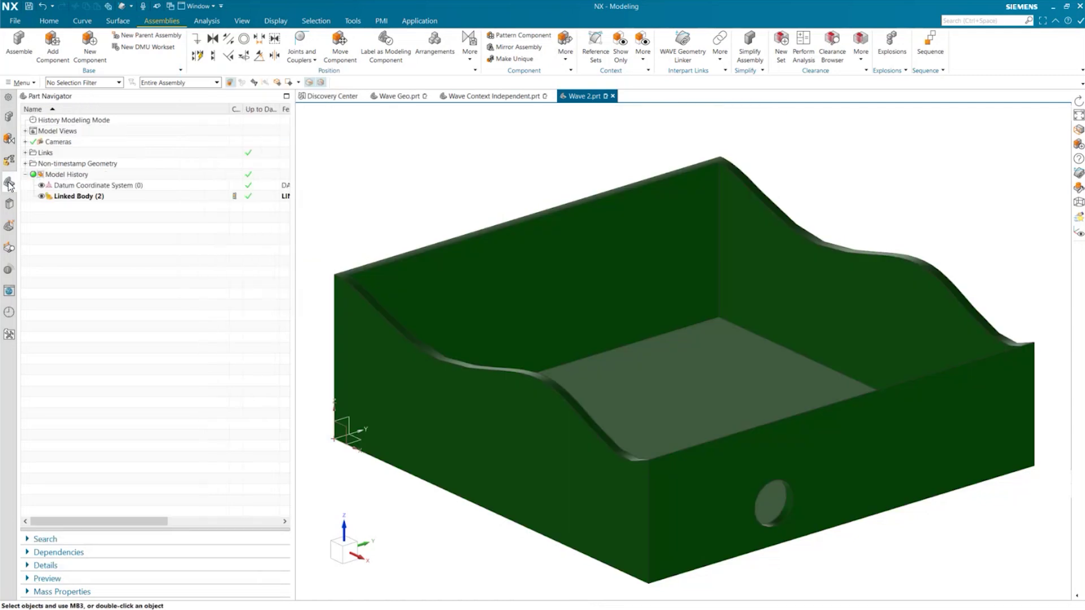
pyautogui.click(82, 198)
pyautogui.click(116, 295)
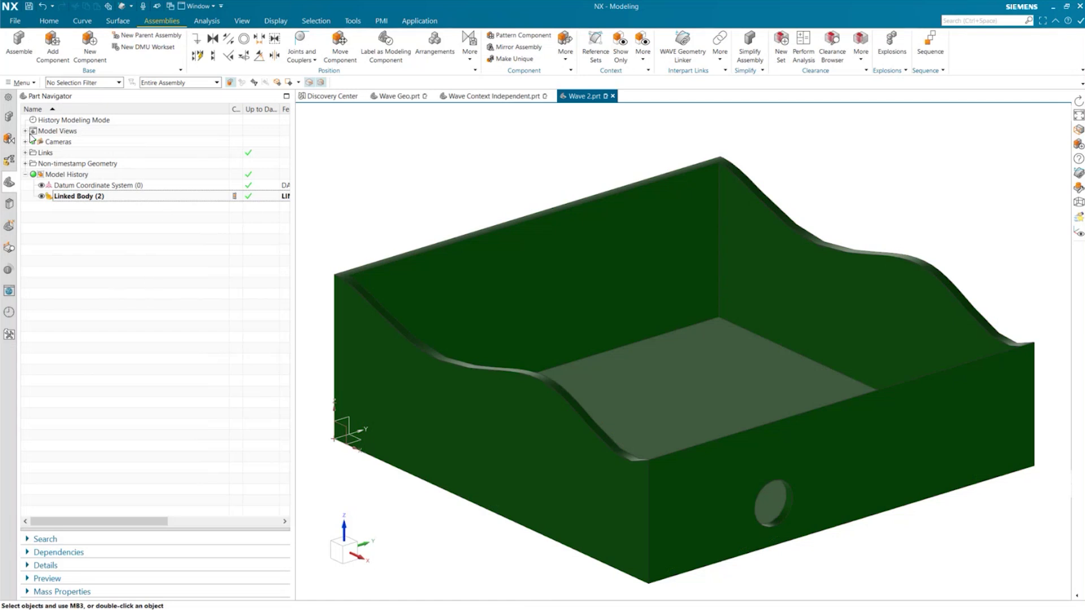
pyautogui.click(9, 117)
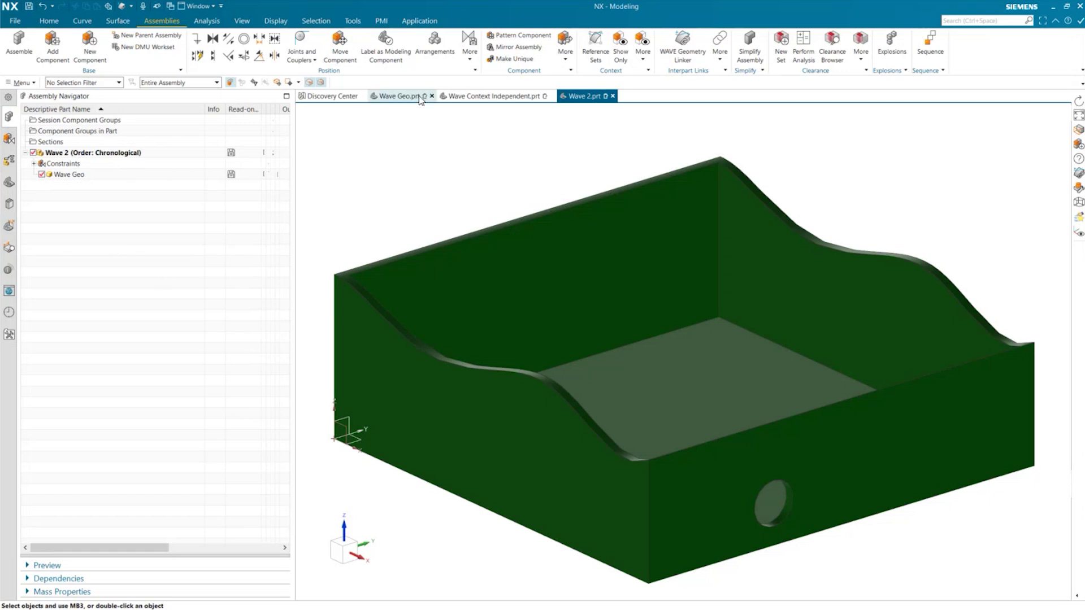
# - Switch to Wave Context Independent and examine the linked body in its model history
pyautogui.click(482, 100)
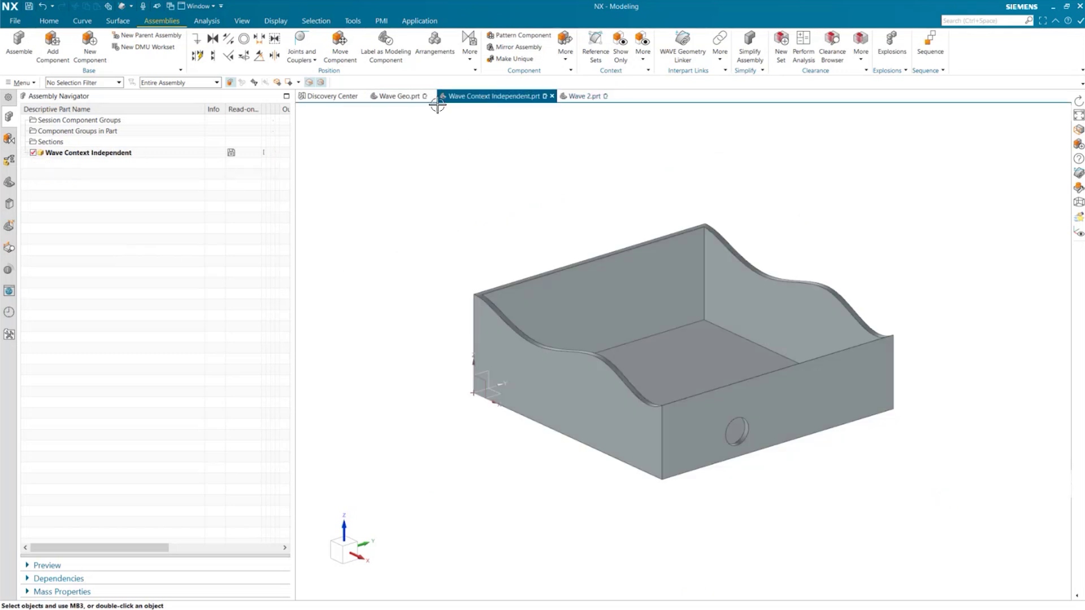
pyautogui.click(9, 182)
pyautogui.click(94, 187)
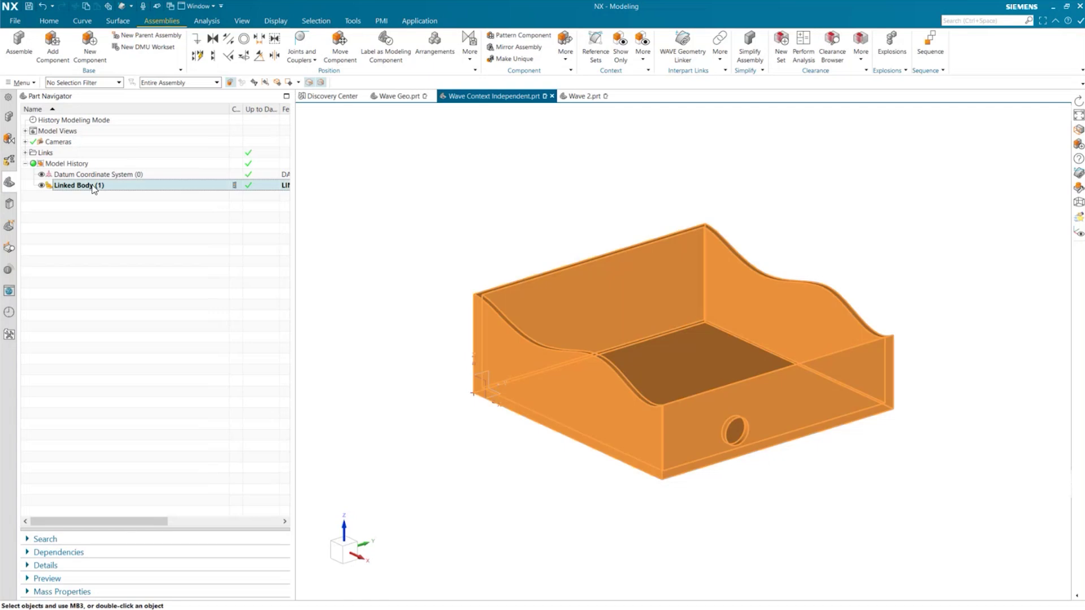
# - Delete the existing linked body from Wave Context Independent's model history
pyautogui.click(119, 301)
pyautogui.click(12, 119)
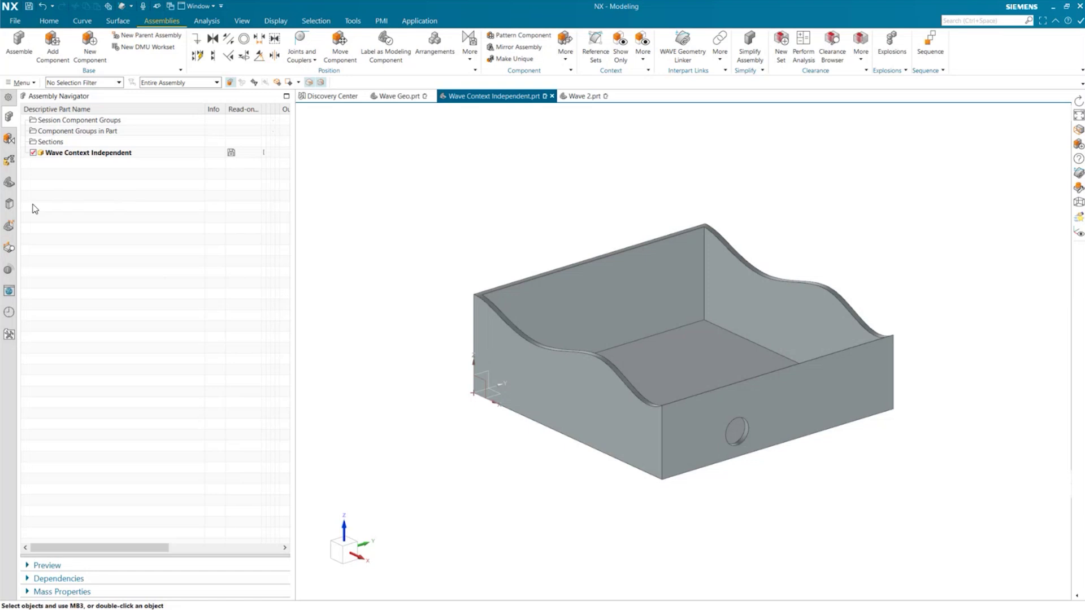
pyautogui.click(8, 182)
pyautogui.click(69, 185)
pyautogui.press('Delete')
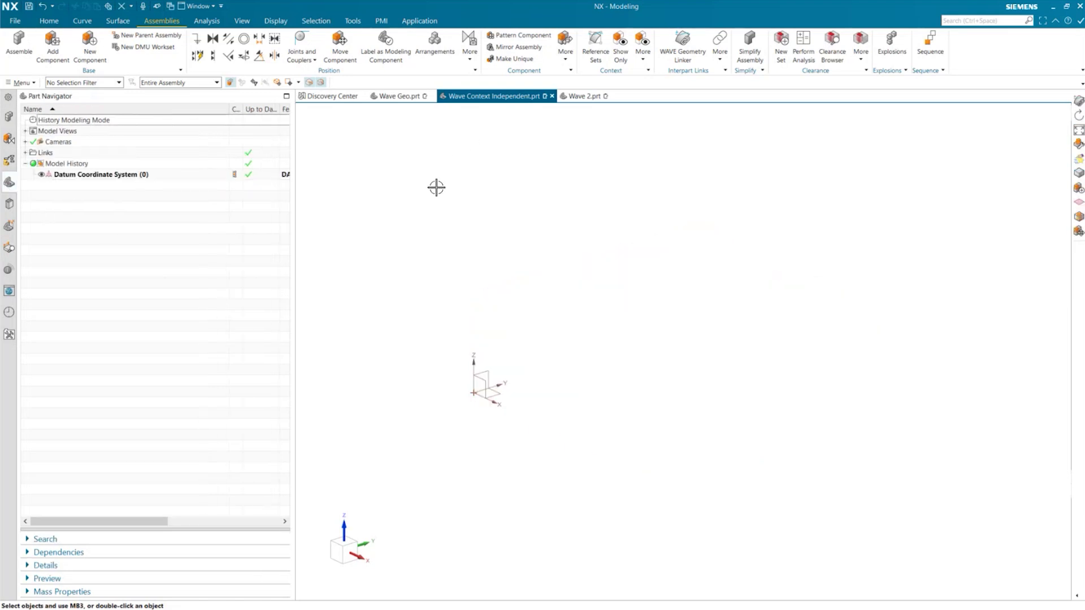
# - Arrange Wave Context Independent in a split view beside Wave Geo
pyautogui.click(396, 96)
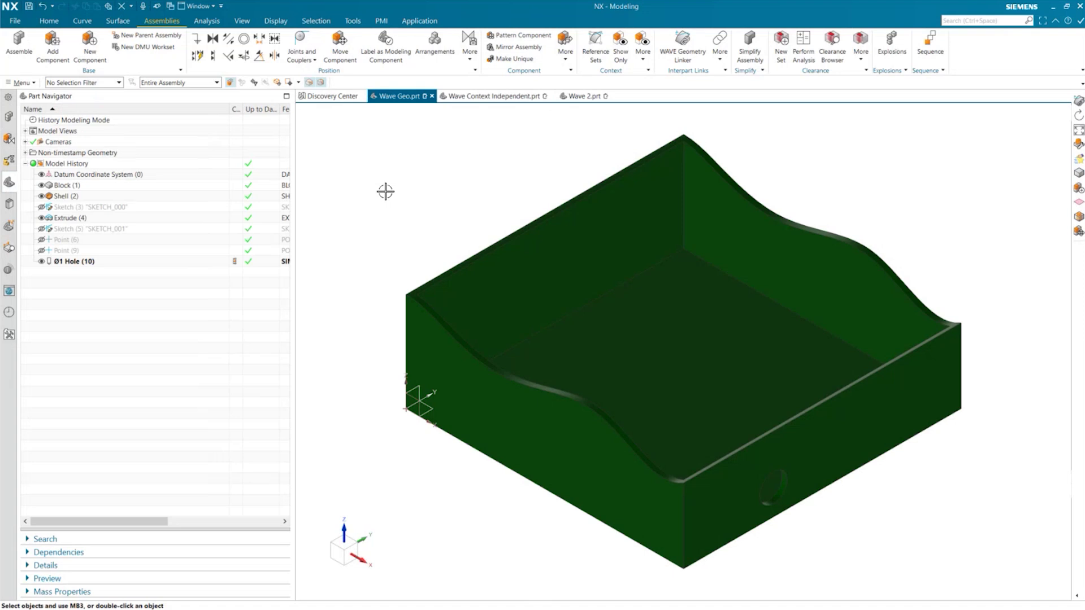
pyautogui.click(491, 96)
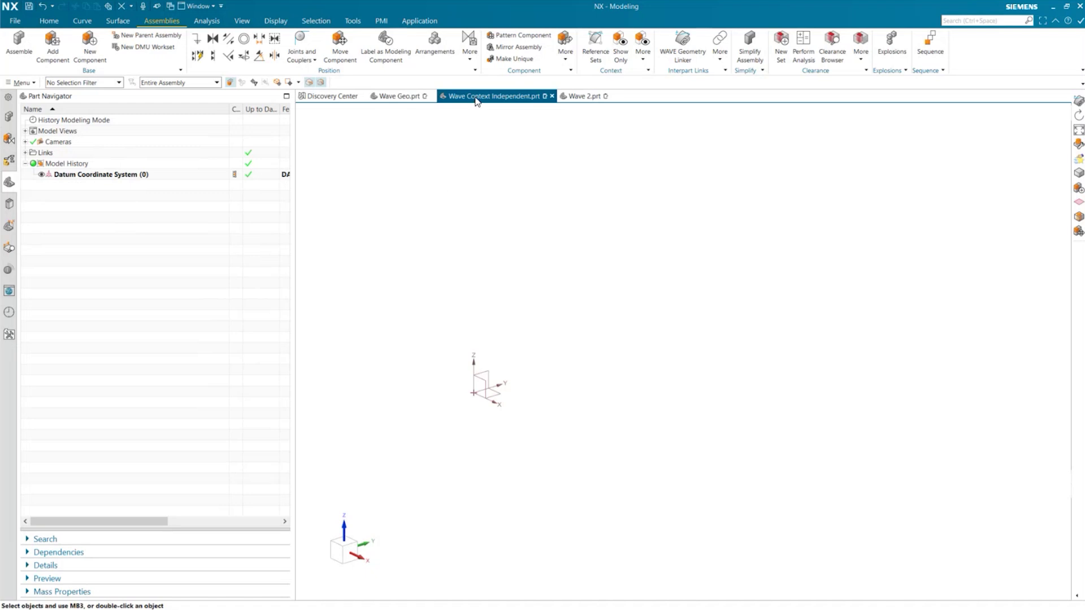
pyautogui.moveTo(474, 97); pyautogui.dragTo(705, 345)
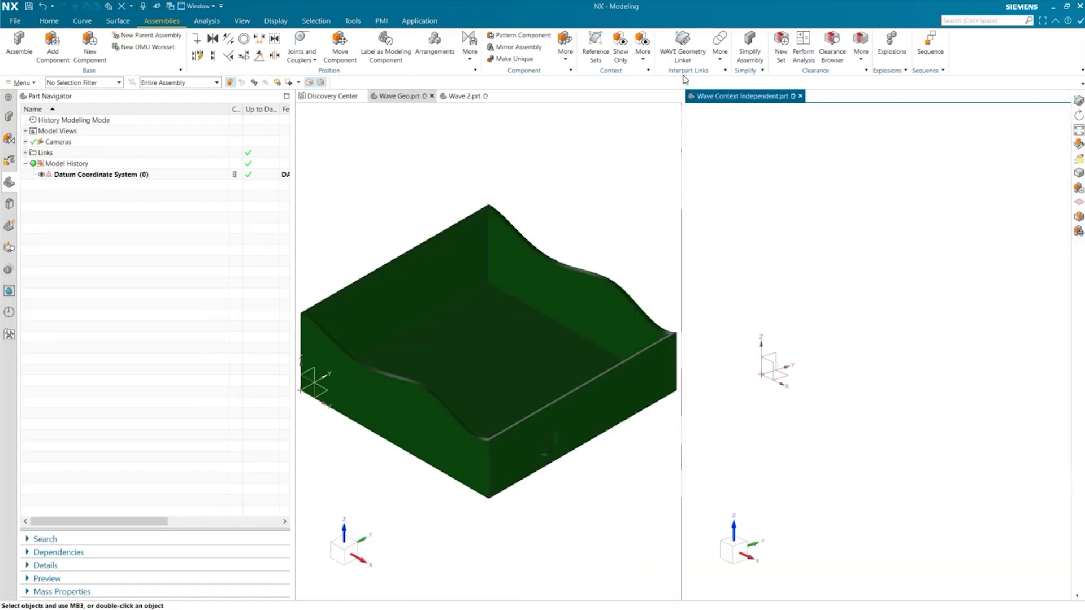
# - Link Wave Geo's solid body into Wave Context Independent with Make Context-independent on, and return the part to a single full-width view
pyautogui.click(681, 50)
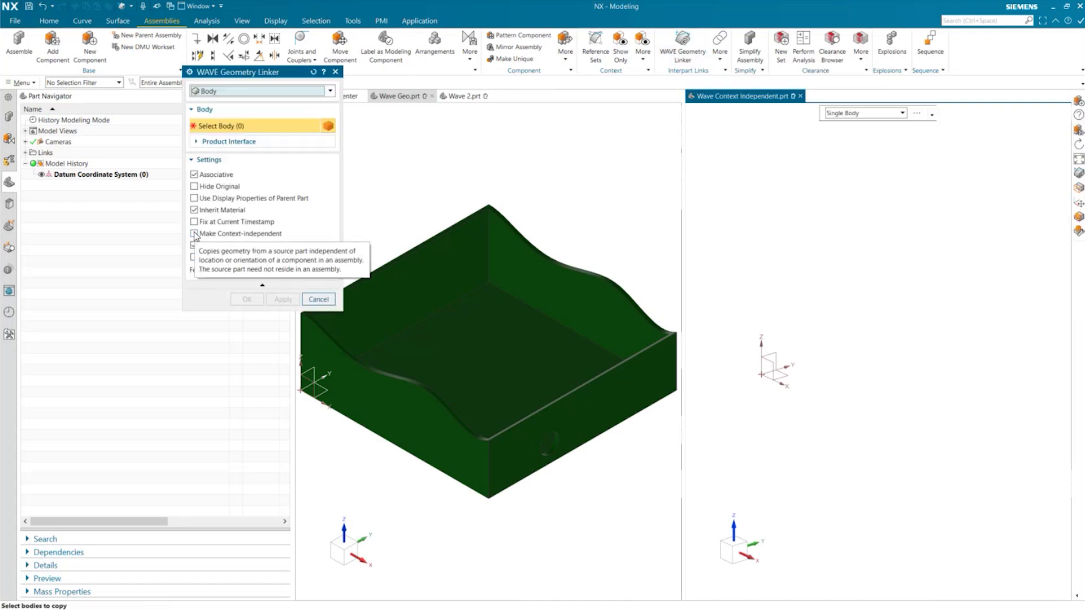
pyautogui.click(194, 233)
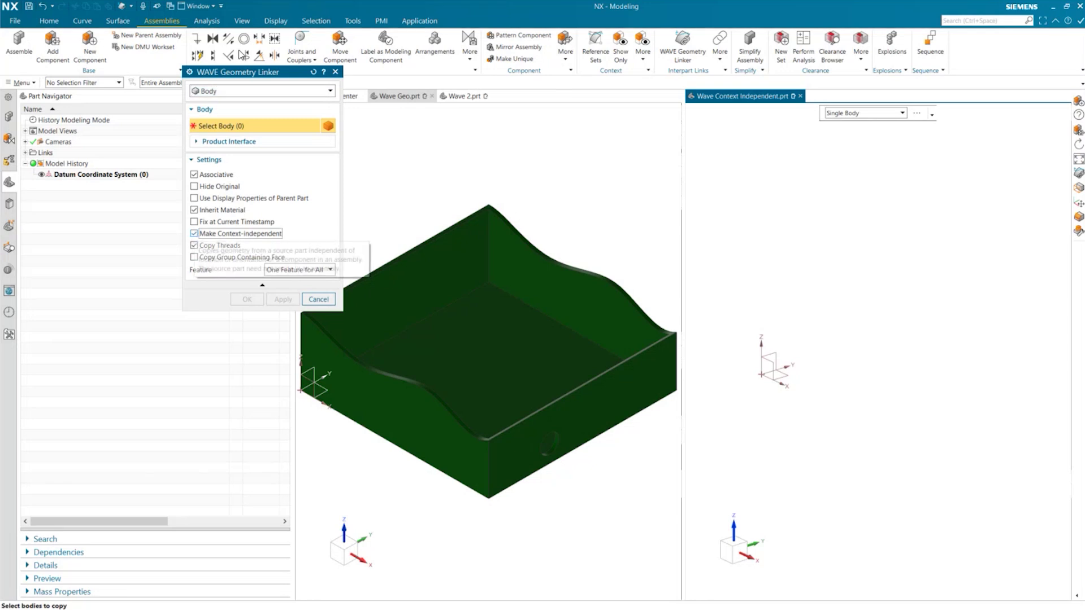
pyautogui.click(395, 313)
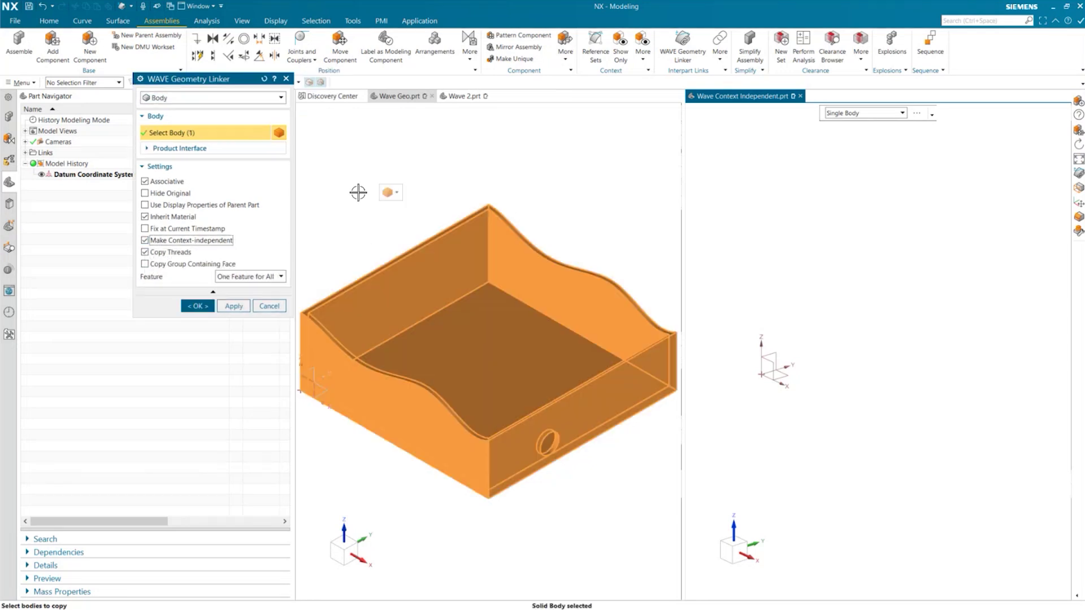
pyautogui.click(194, 307)
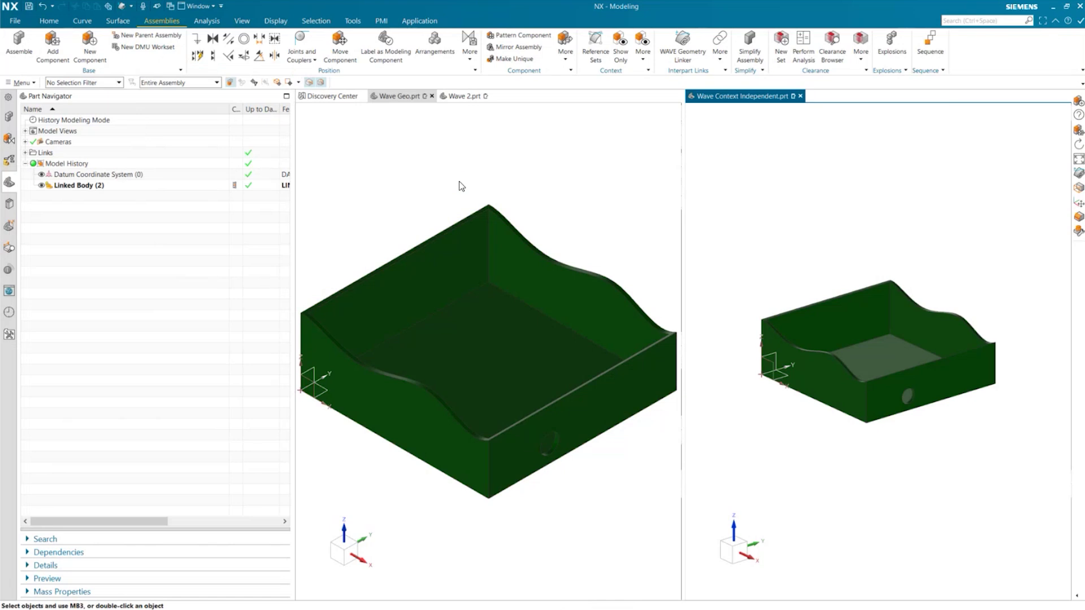
pyautogui.click(794, 243)
pyautogui.moveTo(753, 97); pyautogui.dragTo(688, 347)
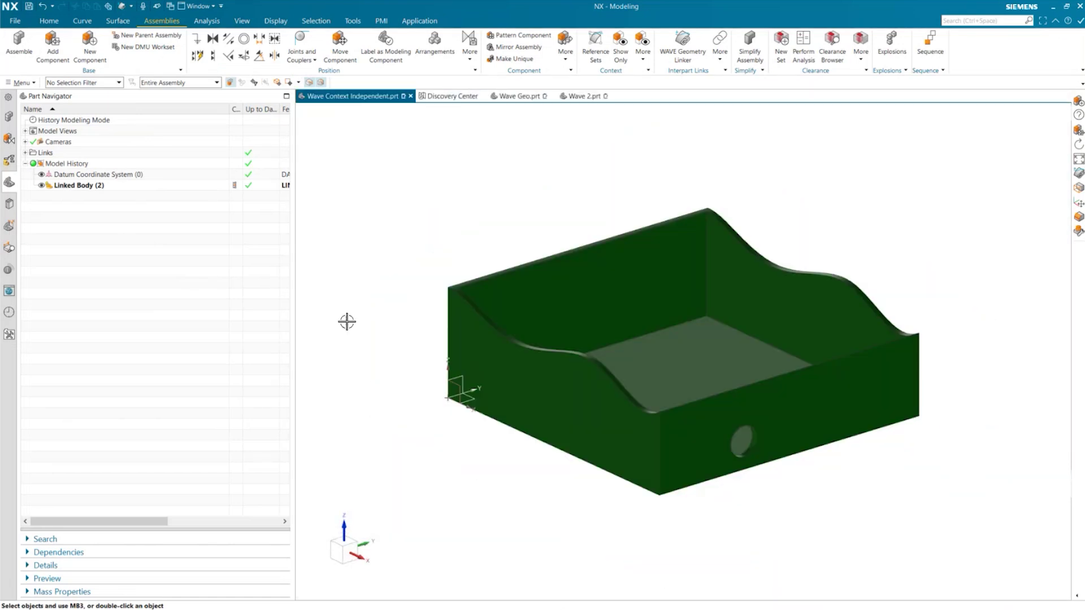
# - Update the mass properties of Wave Context Independent and read its mass in the assembly structure
pyautogui.click(8, 118)
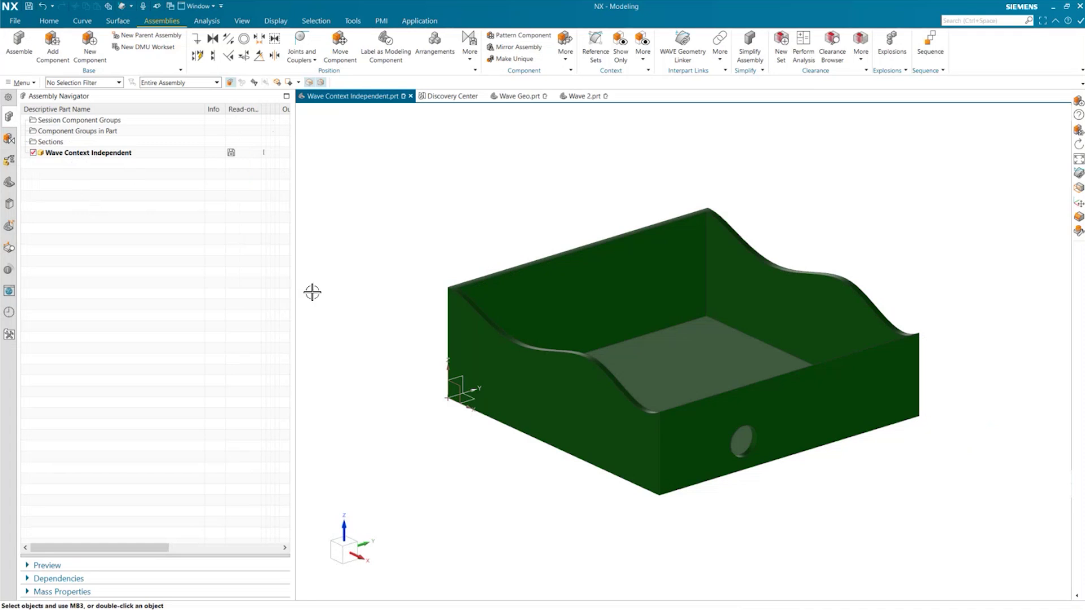
pyautogui.moveTo(293, 300); pyautogui.dragTo(584, 308)
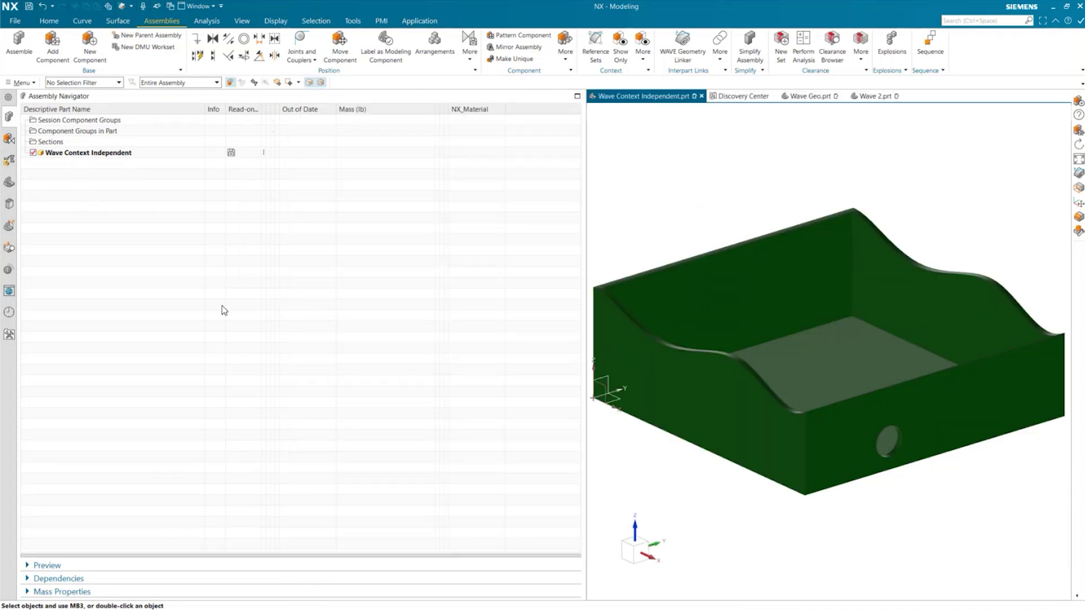
pyautogui.click(206, 21)
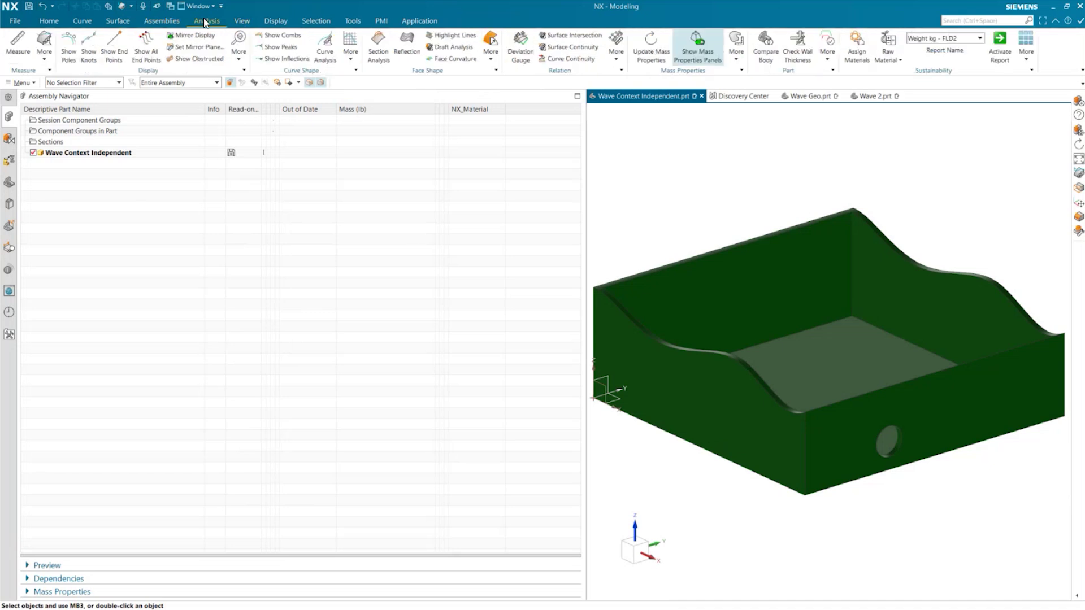
pyautogui.click(649, 52)
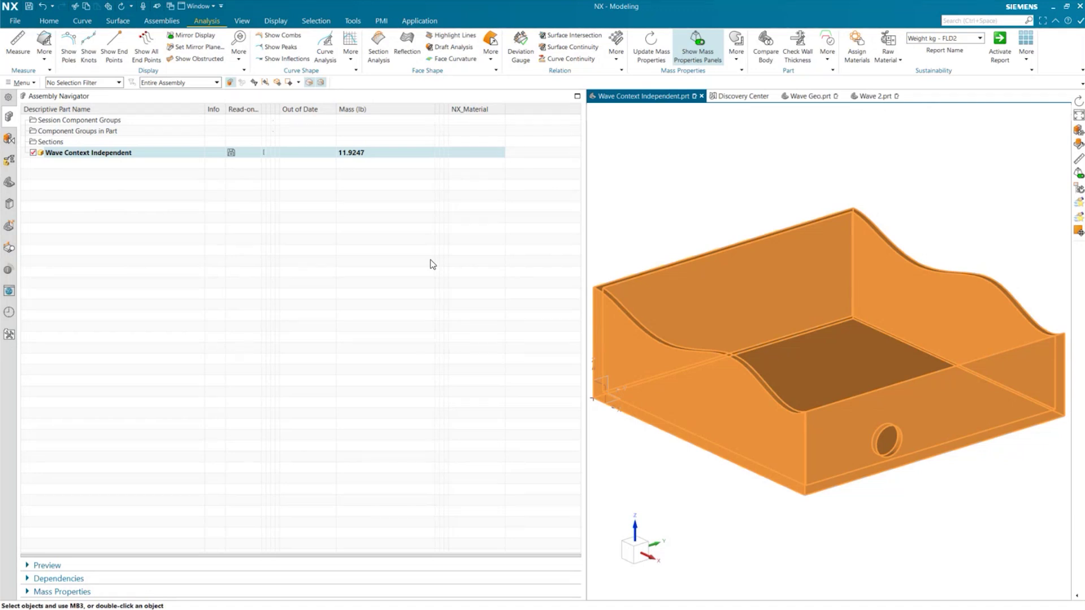
pyautogui.click(425, 263)
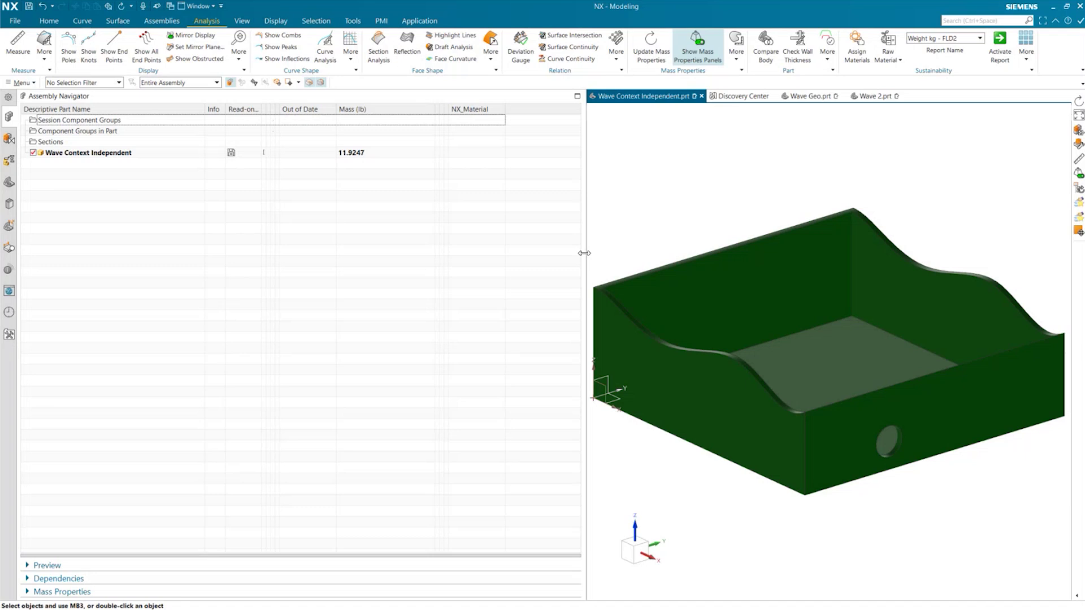
pyautogui.moveTo(585, 253); pyautogui.dragTo(260, 253)
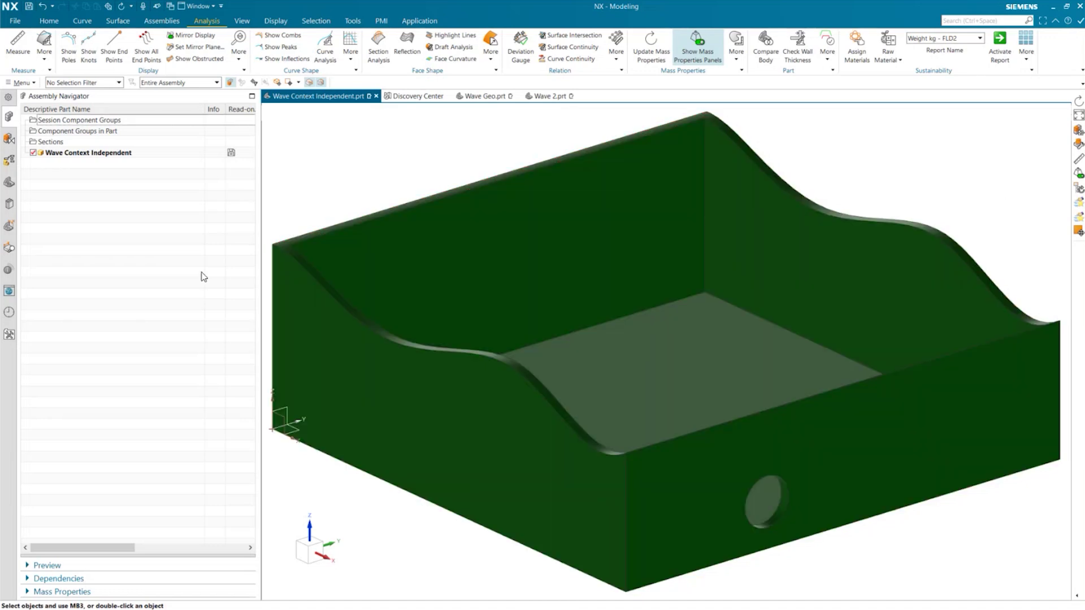
# - Check the model history, and close all open parts without saving the changes
pyautogui.click(9, 184)
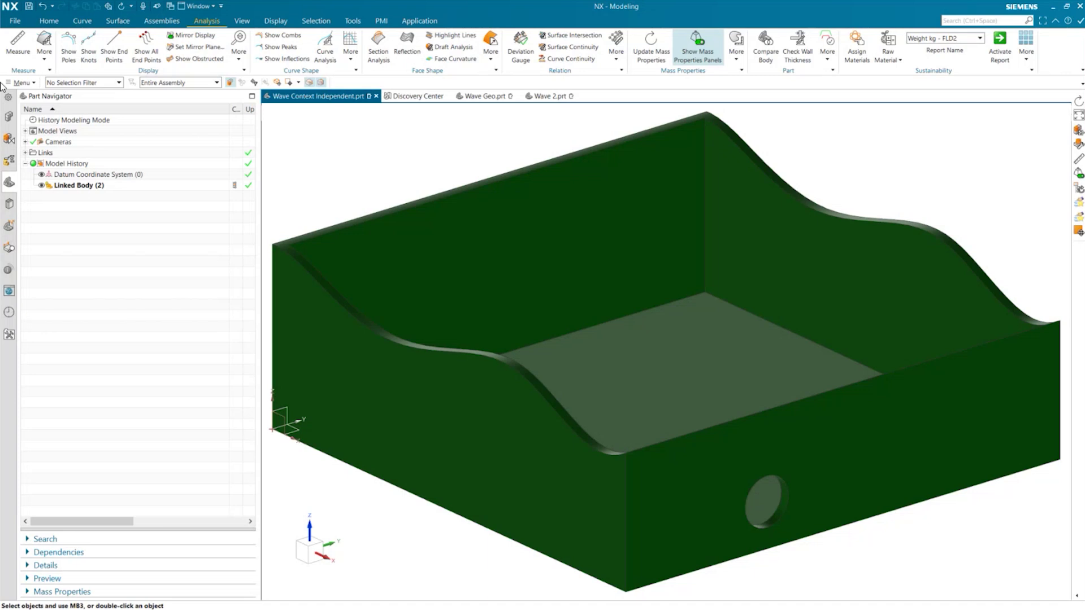
pyautogui.click(7, 22)
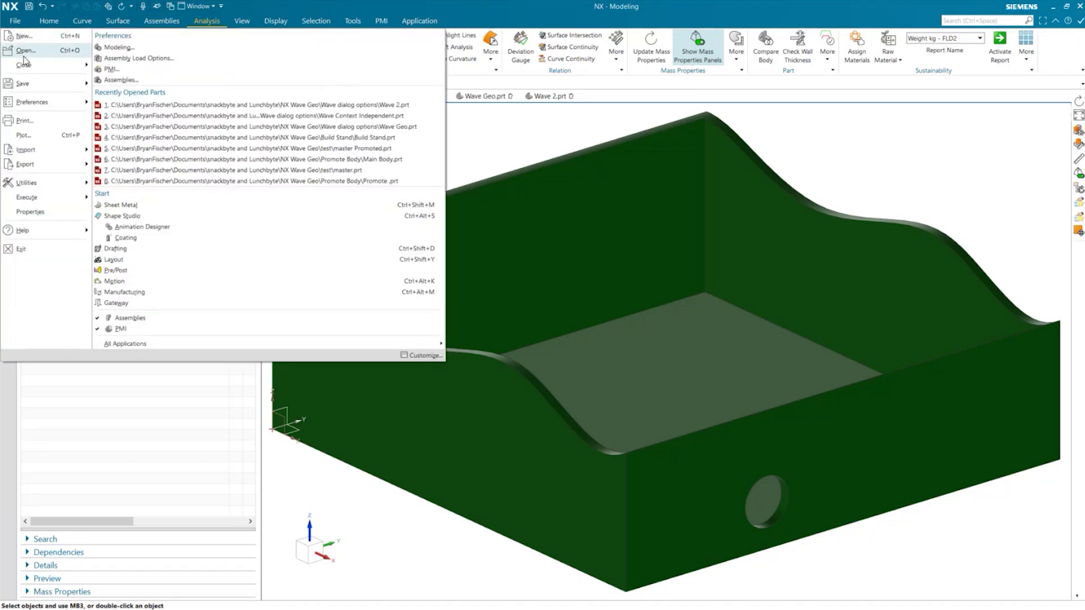
pyautogui.click(175, 85)
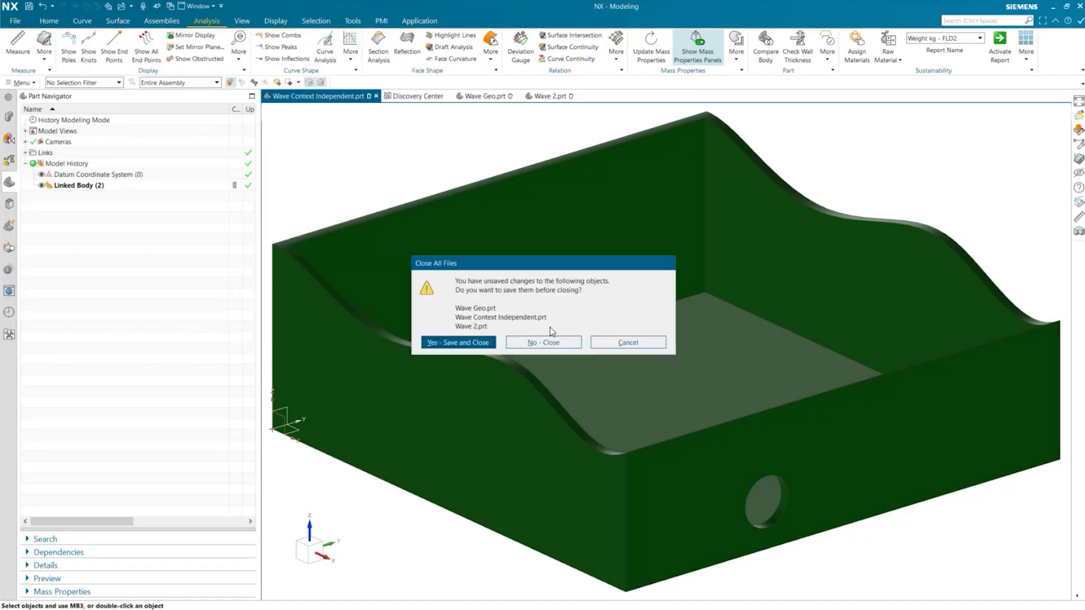
pyautogui.click(544, 342)
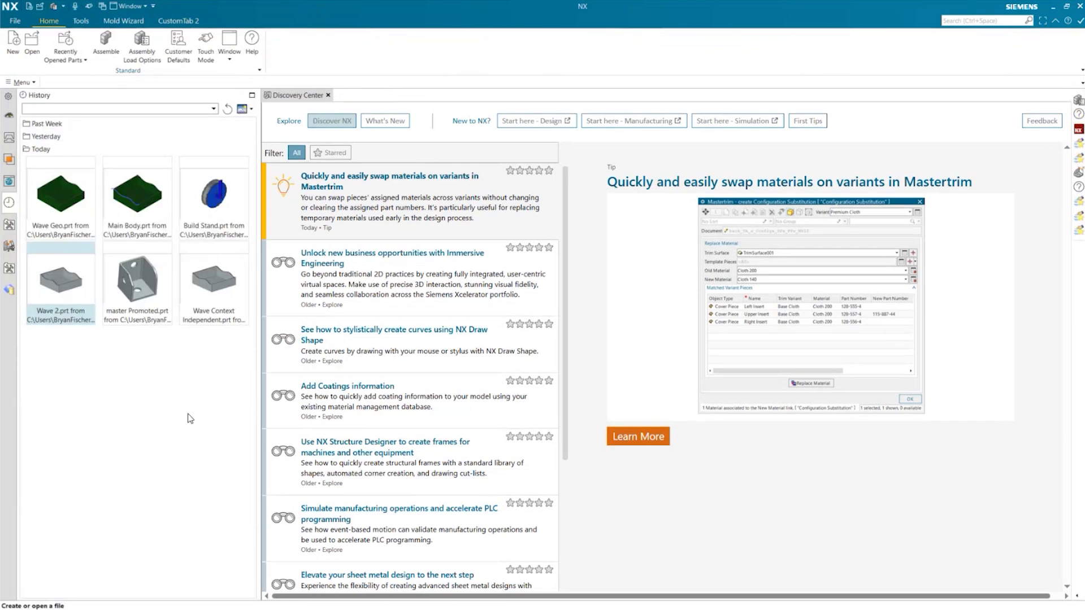
# - Reopen only Wave Context Independent from the recent files and inspect its out-of-date status in the assembly structure
pyautogui.click(229, 291)
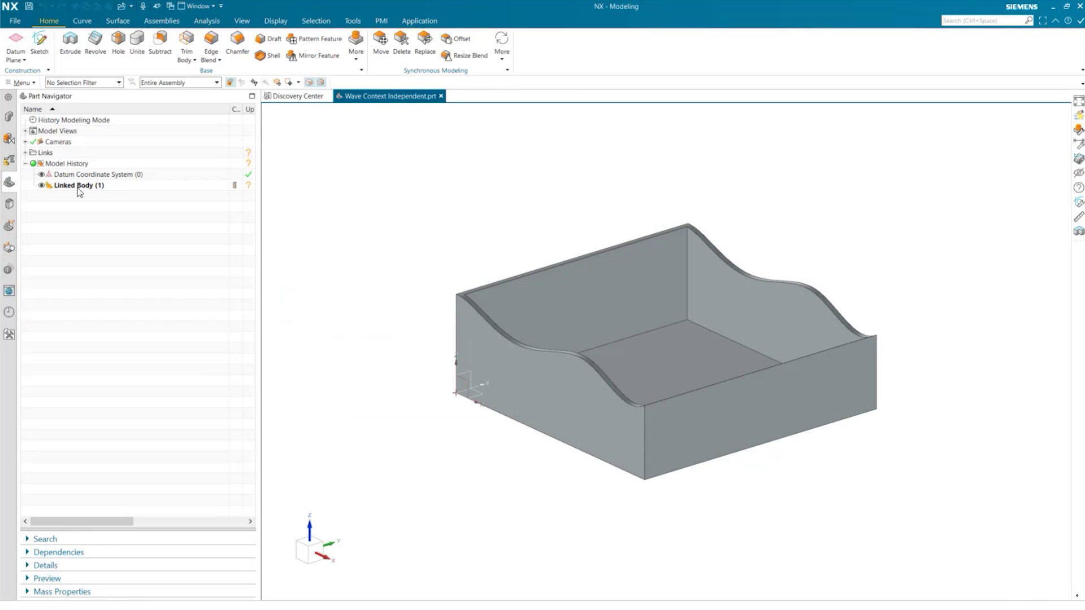
pyautogui.click(9, 117)
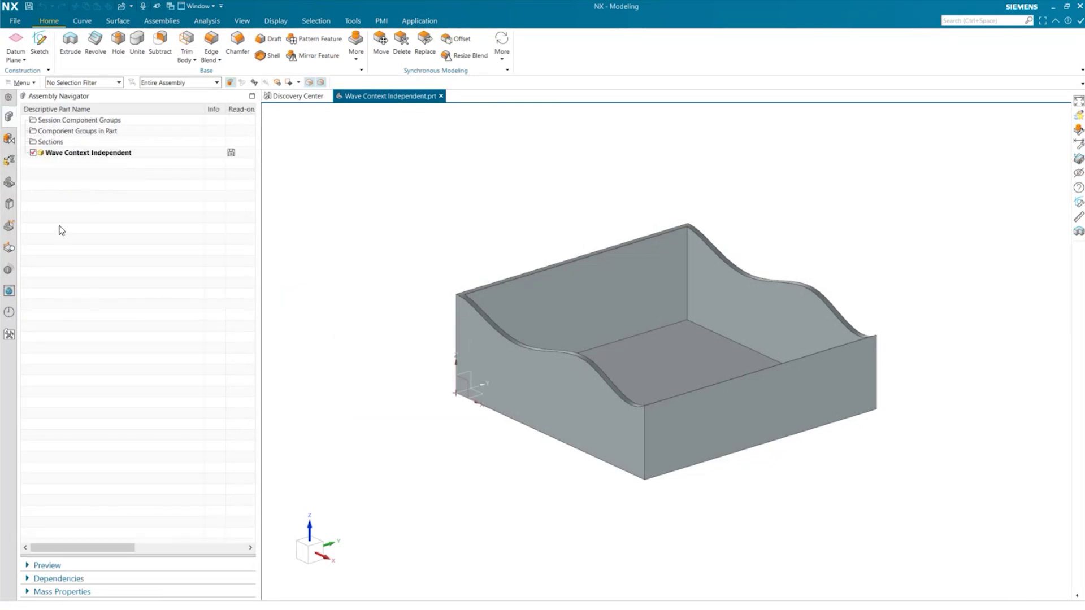
pyautogui.moveTo(259, 273); pyautogui.dragTo(557, 274)
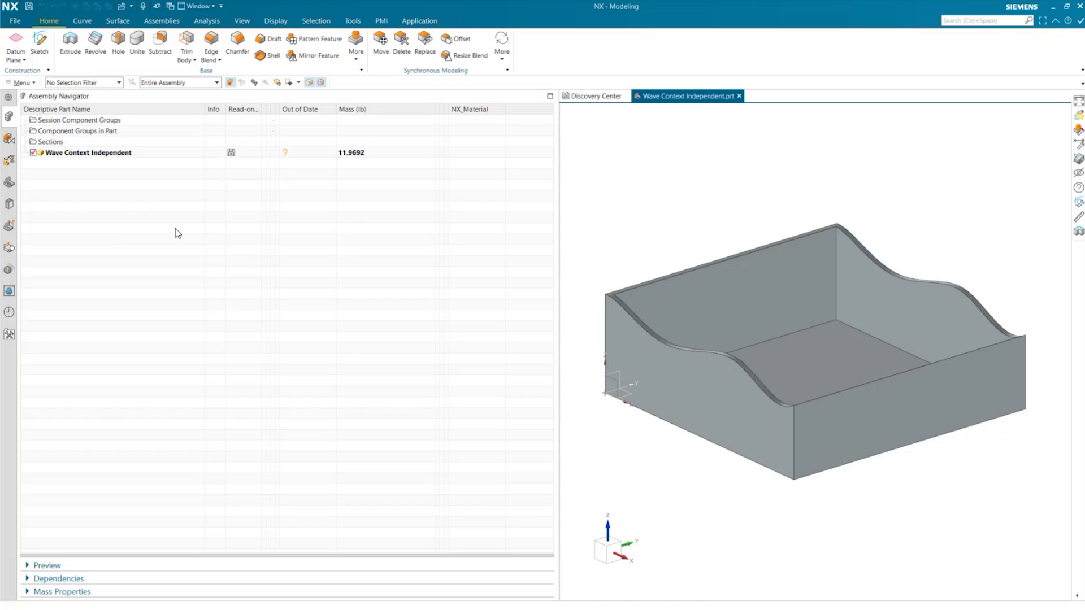
pyautogui.moveTo(286, 156)
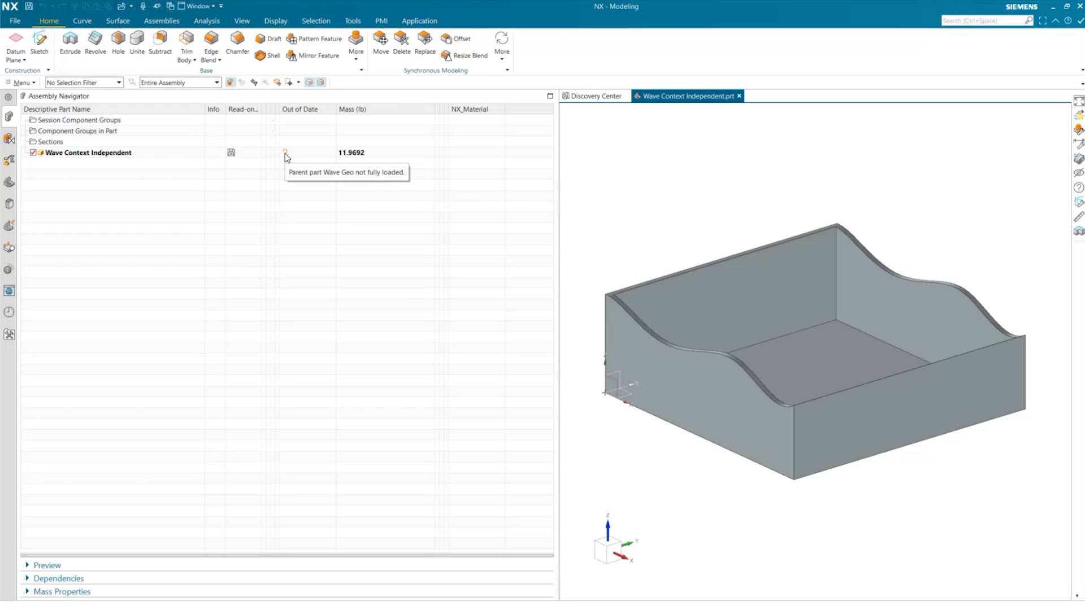
# - Examine the linked body's update state and full status text in the model history, widening the Status column to read it
pyautogui.click(9, 183)
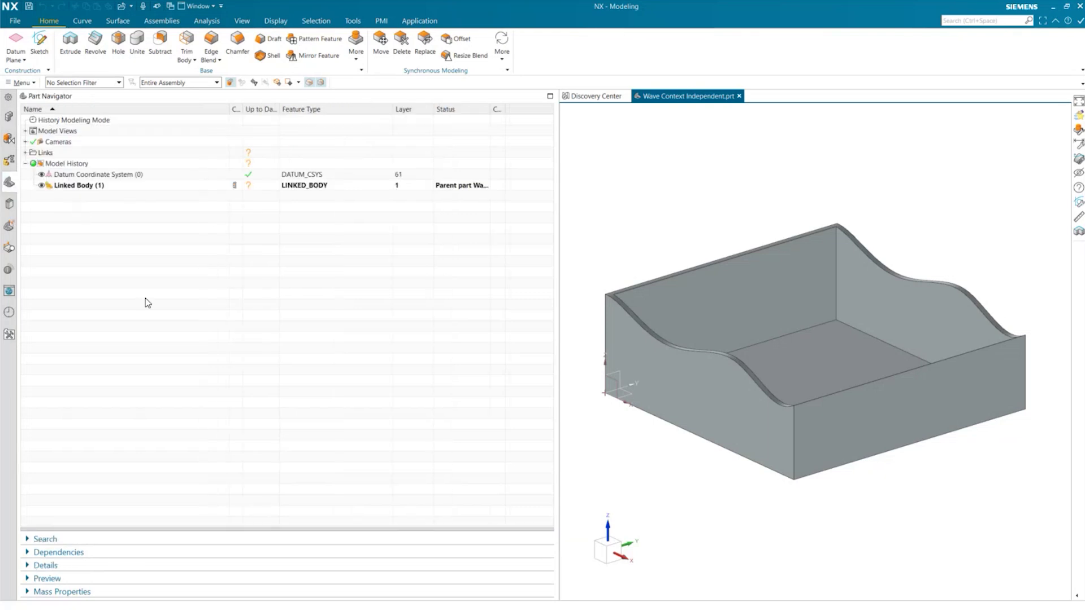
pyautogui.moveTo(251, 190)
pyautogui.moveTo(490, 110); pyautogui.dragTo(528, 109)
pyautogui.moveTo(556, 210); pyautogui.dragTo(656, 240)
pyautogui.moveTo(529, 110); pyautogui.dragTo(603, 110)
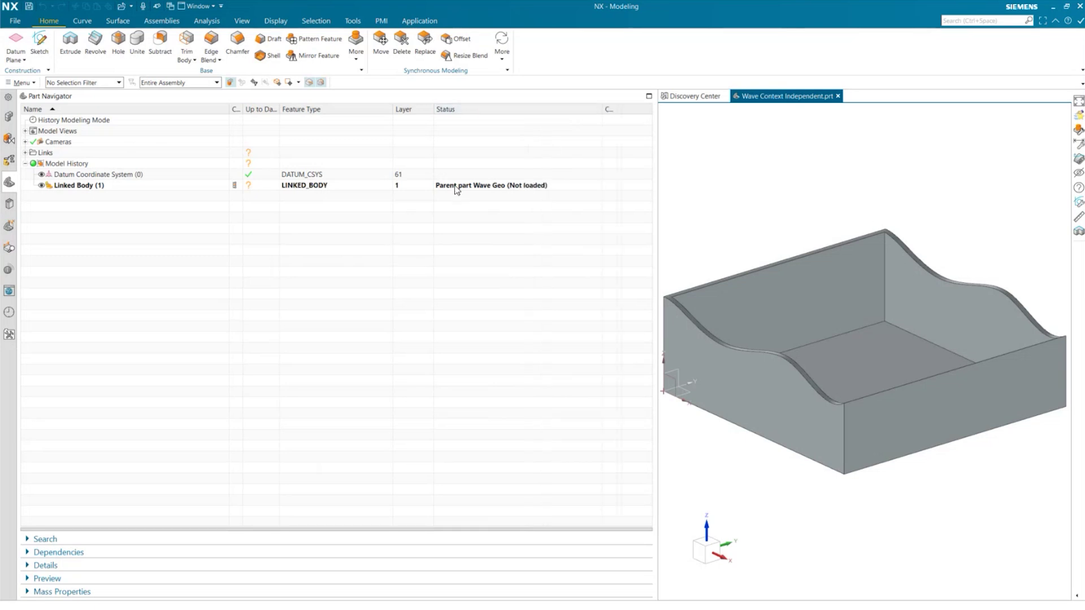
pyautogui.click(435, 287)
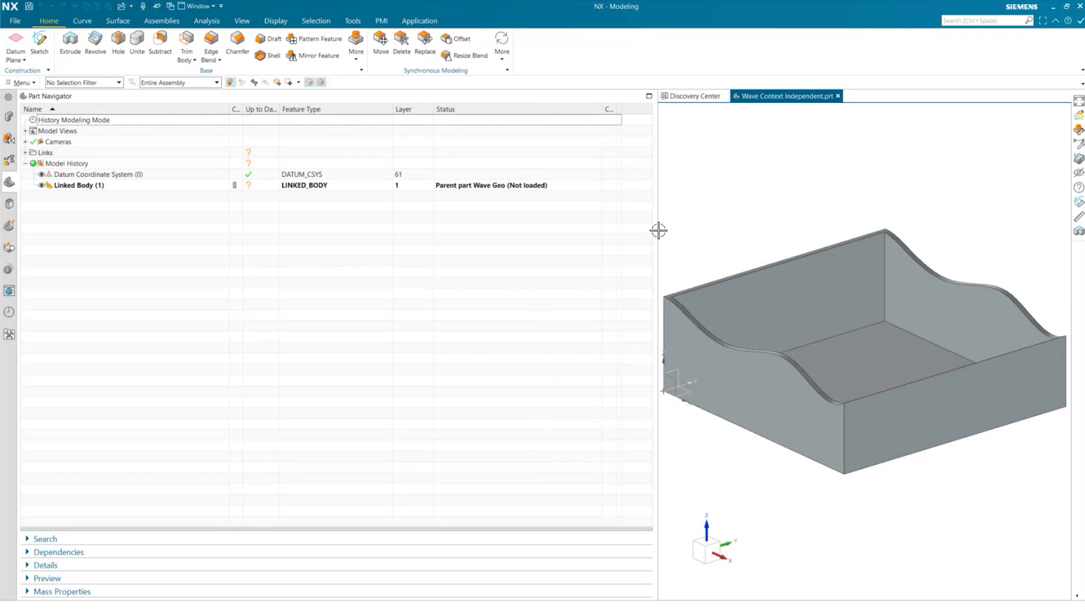
pyautogui.moveTo(659, 231); pyautogui.dragTo(368, 277)
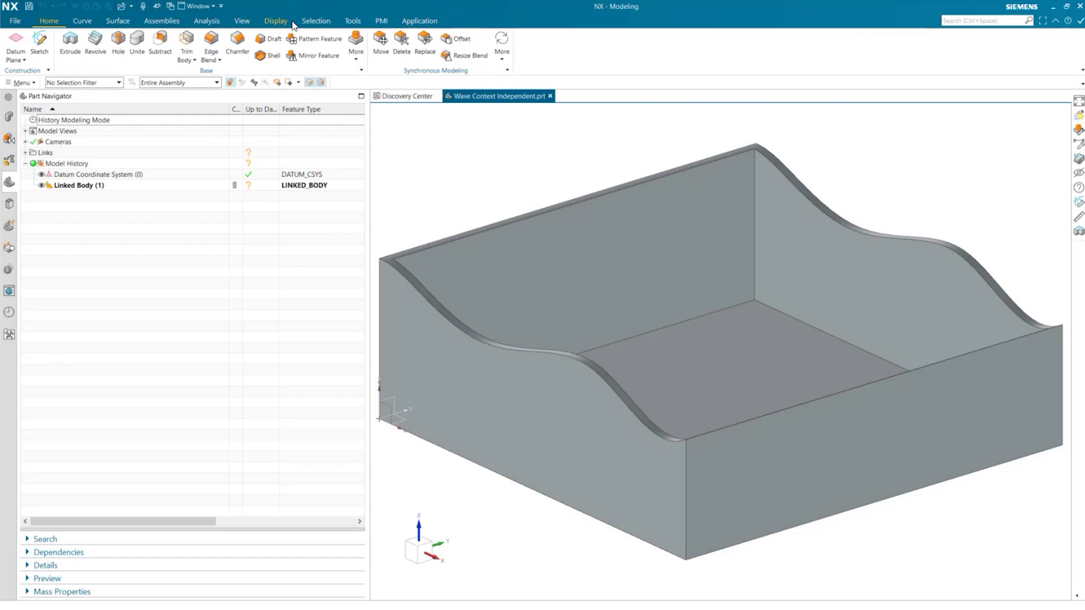
# - Inspect the linked body's parent part, link status and link type in the Interpart Link Browser
pyautogui.click(161, 20)
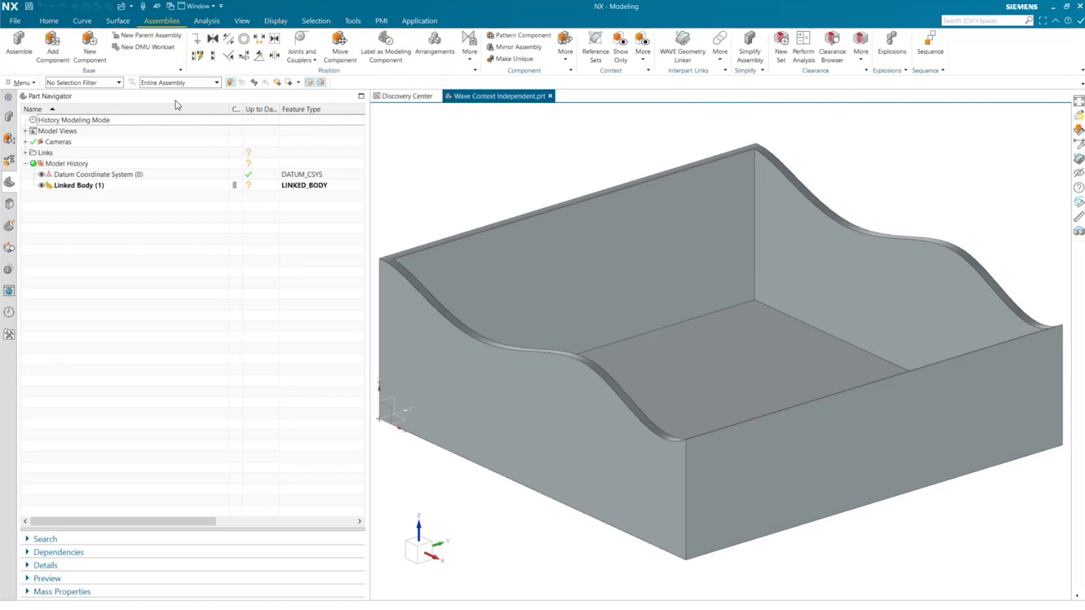
pyautogui.click(716, 61)
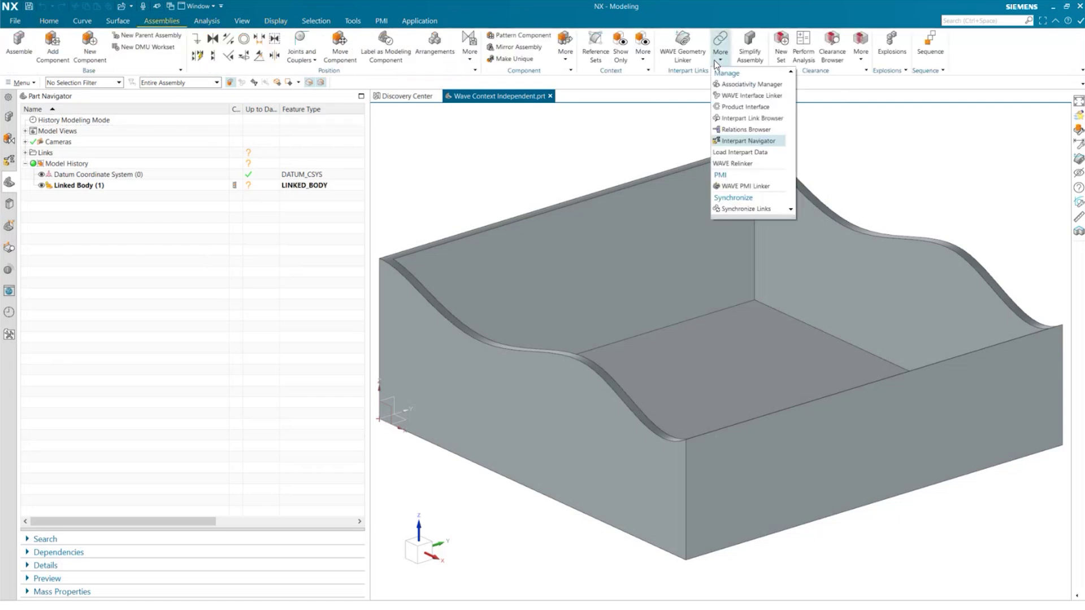
pyautogui.click(735, 119)
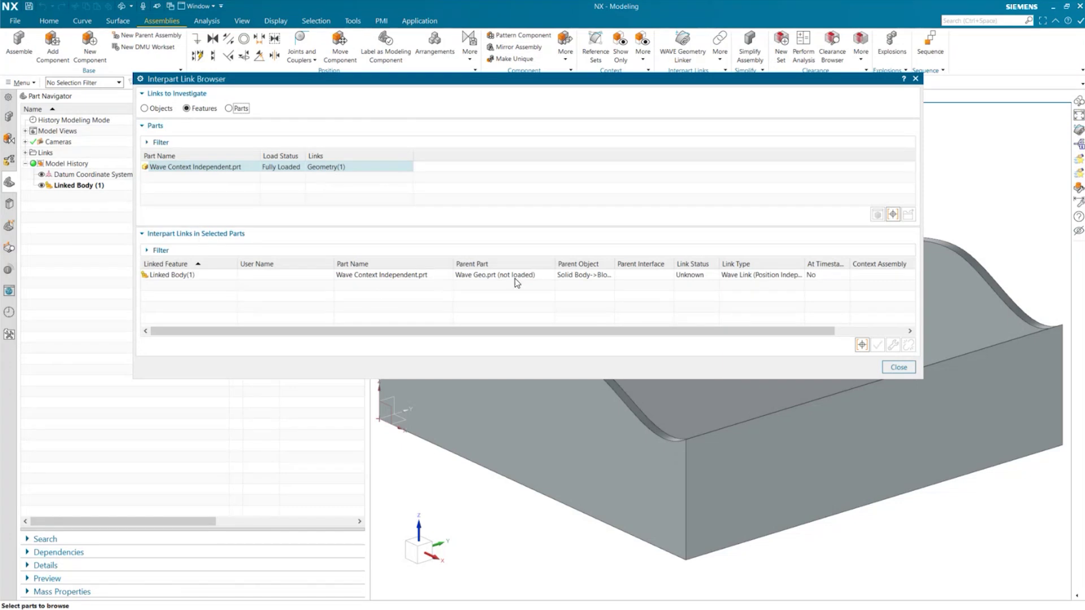
pyautogui.click(898, 367)
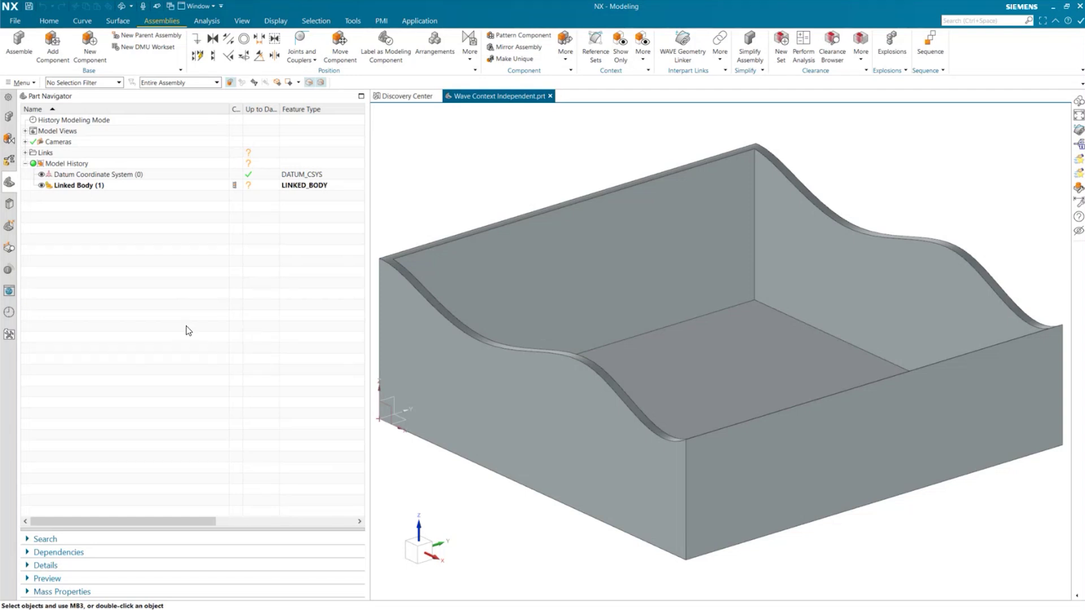
# - Open Wave Geo from the recent files to load the parent part, and return to Wave Context Independent
pyautogui.click(9, 312)
pyautogui.click(67, 198)
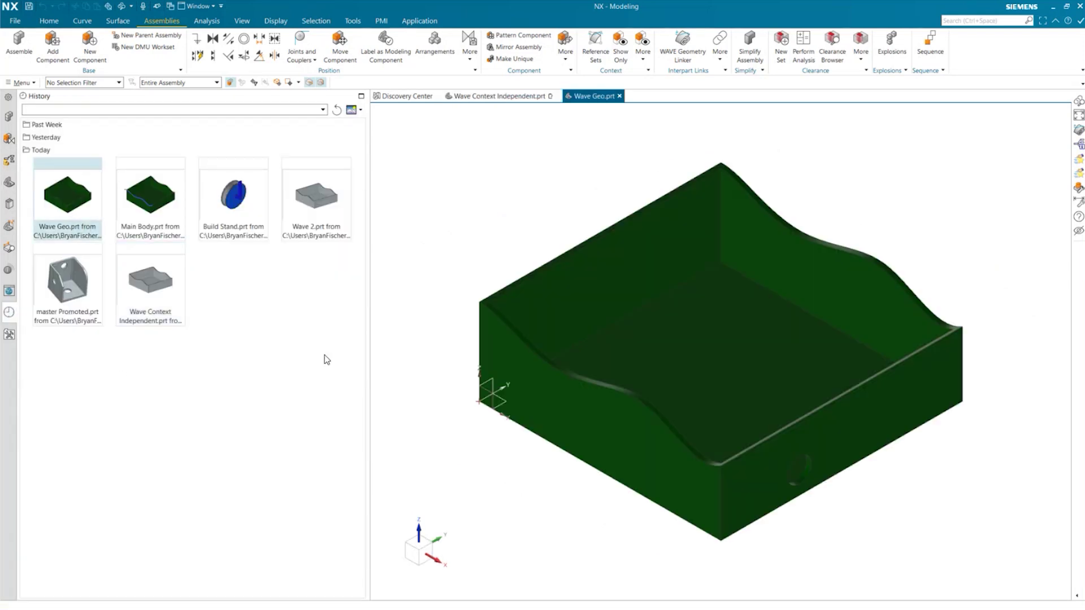
pyautogui.moveTo(369, 373); pyautogui.dragTo(340, 373)
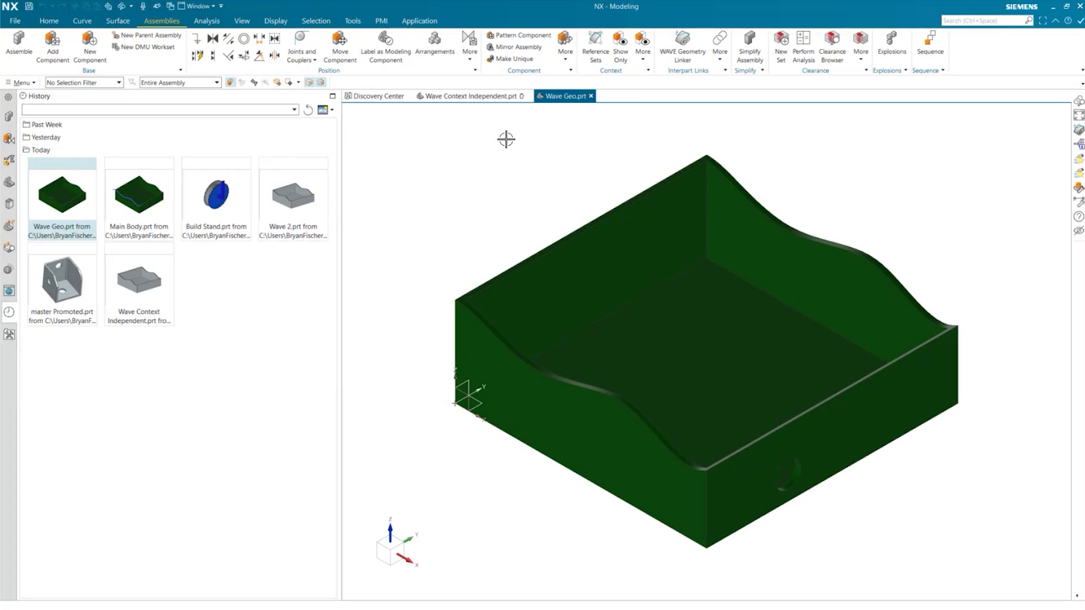
pyautogui.click(482, 97)
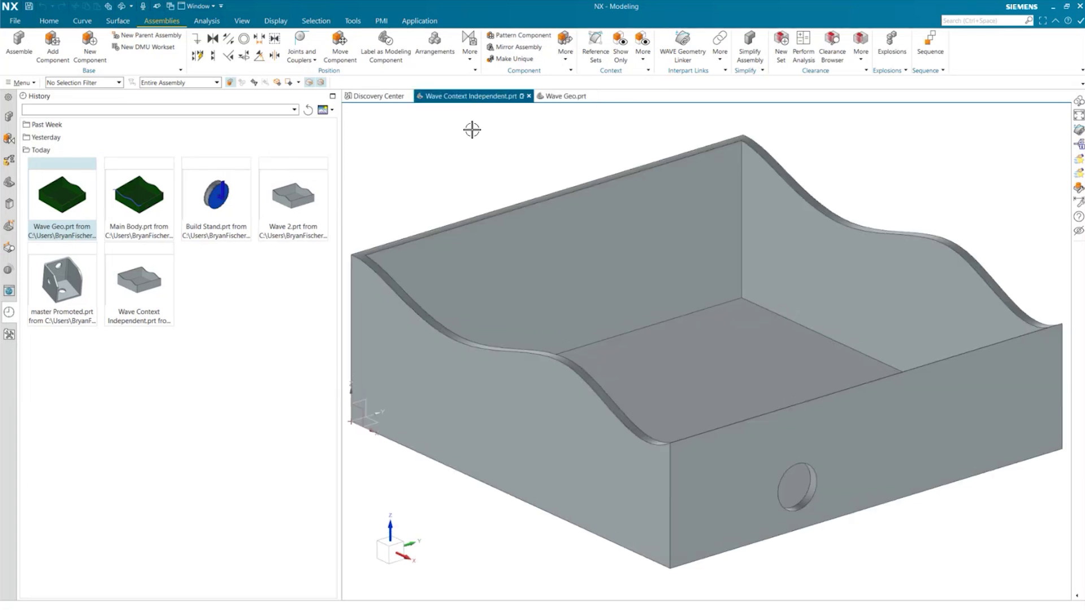
# - Check Wave Context Independent's out-of-date status in the assembly structure and the linked body's full status text in the model history
pyautogui.click(10, 120)
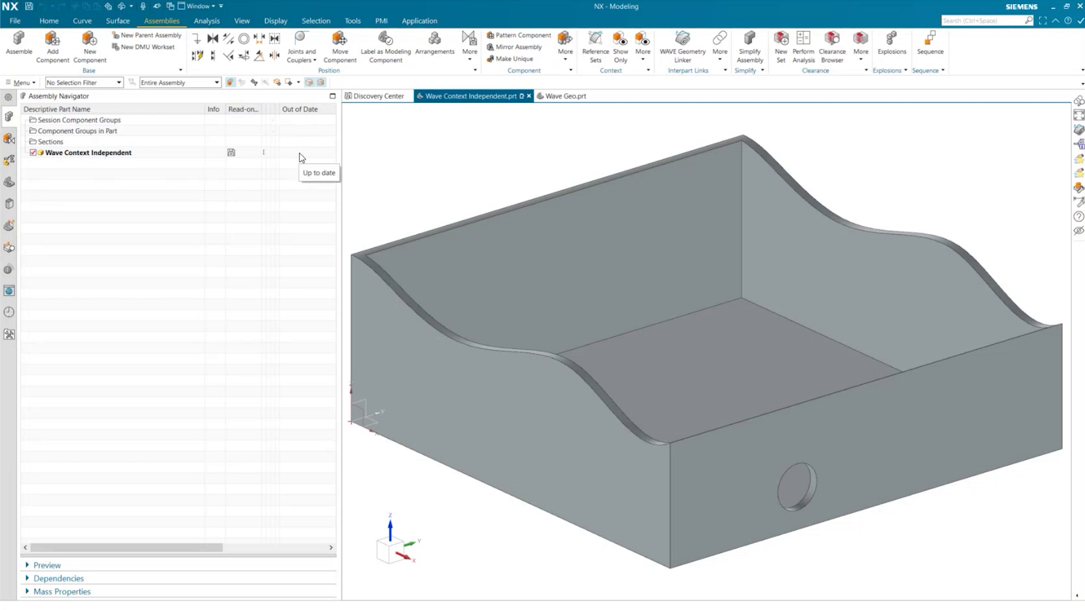
pyautogui.click(9, 182)
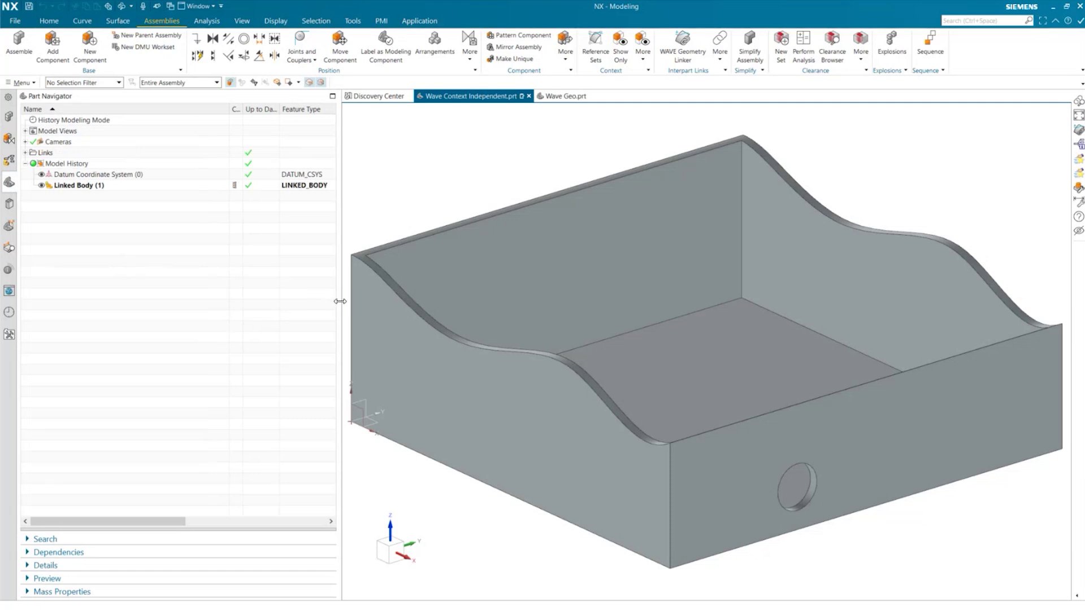
pyautogui.moveTo(340, 299); pyautogui.dragTo(766, 328)
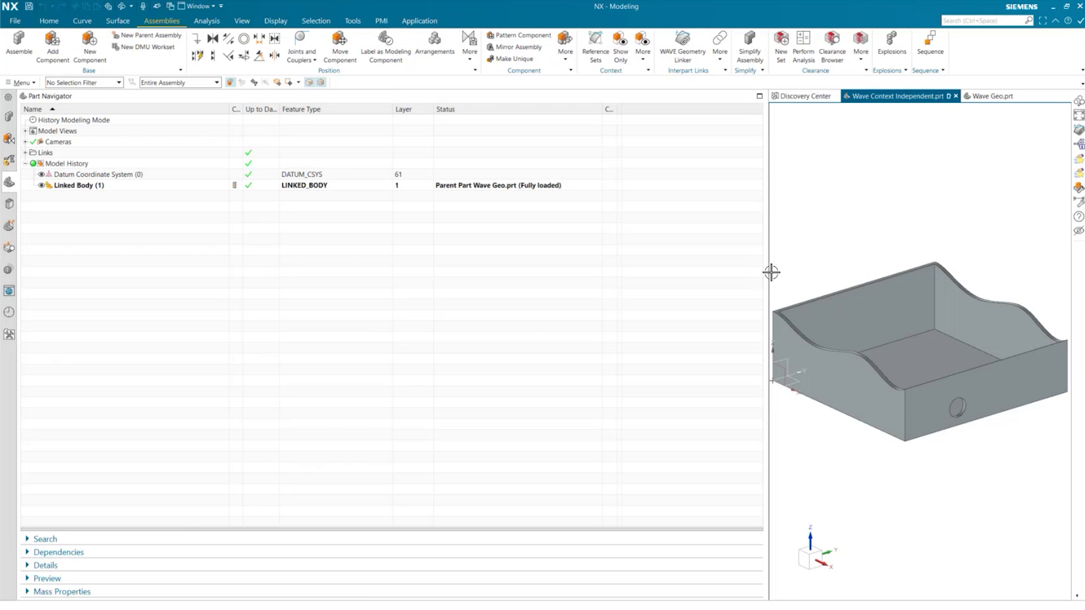
pyautogui.moveTo(771, 272); pyautogui.dragTo(306, 334)
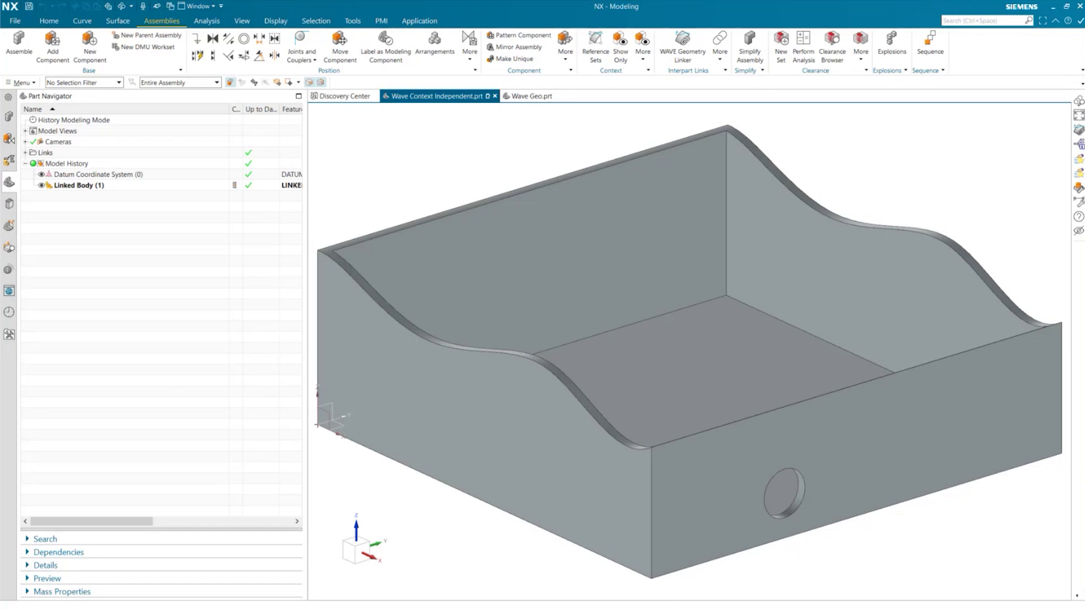
pyautogui.hotkey('alt', 'Tab')
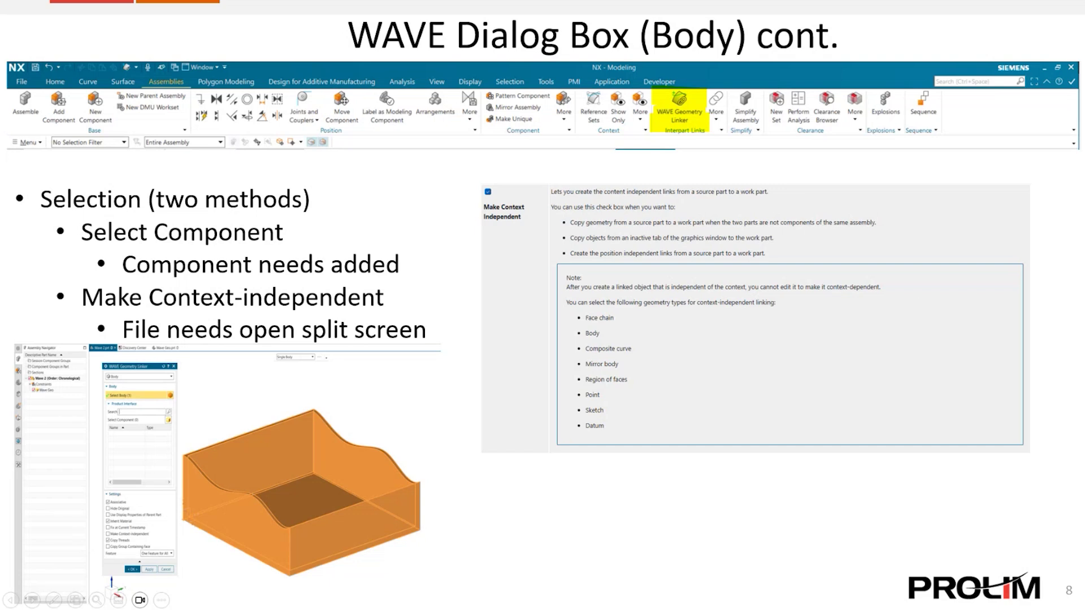
pyautogui.press('Right')
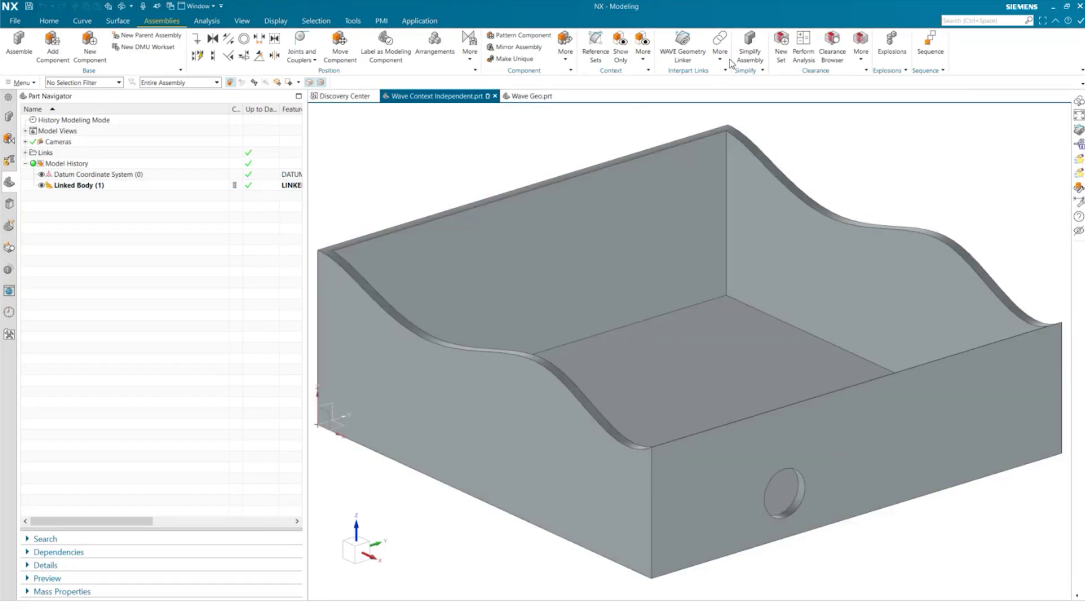
pyautogui.click(720, 55)
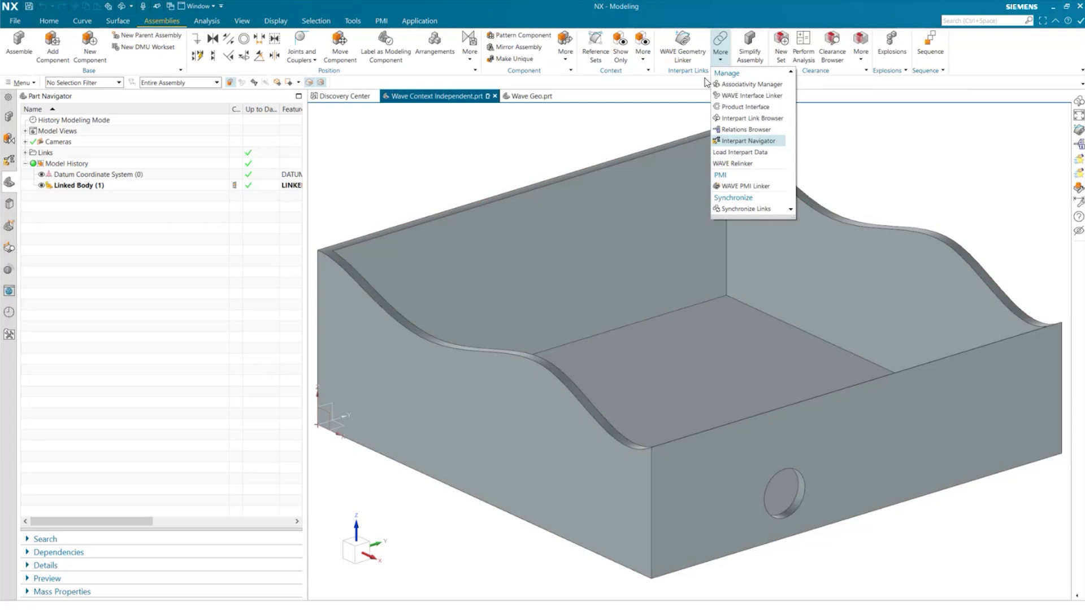
pyautogui.click(479, 163)
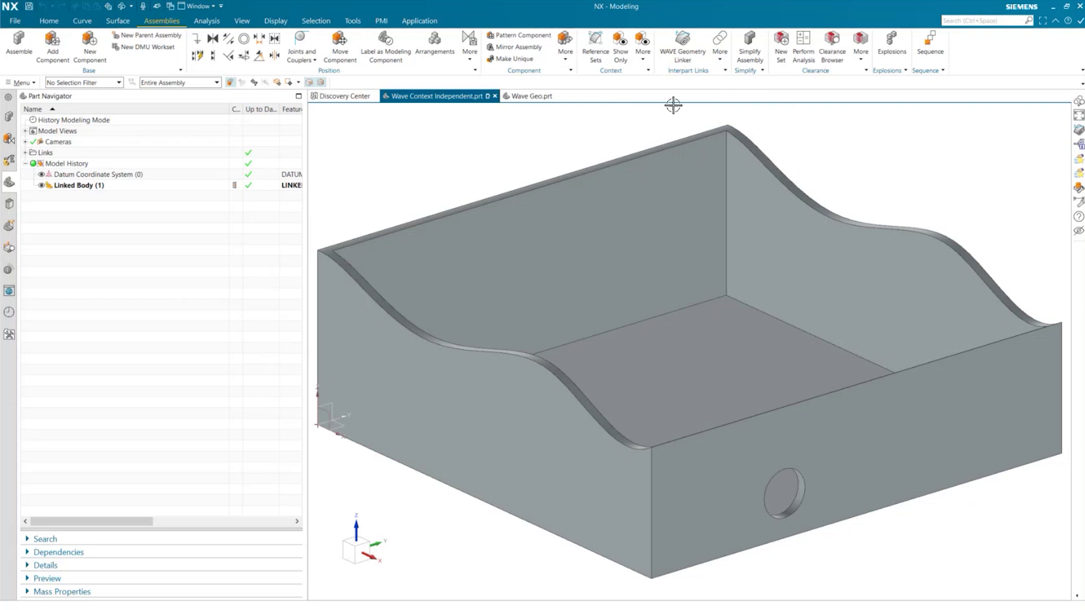
# - Display the Interpart Navigator diagram for Wave Context Independent and for Wave Geo
pyautogui.click(721, 45)
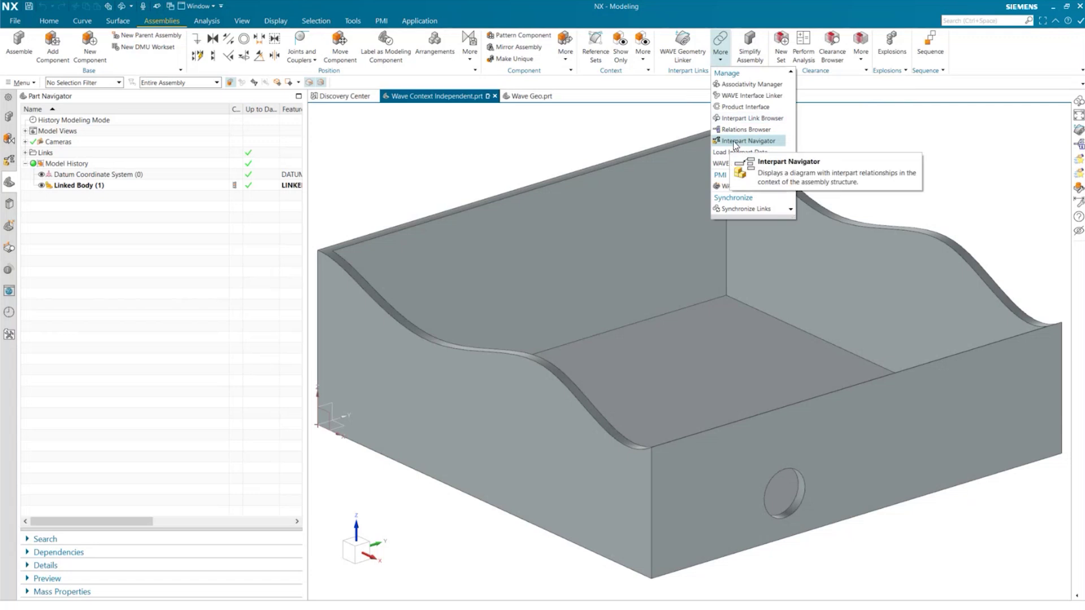
pyautogui.click(736, 146)
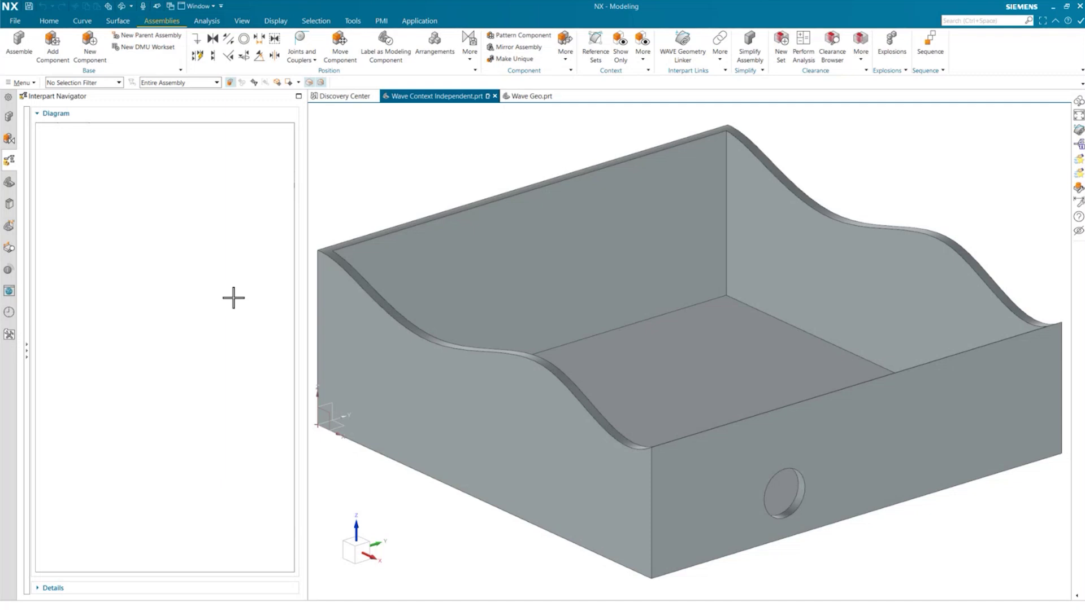
pyautogui.click(530, 96)
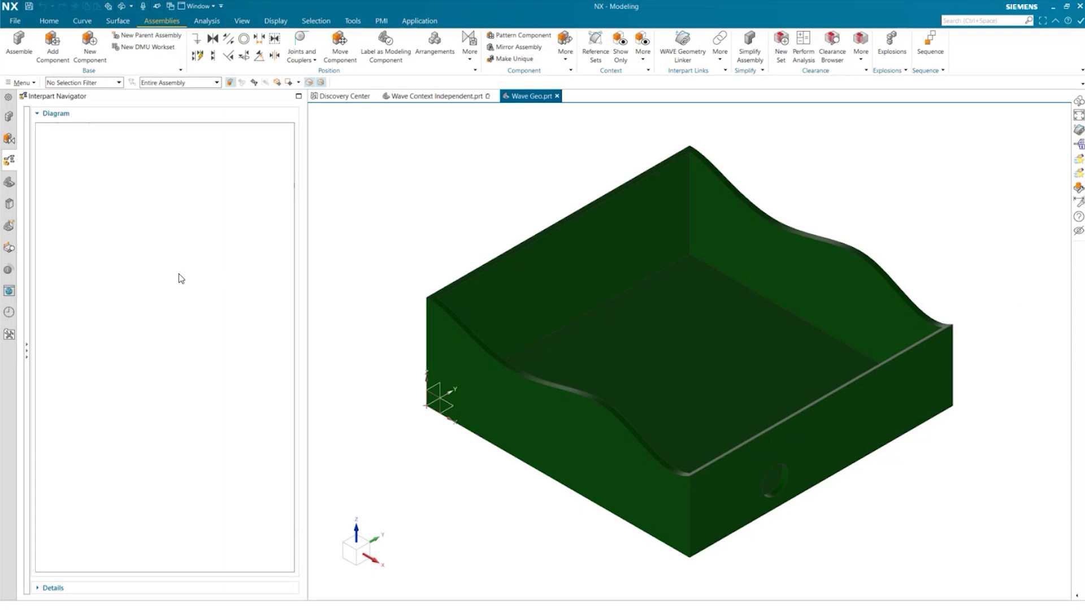
# - Open Wave 2 from the recent files and view its interpart relationships in the Interpart Navigator diagram
pyautogui.click(8, 315)
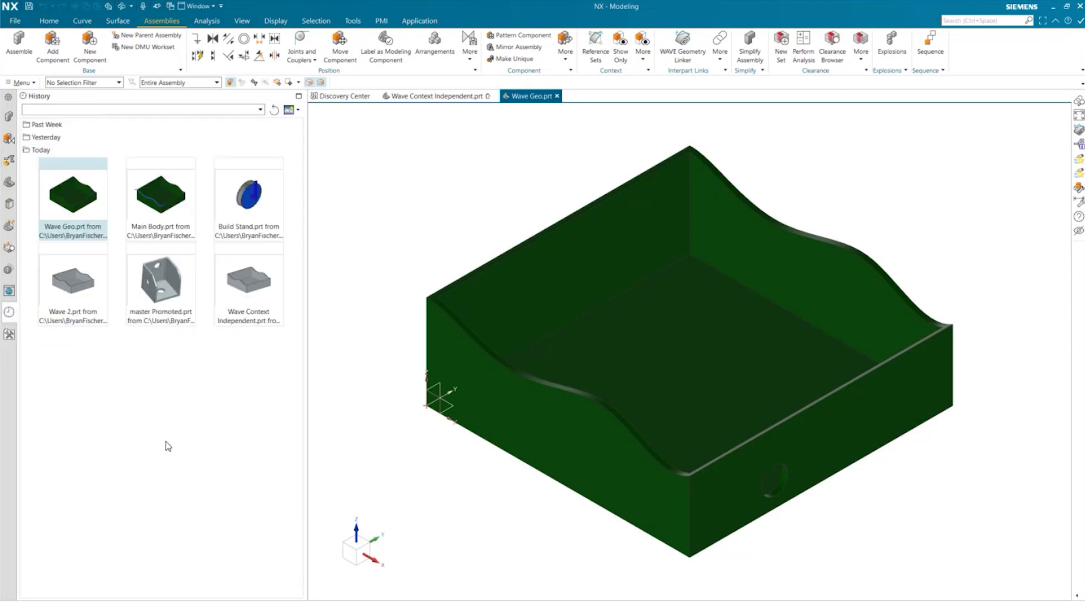
pyautogui.click(82, 287)
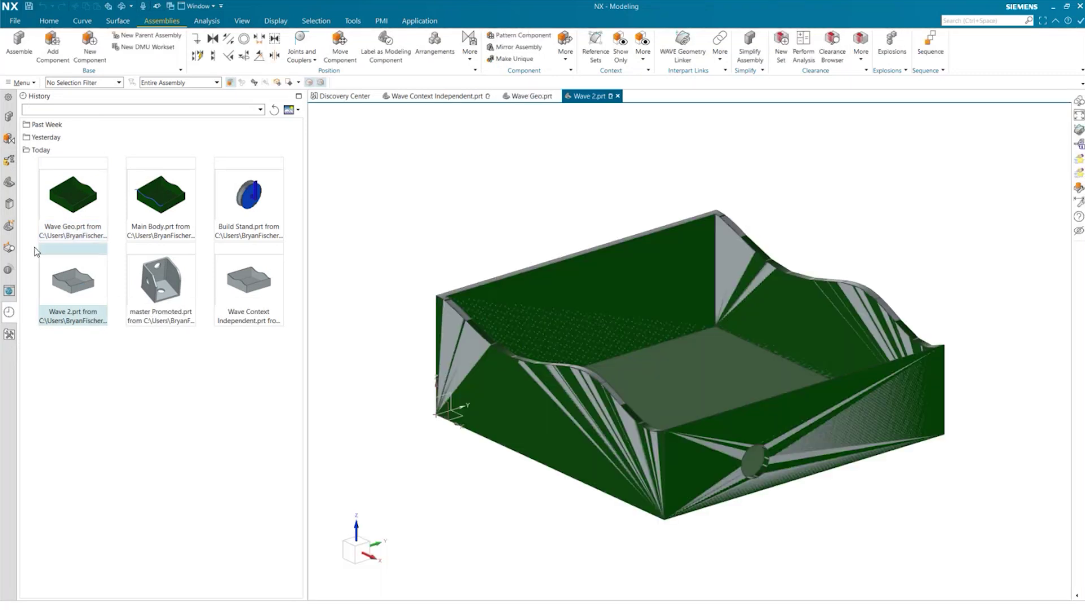
pyautogui.click(9, 160)
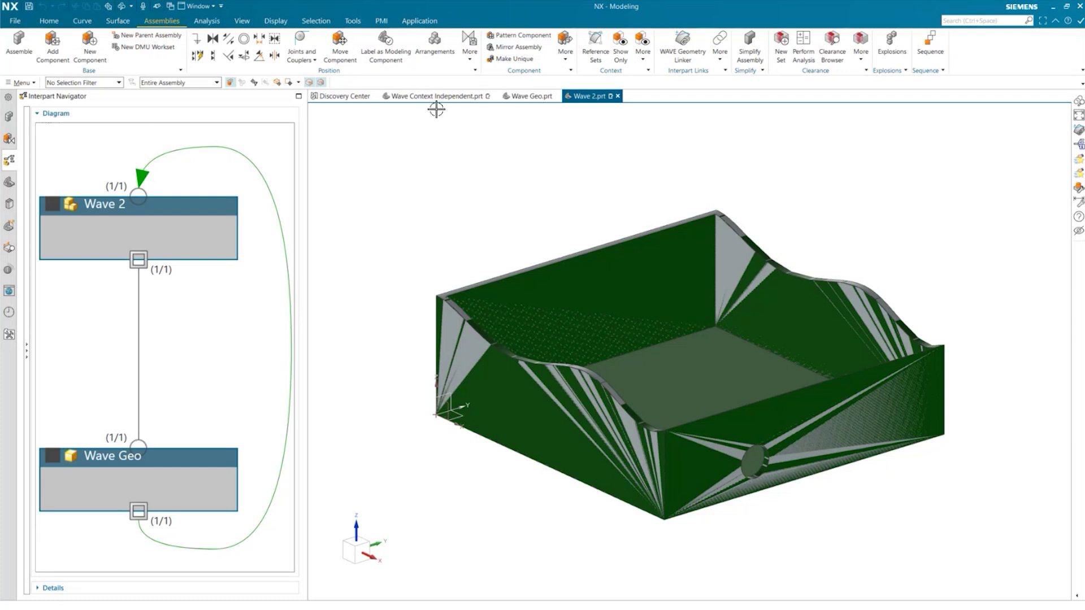
# - Close all parts in the session and reopen only Wave Context Independent from the recent files
pyautogui.click(15, 20)
pyautogui.moveTo(31, 69)
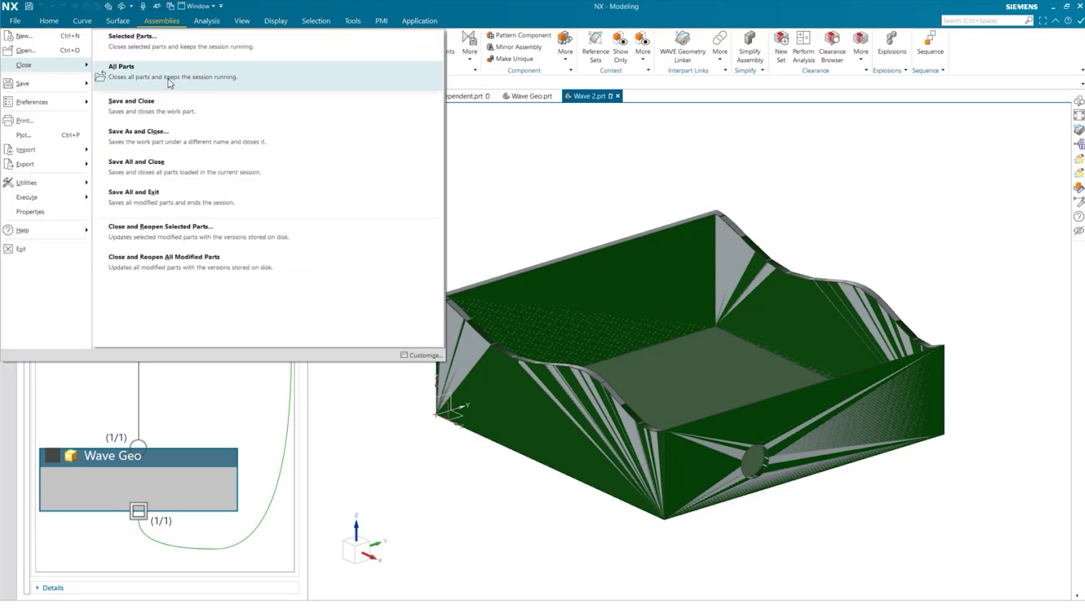
pyautogui.click(192, 73)
pyautogui.click(528, 338)
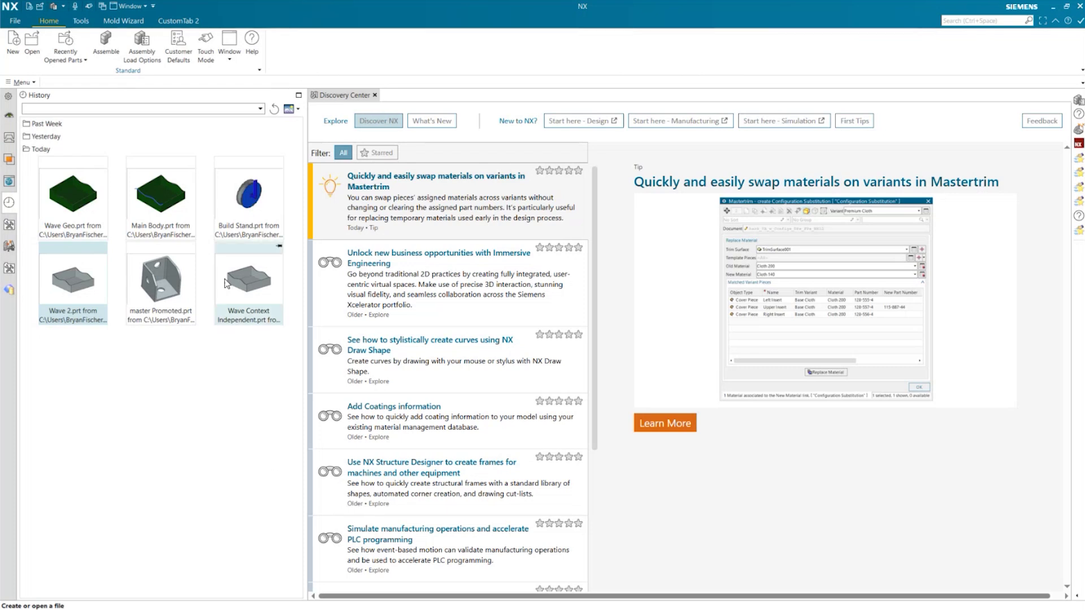
pyautogui.click(247, 285)
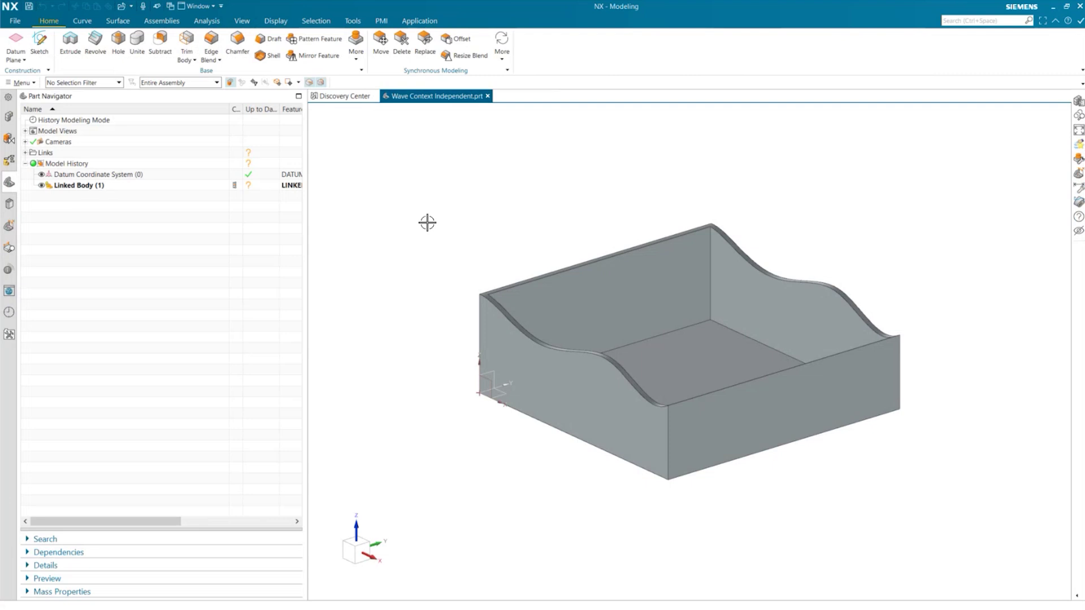
# - Inspect the linked body's update state and its parent information in the WAVE Geometry Linker, leaving the link unedited
pyautogui.moveTo(248, 189)
pyautogui.moveTo(280, 109); pyautogui.dragTo(236, 110)
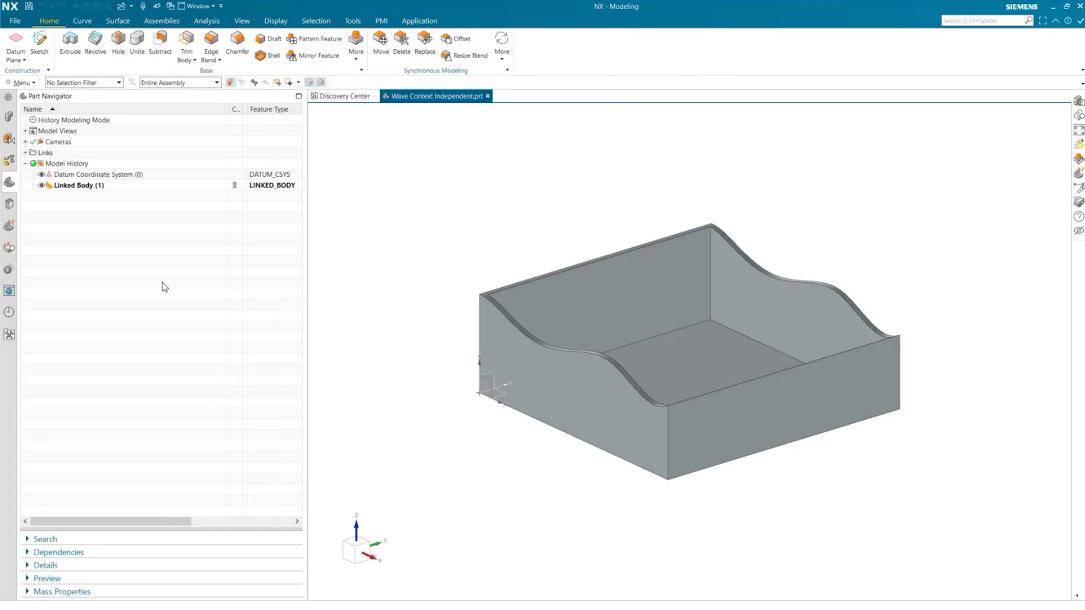
pyautogui.doubleClick(69, 186)
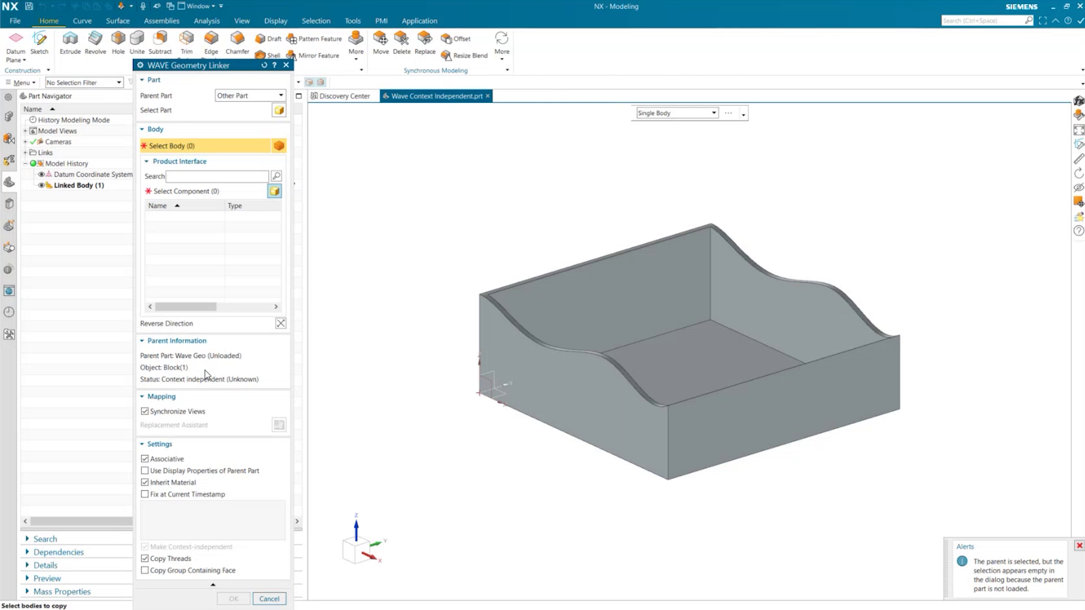
pyautogui.click(270, 599)
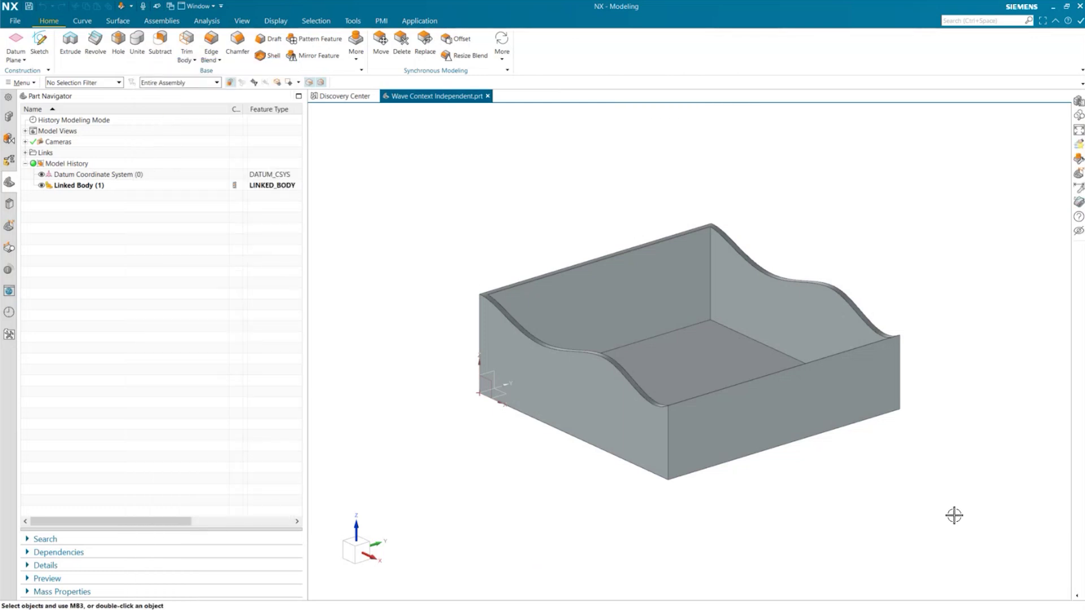
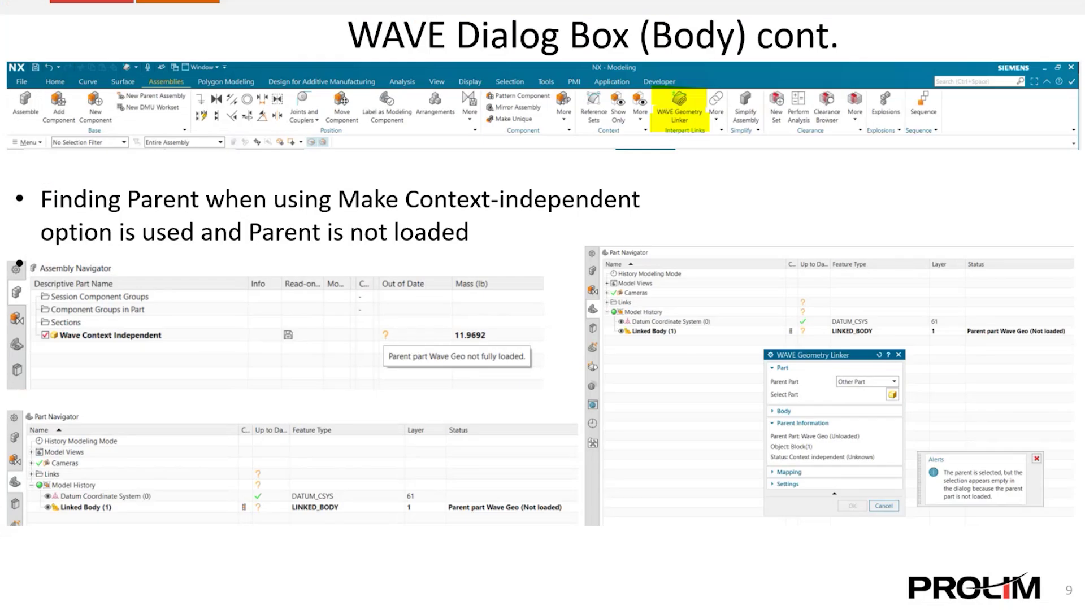
pyautogui.press('Right')
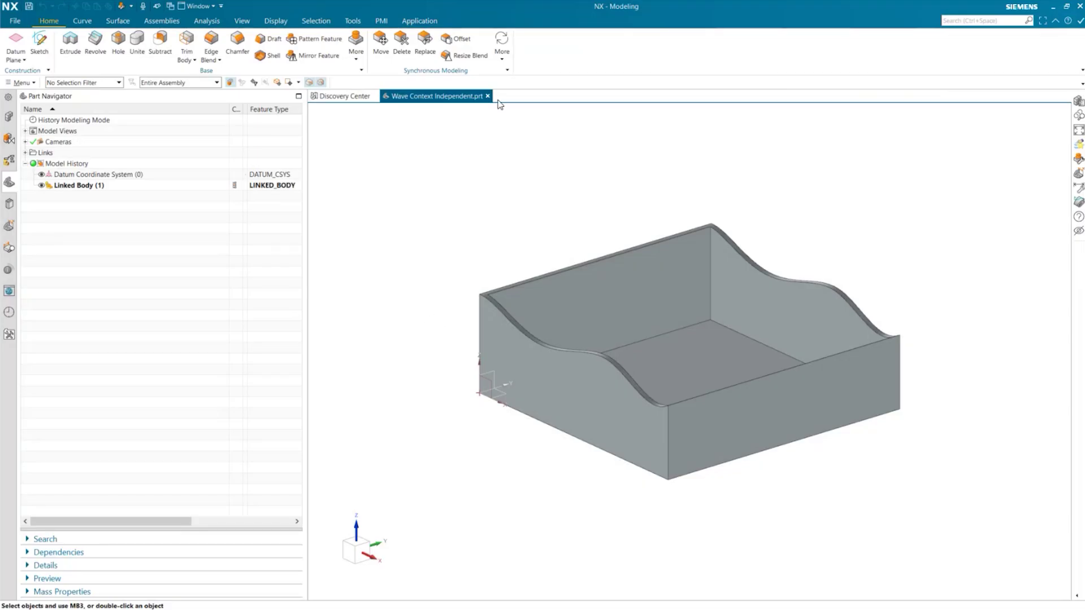
# - Close Wave Context Independent and reopen it from the recent files with its parent Wave Geo loaded first, showing its assembly structure
pyautogui.click(487, 96)
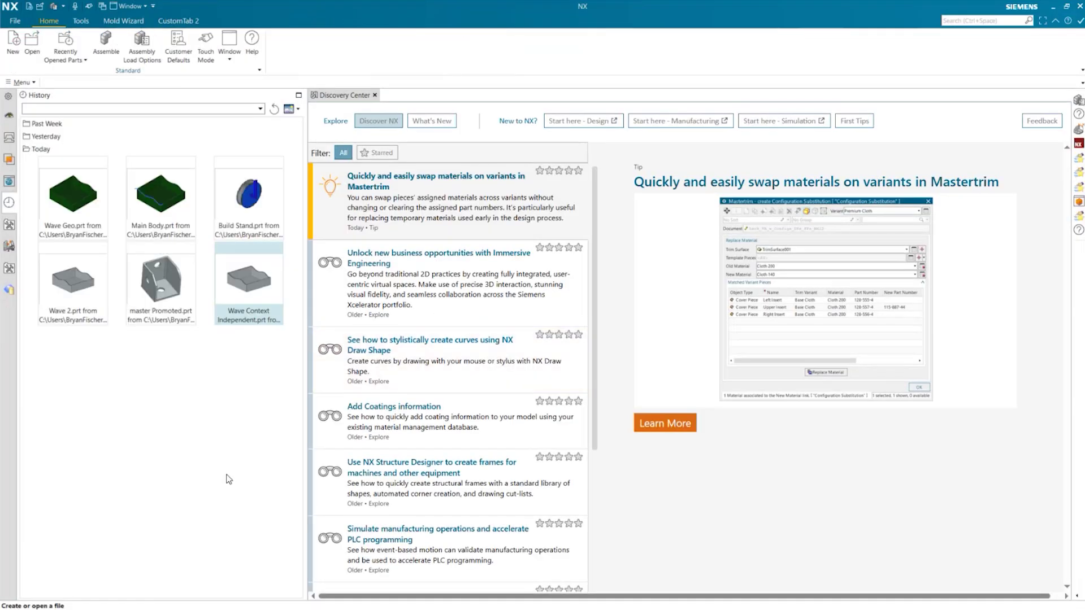
pyautogui.click(74, 210)
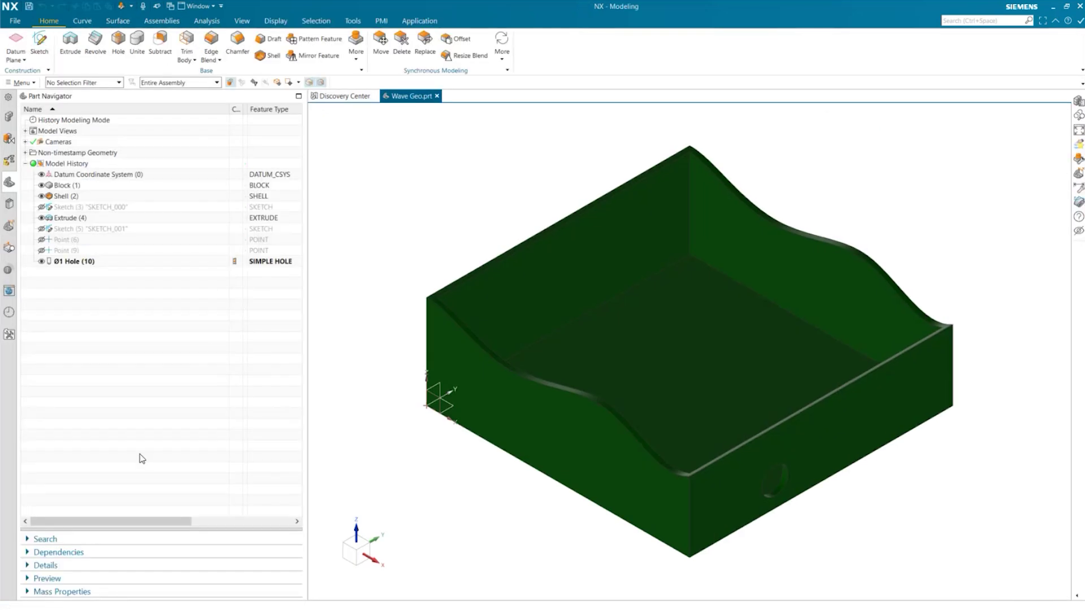
pyautogui.click(9, 312)
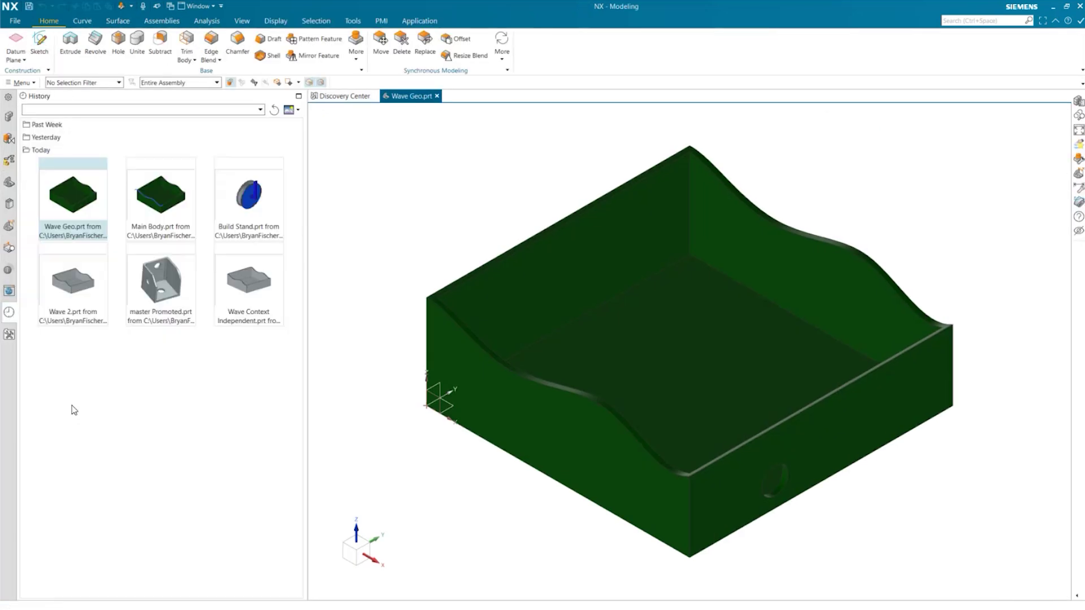
pyautogui.click(251, 297)
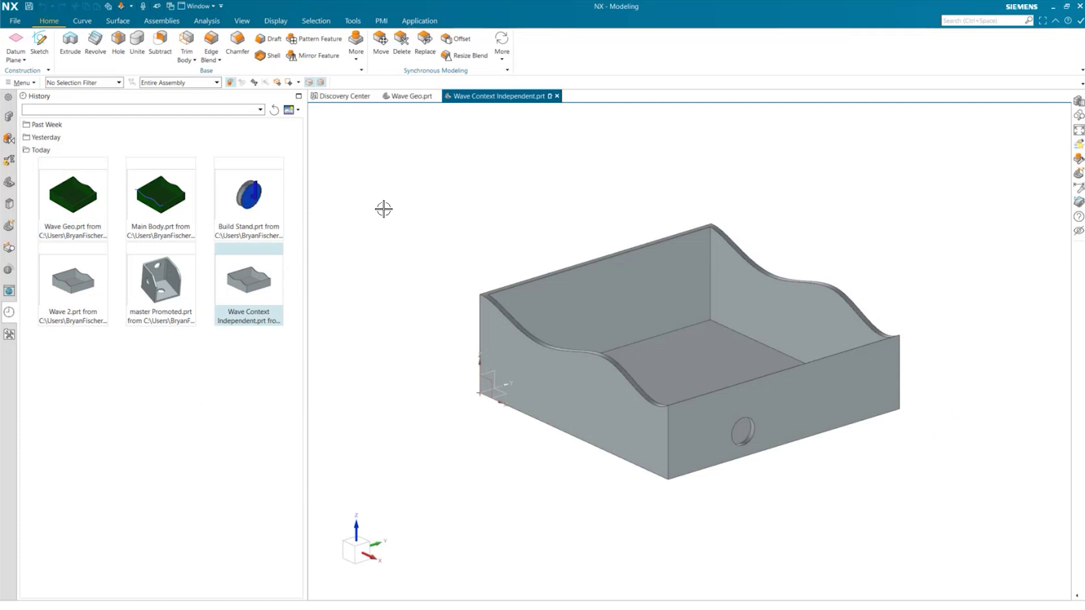
pyautogui.click(9, 117)
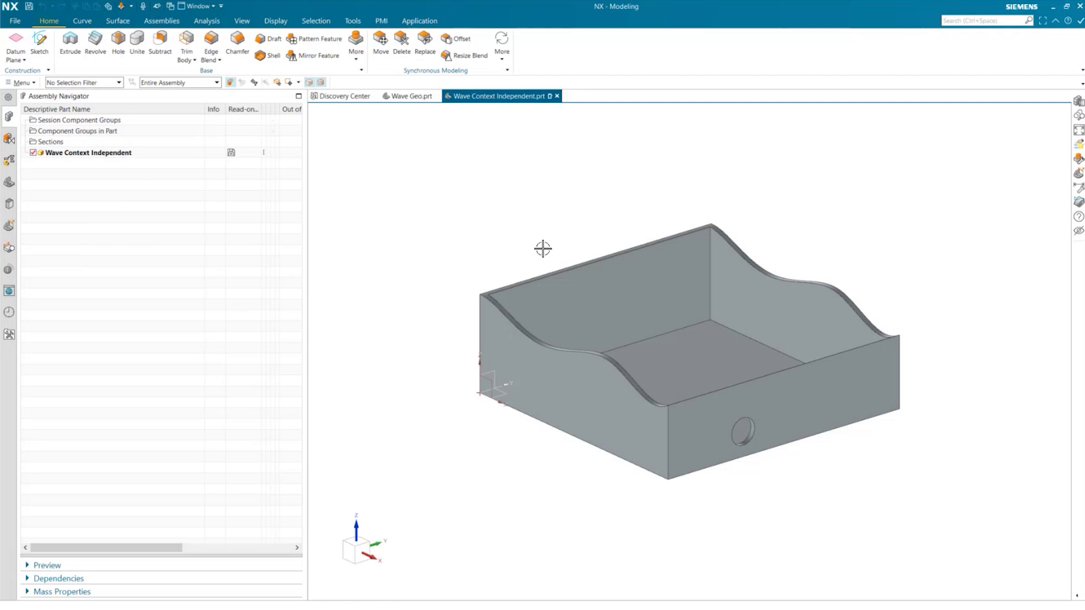
# - In Wave Context Independent, add a simple hole 1 in in diameter and 2 in deep to the curved-top side wall of the linked body
pyautogui.moveTo(492, 99); pyautogui.dragTo(714, 344)
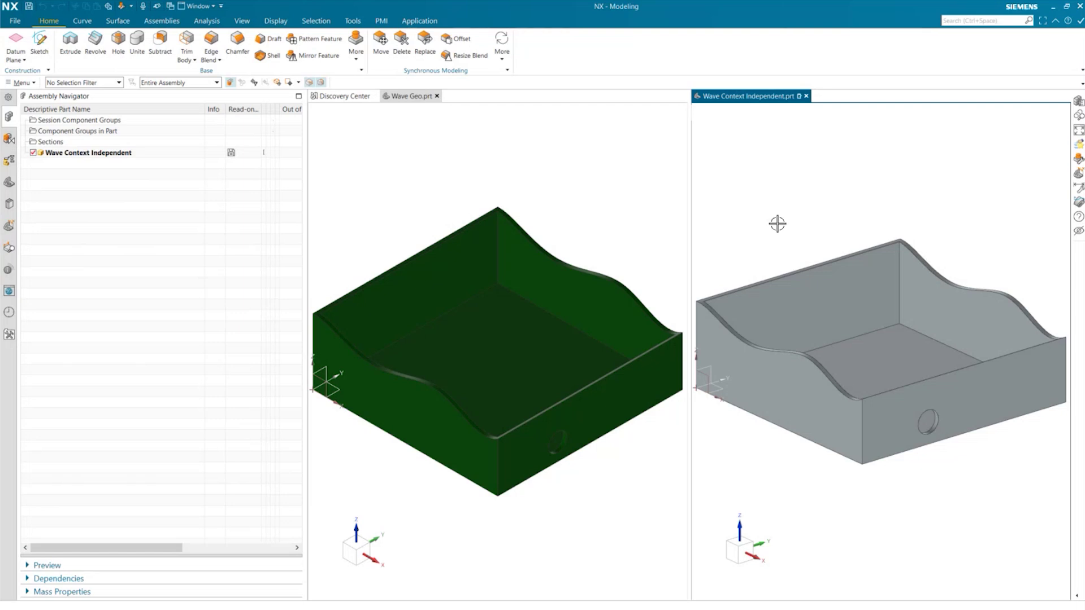
pyautogui.moveTo(774, 96); pyautogui.dragTo(689, 344)
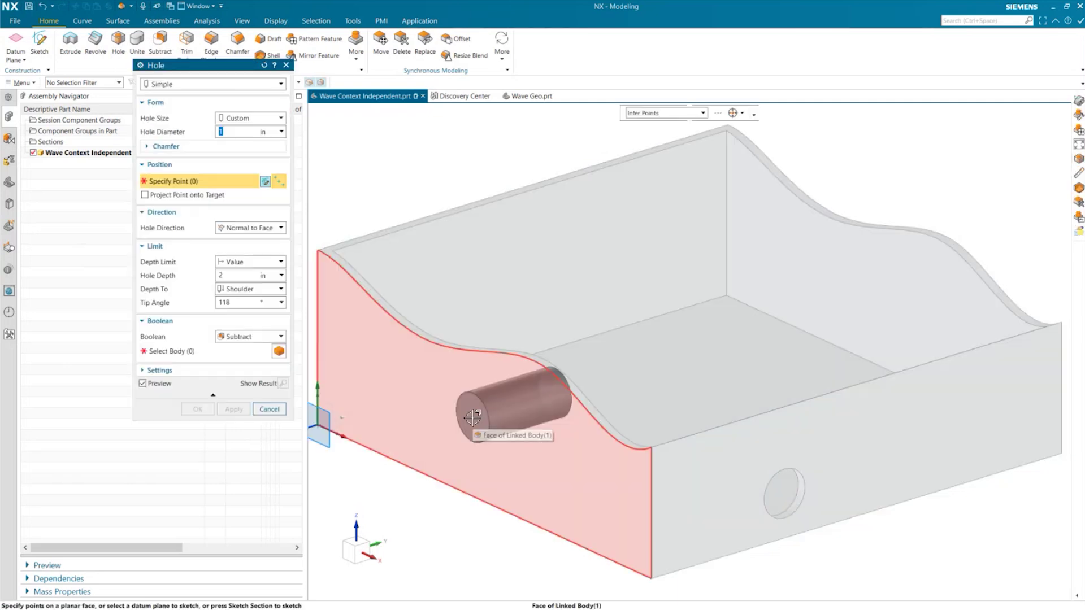
pyautogui.click(473, 417)
pyautogui.click(197, 409)
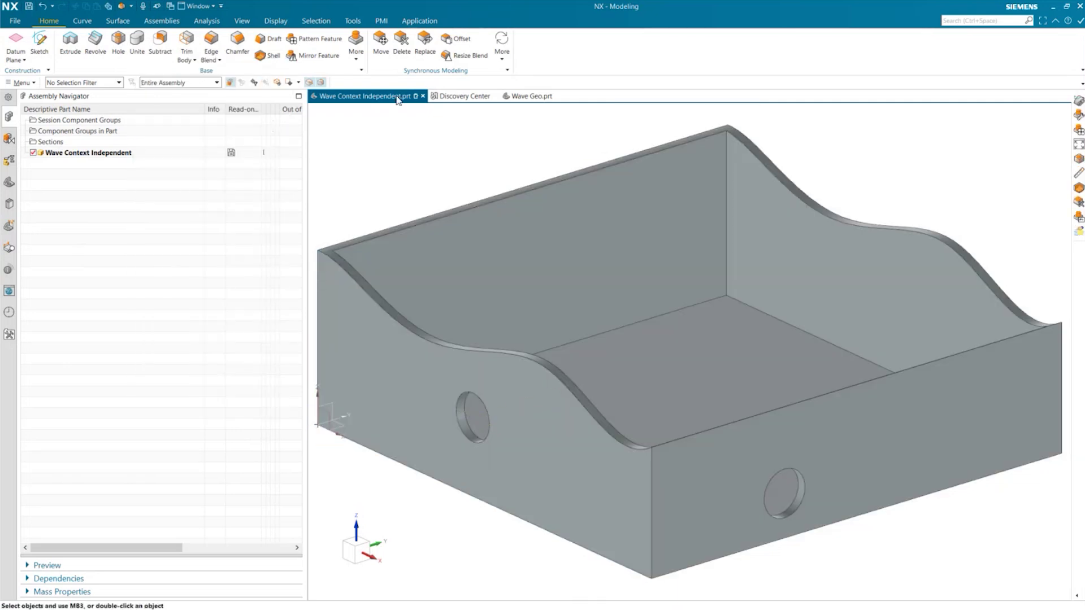
# - Check Wave Geo for the added hole, and arrange Wave Context Independent side by side with it
pyautogui.click(529, 96)
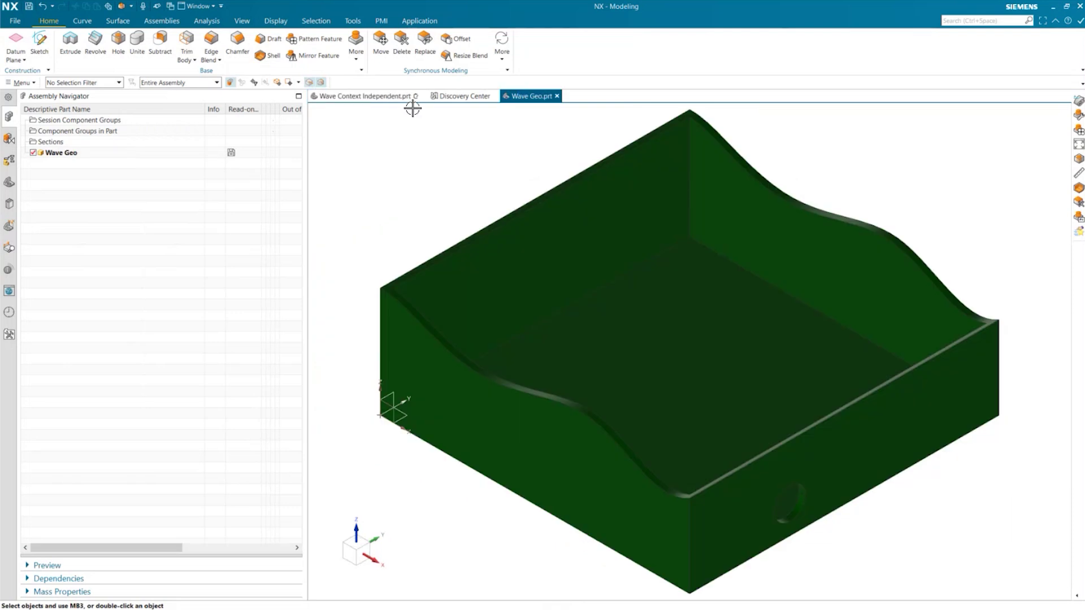
pyautogui.click(375, 96)
pyautogui.moveTo(376, 96); pyautogui.dragTo(711, 344)
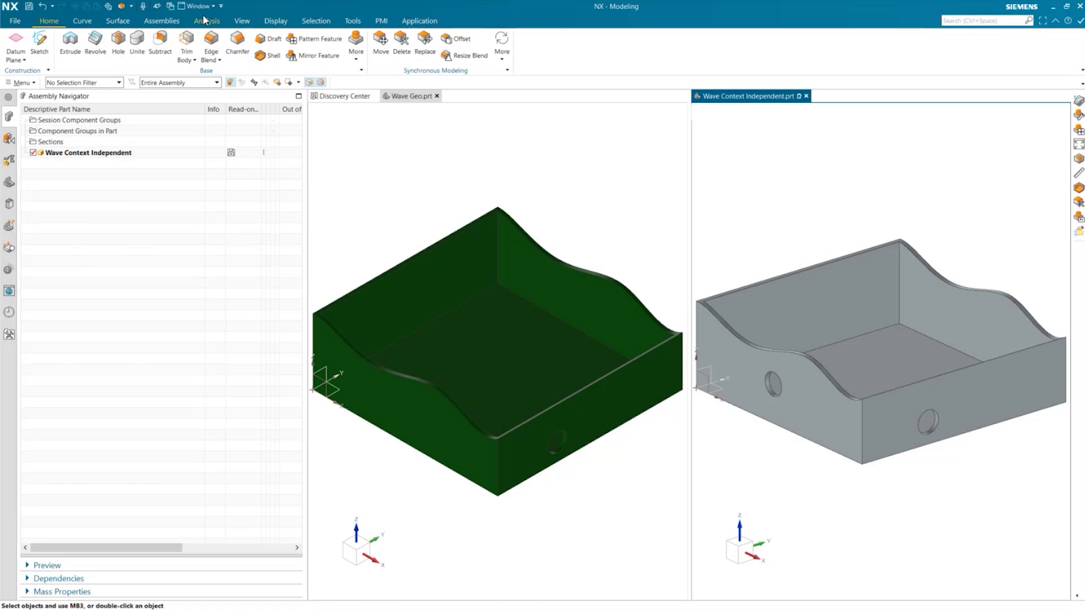
# - Link the side-wall hole's circular edge from Wave Context Independent into Wave Geo as an associative, context-independent composite curve
pyautogui.click(463, 144)
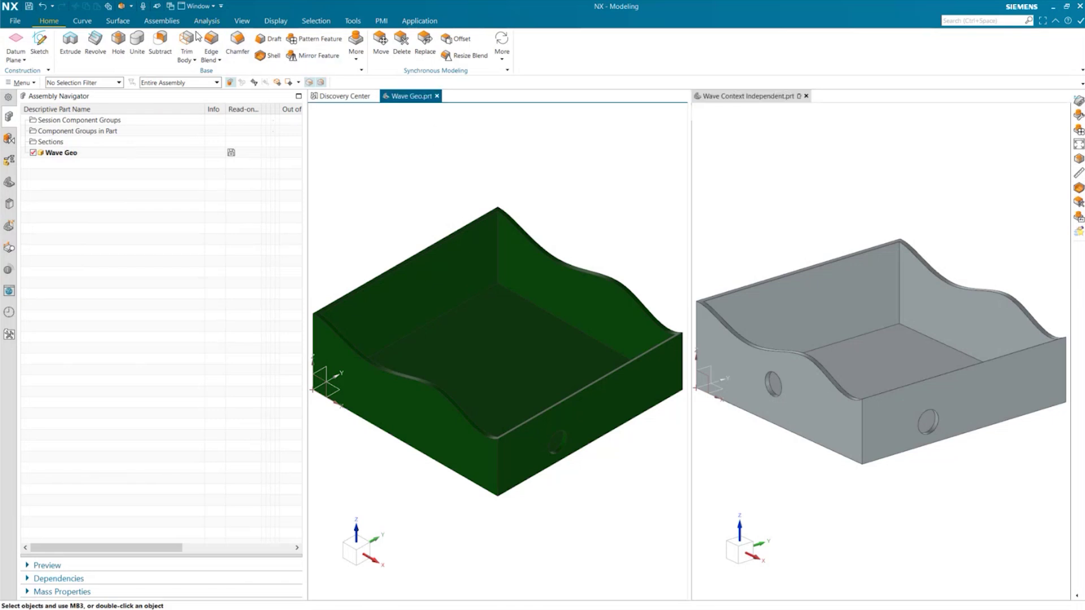
pyautogui.click(162, 21)
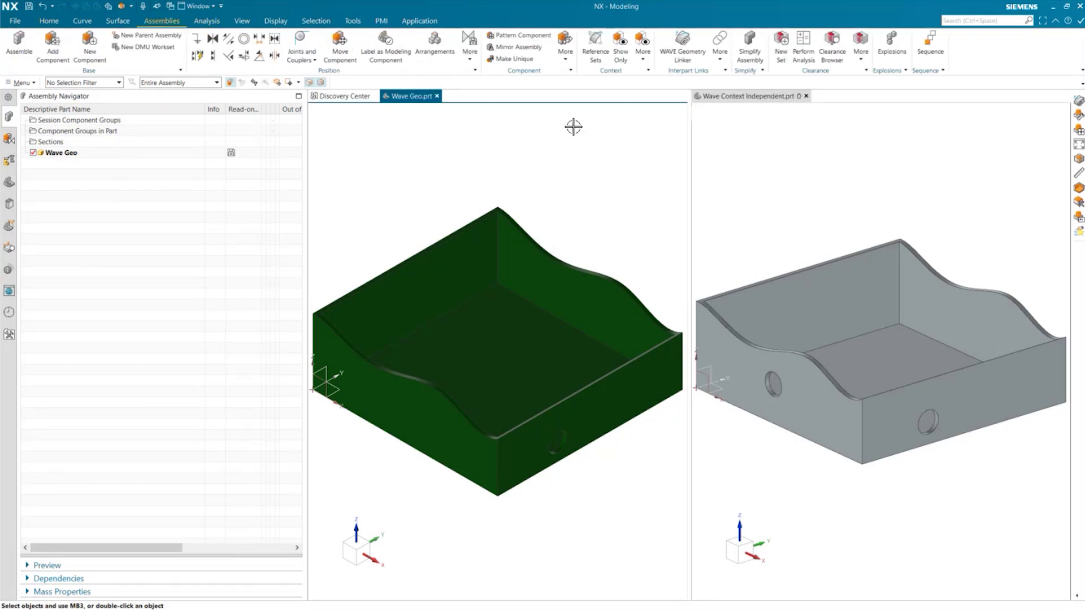
pyautogui.click(683, 45)
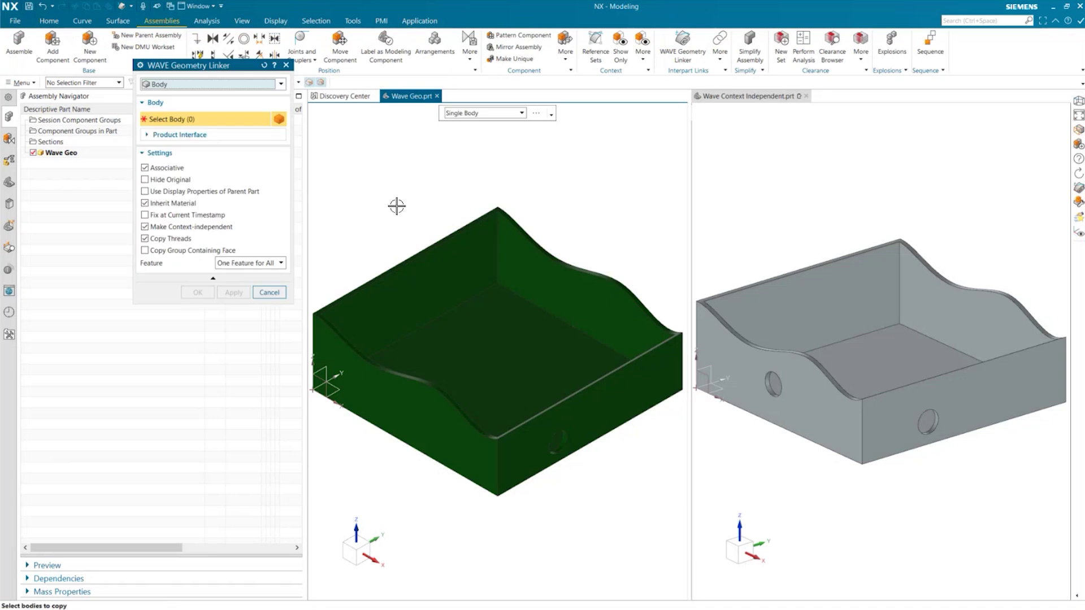
pyautogui.click(165, 84)
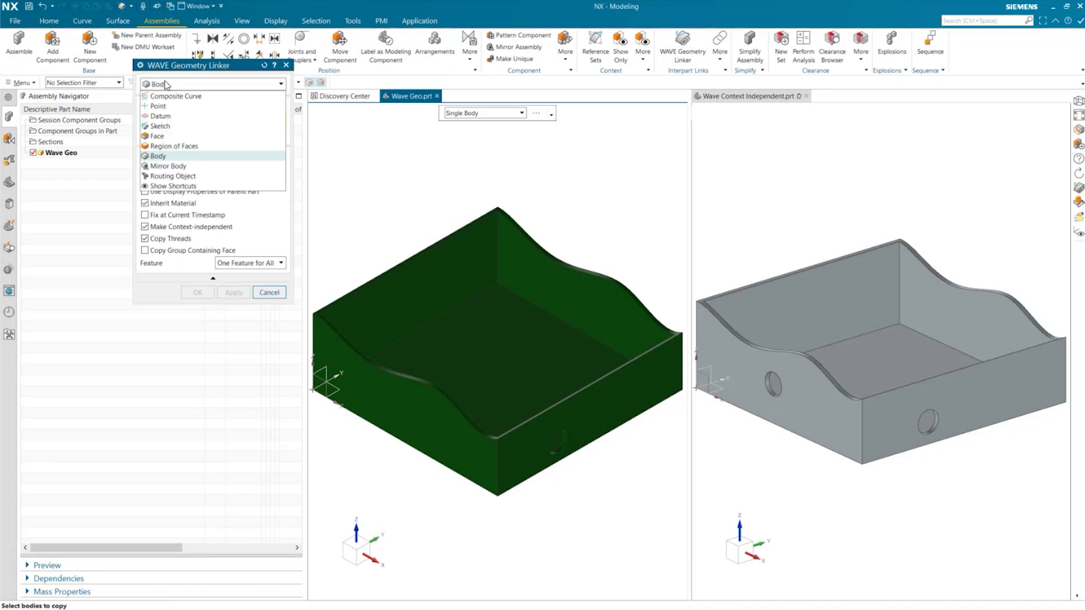
pyautogui.click(163, 136)
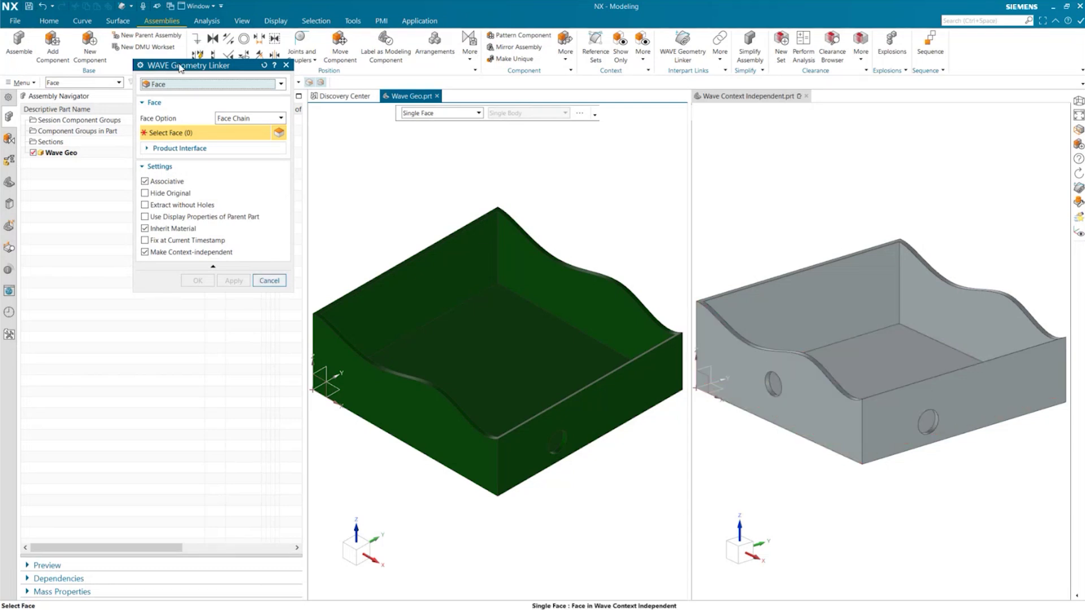
pyautogui.moveTo(180, 65); pyautogui.dragTo(531, 159)
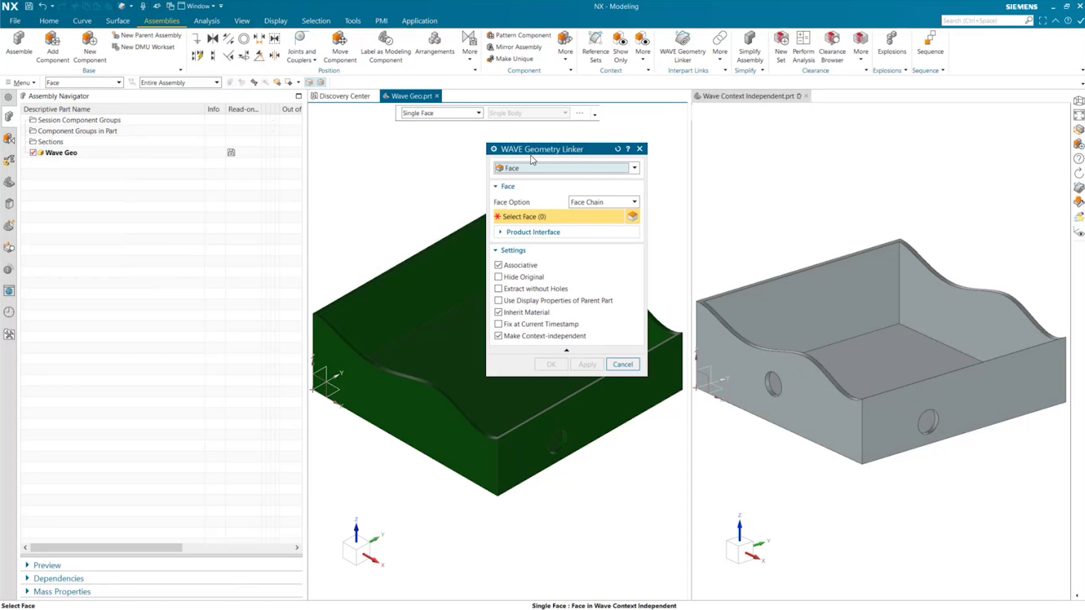
pyautogui.click(566, 168)
pyautogui.click(551, 179)
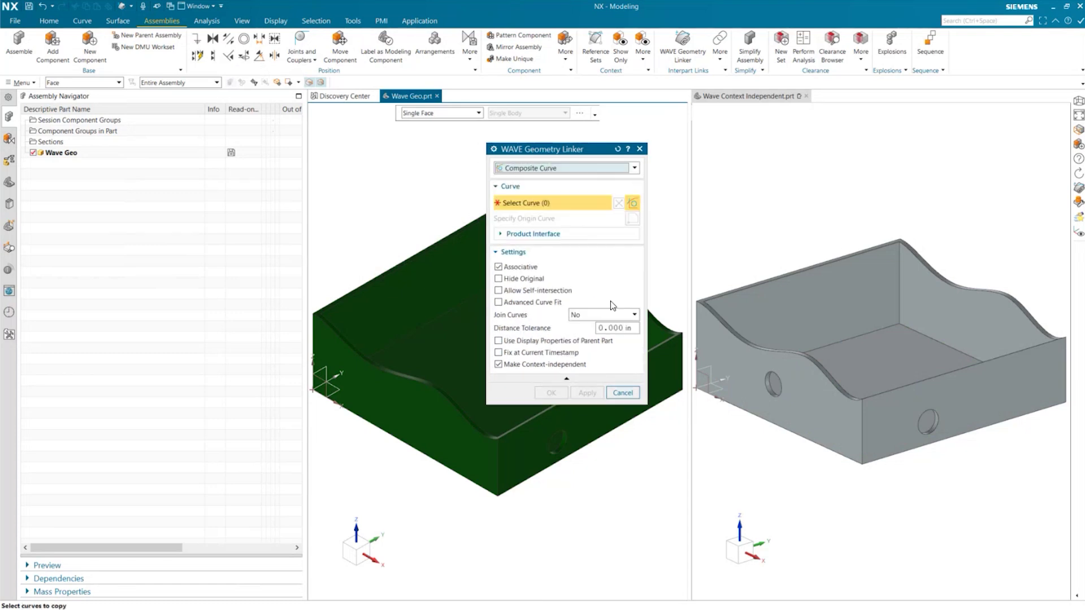
pyautogui.click(779, 372)
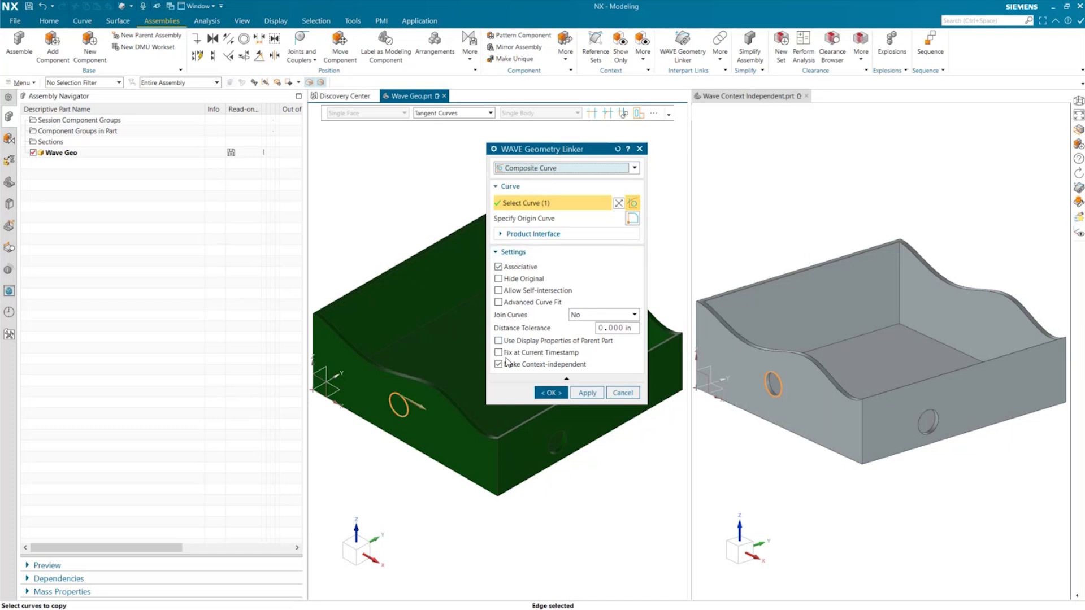
pyautogui.click(545, 392)
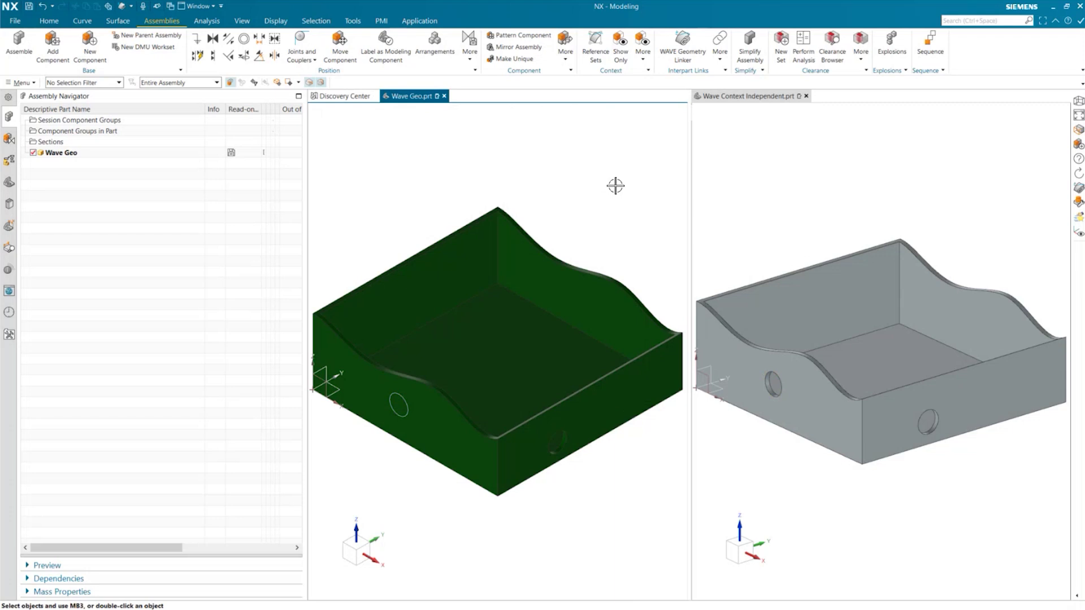
# - Close Wave Context Independent without saving its changes
pyautogui.click(873, 211)
pyautogui.click(807, 96)
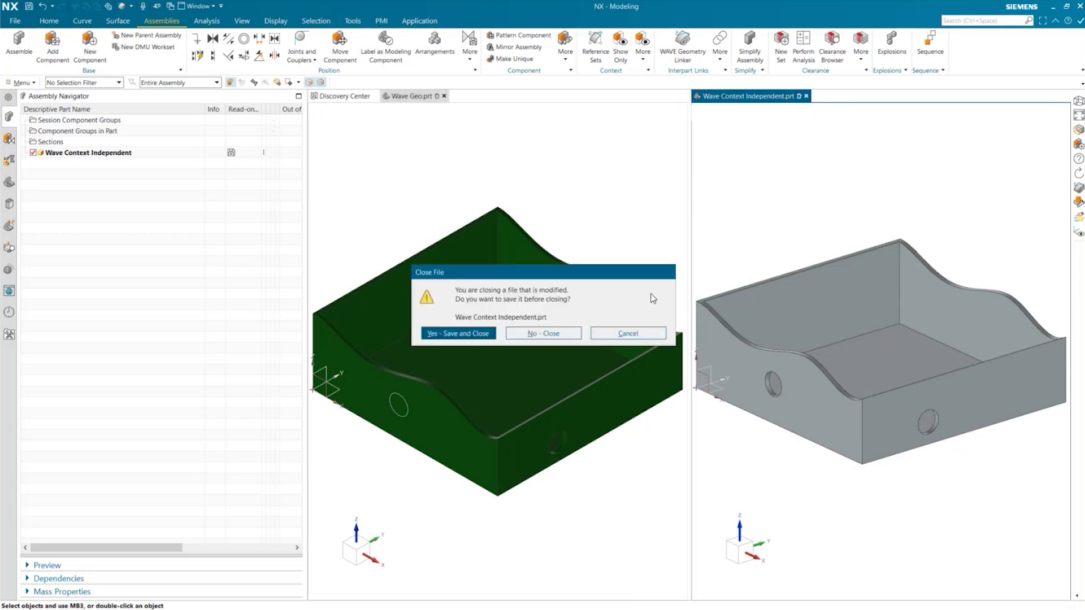
pyautogui.click(544, 334)
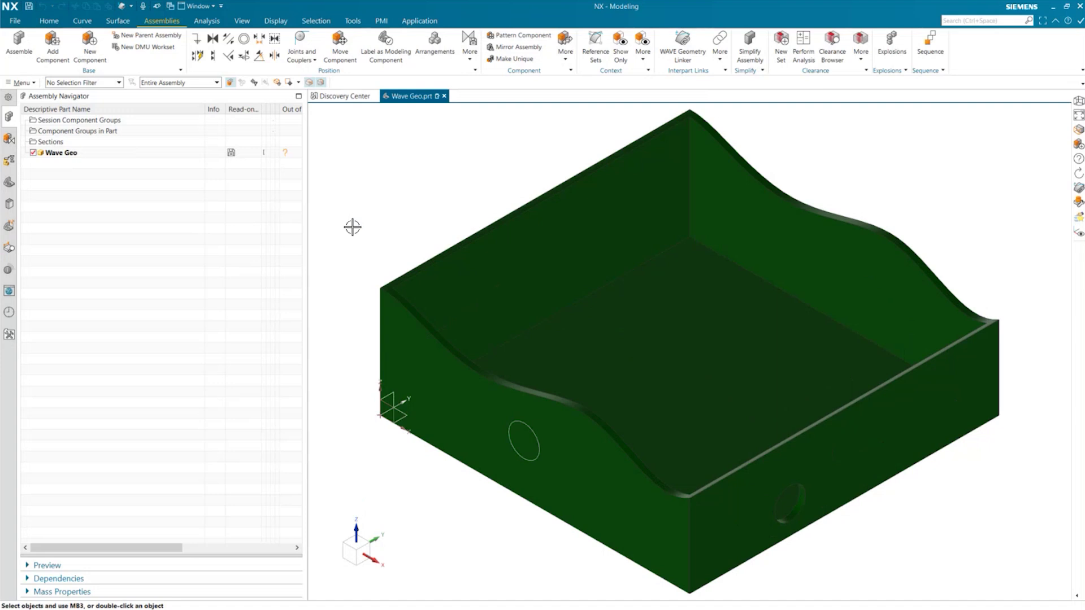
# - In Wave Geo, subtract a simple hole 1 in in diameter and 2 in deep, centred on the linked circle in the side wall
pyautogui.click(49, 21)
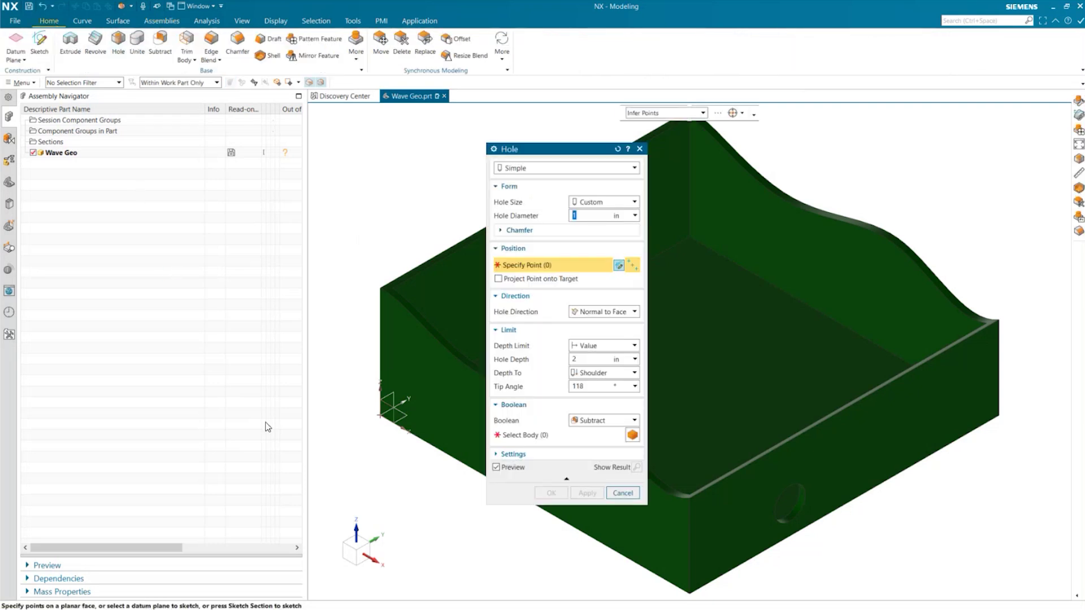
pyautogui.moveTo(570, 151); pyautogui.dragTo(241, 66)
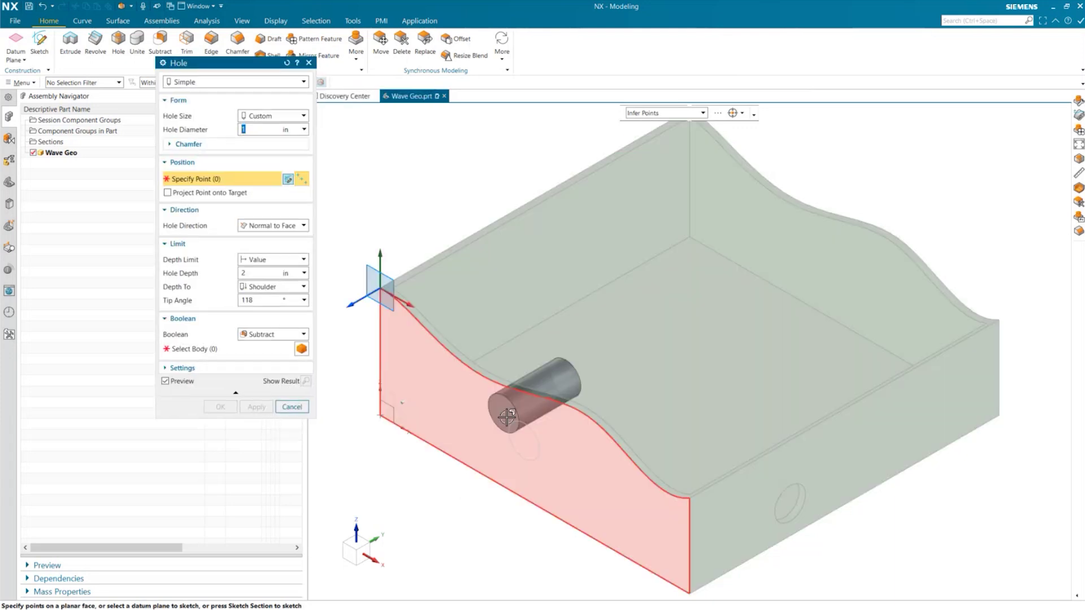
pyautogui.click(507, 416)
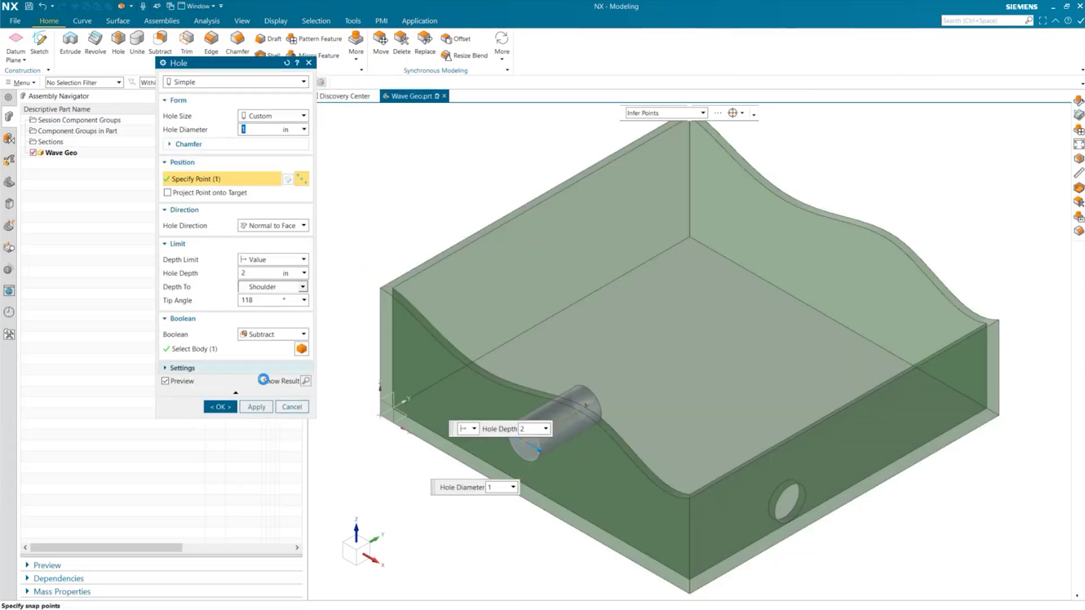
pyautogui.click(220, 407)
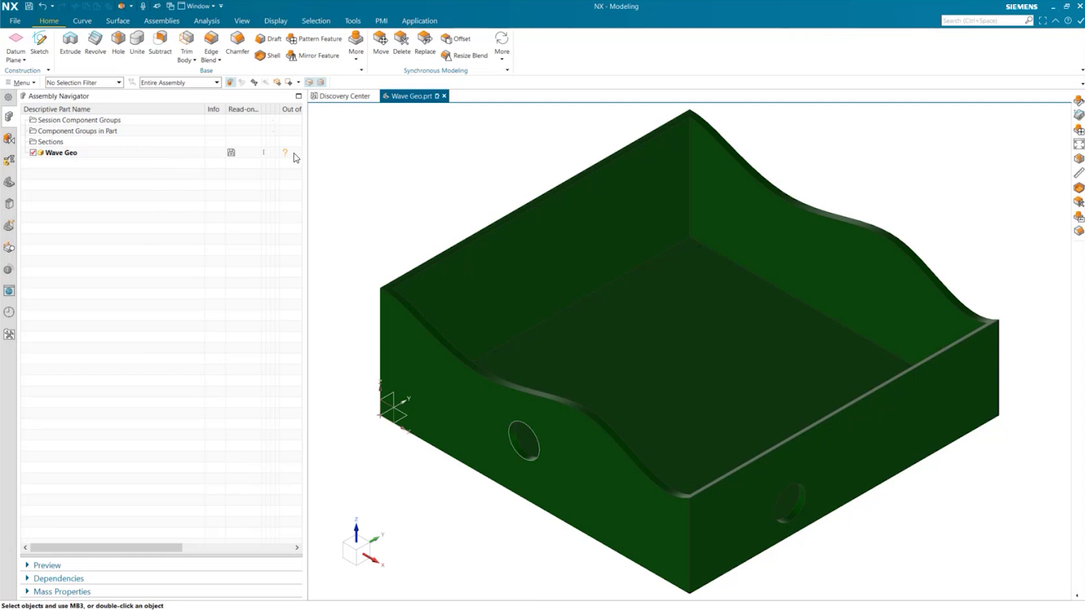
# - Check Wave Geo's out-of-date indicator, and try to reopen Wave Context Independent from the recent files
pyautogui.moveTo(298, 157)
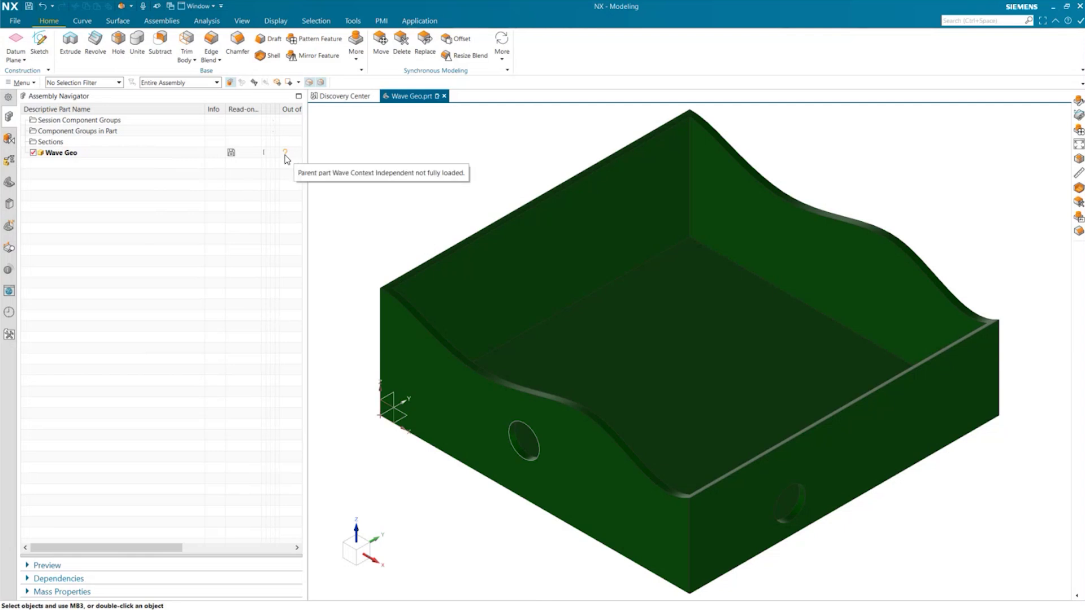
pyautogui.click(159, 227)
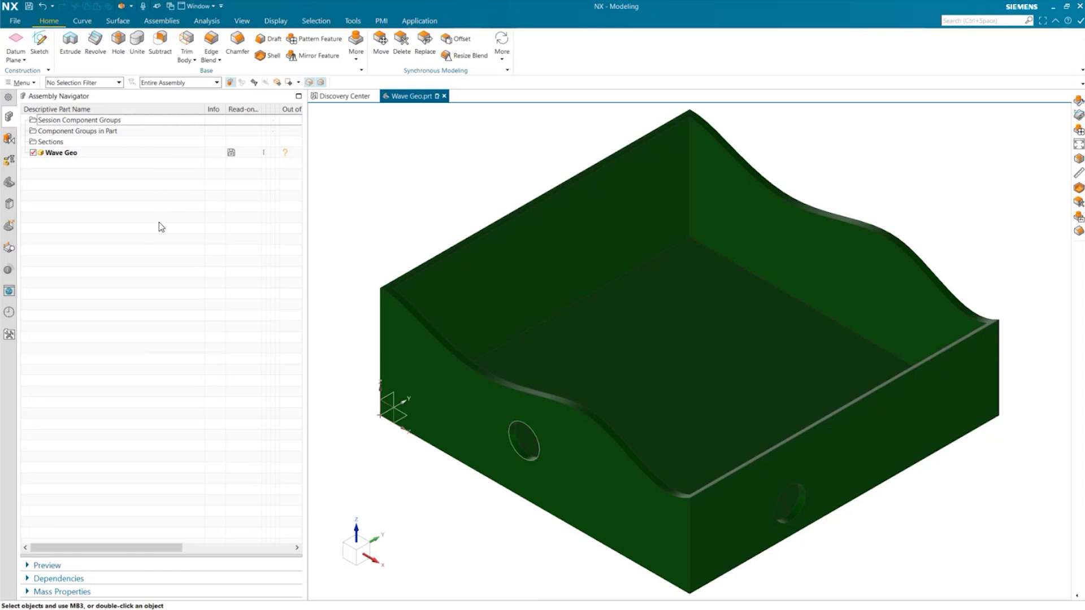
pyautogui.click(9, 312)
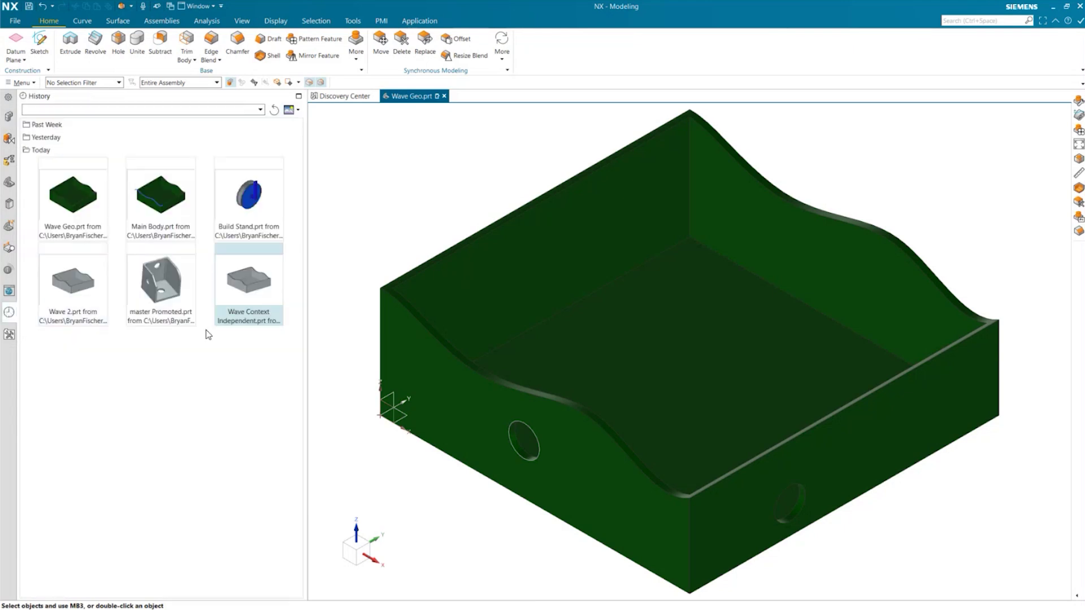
pyautogui.doubleClick(242, 288)
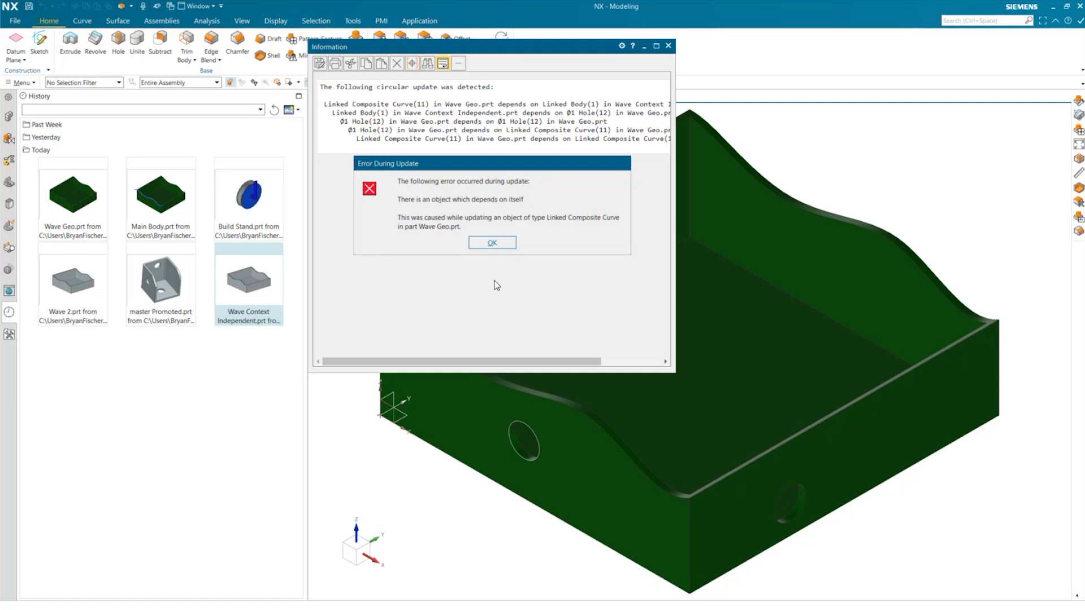
pyautogui.click(492, 243)
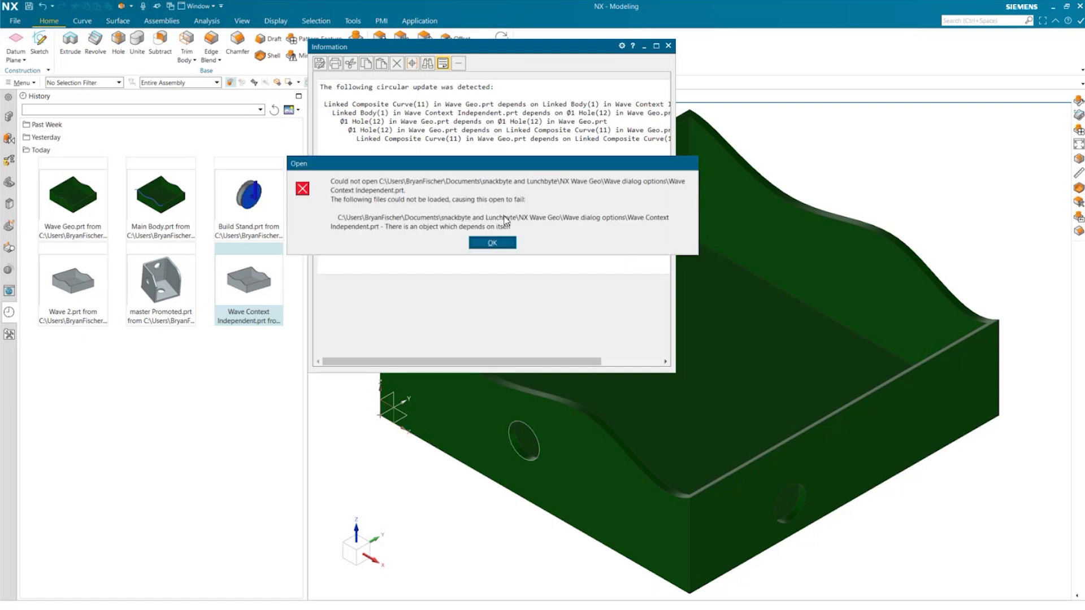
pyautogui.press('Return')
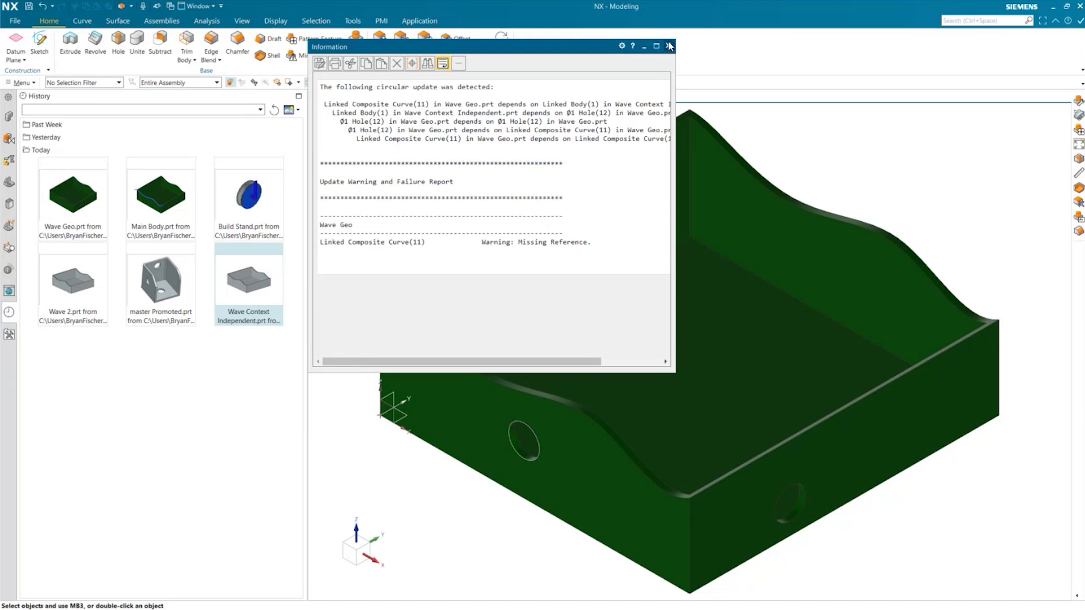
pyautogui.click(668, 46)
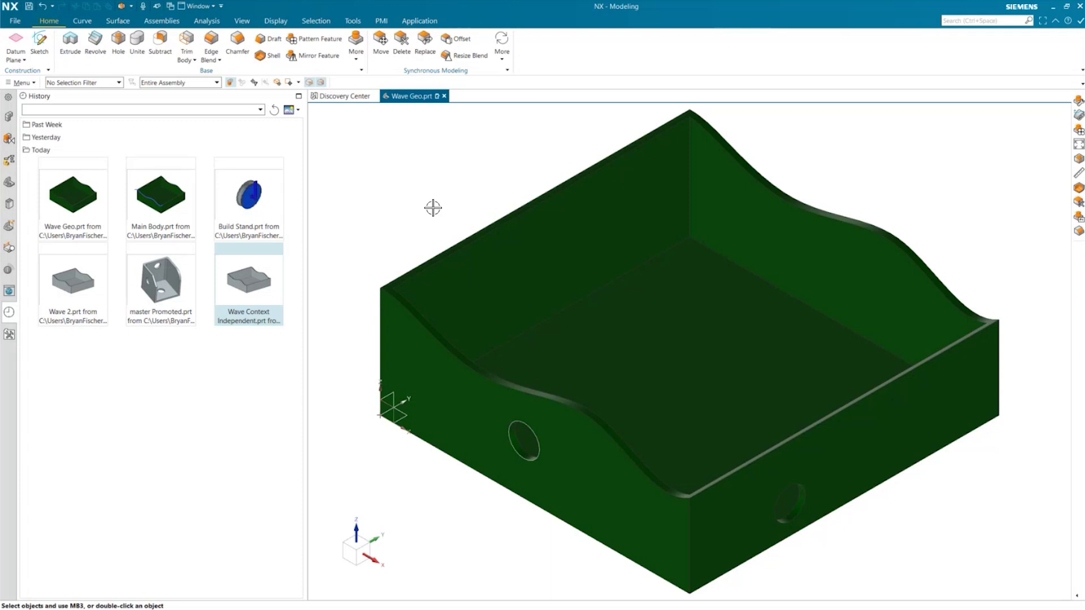
# - Check Wave Geo's interpart diagram and assembly structure, and close the part without saving its changes
pyautogui.click(9, 162)
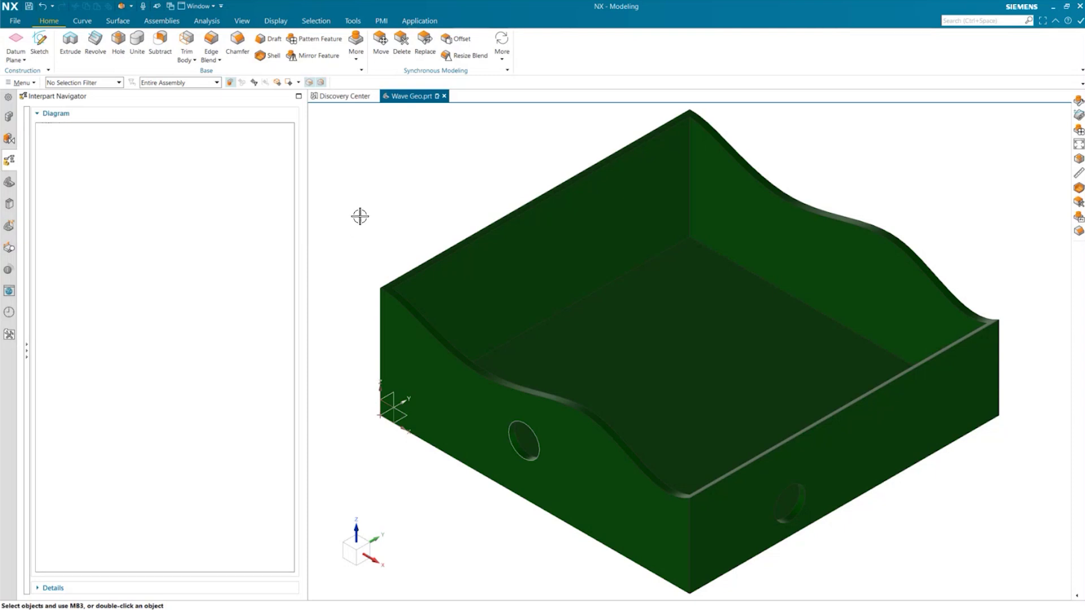
pyautogui.click(9, 117)
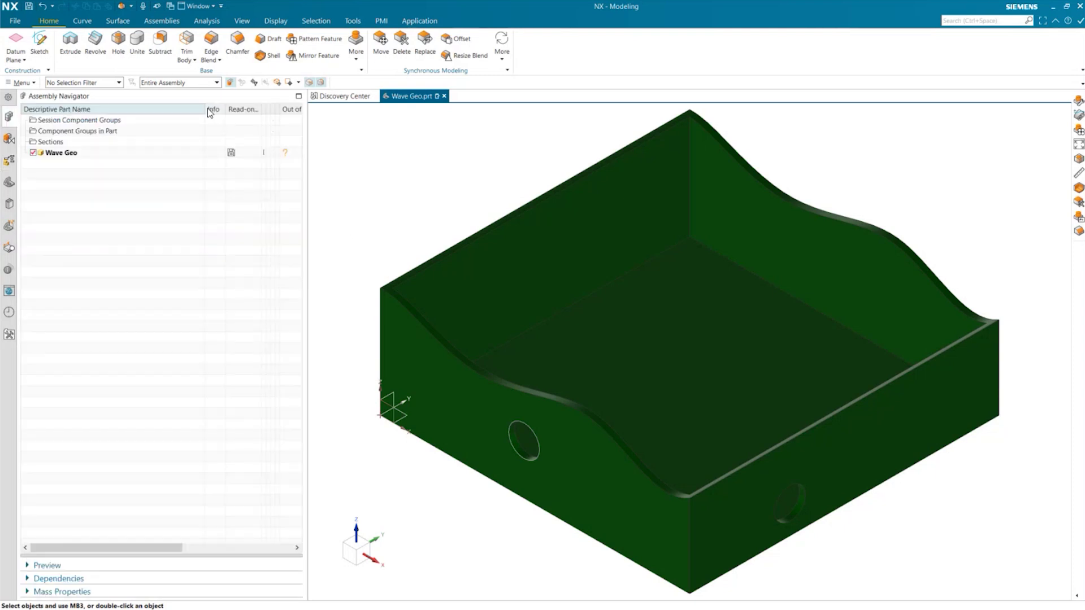
pyautogui.click(444, 96)
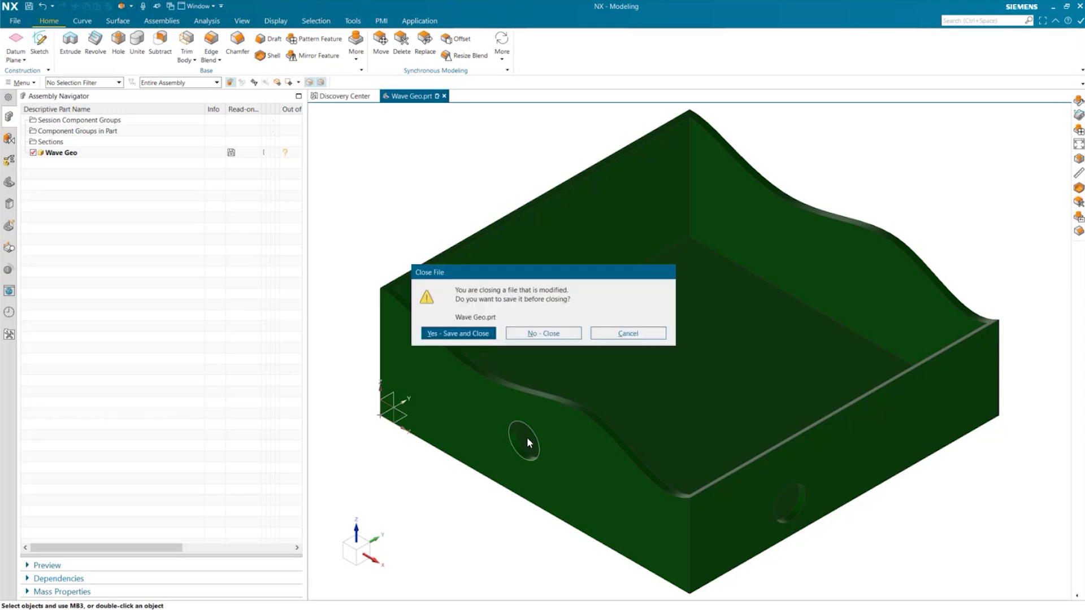
pyautogui.click(534, 333)
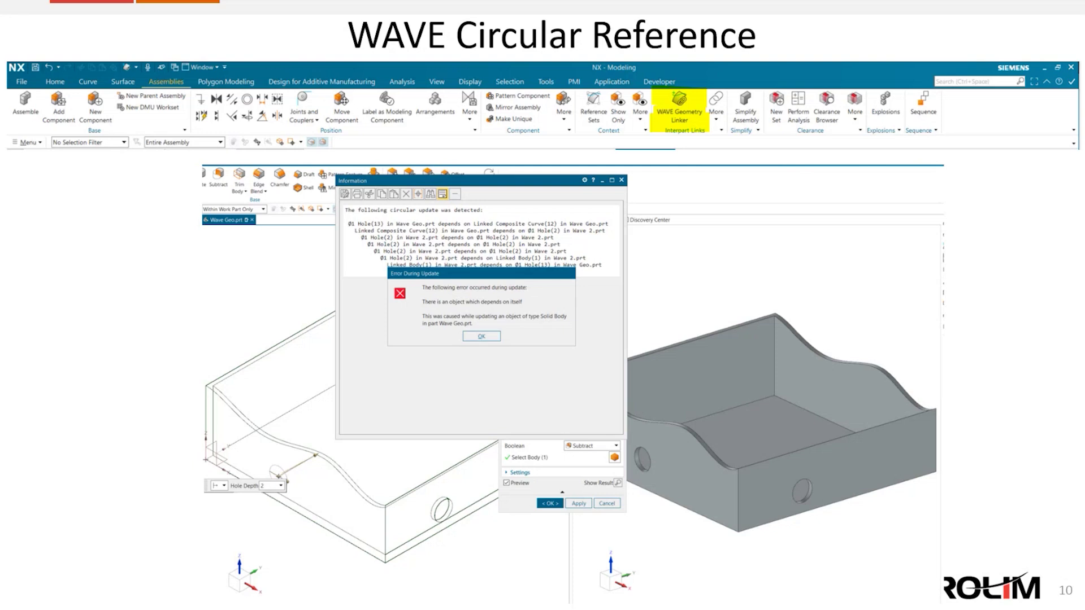
pyautogui.press('Right')
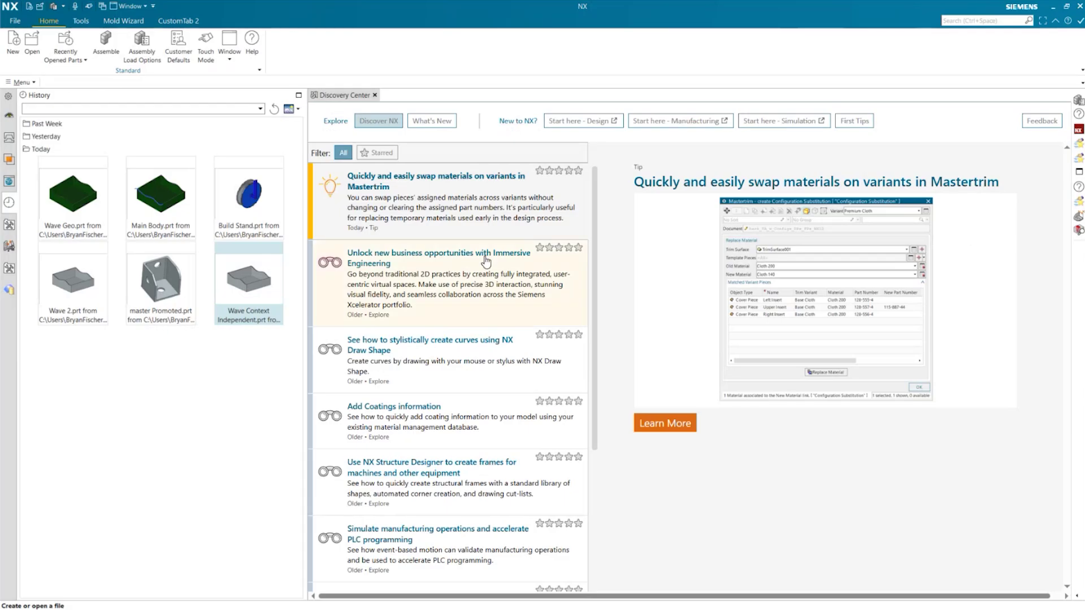
# - Narrow the history pane and create a new part in inches from the Model template, named model1.prt
pyautogui.moveTo(305, 452); pyautogui.dragTo(78, 452)
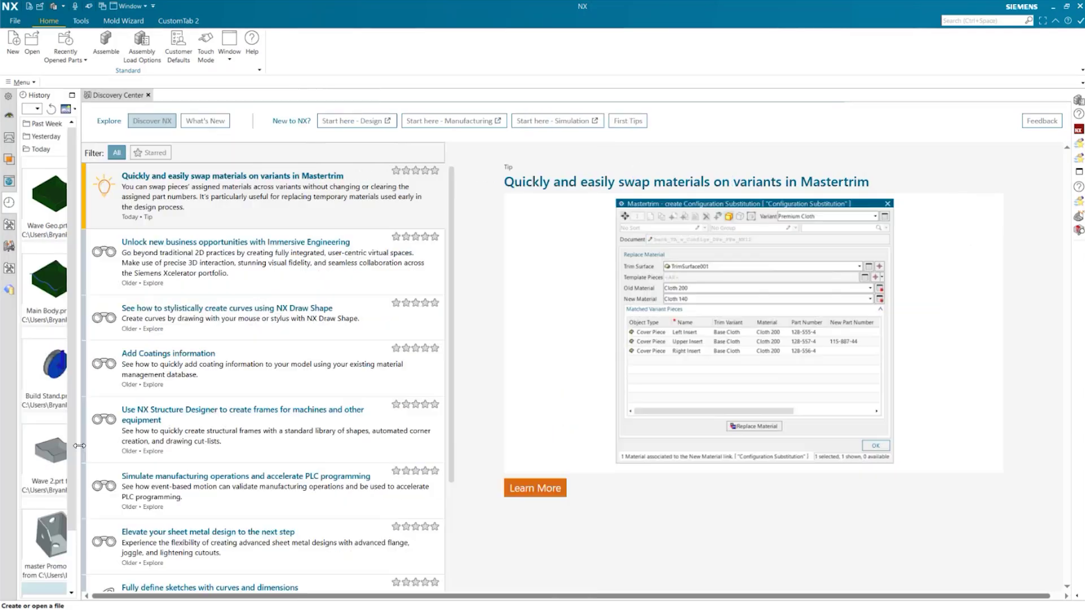
pyautogui.moveTo(78, 337); pyautogui.dragTo(217, 338)
pyautogui.click(12, 40)
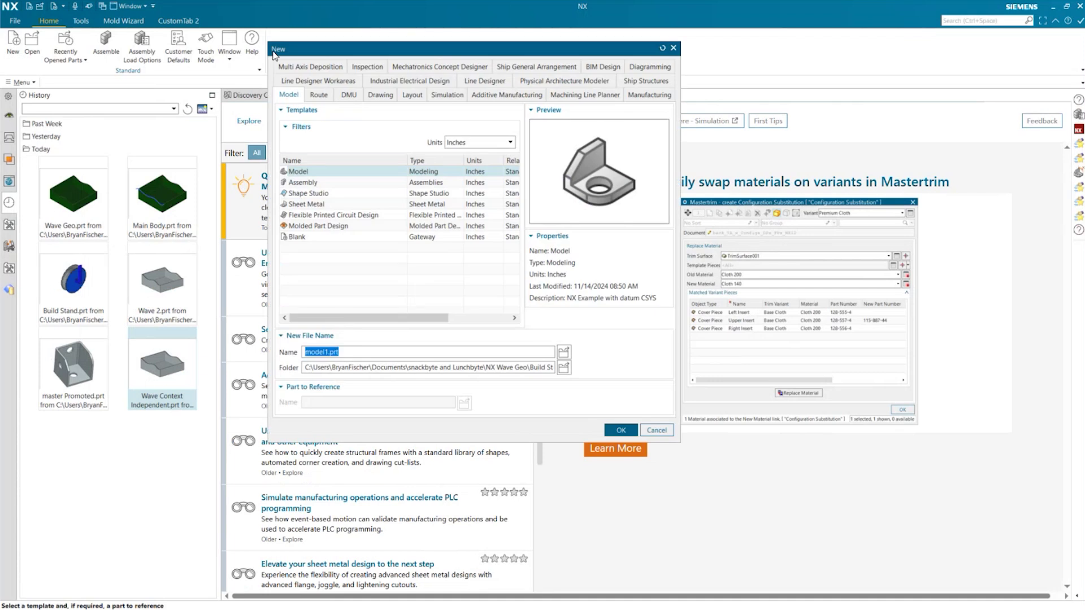
pyautogui.click(629, 431)
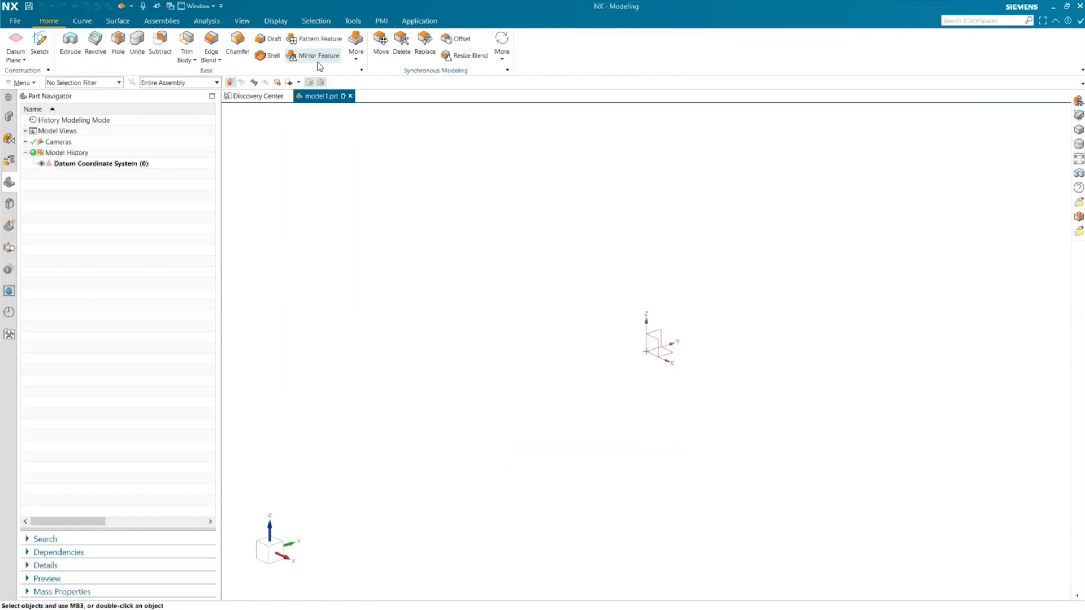
# - Examine the General page of the modeling preferences for the new part, and close it without applying anything
pyautogui.click(16, 24)
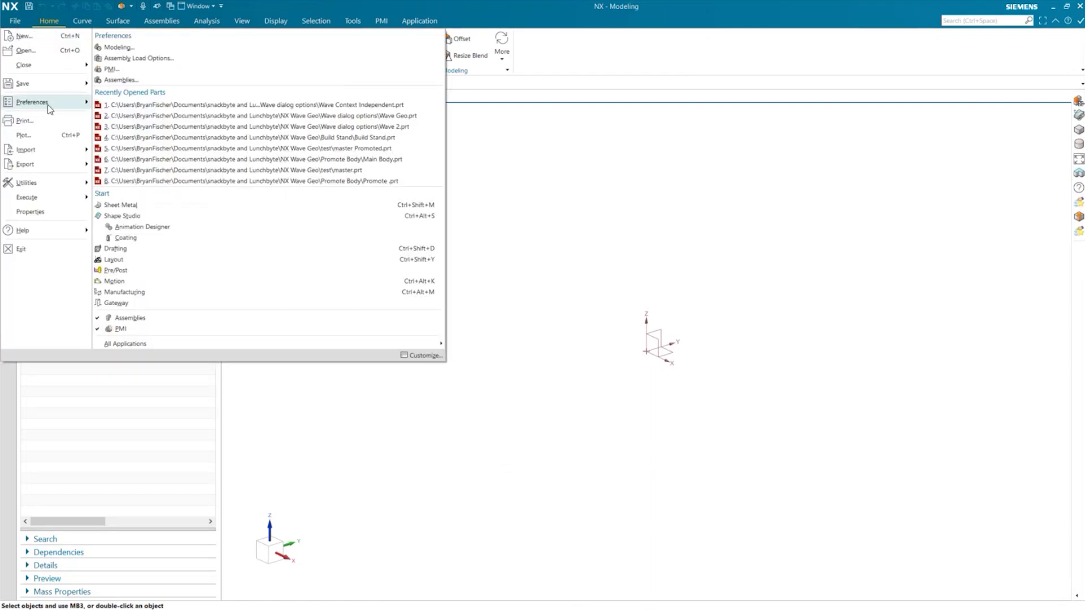
pyautogui.moveTo(50, 108)
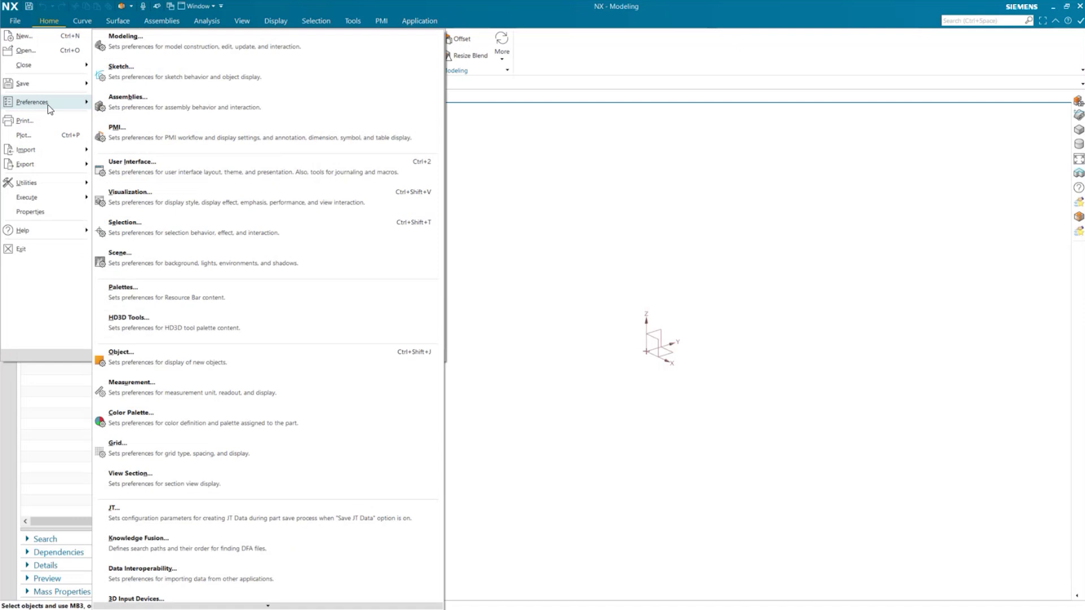
pyautogui.click(159, 50)
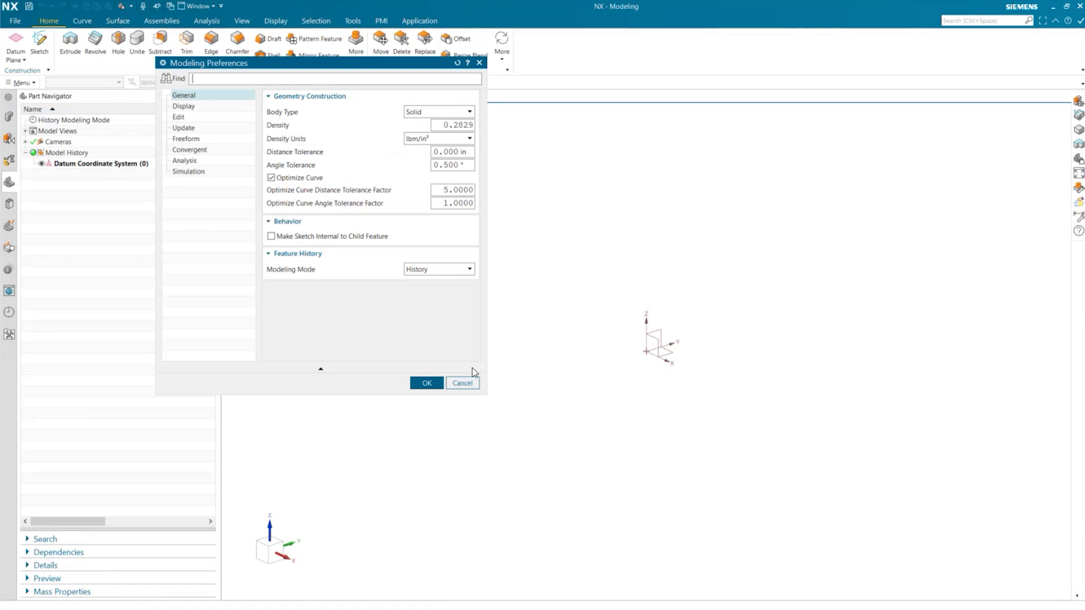
pyautogui.click(464, 384)
# - Create a 10 x 10 x 4 in block at the origin of model1, and widen the history pane
pyautogui.click(349, 56)
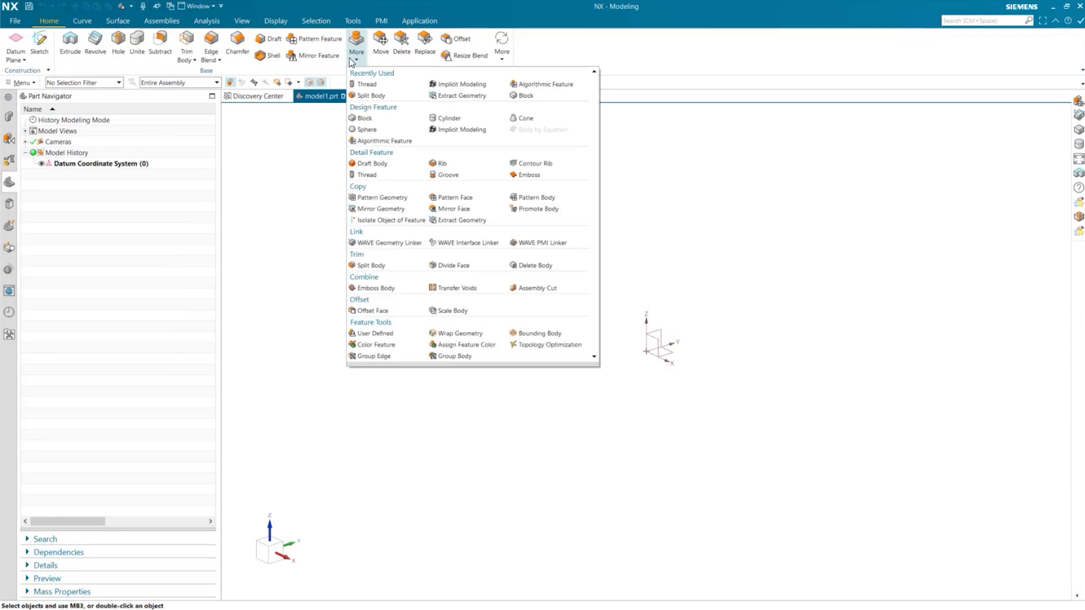
pyautogui.click(374, 119)
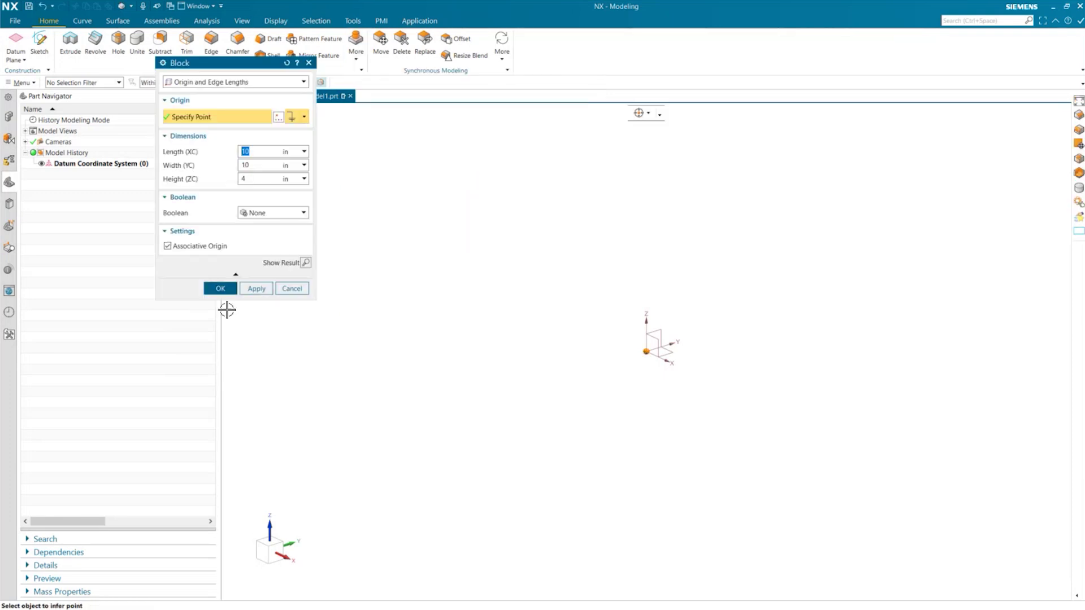
pyautogui.click(220, 288)
pyautogui.moveTo(221, 365); pyautogui.dragTo(483, 387)
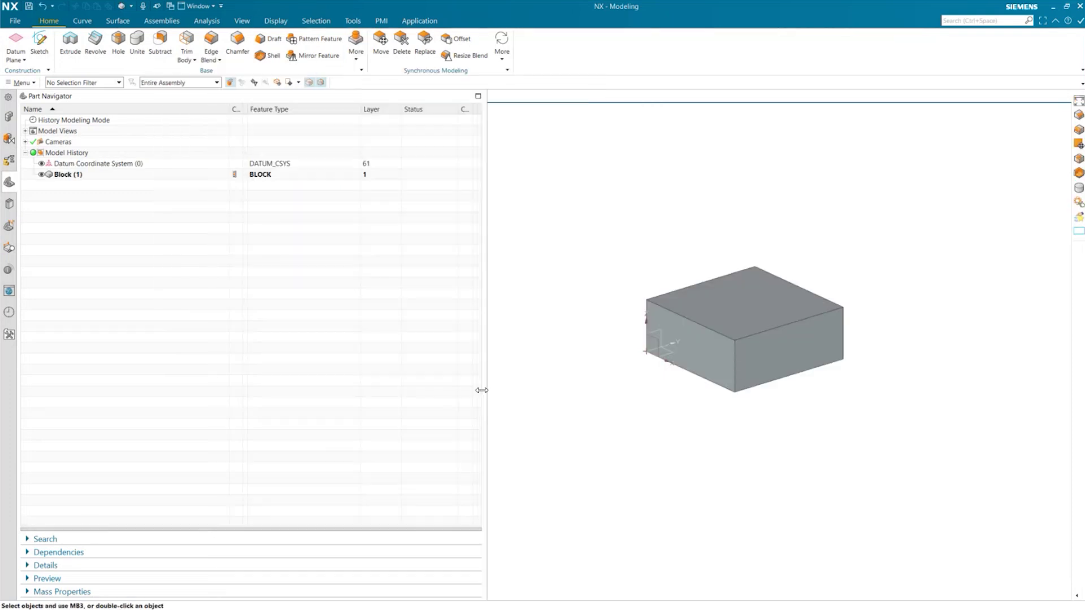
# - Update the mass properties of model1 and check its mass in the assembly structure
pyautogui.click(9, 116)
pyautogui.click(207, 21)
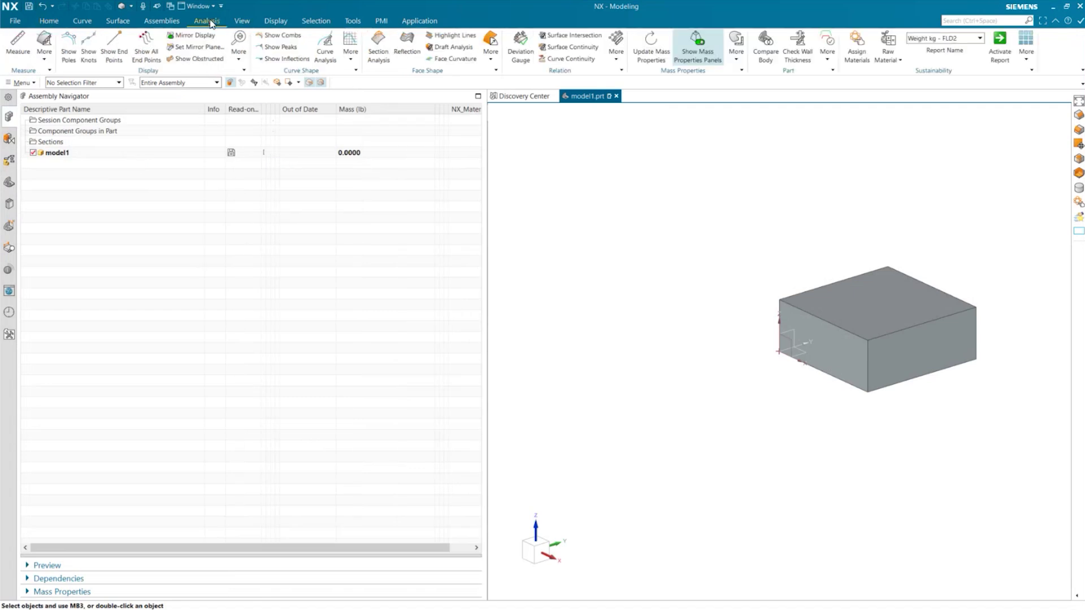
pyautogui.click(650, 50)
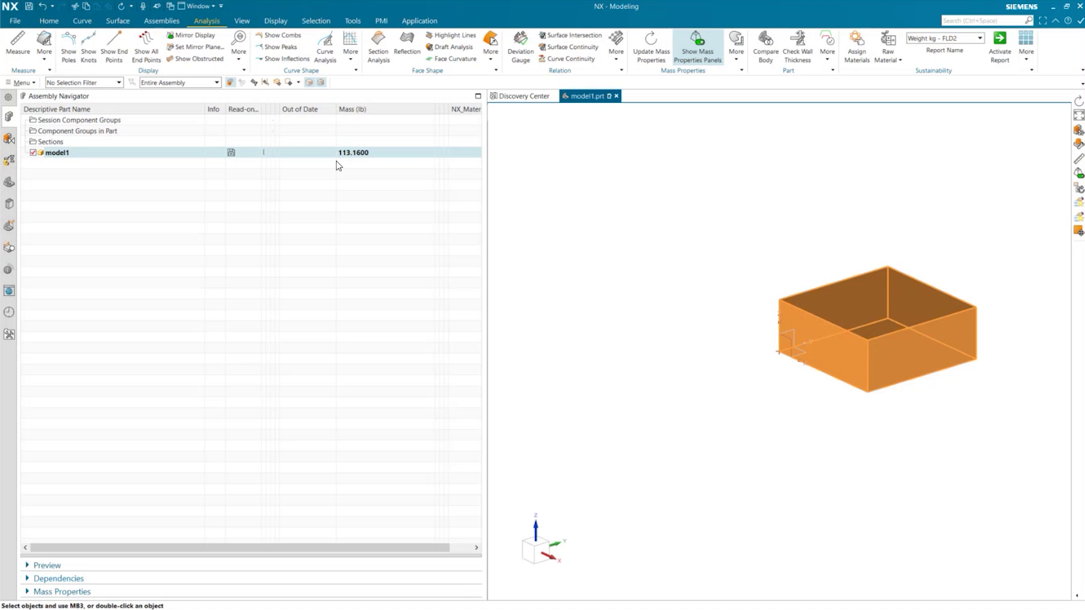
pyautogui.click(351, 267)
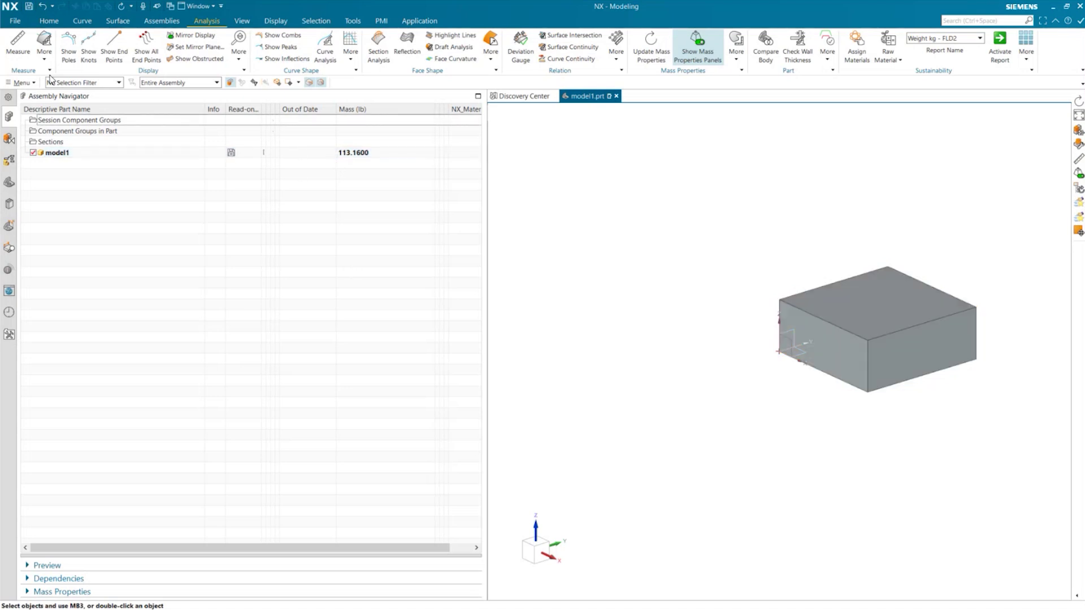
# - Create a second part in inches from the Model template, named model2.prt, and narrow the assembly structure pane
pyautogui.click(14, 21)
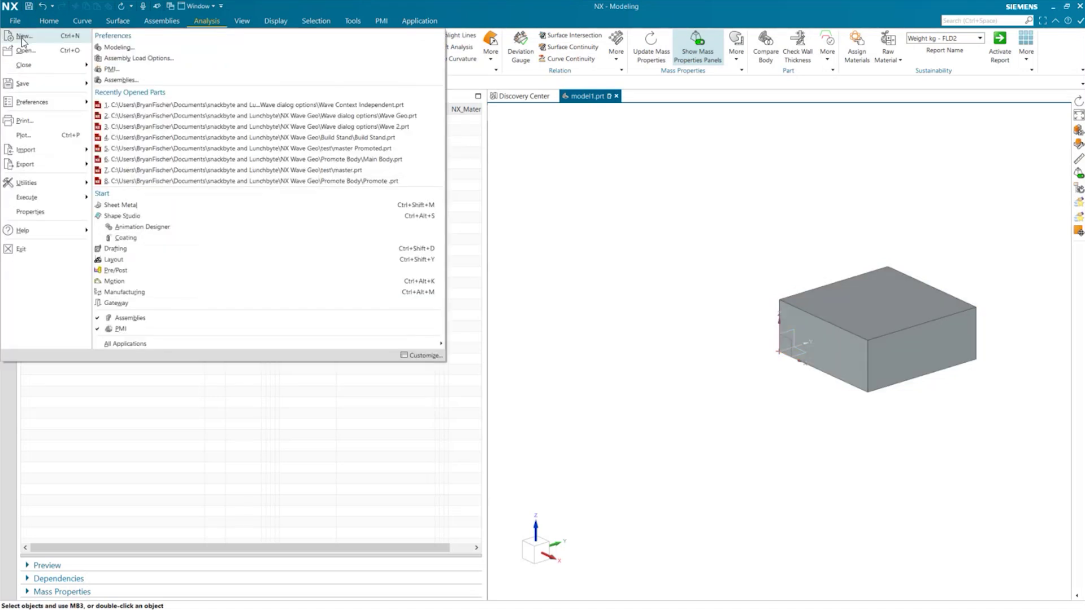
pyautogui.click(23, 37)
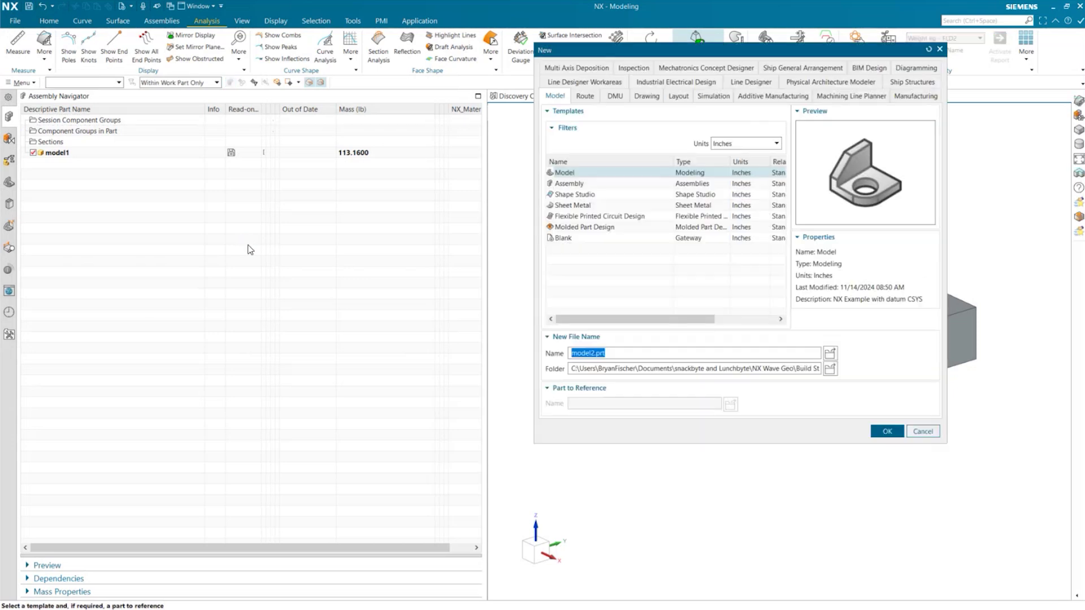
pyautogui.click(875, 431)
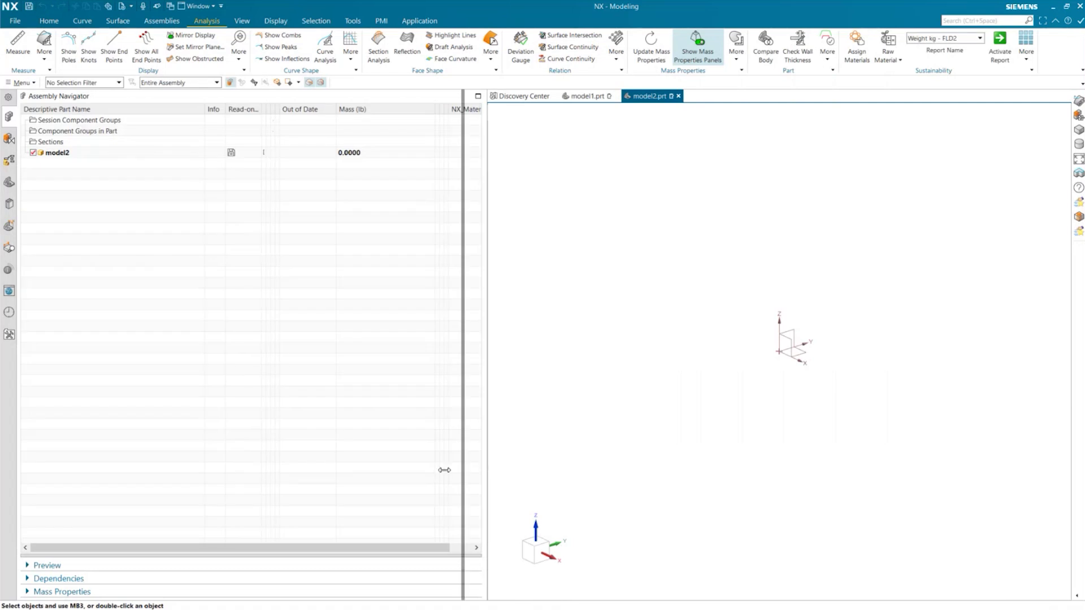
pyautogui.moveTo(444, 469); pyautogui.dragTo(299, 468)
# - Set the density in model2's modeling preferences to .06 lbm/in³
pyautogui.click(15, 21)
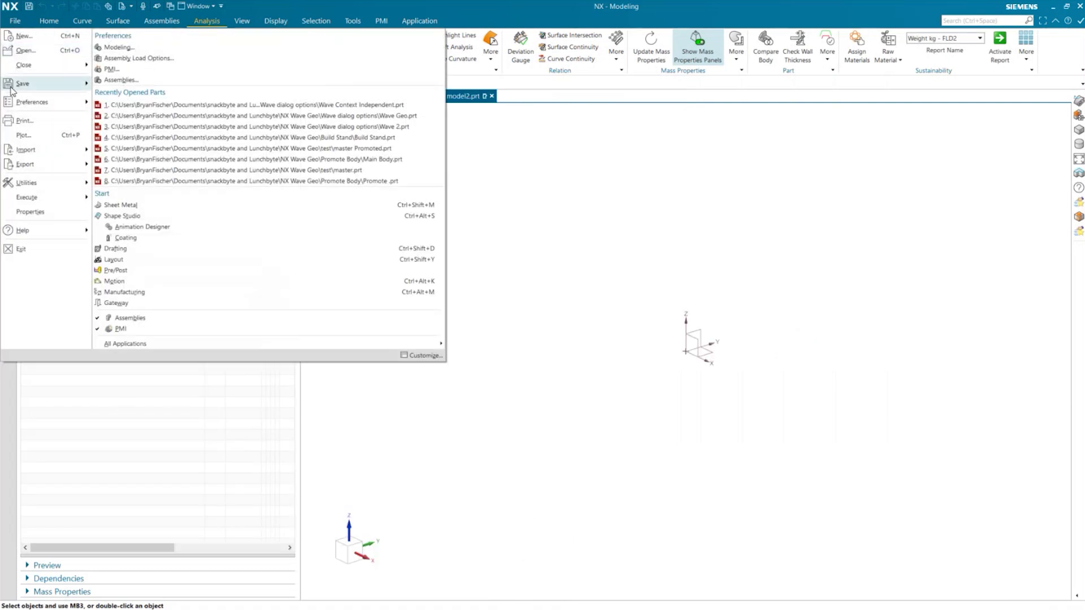
pyautogui.moveTo(25, 102)
pyautogui.click(182, 58)
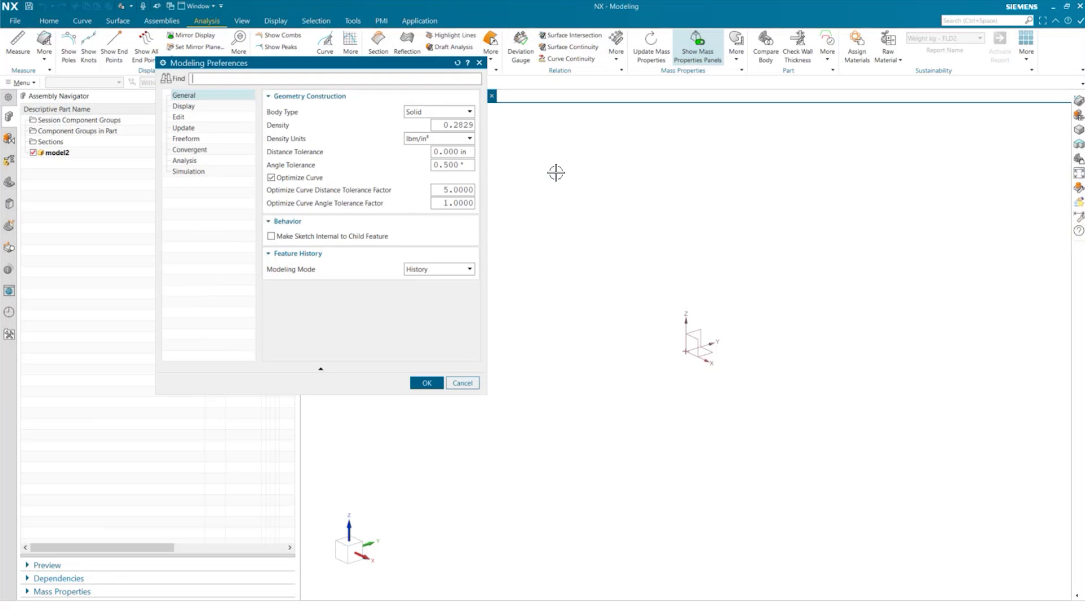
pyautogui.doubleClick(460, 124)
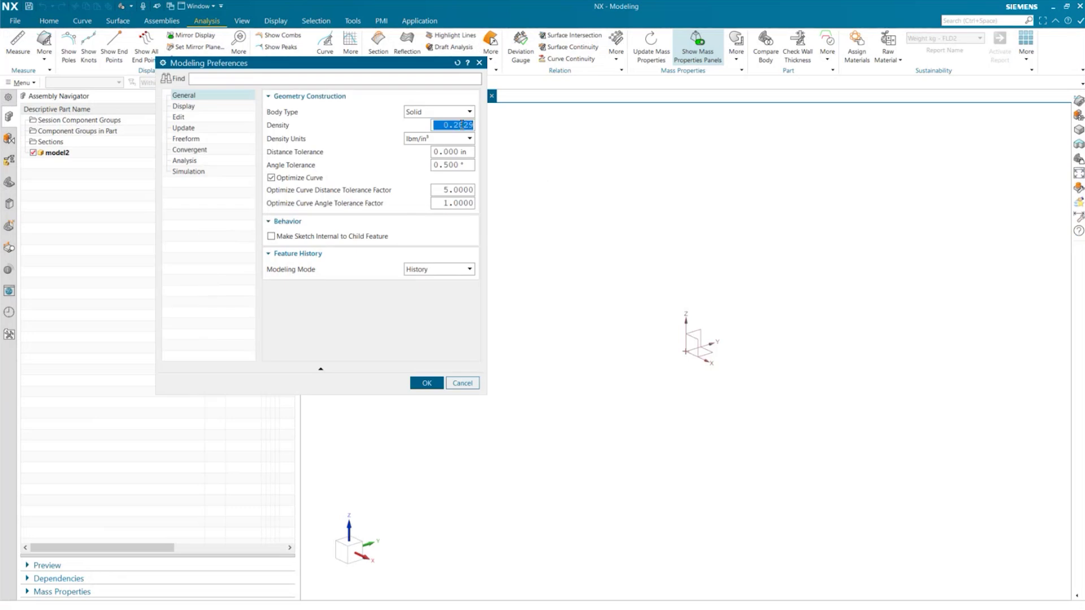
pyautogui.write('.06')
pyautogui.click(425, 382)
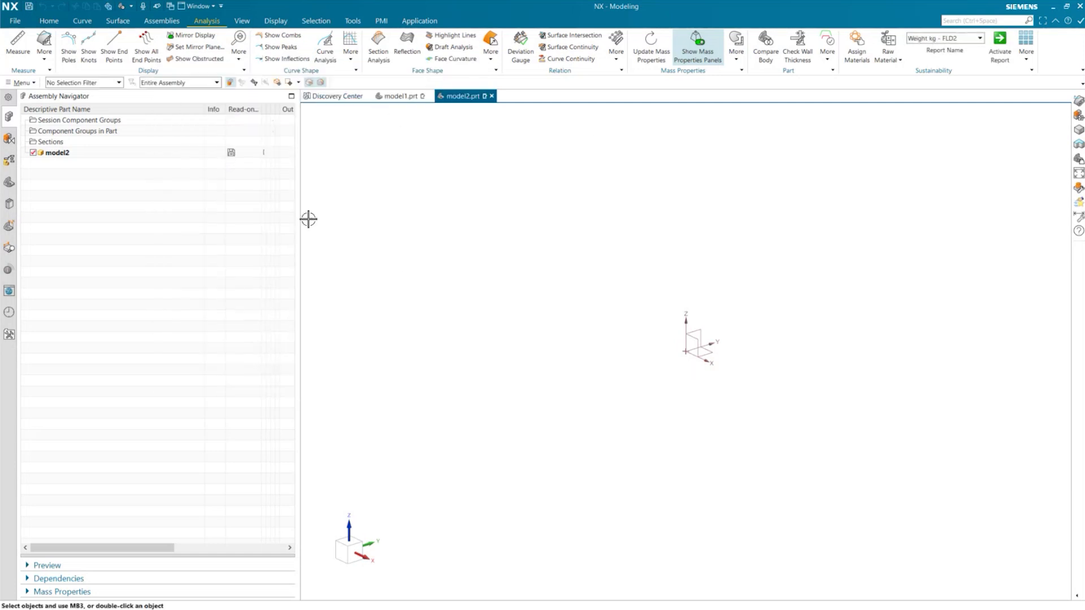
# - Widen the assembly structure pane and compare the masses of model1 and model2
pyautogui.moveTo(300, 234); pyautogui.dragTo(527, 243)
pyautogui.click(306, 289)
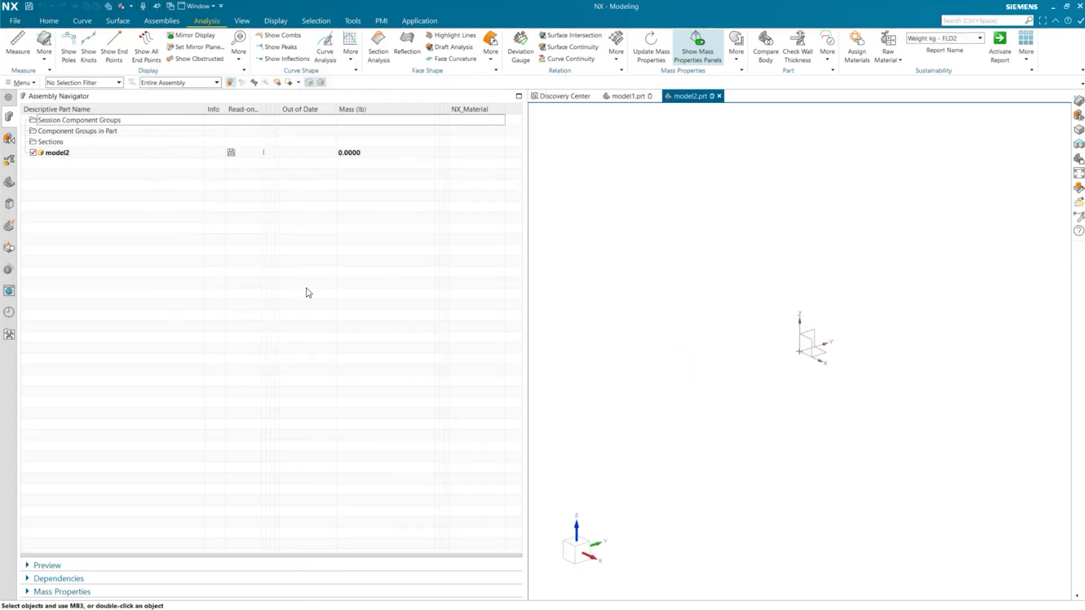
pyautogui.click(624, 97)
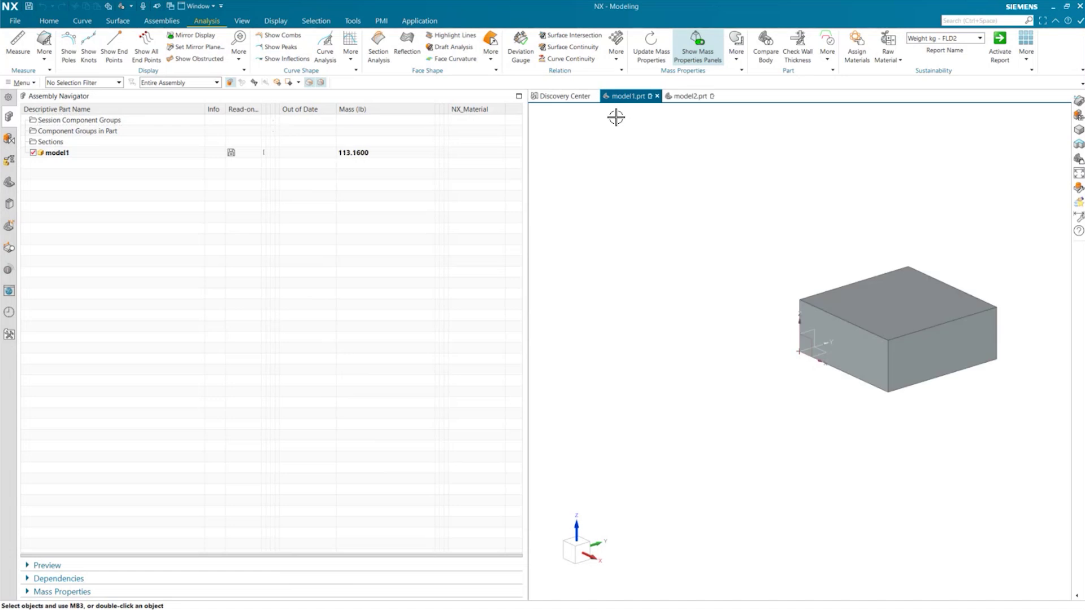
pyautogui.click(687, 96)
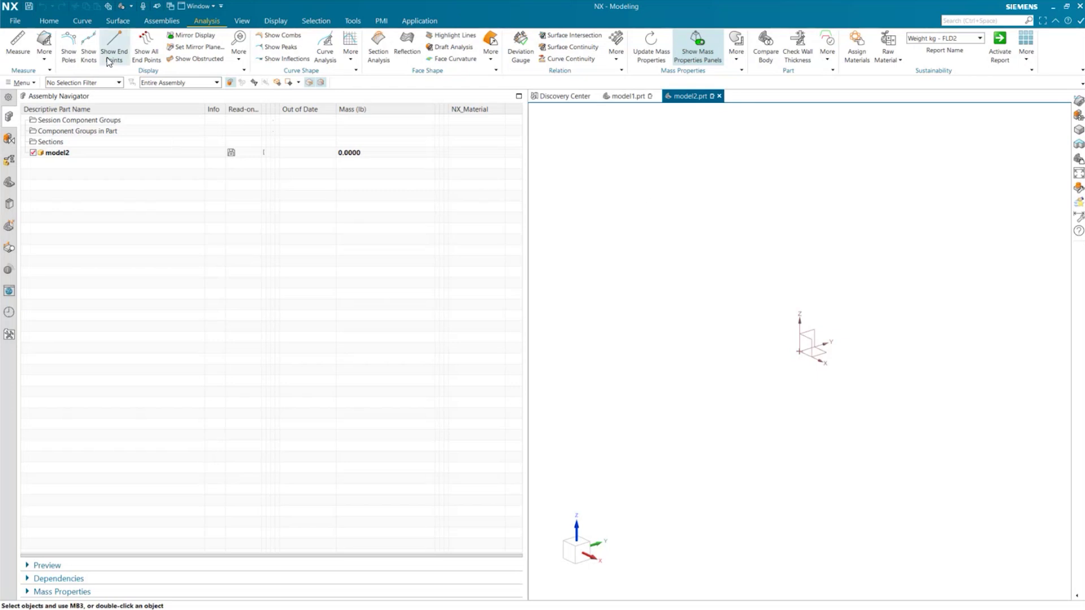
pyautogui.click(49, 21)
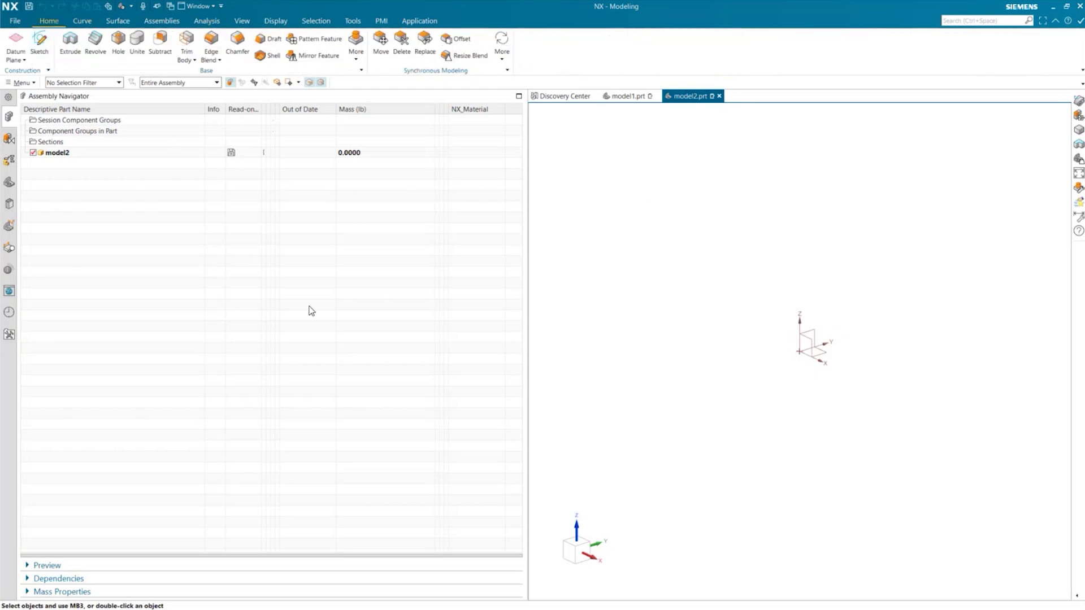
pyautogui.click(161, 21)
pyautogui.click(684, 57)
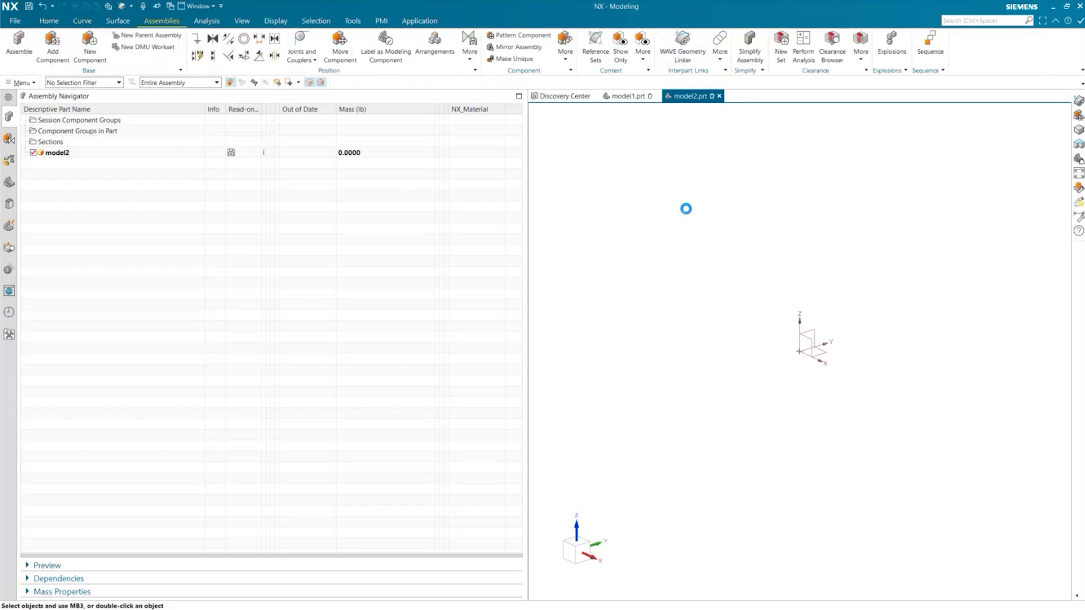
pyautogui.click(260, 84)
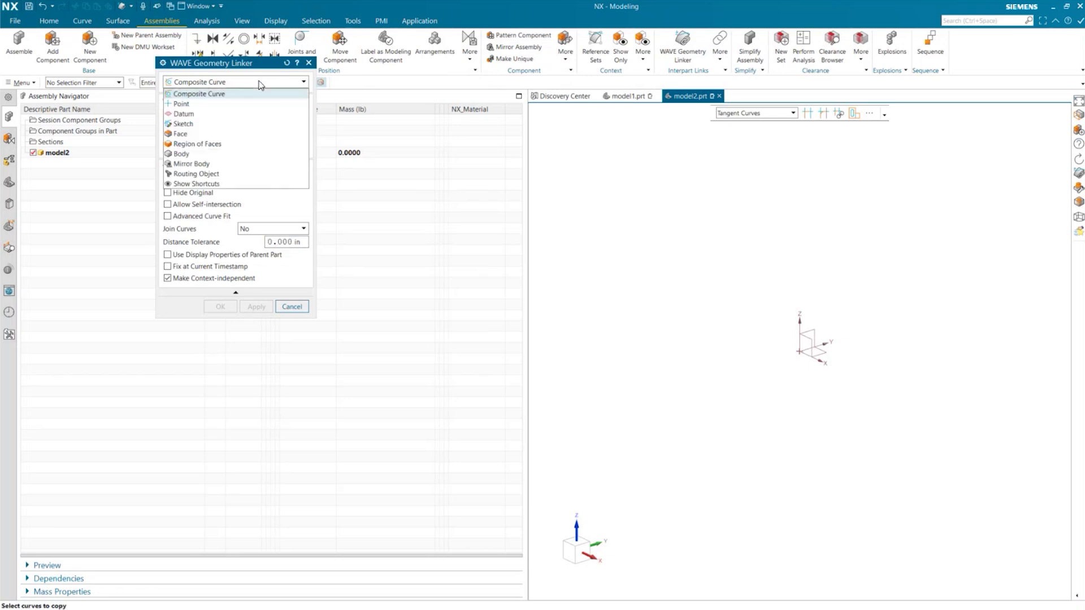
pyautogui.click(181, 154)
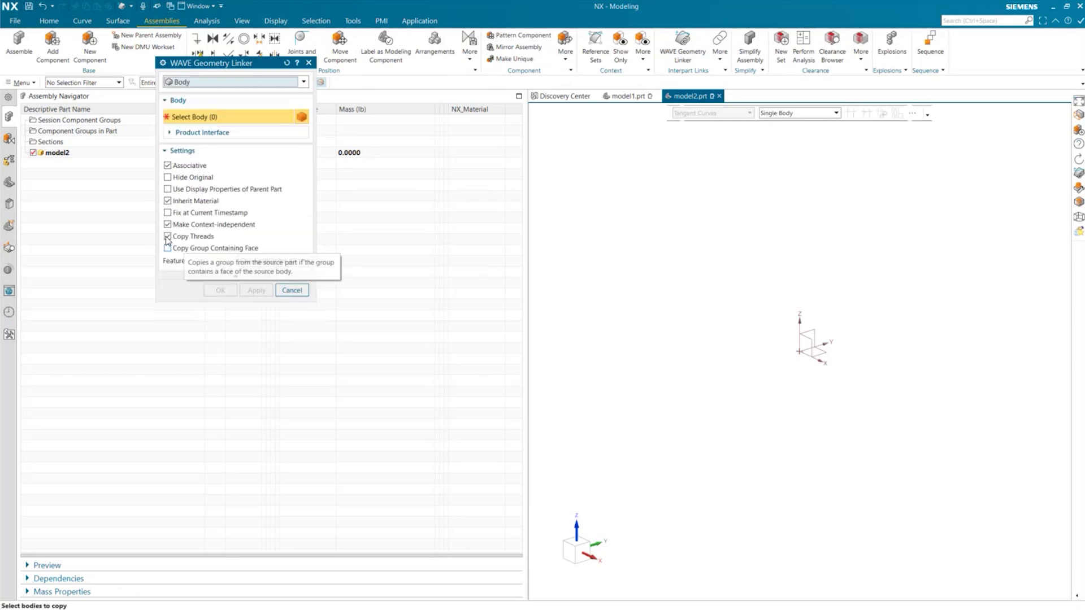
pyautogui.click(167, 201)
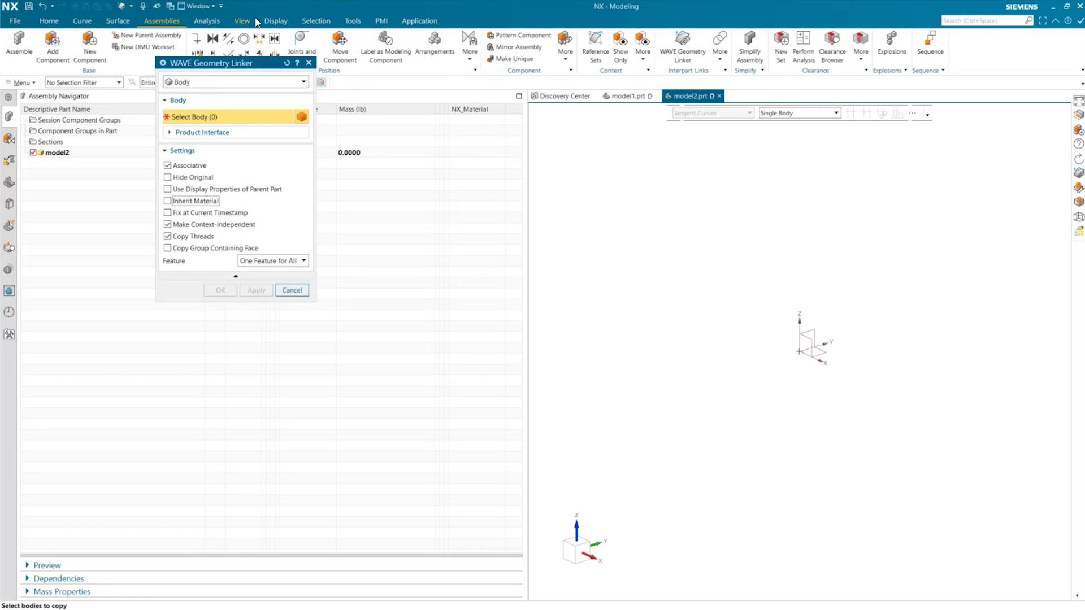
pyautogui.moveTo(239, 67); pyautogui.dragTo(303, 177)
pyautogui.click(356, 399)
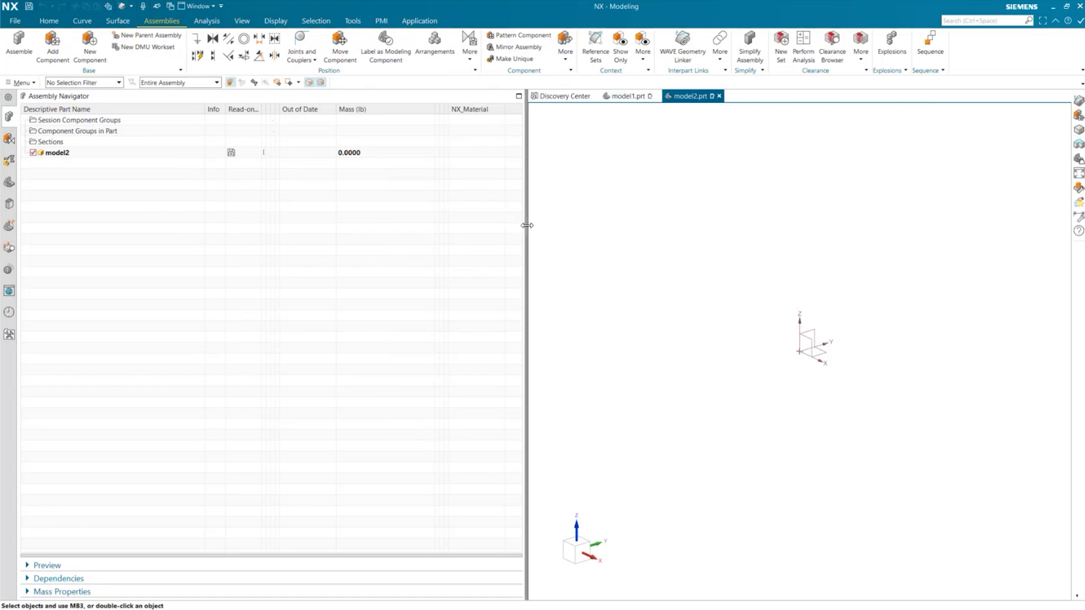
# - Show model1 and model2 side by side, and WAVE-link model1's block body into model2 with Inherit Material turned off
pyautogui.moveTo(527, 225); pyautogui.dragTo(432, 225)
pyautogui.moveTo(600, 104); pyautogui.dragTo(771, 340)
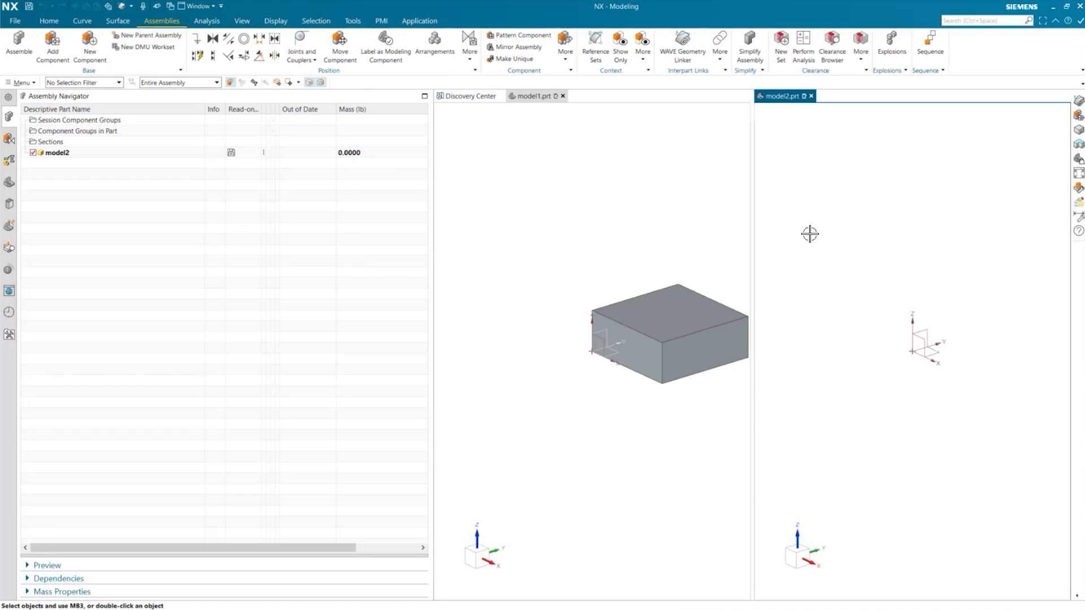
pyautogui.click(683, 46)
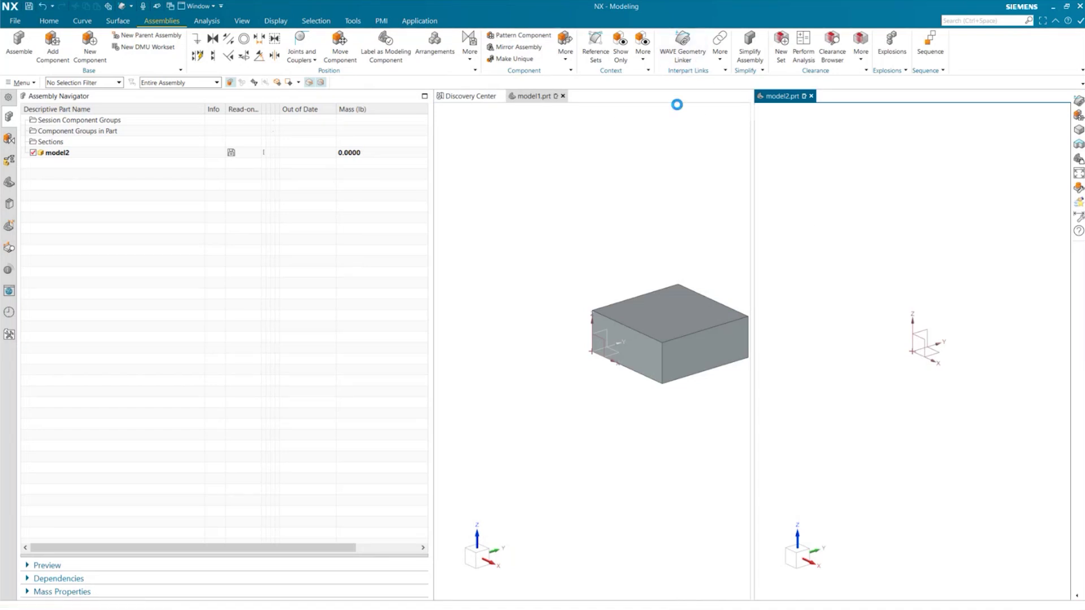
pyautogui.click(287, 191)
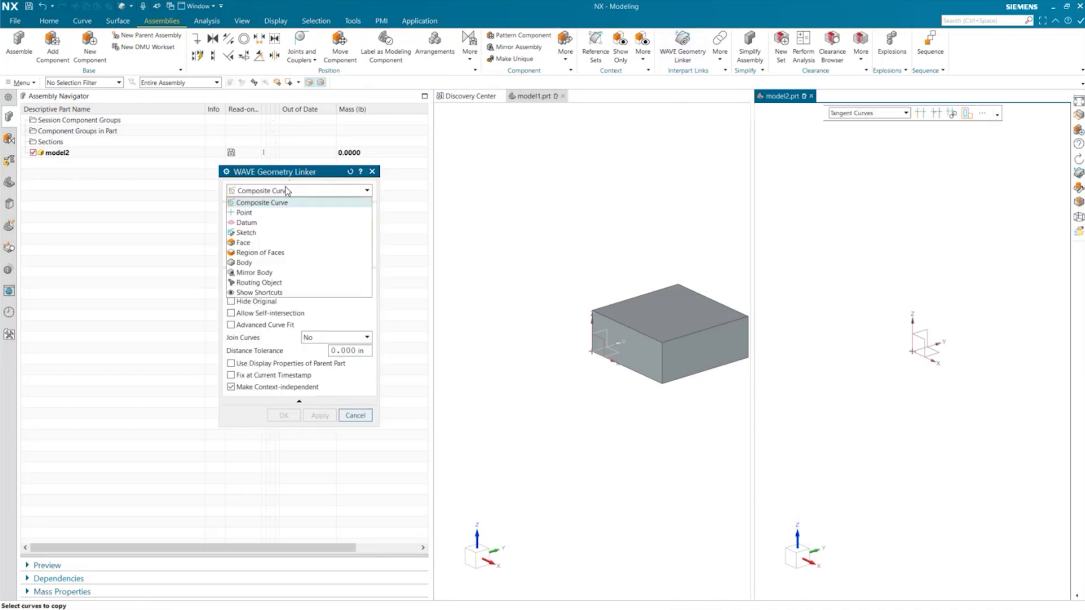
pyautogui.click(266, 263)
pyautogui.click(231, 310)
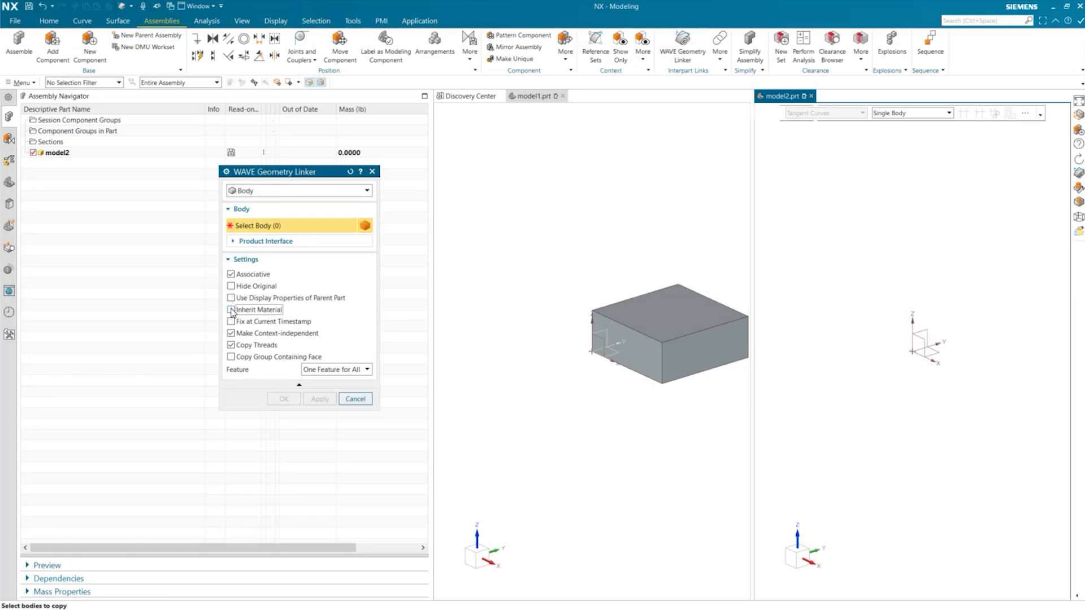
pyautogui.click(650, 362)
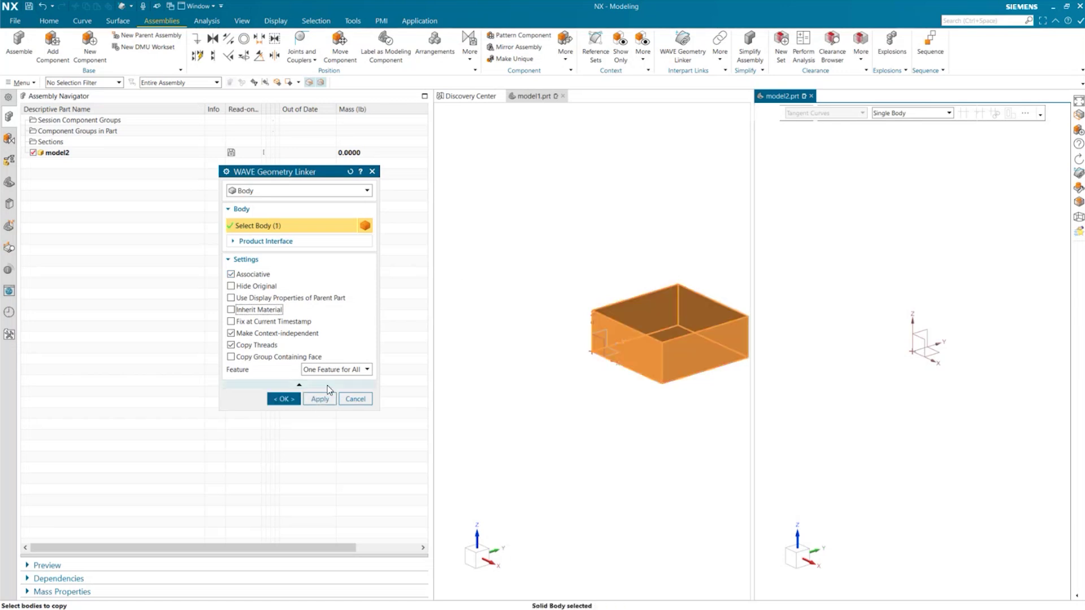
pyautogui.click(283, 399)
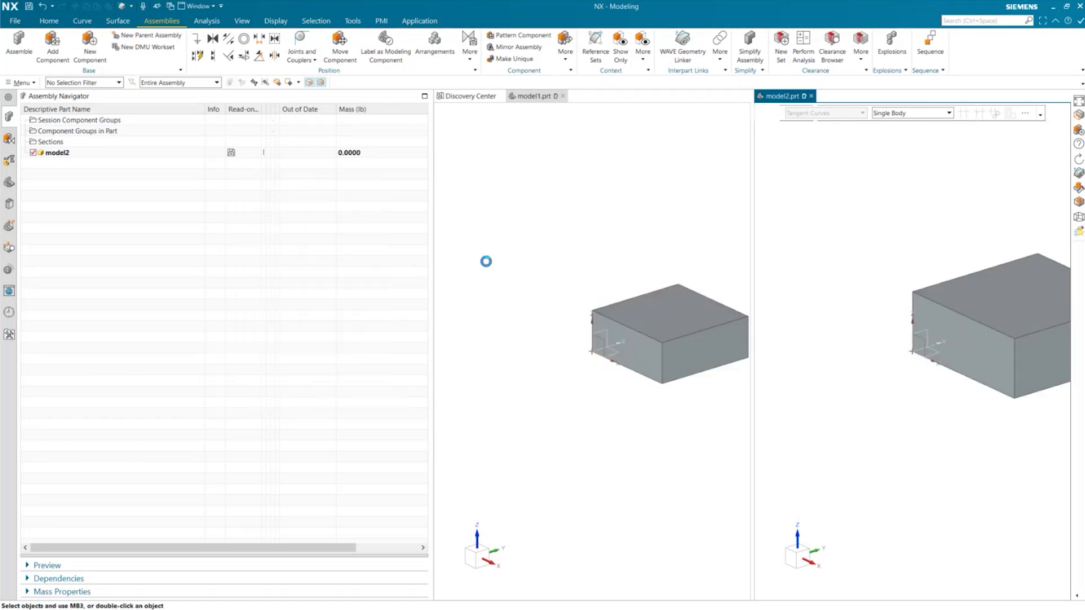
# - Check model1's mass, and update model2's mass properties to compare the linked body's mass with it
pyautogui.click(531, 242)
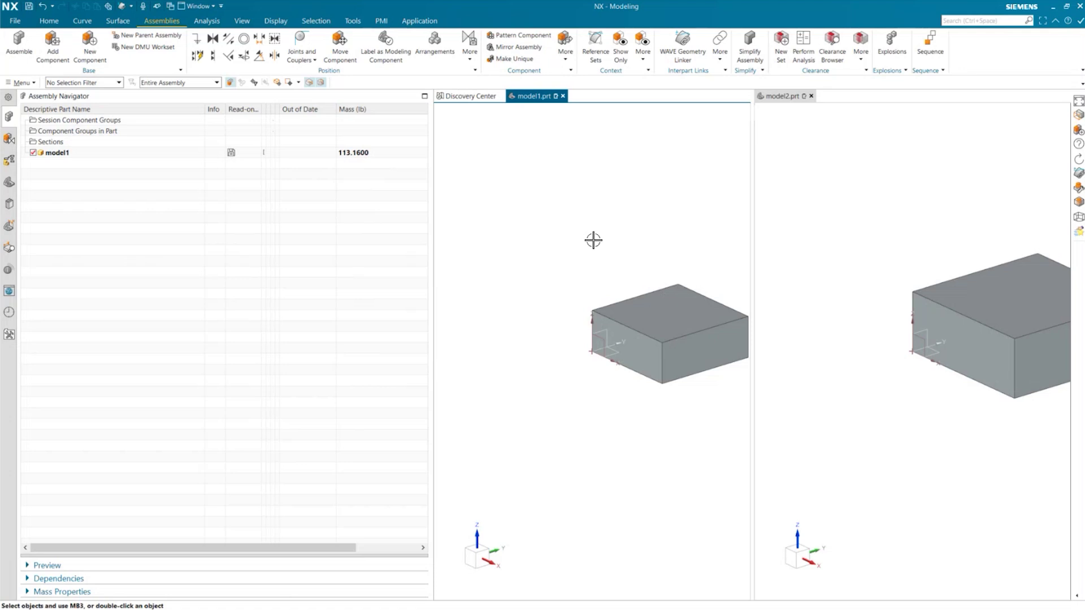
pyautogui.click(839, 189)
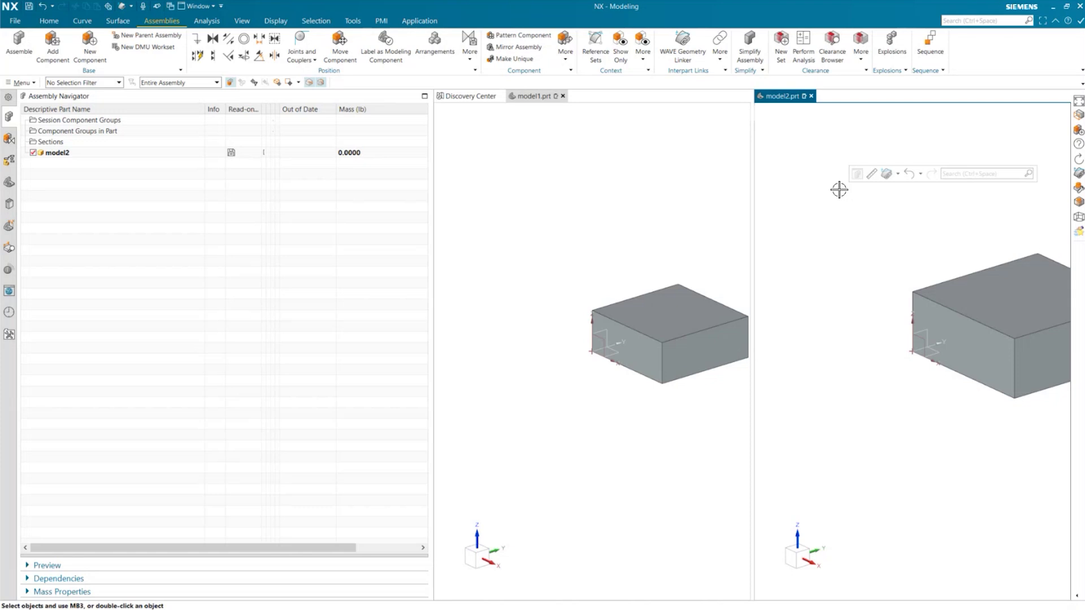
pyautogui.click(207, 21)
pyautogui.click(698, 43)
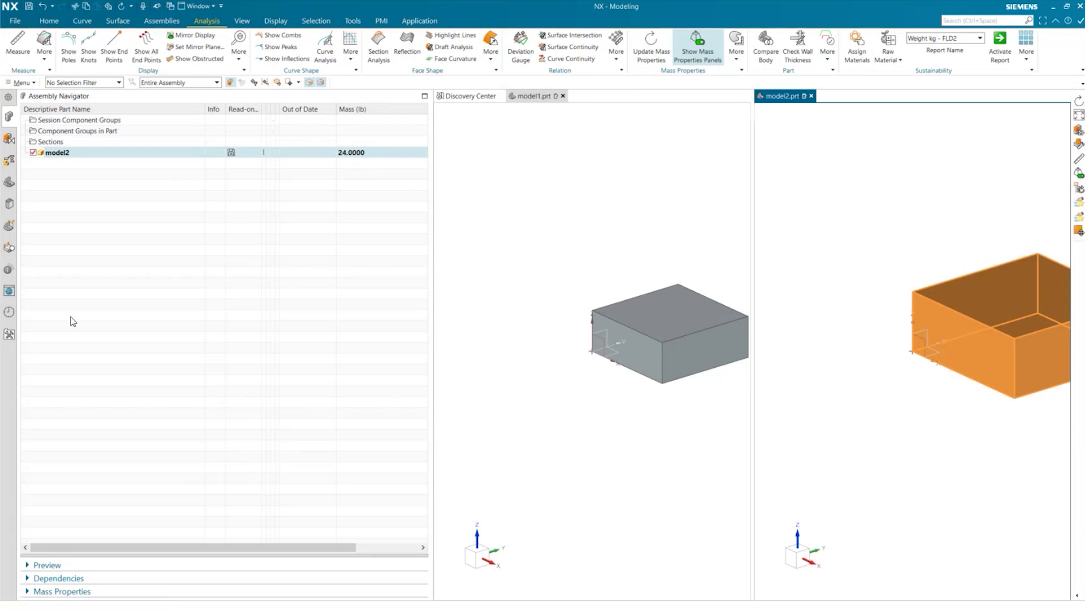
pyautogui.click(334, 269)
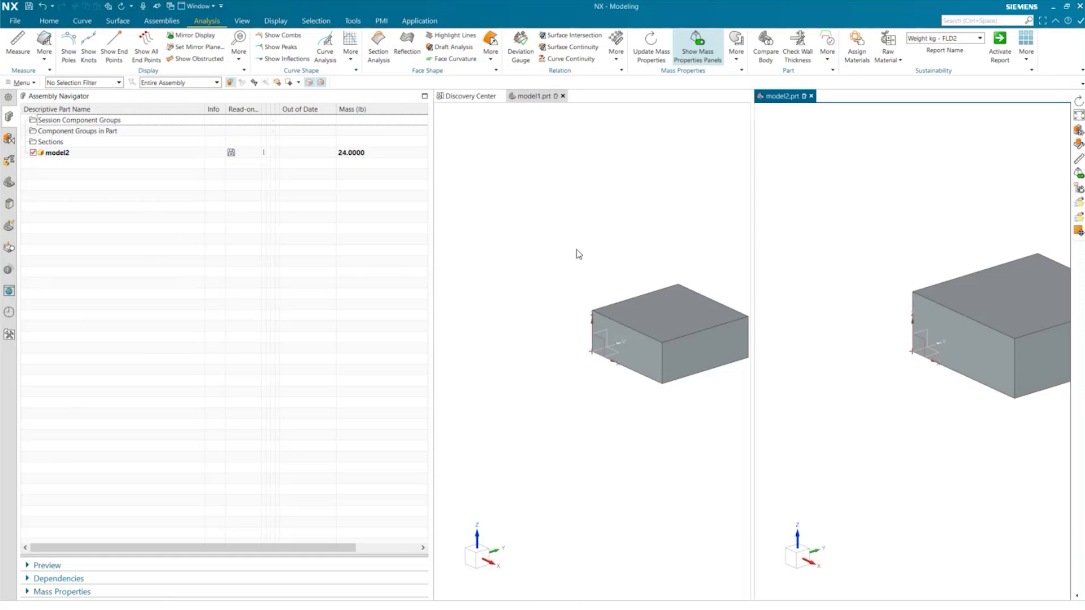
# - Examine the linked body's feature type and parent part status in model2's history, and narrow the pane again
pyautogui.click(9, 182)
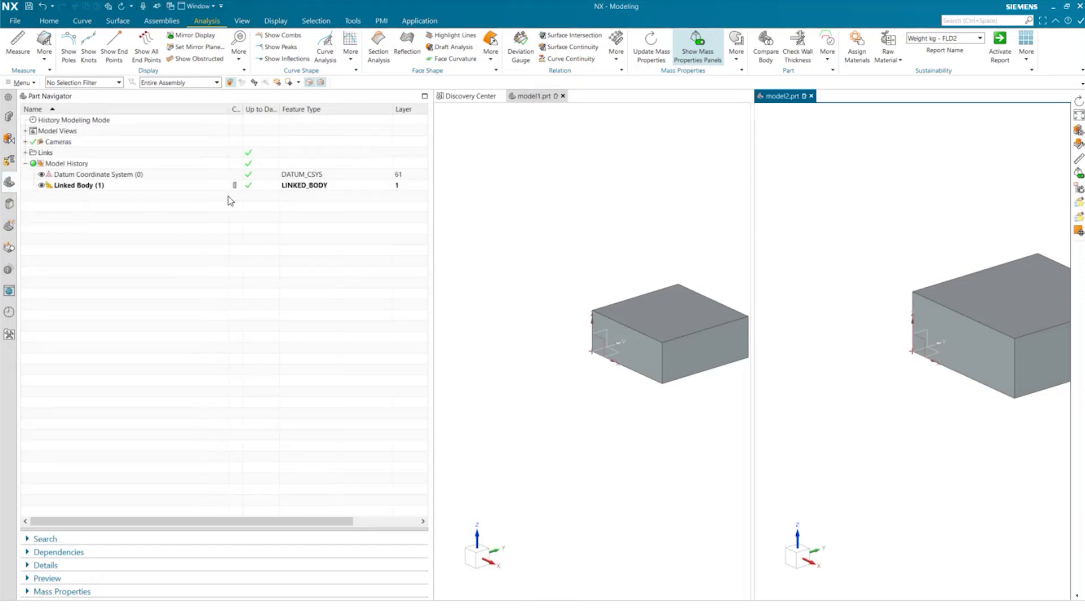
pyautogui.moveTo(433, 227); pyautogui.dragTo(680, 256)
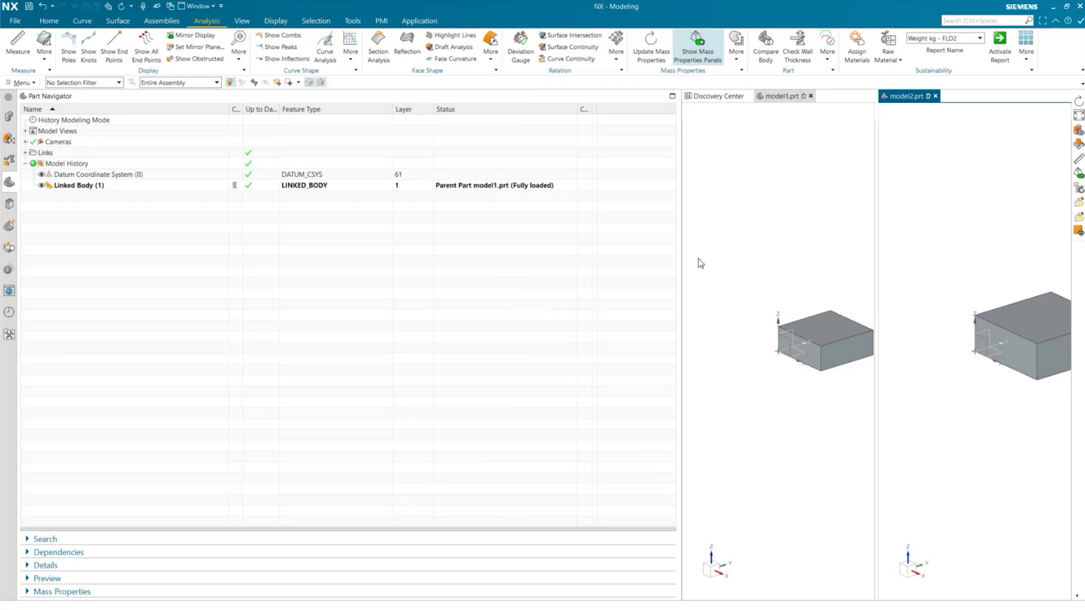
pyautogui.moveTo(680, 270); pyautogui.dragTo(325, 328)
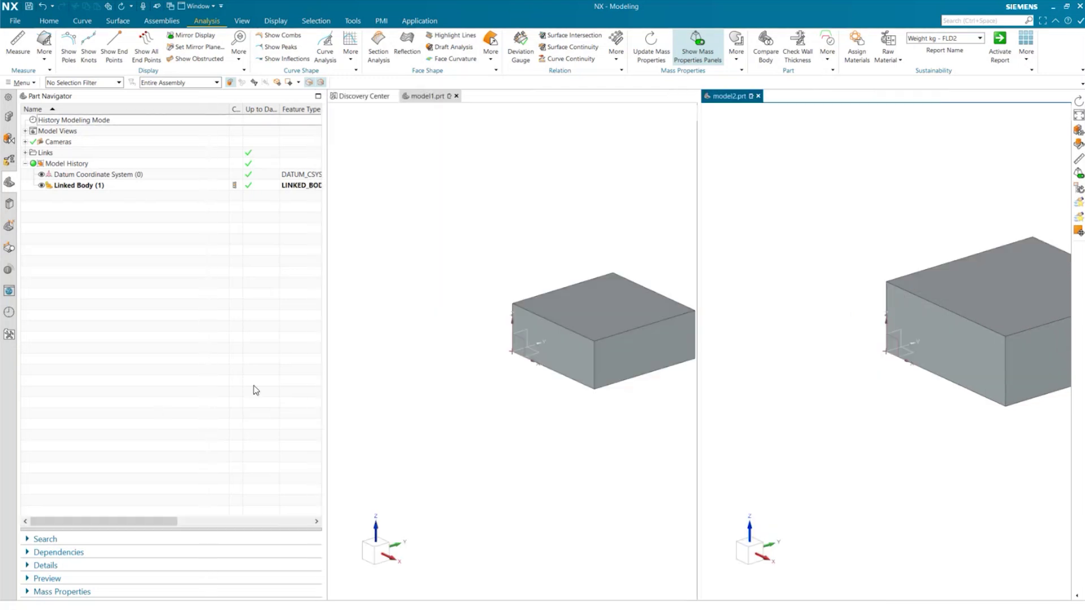
# - Edit the linked body in model2 to turn on Inherit Material from its parent, model1's block
pyautogui.click(533, 238)
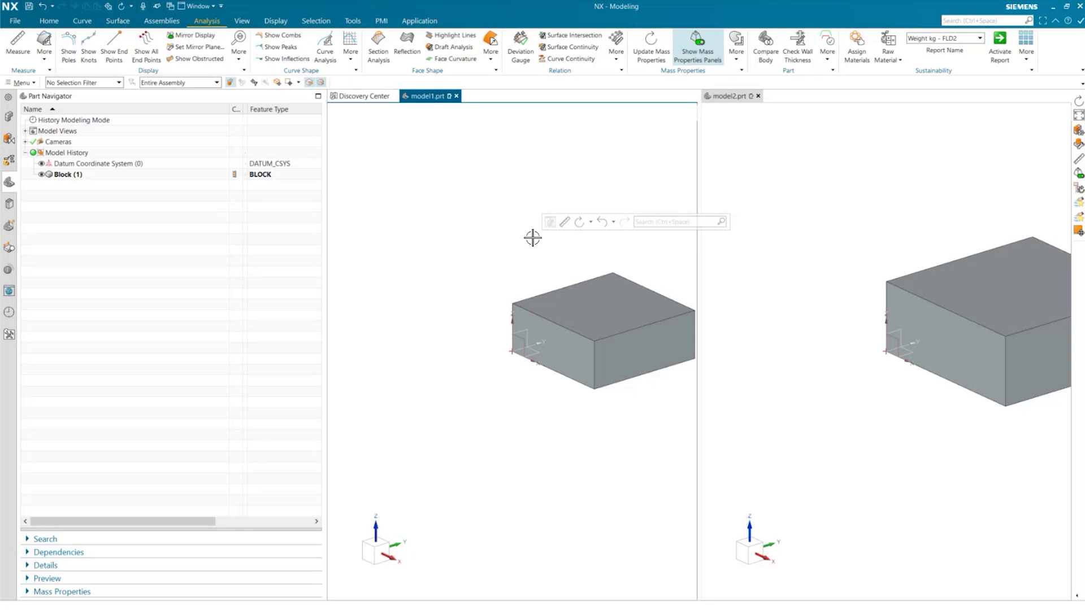
pyautogui.rightClick(494, 218)
pyautogui.click(499, 233)
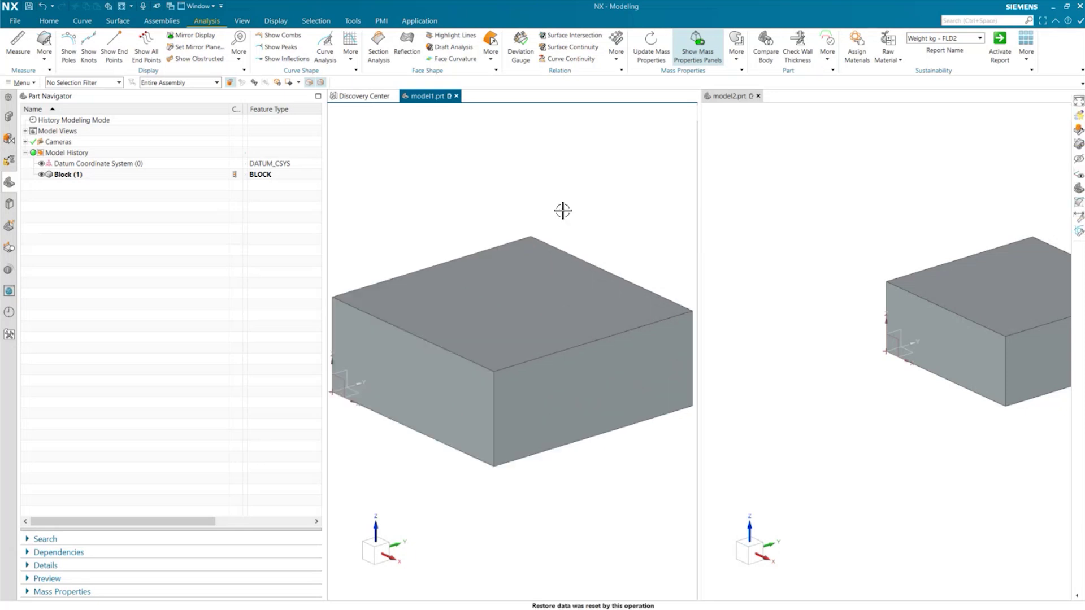
pyautogui.click(796, 247)
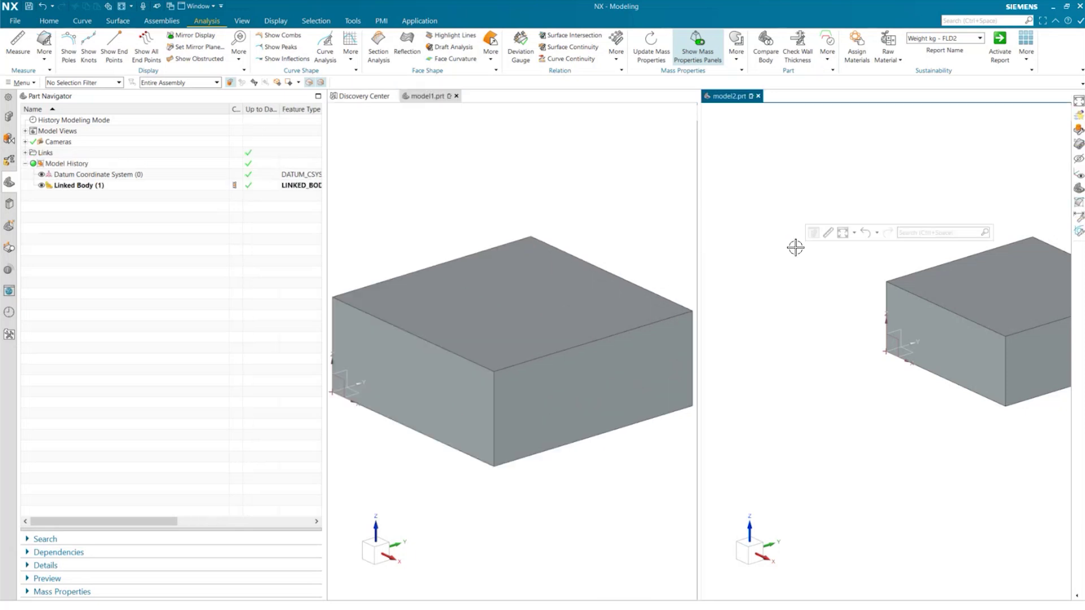
pyautogui.doubleClick(104, 186)
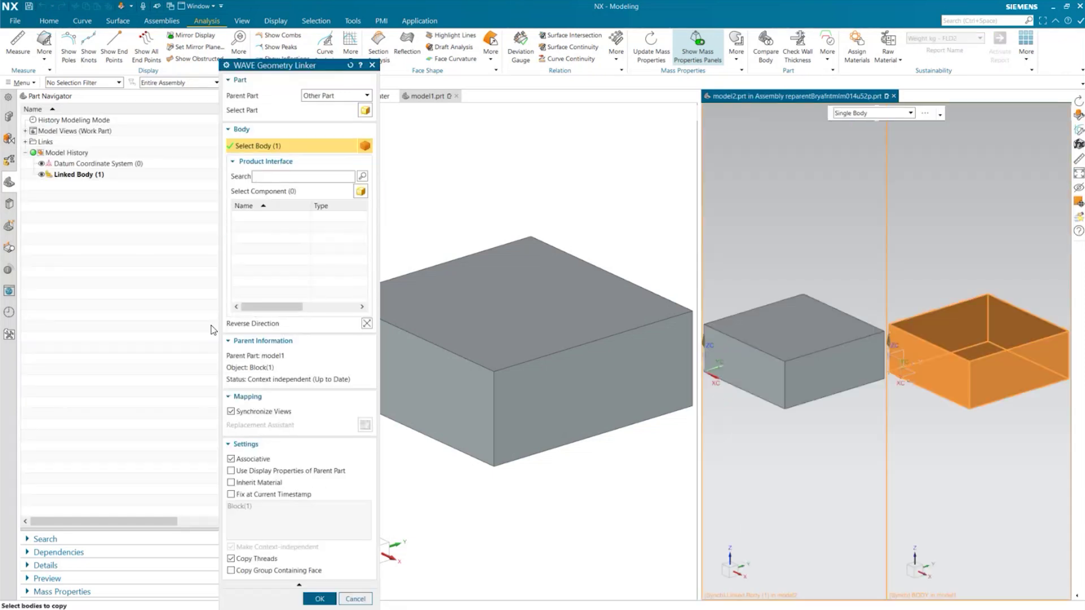
pyautogui.click(232, 484)
pyautogui.click(320, 599)
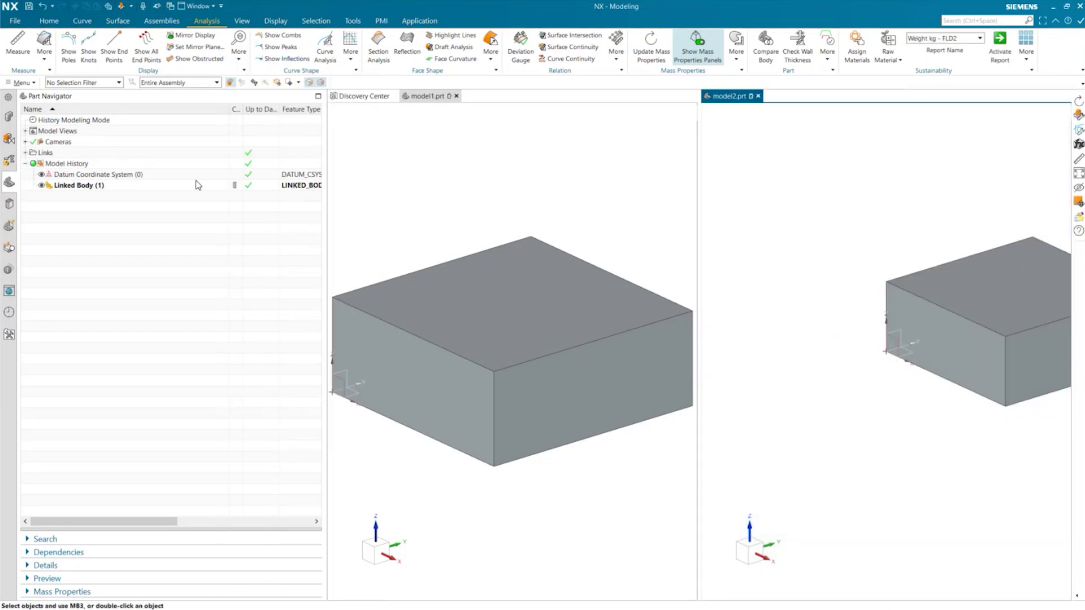
# - Update model2's mass properties and check the linked body's mass in the widened assembly structure pane, then narrow the pane again
pyautogui.click(9, 116)
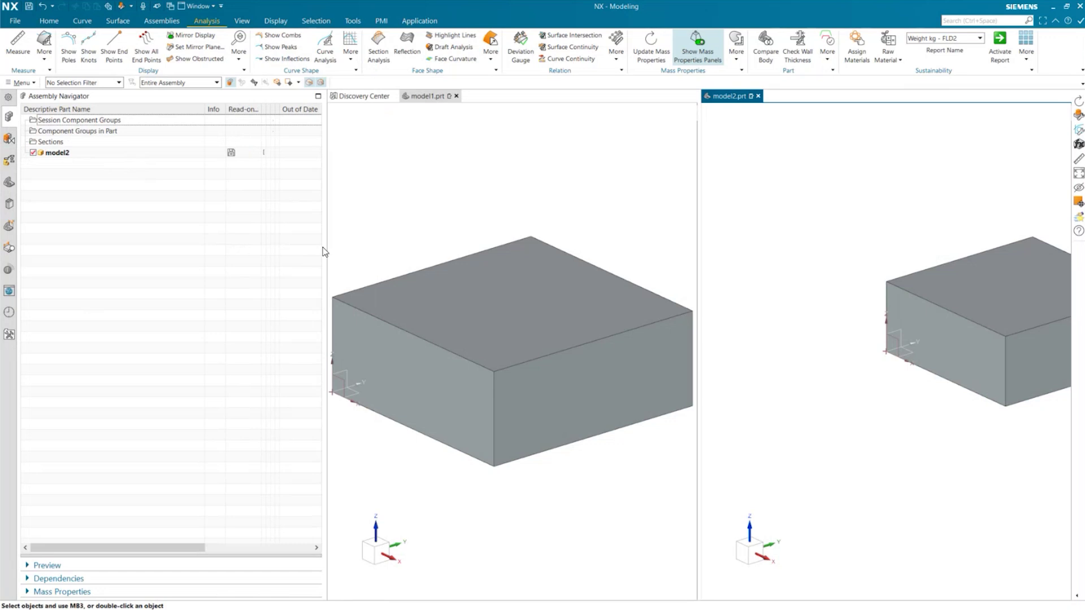
pyautogui.moveTo(325, 252); pyautogui.dragTo(515, 261)
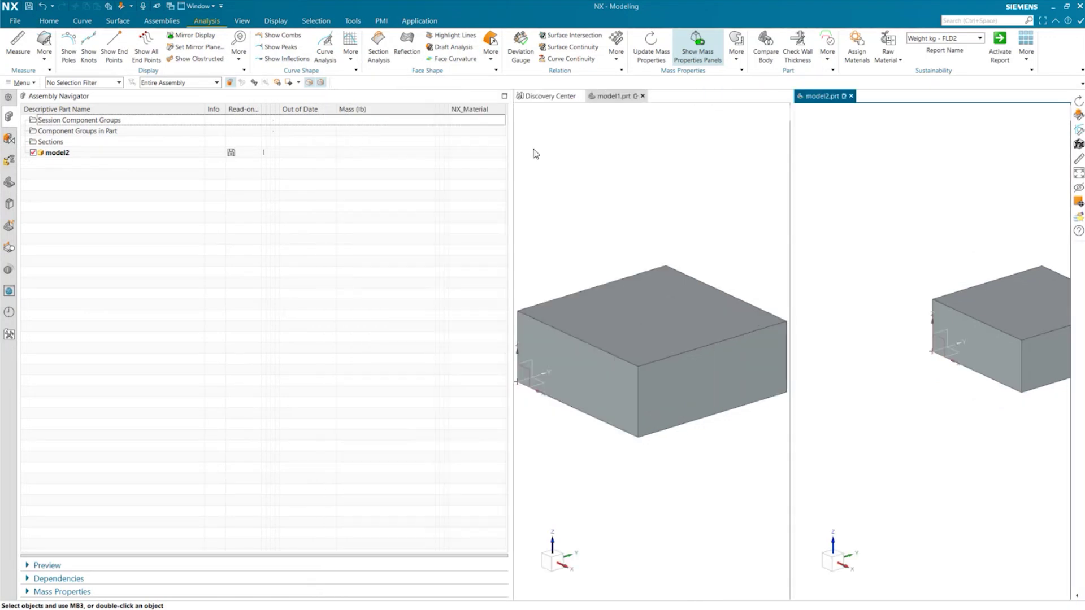
pyautogui.click(650, 54)
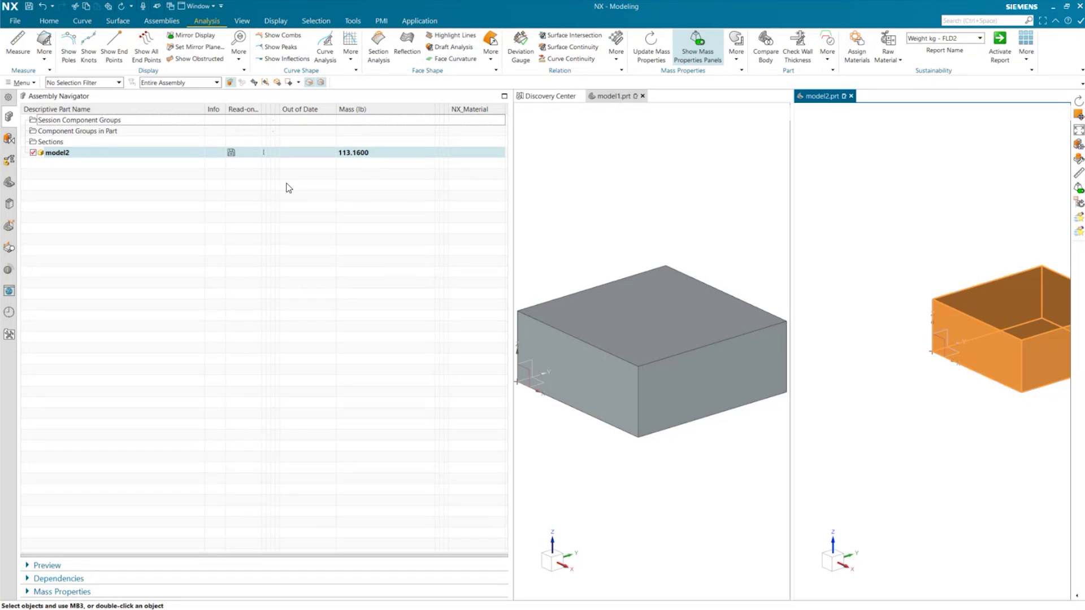
pyautogui.click(584, 225)
pyautogui.moveTo(512, 257); pyautogui.dragTo(325, 266)
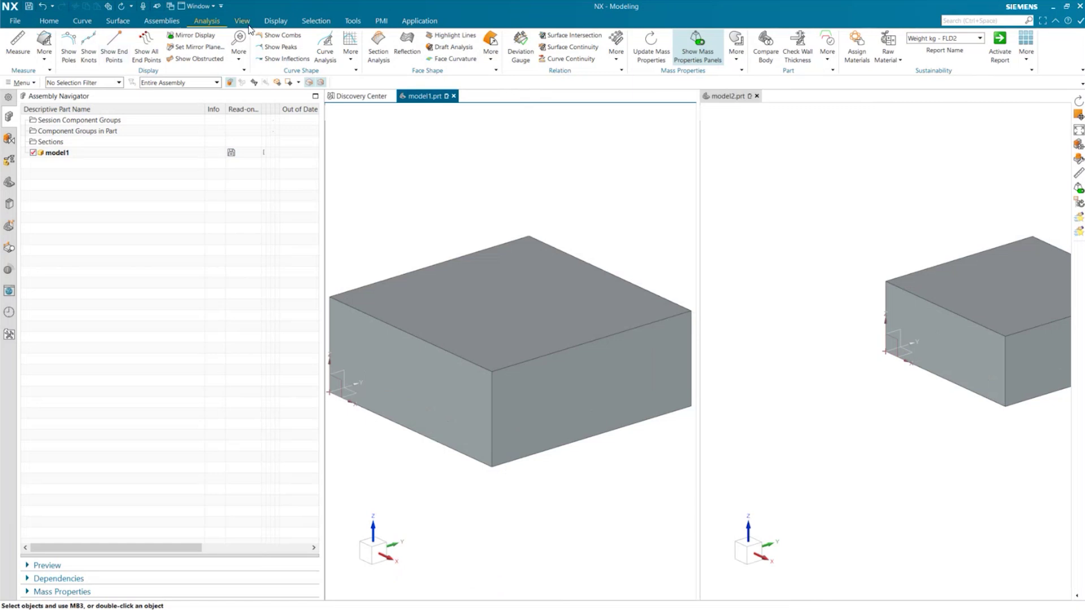
# - Change the display color of model1's block body to blue
pyautogui.click(267, 22)
pyautogui.click(236, 44)
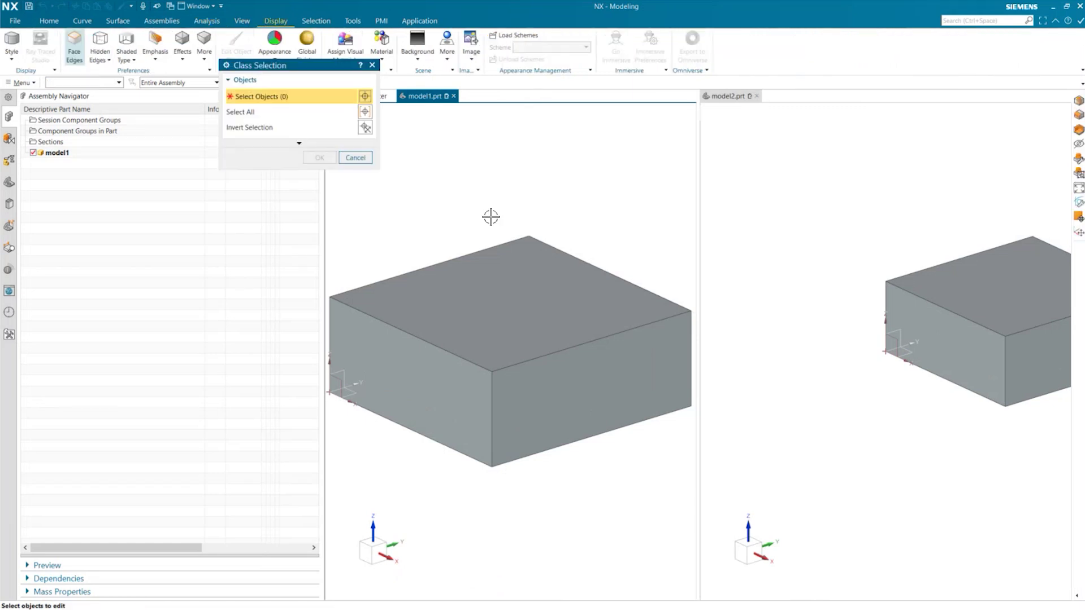
pyautogui.click(501, 322)
pyautogui.click(314, 157)
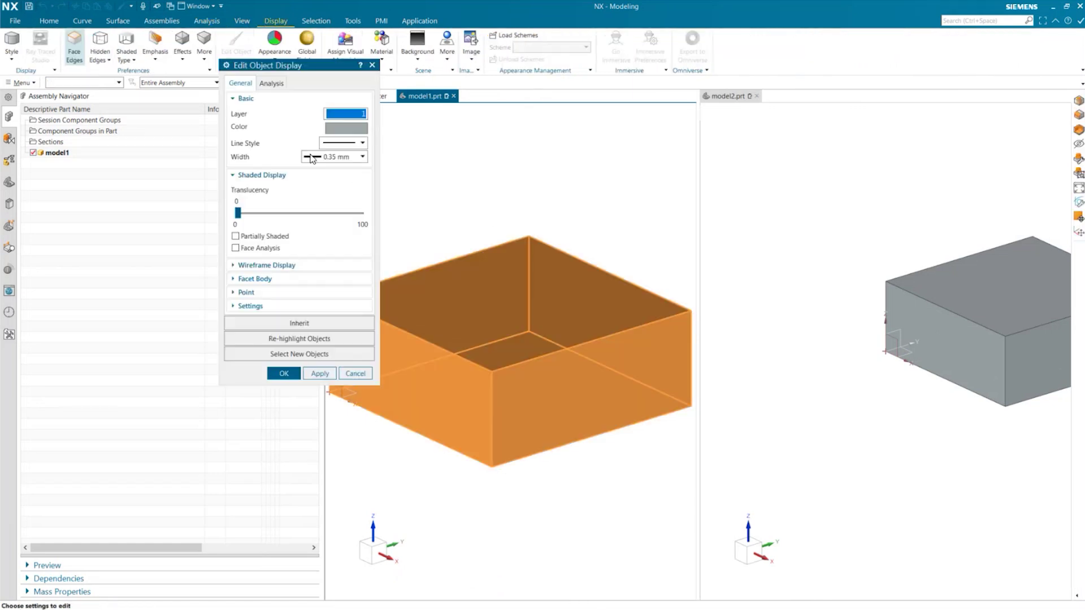
pyautogui.click(344, 126)
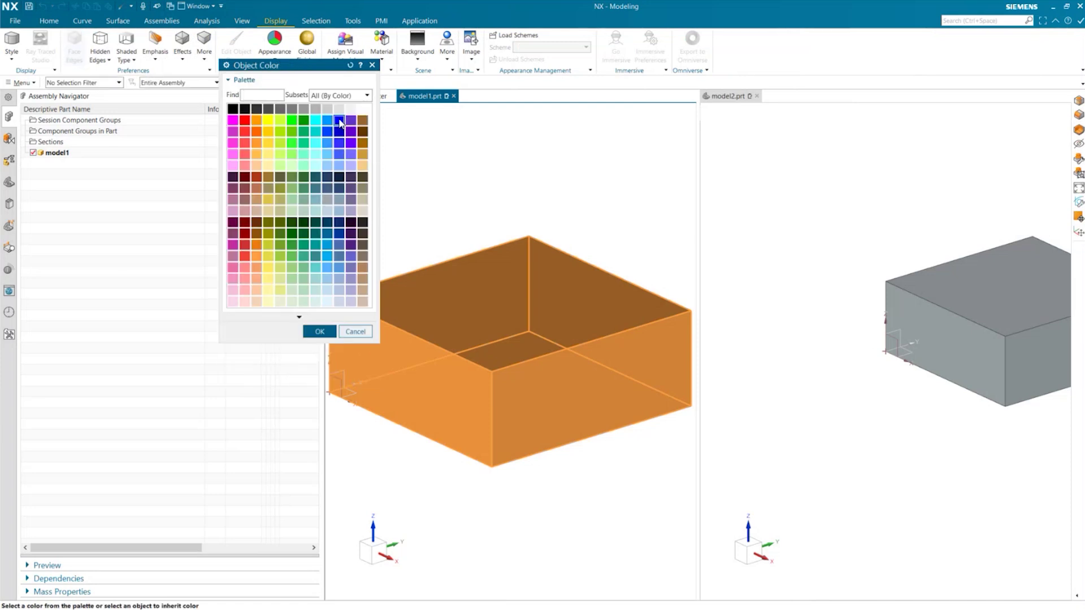
pyautogui.click(319, 331)
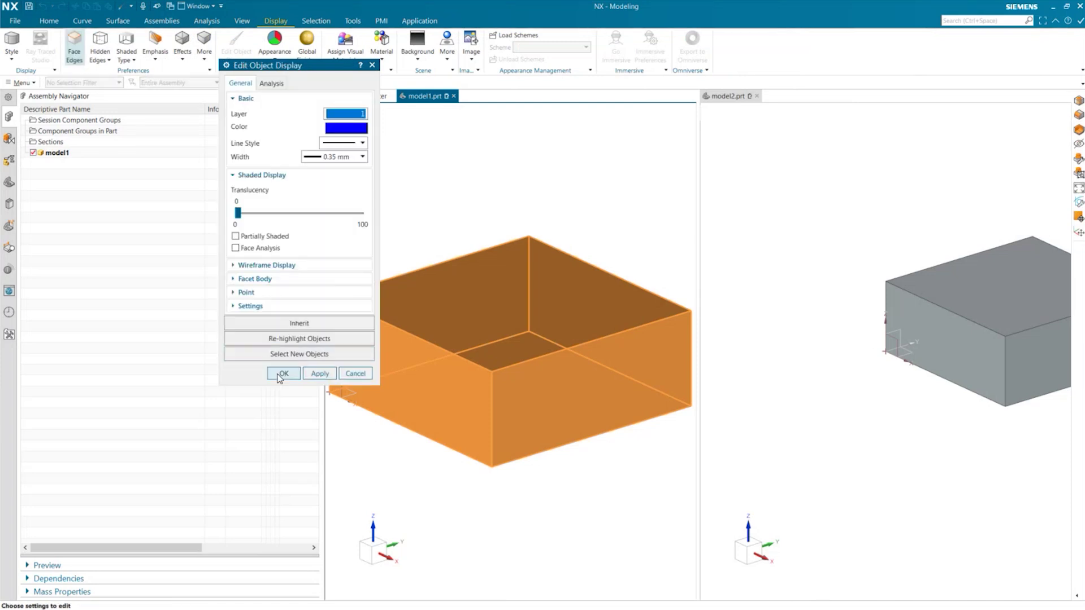
pyautogui.click(281, 374)
# - Edit the linked body in model2 to turn on Use Display Properties of Parent Part
pyautogui.click(813, 228)
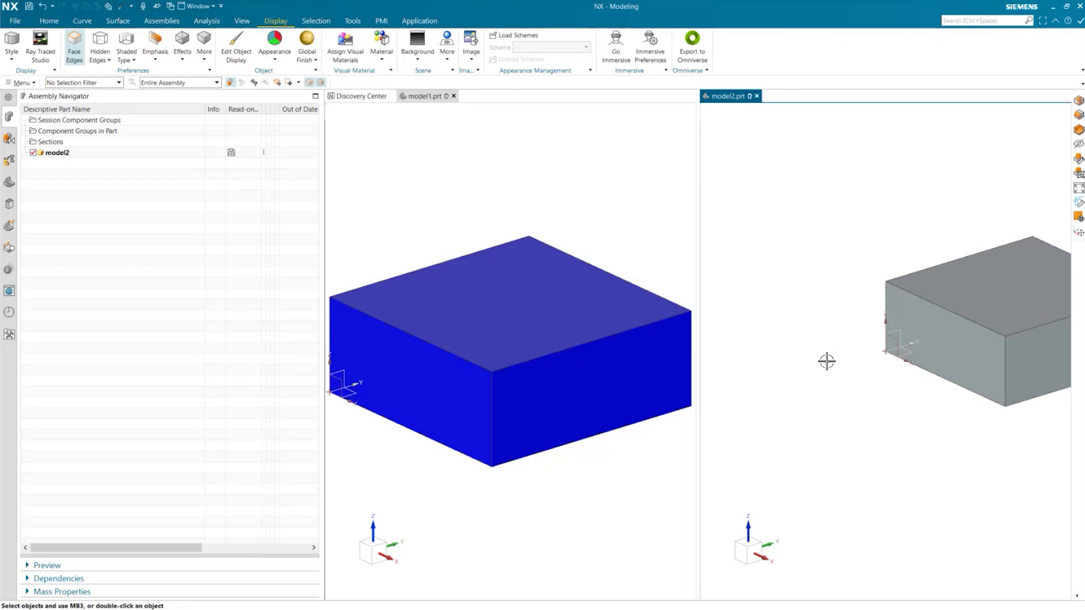
pyautogui.scroll(-1, 799, 366)
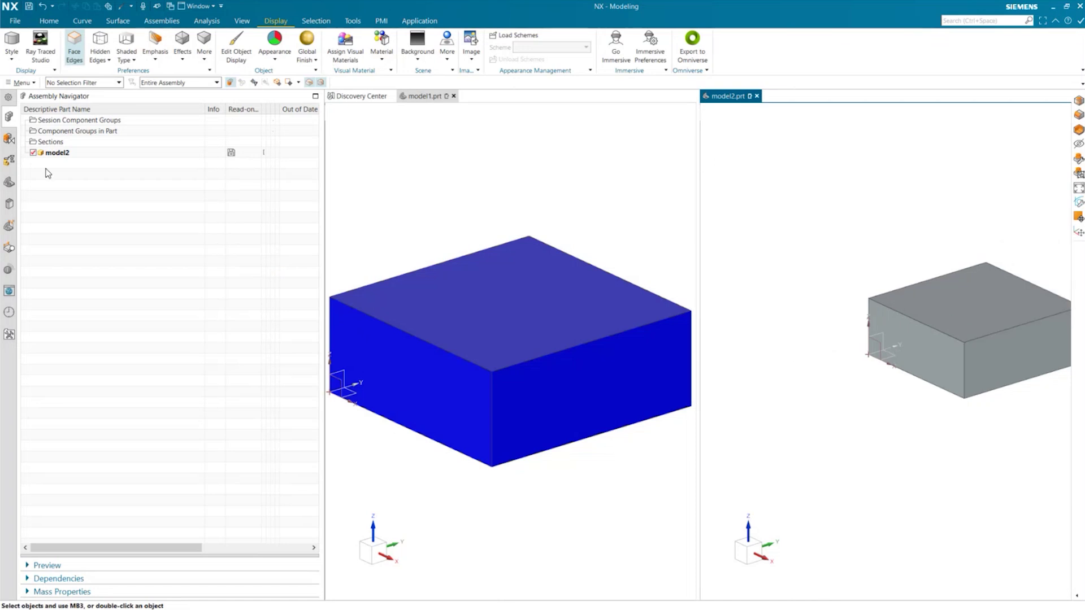
pyautogui.click(9, 182)
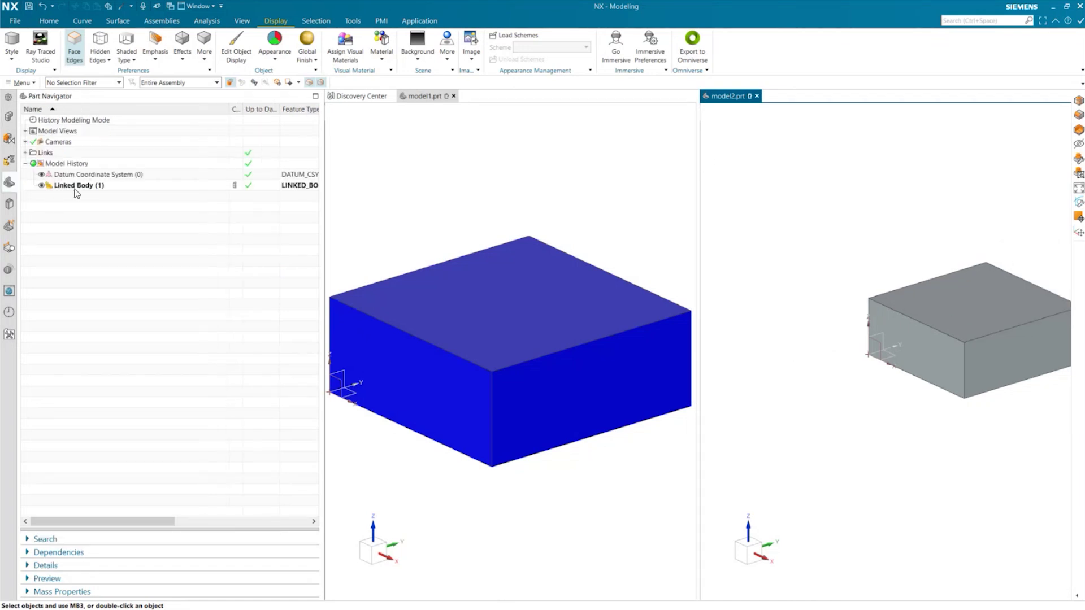
pyautogui.doubleClick(73, 185)
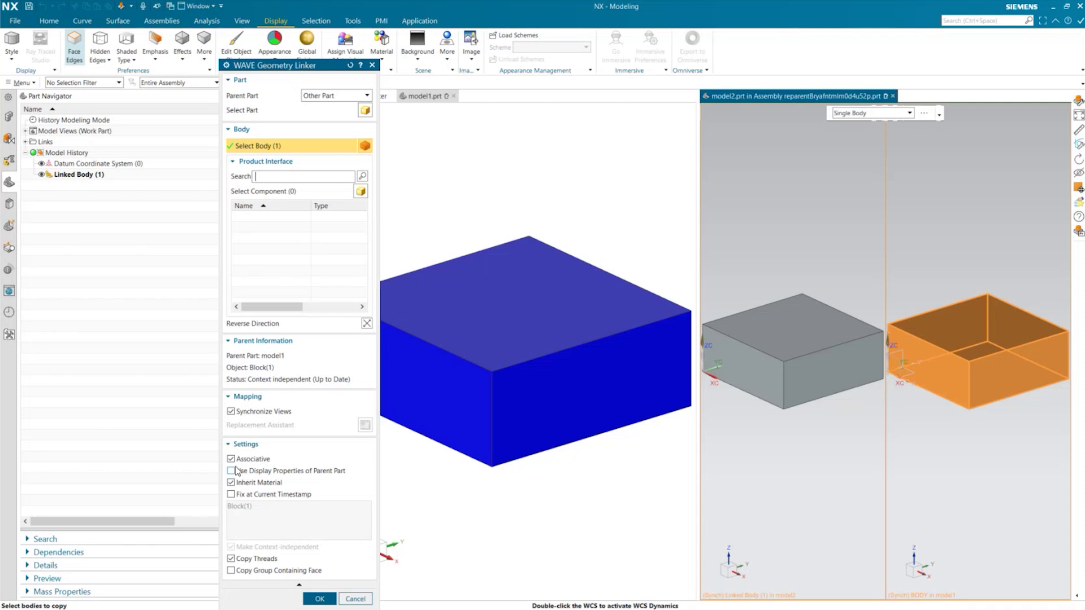
pyautogui.click(237, 473)
pyautogui.click(320, 598)
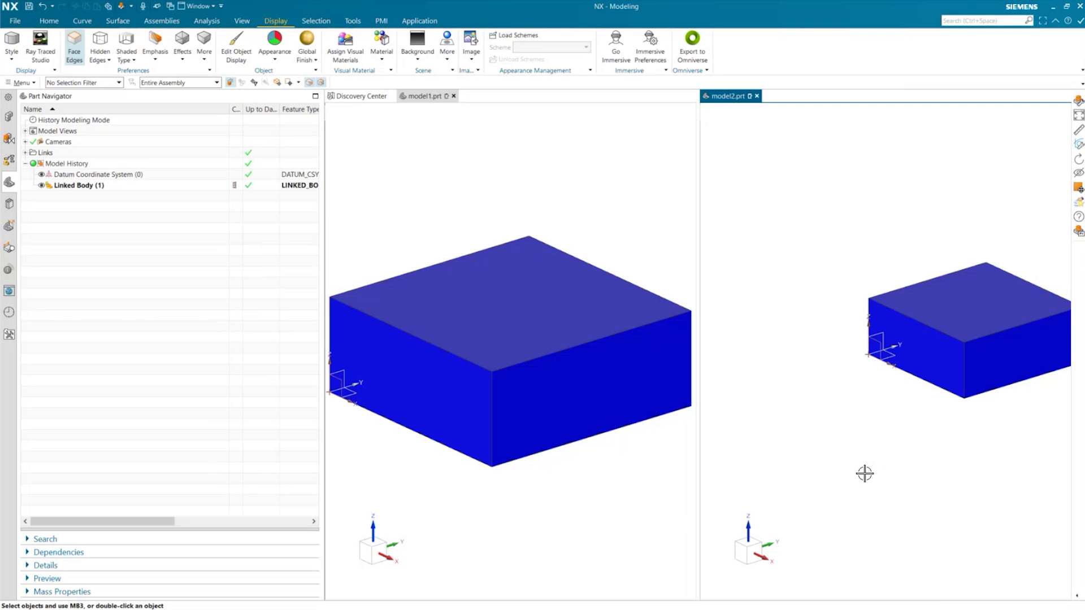
# - Change the display color of model1's block body to light green
pyautogui.click(617, 233)
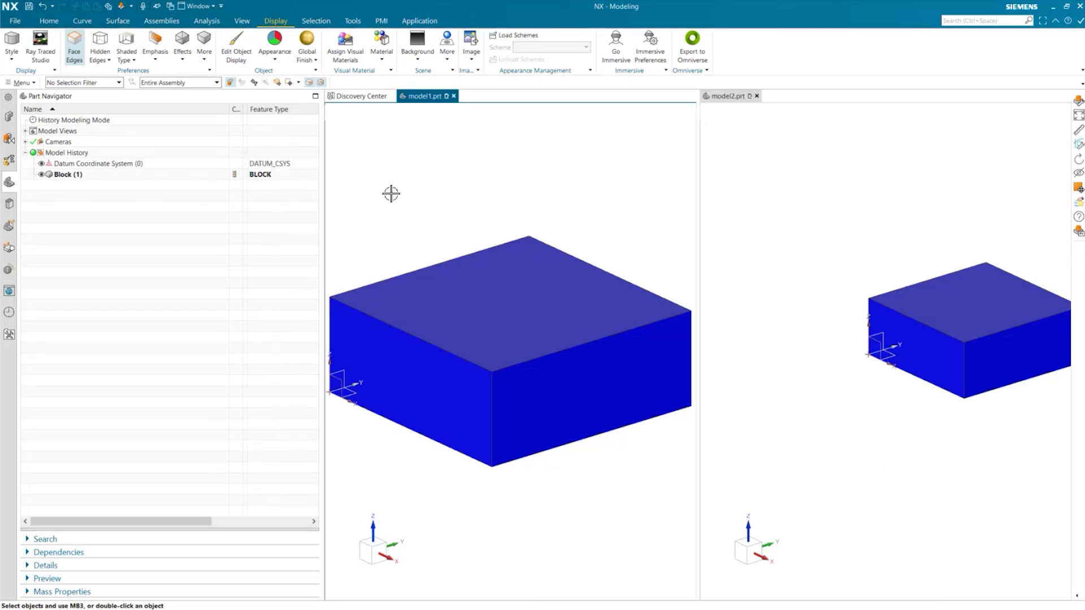
pyautogui.click(237, 46)
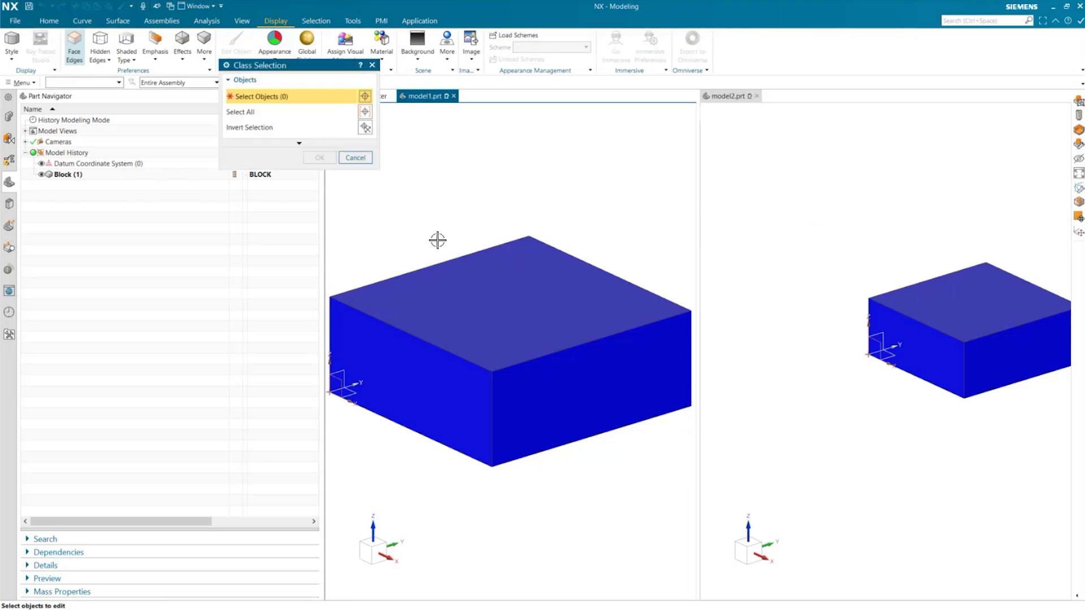
pyautogui.click(484, 407)
pyautogui.click(312, 157)
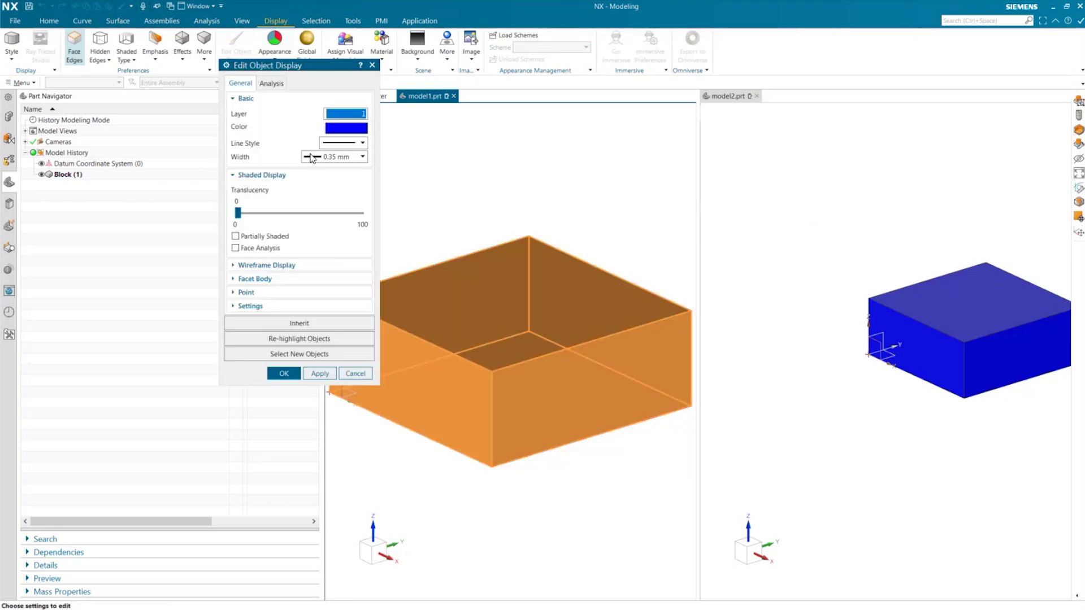
pyautogui.click(332, 129)
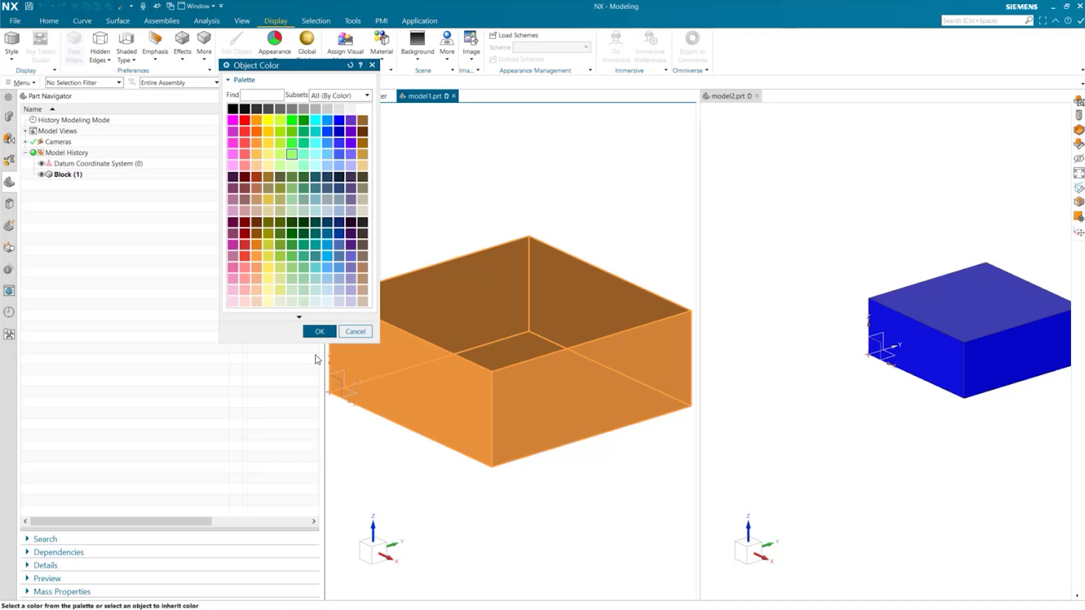
pyautogui.click(319, 332)
pyautogui.click(286, 374)
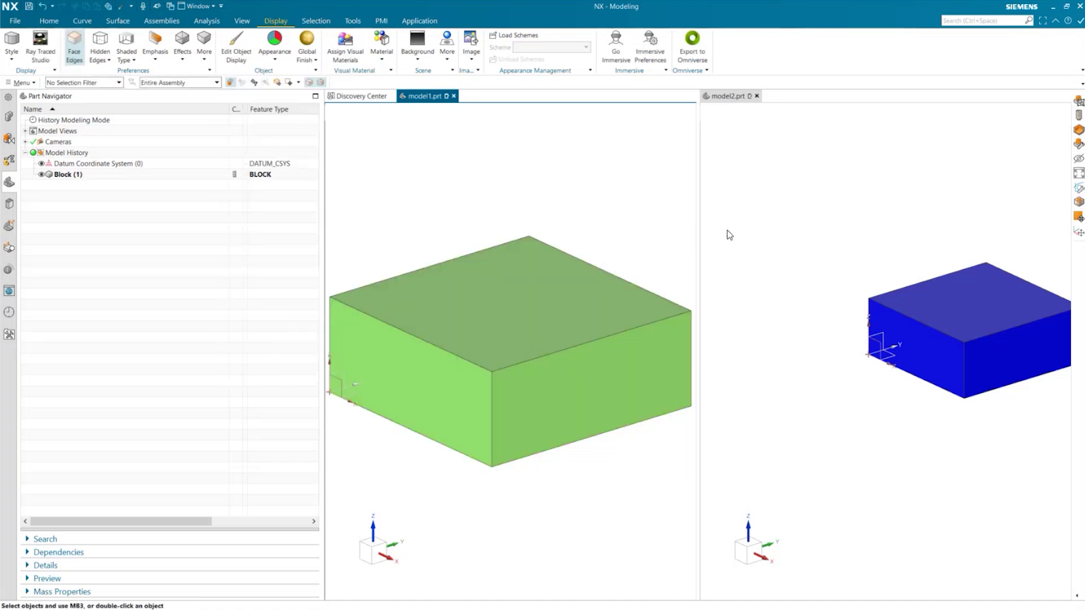
# - Check the linked body's color in model2, and add a simple hole of diameter 1 to a side face of model1's block
pyautogui.click(735, 234)
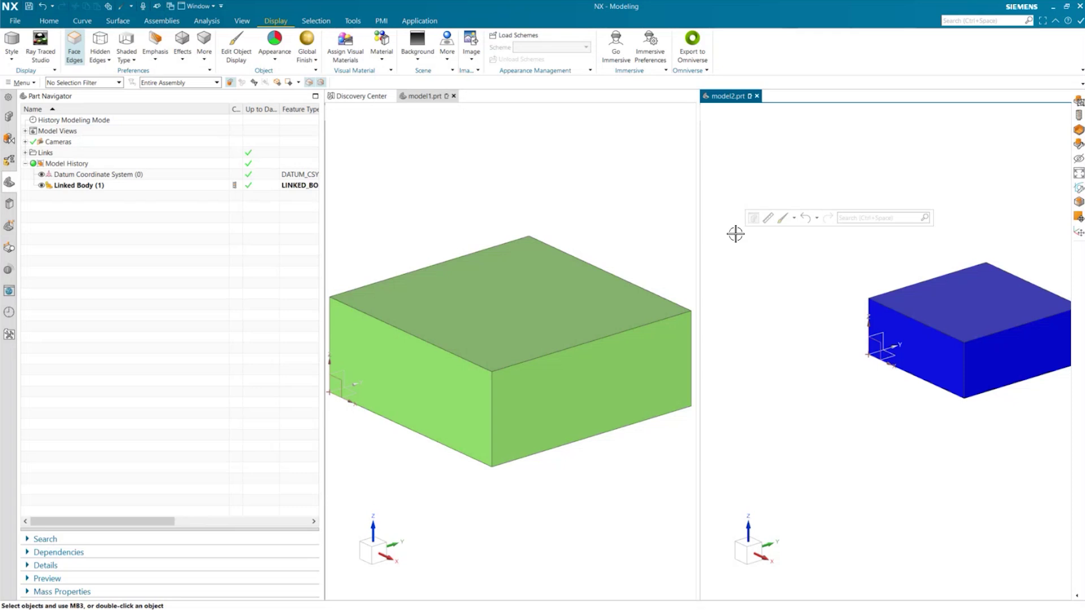
pyautogui.click(591, 201)
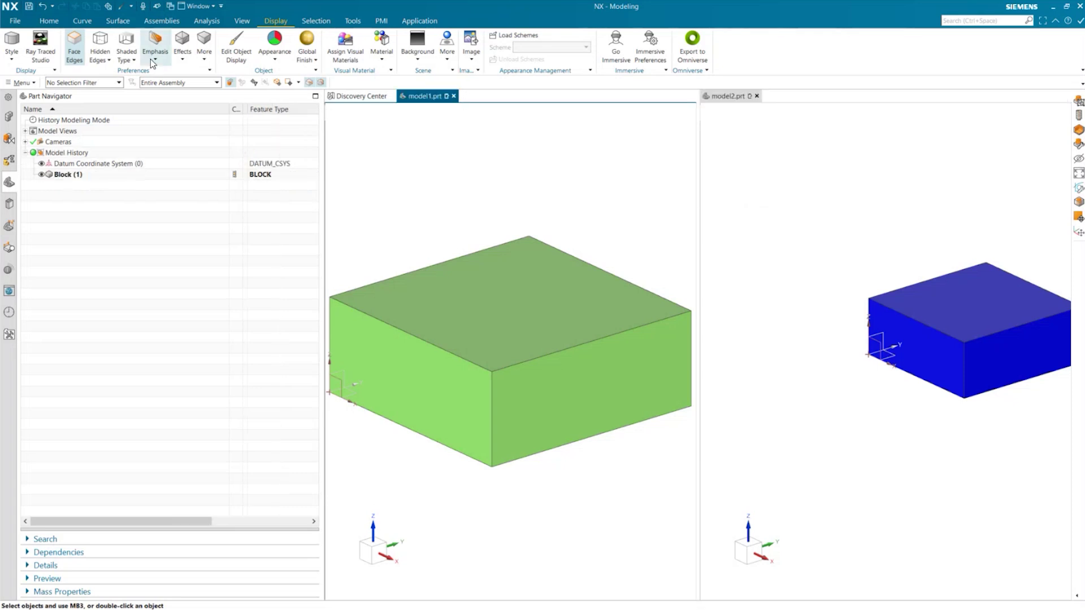
pyautogui.click(49, 22)
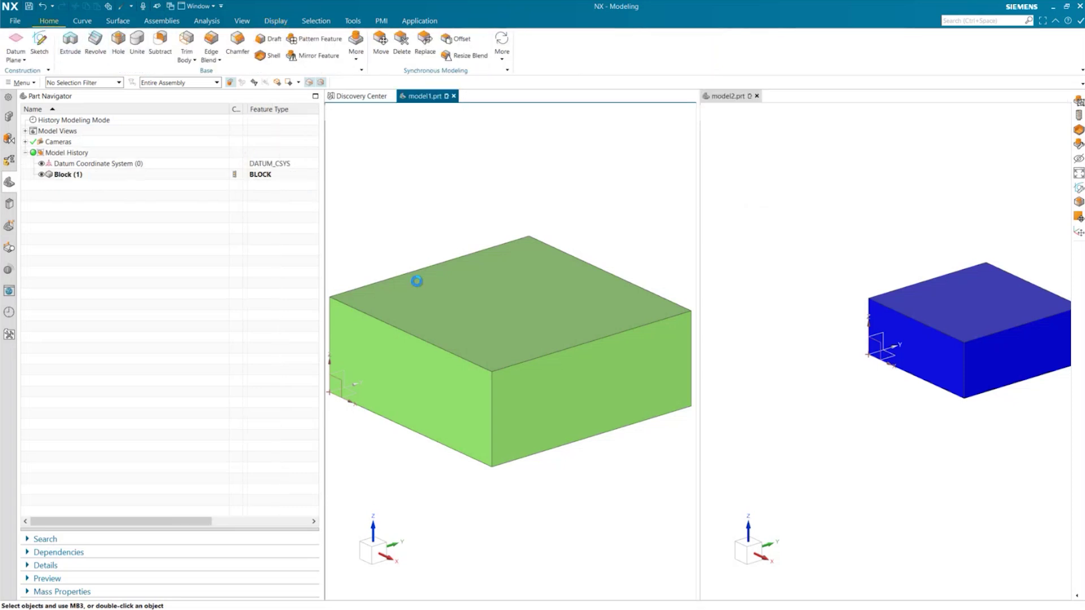
pyautogui.click(405, 380)
pyautogui.click(283, 409)
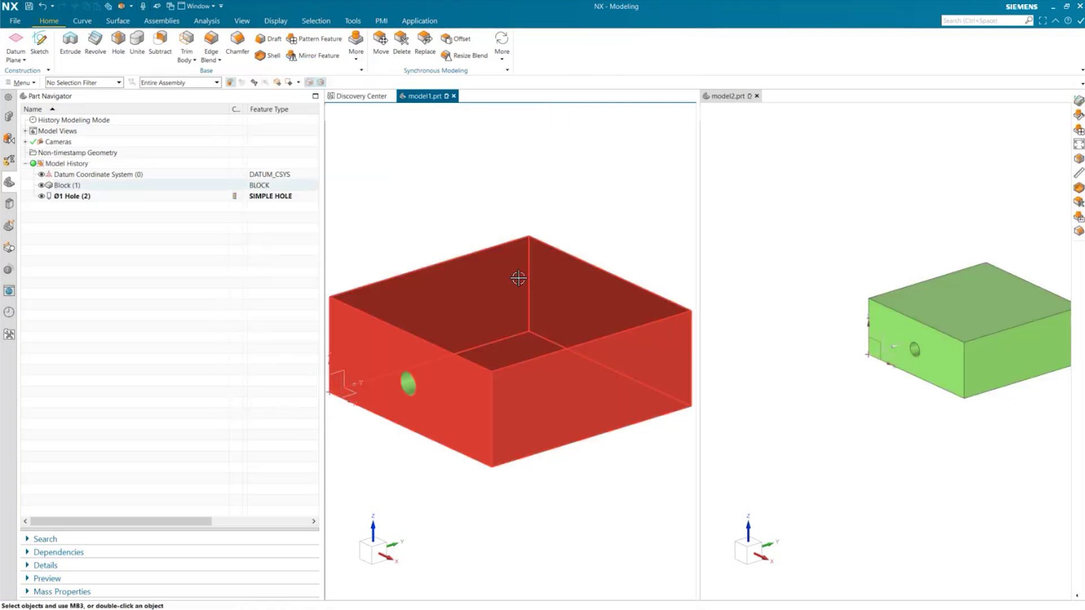